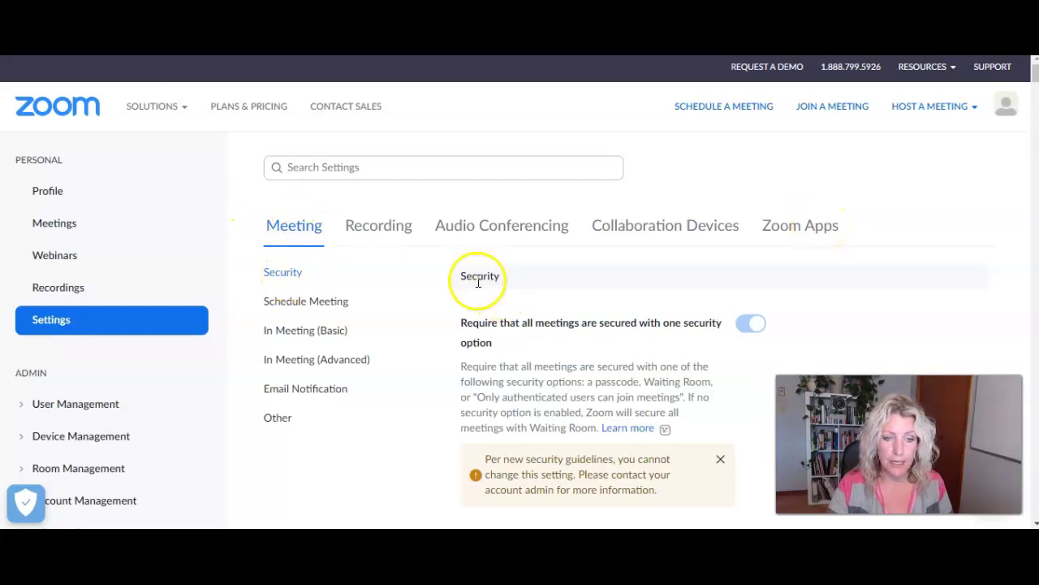
- Customize the waiting room by uploading the Brainy Girl image from the Downloads folder as its logo
{"action": "scroll", "coordinate": [609, 280], "scroll_direction": "down", "scroll_amount": 2}
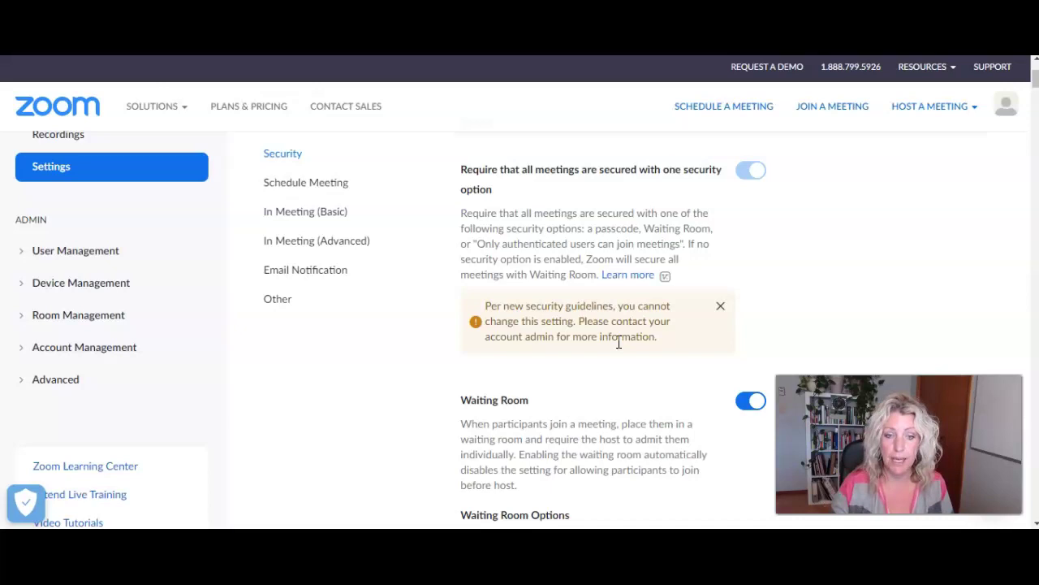
{"action": "scroll", "coordinate": [618, 343], "scroll_direction": "down", "scroll_amount": 3}
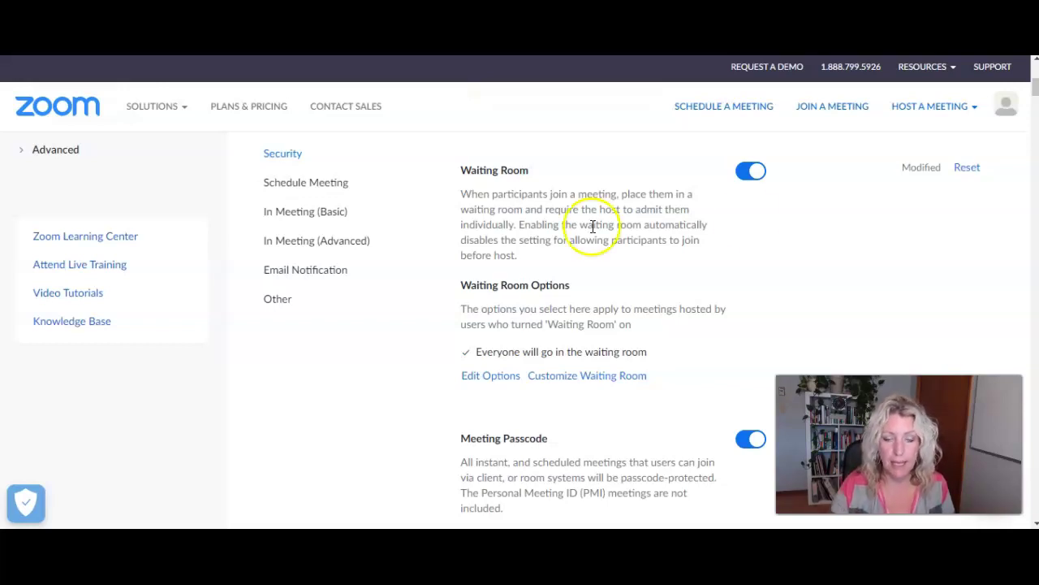
{"action": "left_click", "coordinate": [751, 171]}
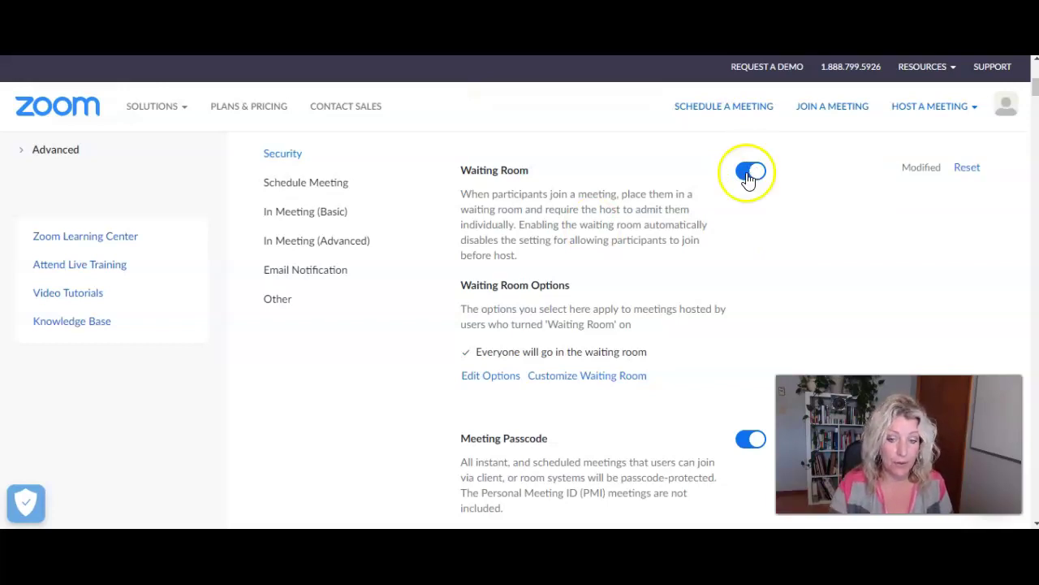
{"action": "left_click", "coordinate": [578, 378]}
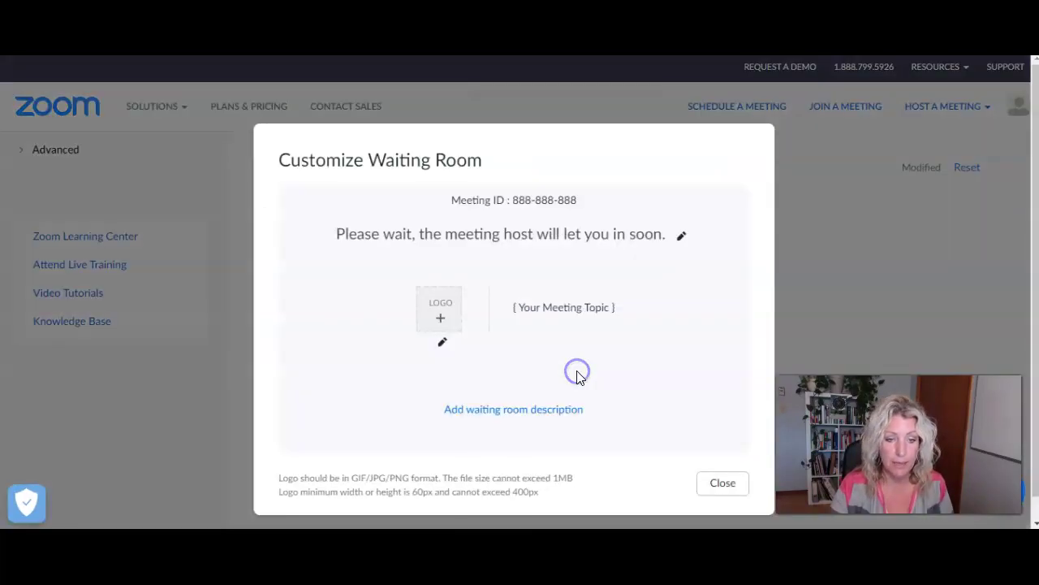
{"action": "left_click", "coordinate": [426, 313]}
{"action": "left_click", "coordinate": [297, 138]}
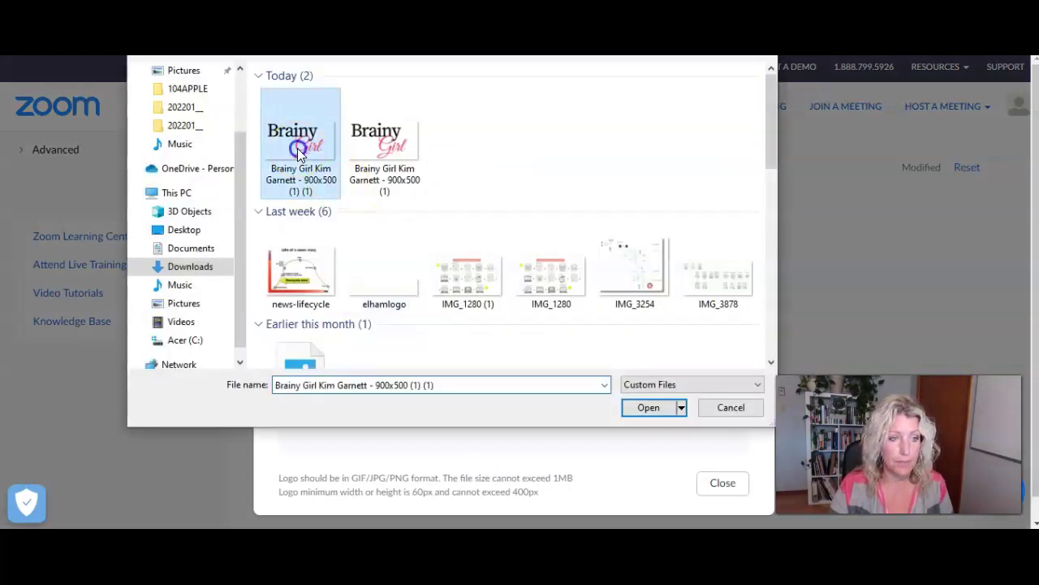
{"action": "left_click", "coordinate": [650, 406]}
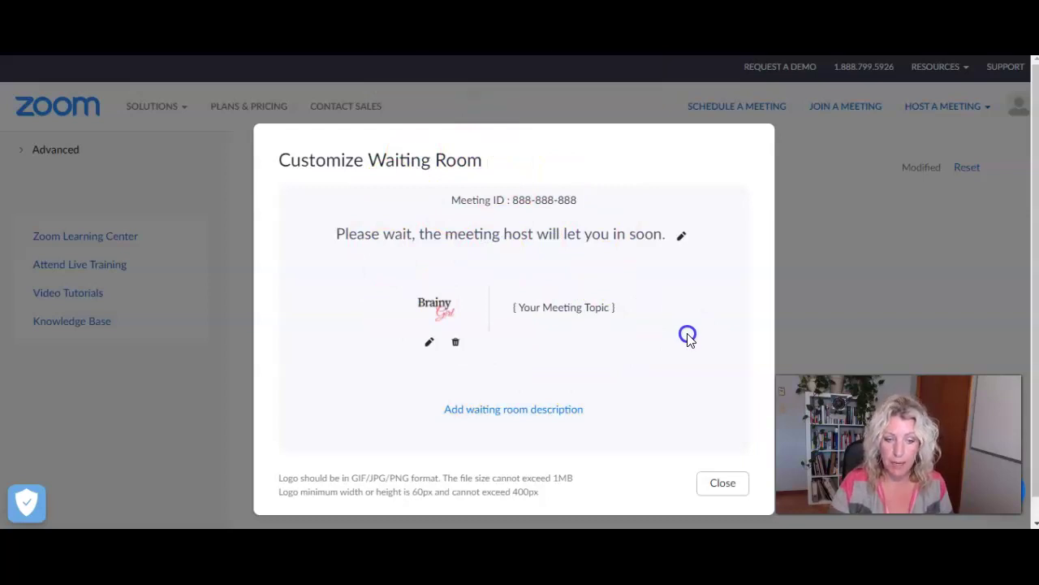
{"action": "left_click_drag", "start_coordinate": [540, 493], "coordinate": [256, 475]}
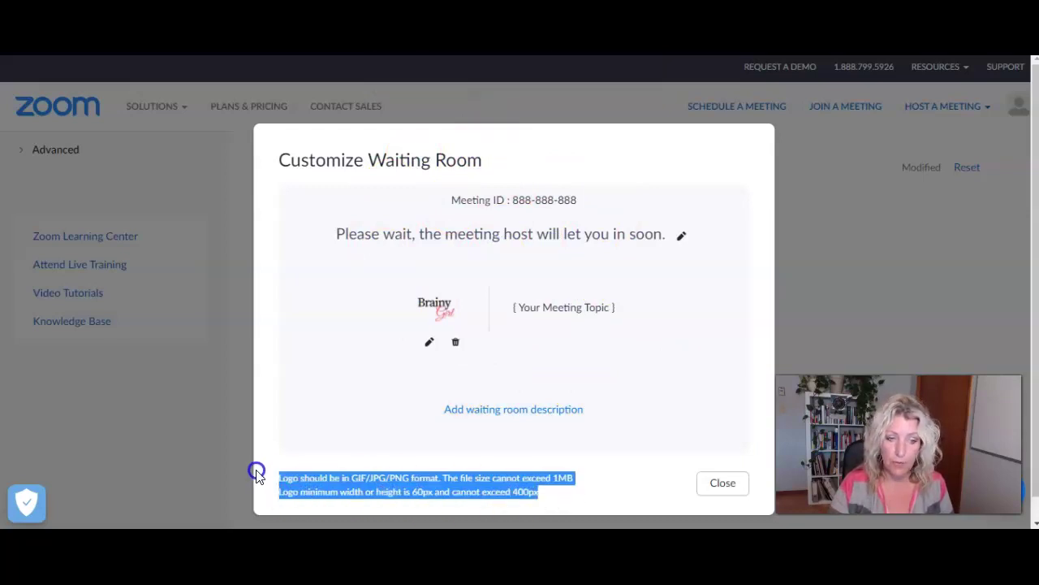
{"action": "left_click", "coordinate": [257, 475]}
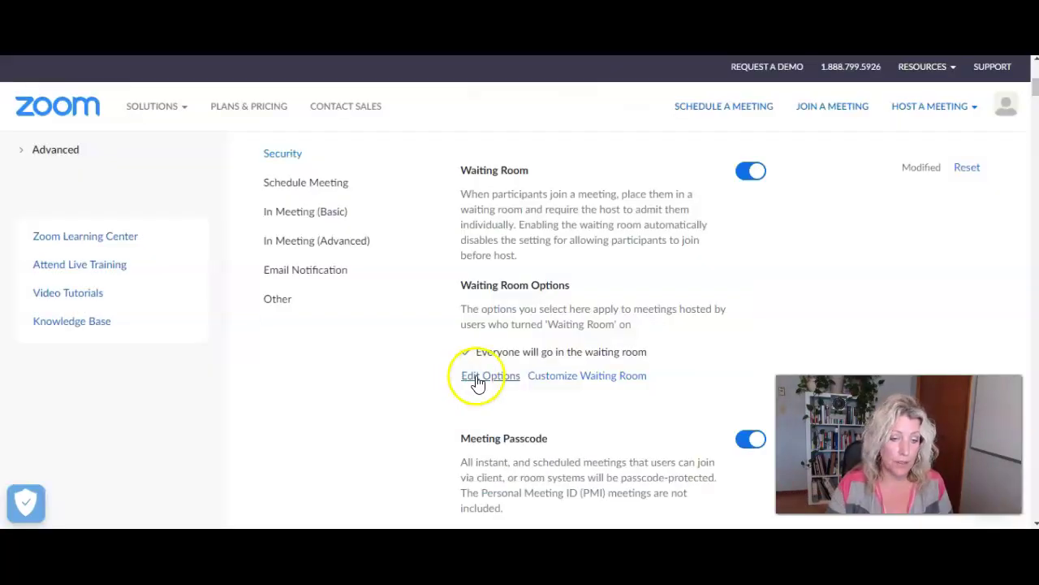
- Review the waiting room options and the passcode settings for meetings, Personal Meeting ID, phone participants and one-click invite links
{"action": "left_click", "coordinate": [476, 375]}
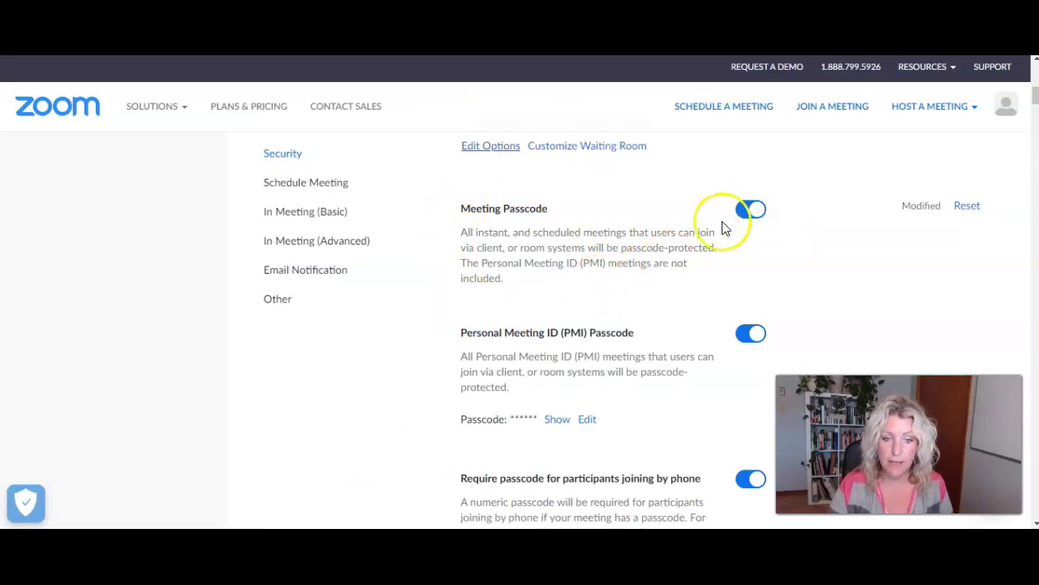
{"action": "scroll", "coordinate": [688, 268], "scroll_direction": "down", "scroll_amount": 2}
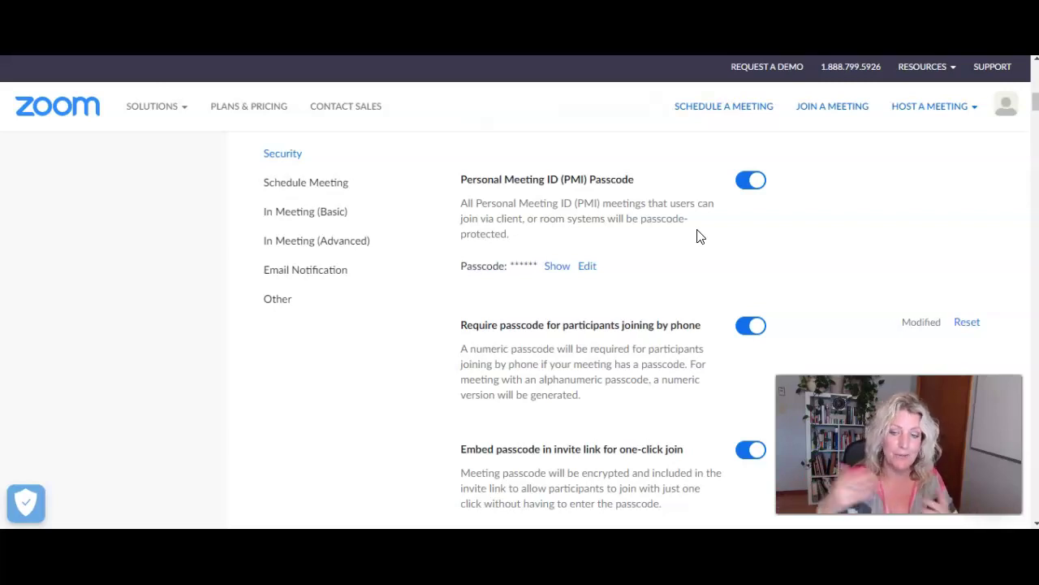
{"action": "scroll", "coordinate": [700, 236], "scroll_direction": "down", "scroll_amount": 2}
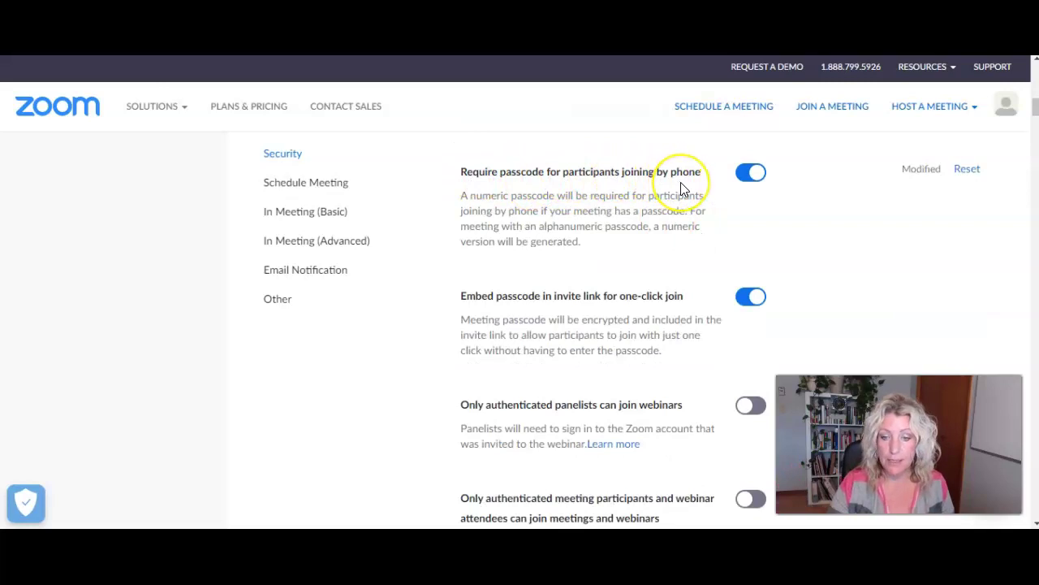
{"action": "scroll", "coordinate": [680, 189], "scroll_direction": "down", "scroll_amount": 1}
{"action": "left_click_drag", "start_coordinate": [687, 223], "coordinate": [456, 216]}
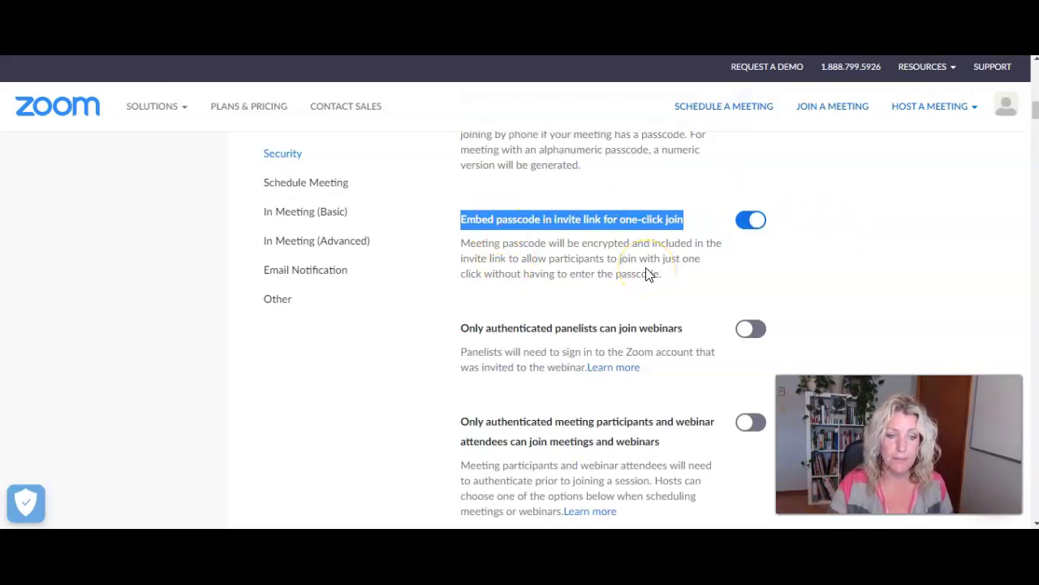
{"action": "scroll", "coordinate": [649, 275], "scroll_direction": "down", "scroll_amount": 2}
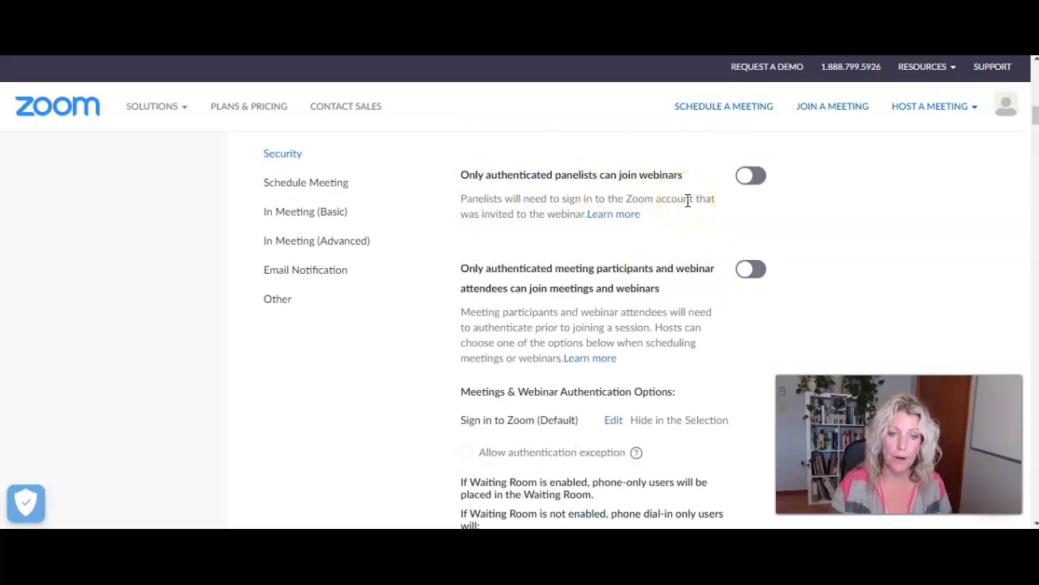
- Review the Security settings on authenticated panelists, participants and web client users, blocked domains, and entry by country or region
{"action": "left_click", "coordinate": [751, 177]}
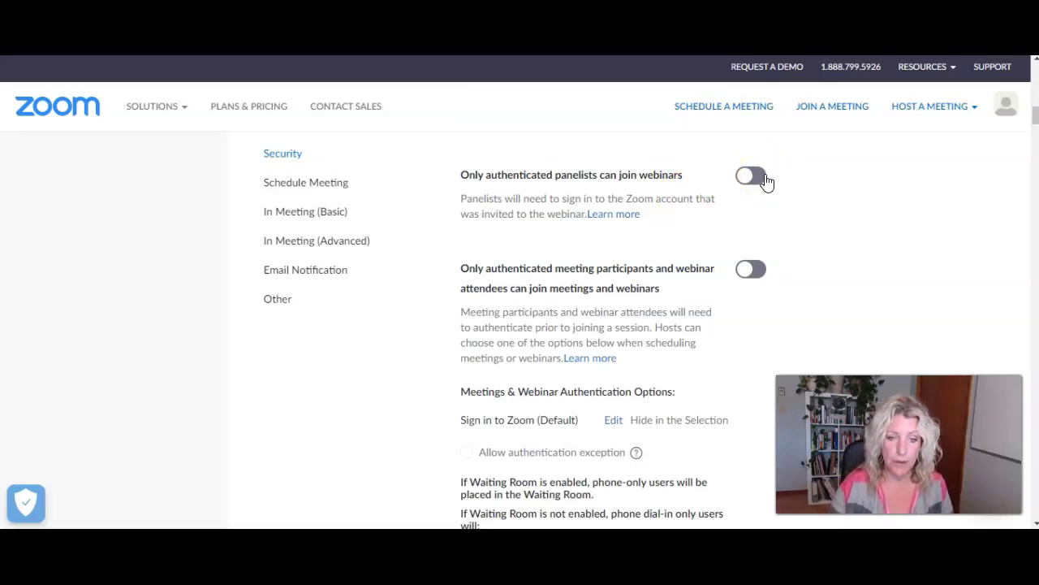
{"action": "left_click", "coordinate": [765, 178]}
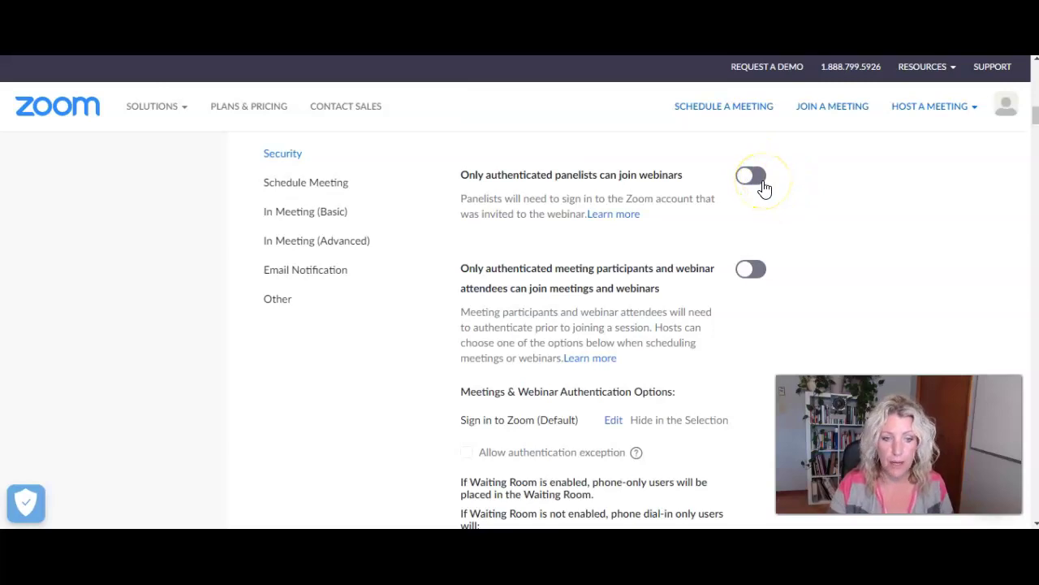
{"action": "scroll", "coordinate": [691, 232], "scroll_direction": "down", "scroll_amount": 1}
{"action": "left_click", "coordinate": [749, 195]}
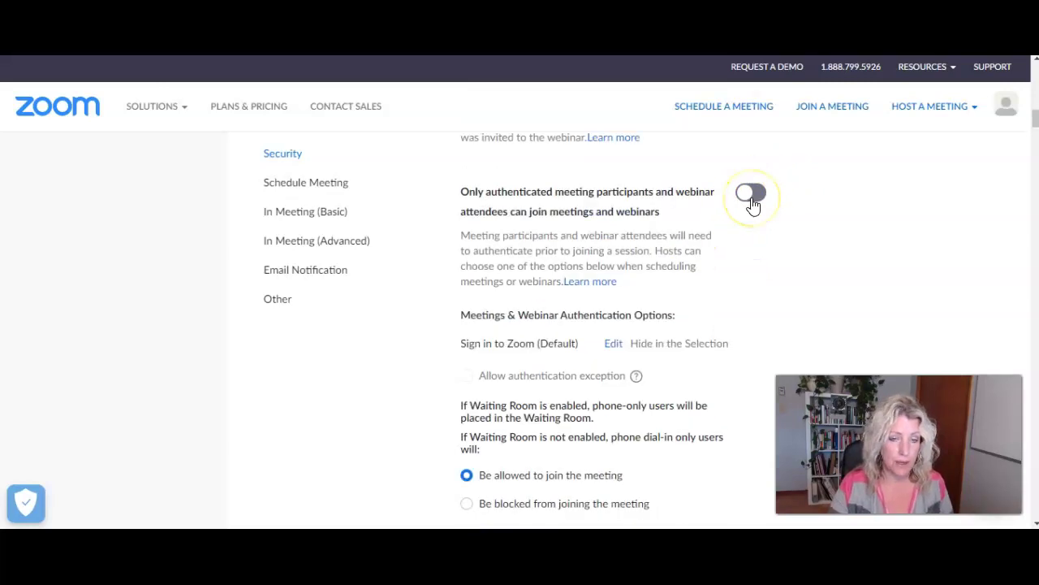
{"action": "left_click", "coordinate": [728, 222]}
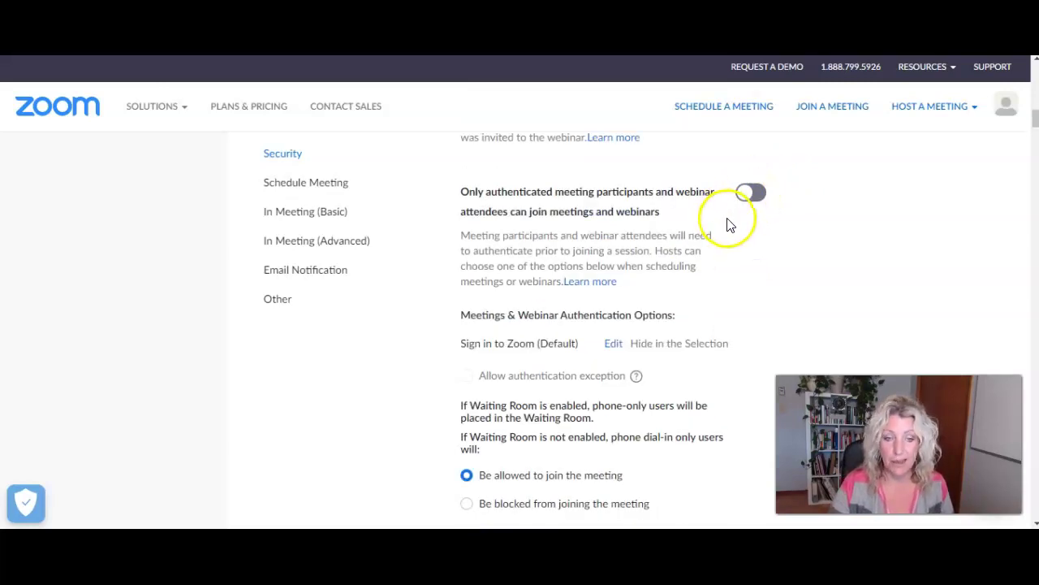
{"action": "left_click", "coordinate": [726, 221]}
{"action": "scroll", "coordinate": [515, 190], "scroll_direction": "down", "scroll_amount": 5}
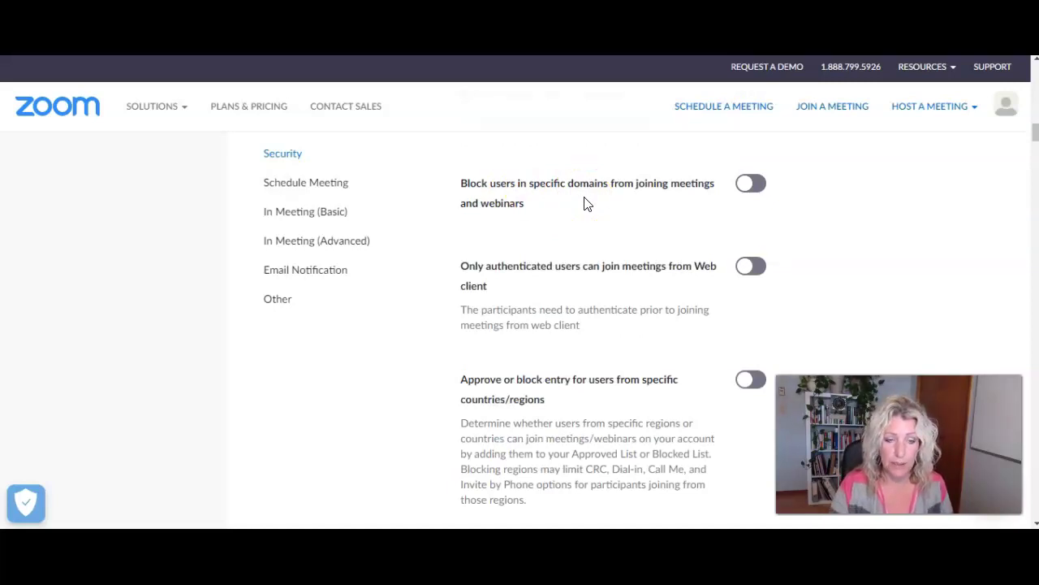
{"action": "left_click_drag", "start_coordinate": [492, 285], "coordinate": [455, 262]}
{"action": "left_click", "coordinate": [544, 280]}
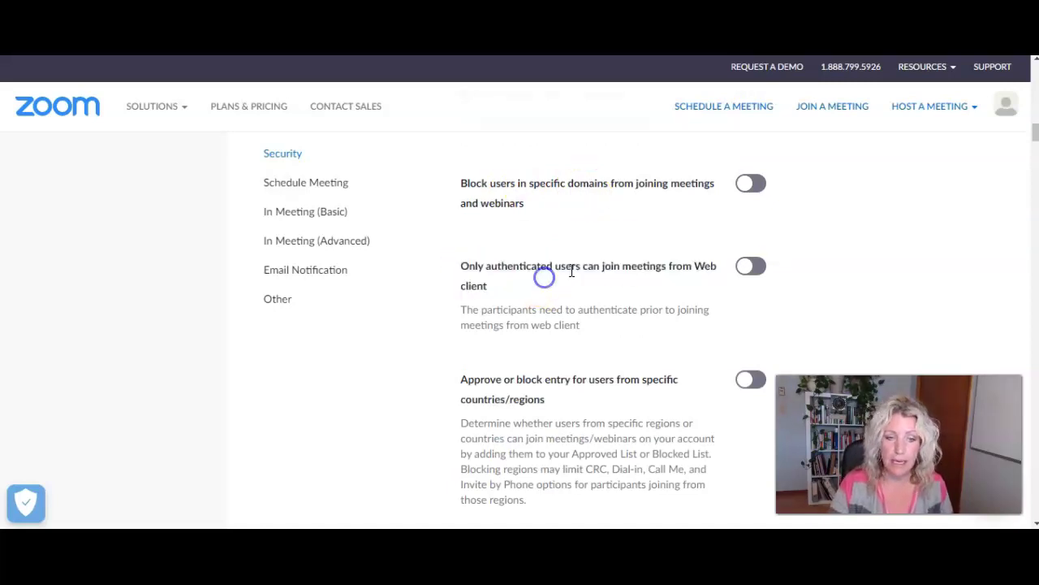
{"action": "scroll", "coordinate": [629, 252], "scroll_direction": "down", "scroll_amount": 3}
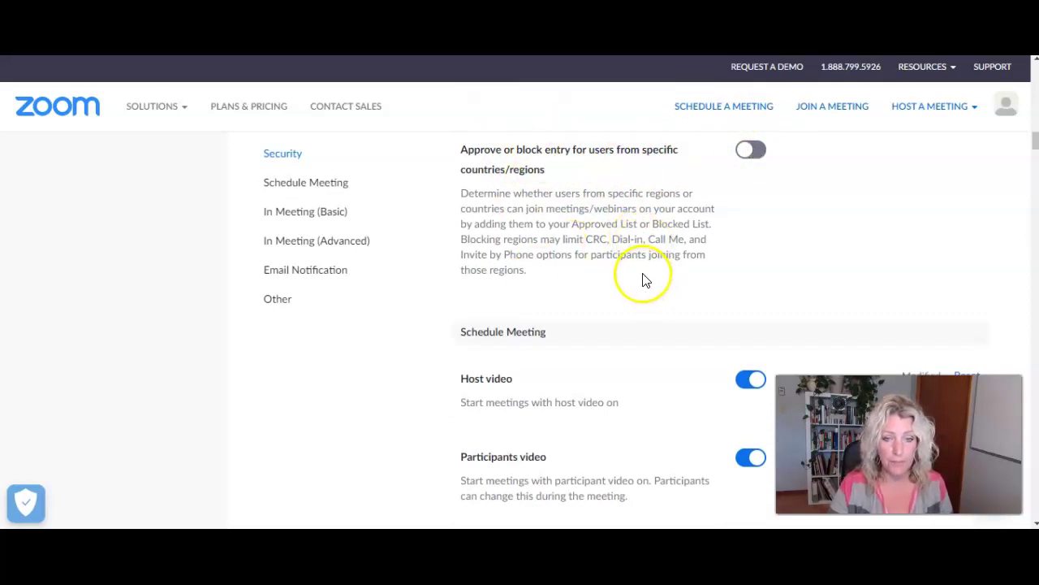
- Go to the Schedule Meeting settings and review host and participant video, audio type and joining before the host
{"action": "left_click", "coordinate": [305, 187]}
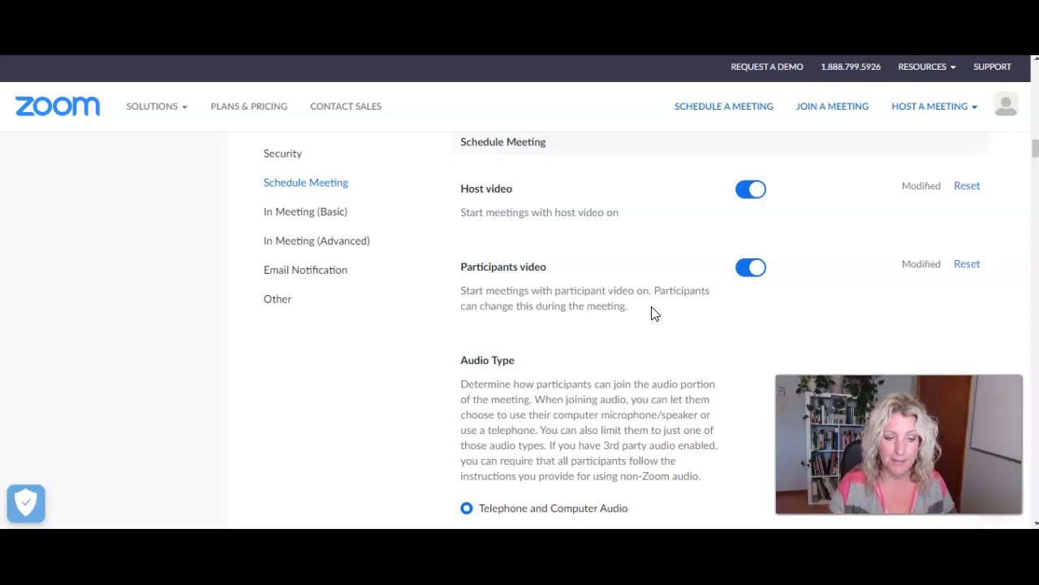
{"action": "scroll", "coordinate": [655, 315], "scroll_direction": "down", "scroll_amount": 2}
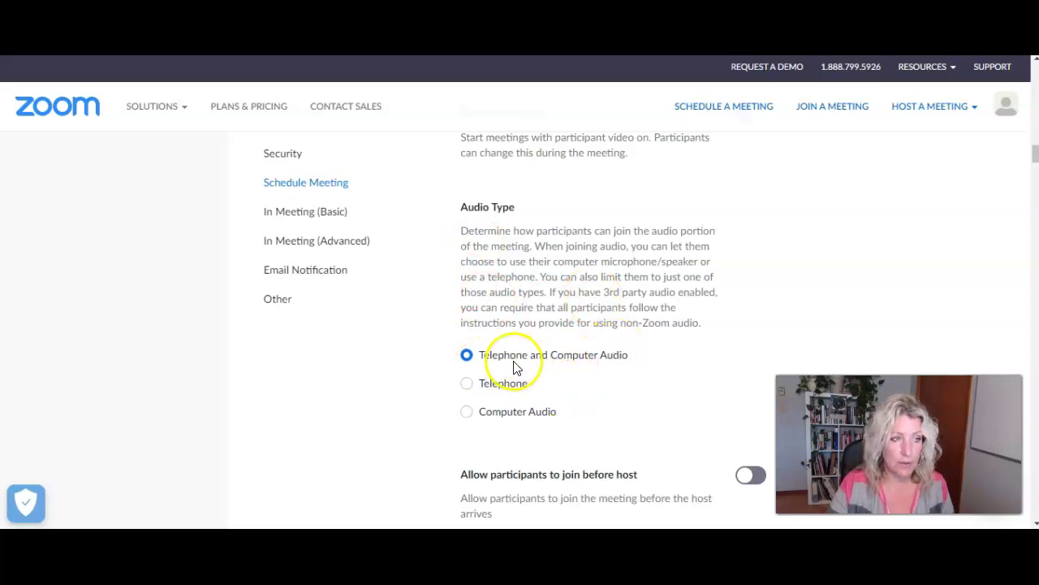
{"action": "scroll", "coordinate": [650, 242], "scroll_direction": "down", "scroll_amount": 1}
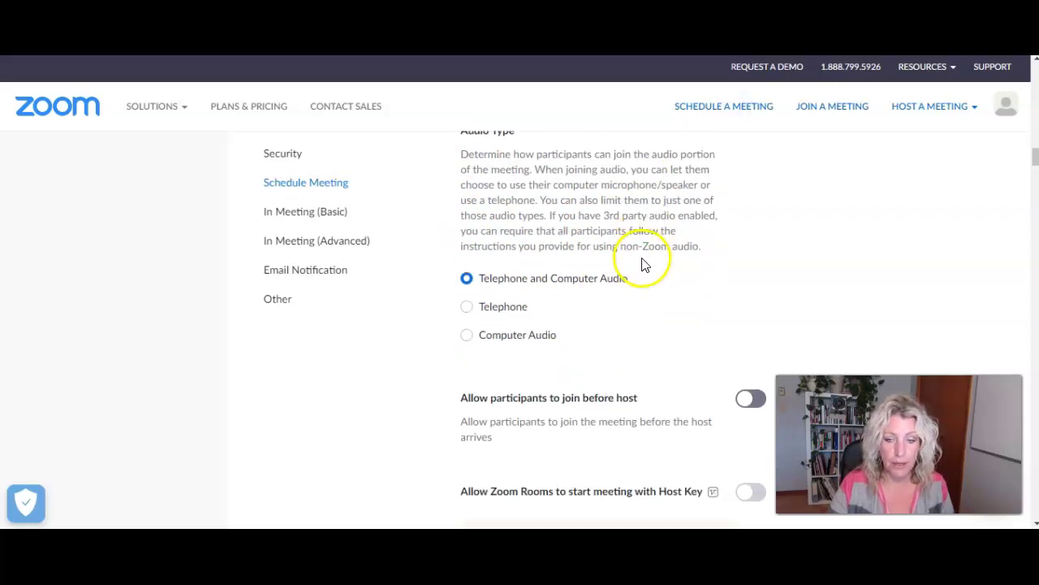
{"action": "scroll", "coordinate": [642, 264], "scroll_direction": "down", "scroll_amount": 2}
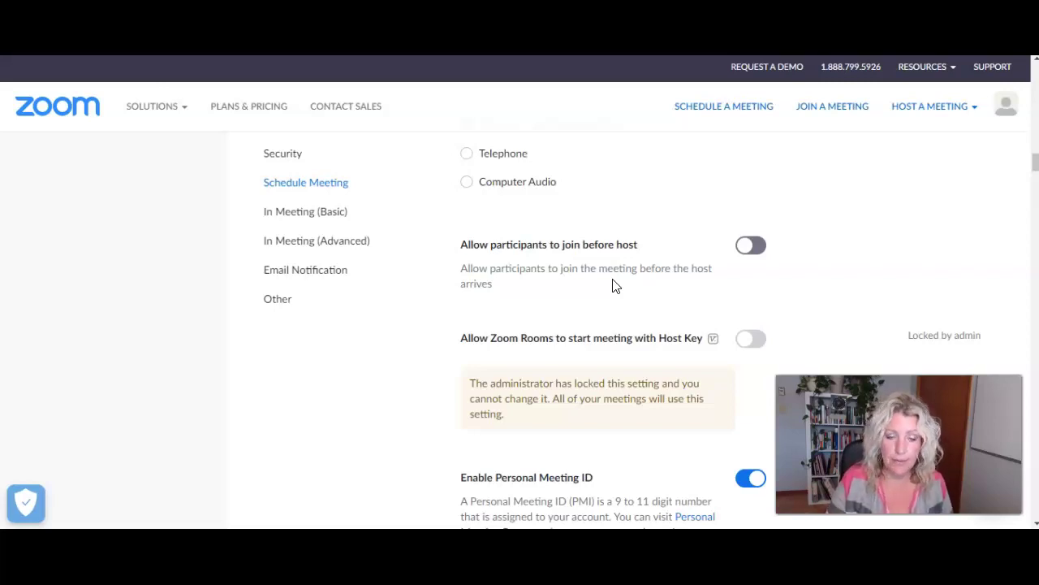
{"action": "scroll", "coordinate": [498, 209], "scroll_direction": "down", "scroll_amount": 2}
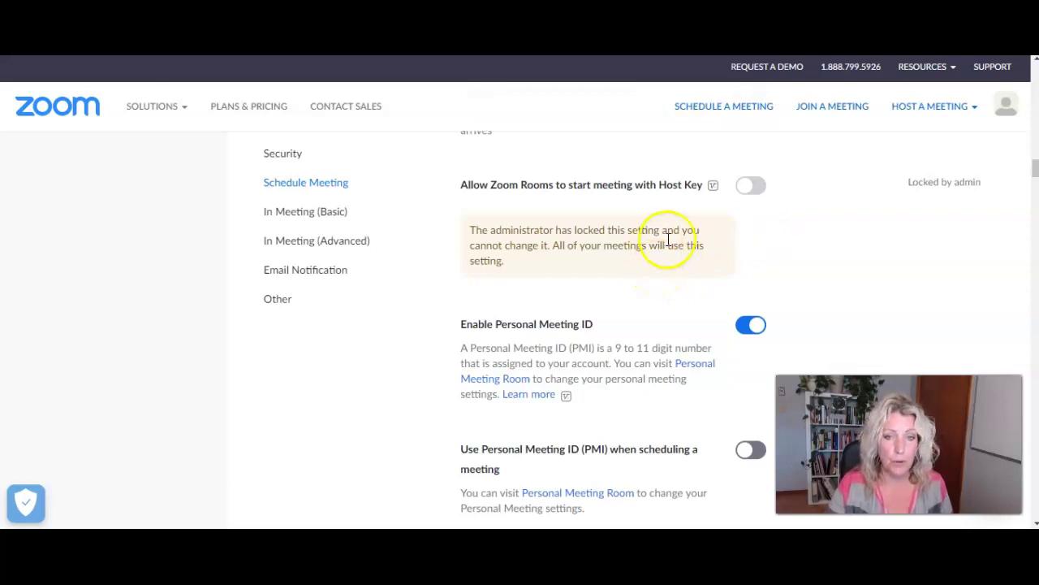
- Enable the setting to use the Personal Meeting ID (PMI) when scheduling a meeting
{"action": "scroll", "coordinate": [649, 244], "scroll_direction": "down", "scroll_amount": 2}
{"action": "left_click_drag", "start_coordinate": [595, 173], "coordinate": [446, 183]}
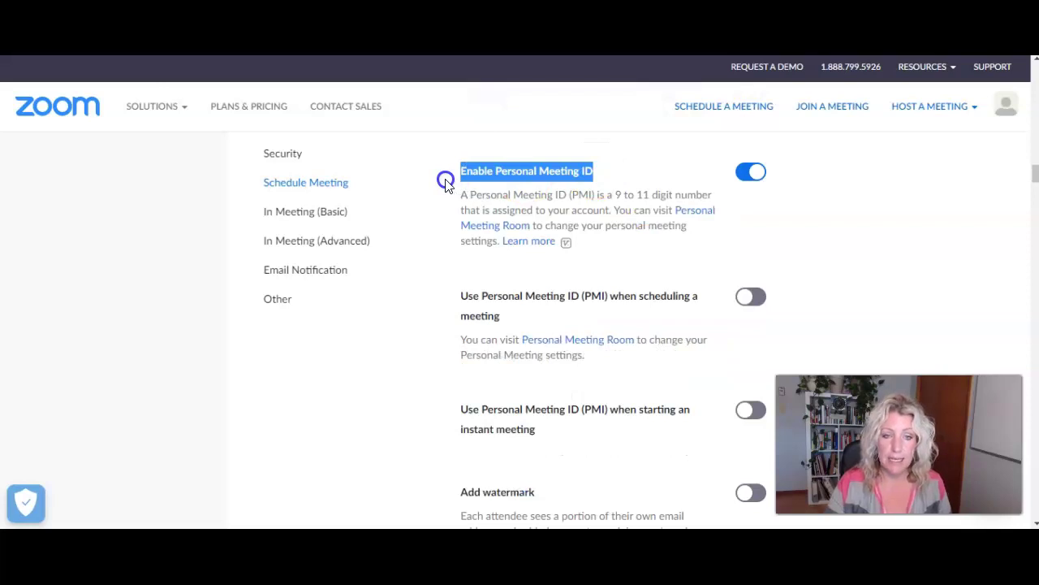
{"action": "left_click", "coordinate": [446, 183]}
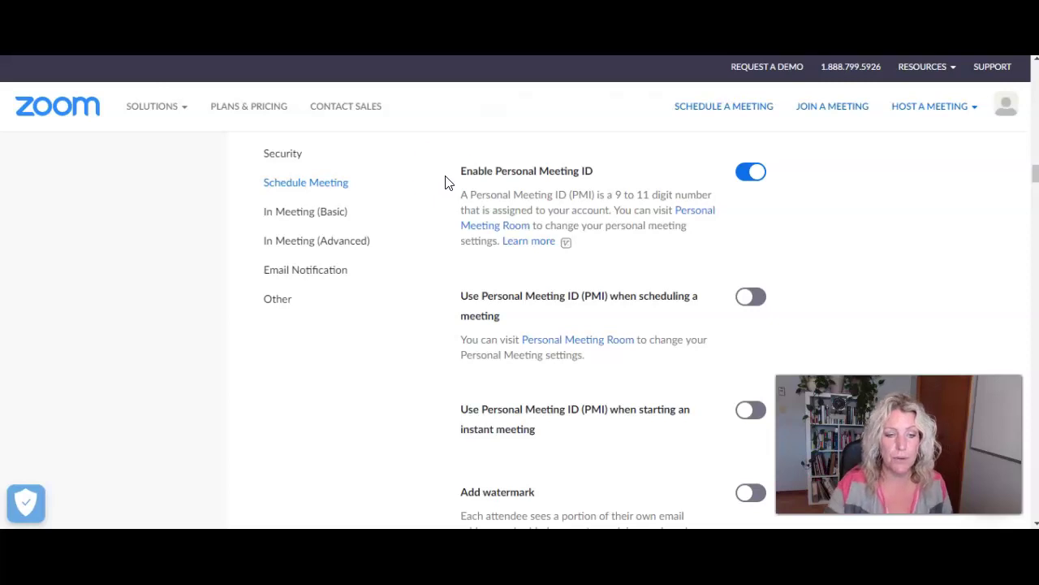
{"action": "left_click", "coordinate": [748, 292]}
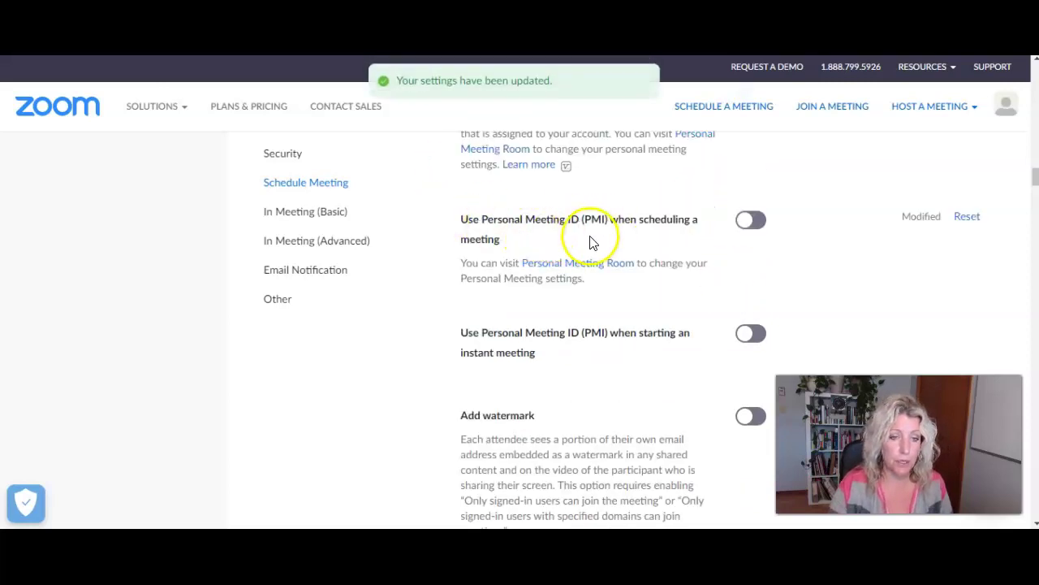
{"action": "left_click", "coordinate": [749, 230]}
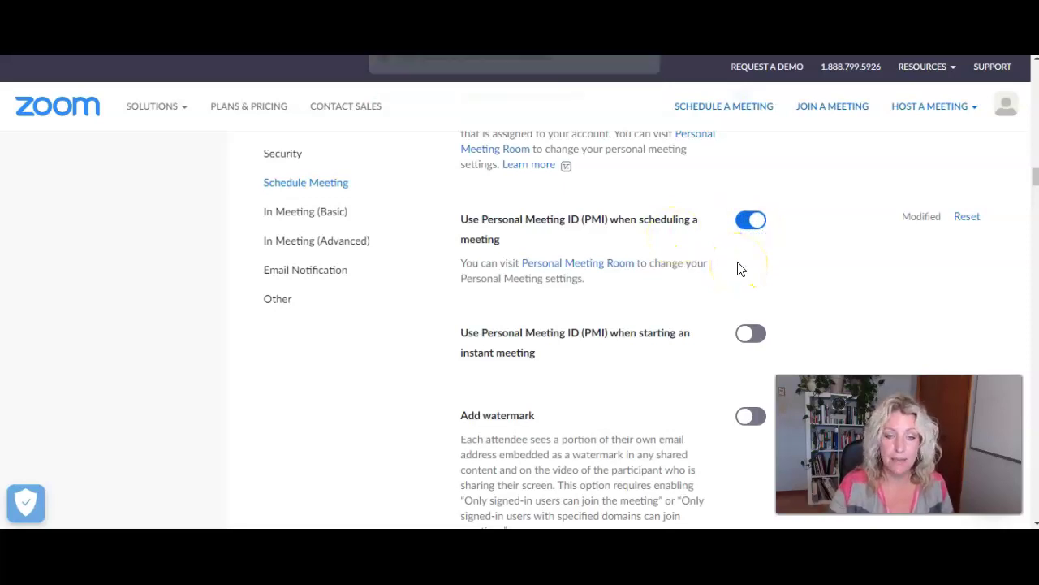
- Check the Host a Meeting start options and toggle the setting to use the Personal Meeting ID (PMI) when starting an instant meeting
{"action": "scroll", "coordinate": [647, 215], "scroll_direction": "down", "scroll_amount": 2}
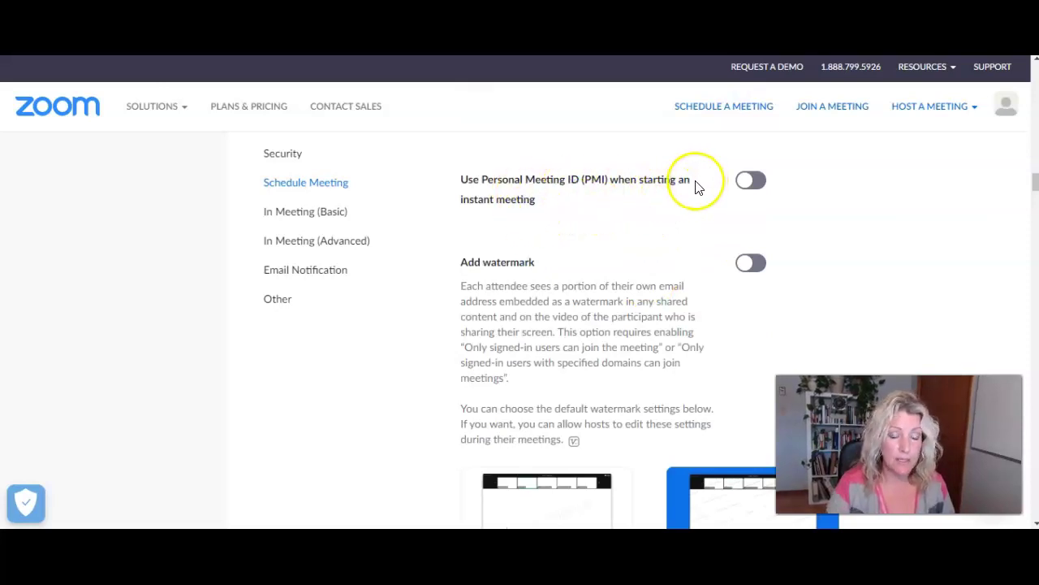
{"action": "left_click", "coordinate": [950, 108]}
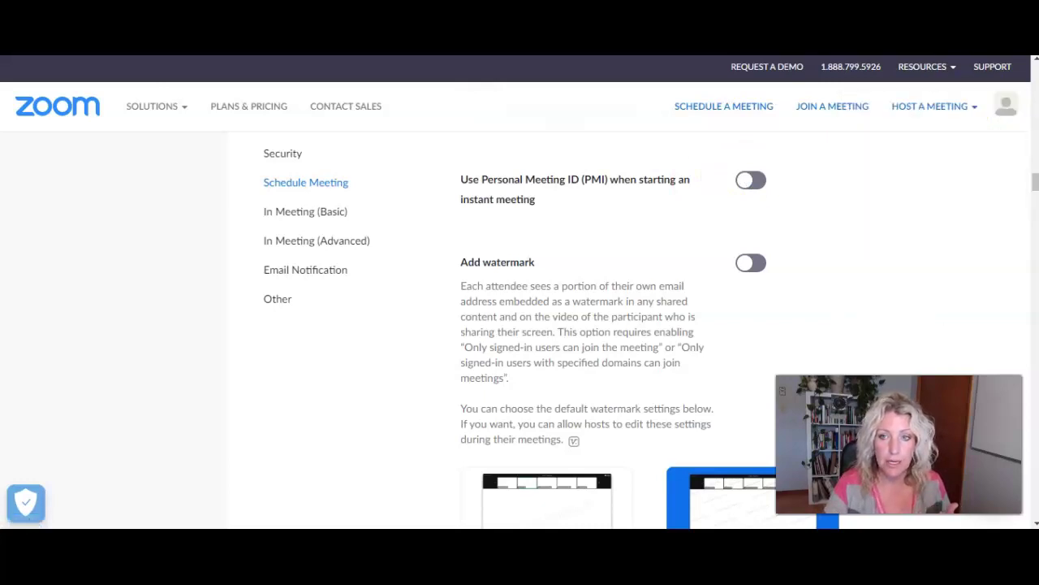
{"action": "left_click", "coordinate": [950, 109]}
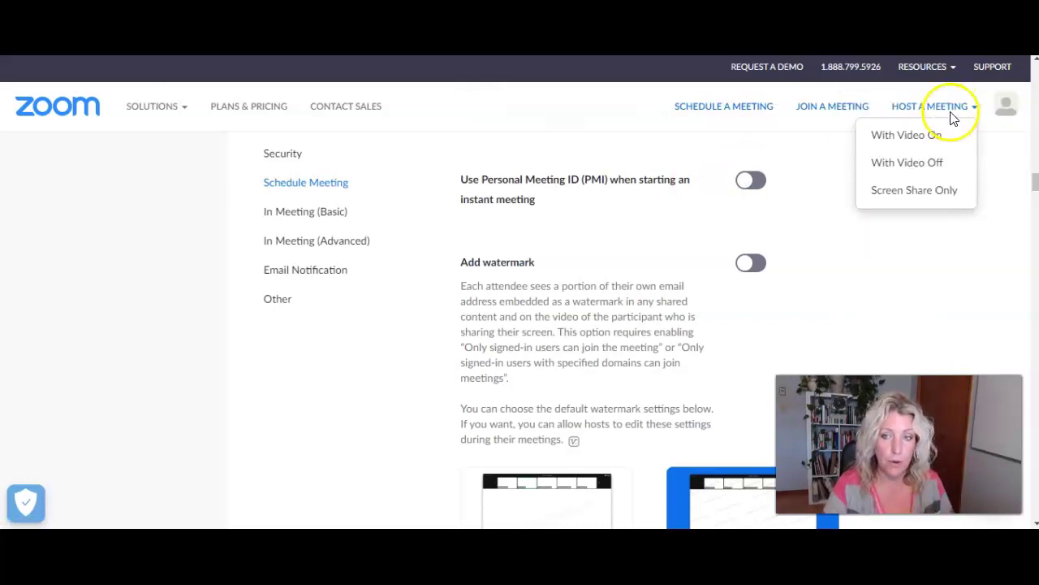
{"action": "triple_click", "coordinate": [475, 198]}
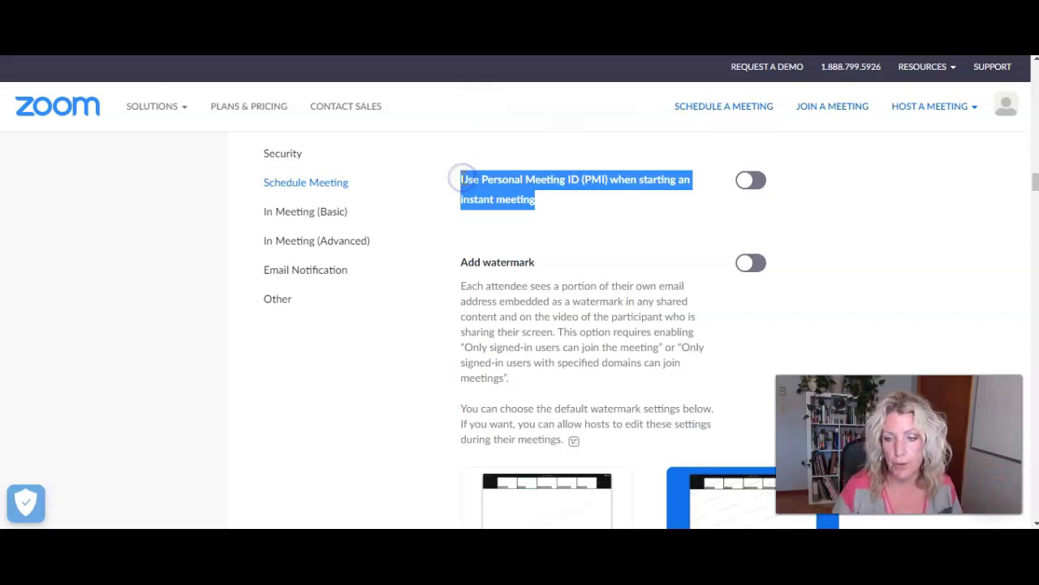
{"action": "left_click", "coordinate": [751, 179]}
- Review the Add watermark setting, including its sign-in requirement, single or repeated layout, visibility and opacity level
{"action": "scroll", "coordinate": [794, 260], "scroll_direction": "down", "scroll_amount": 1}
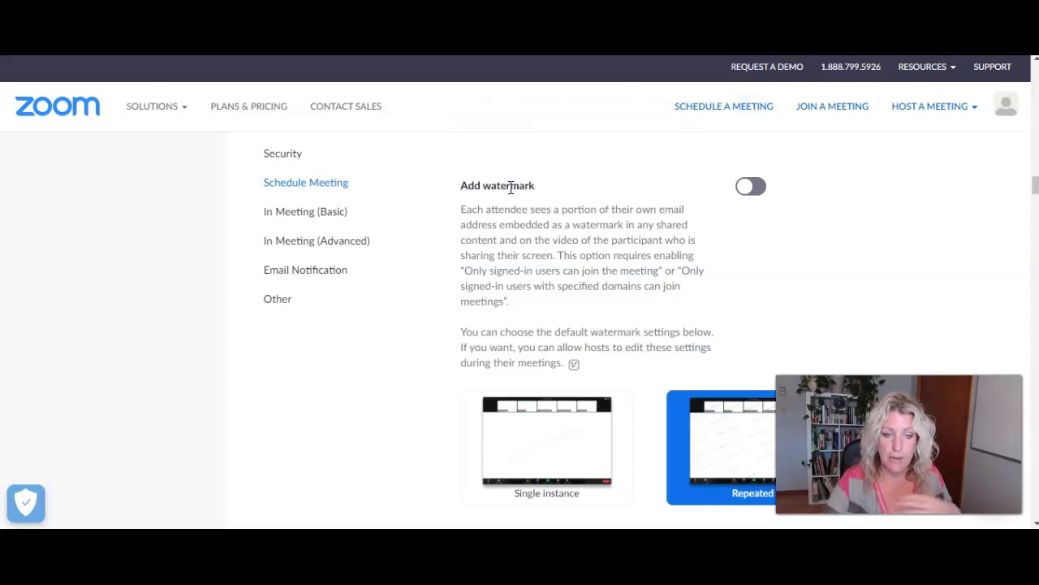
{"action": "left_click_drag", "start_coordinate": [559, 255], "coordinate": [587, 305]}
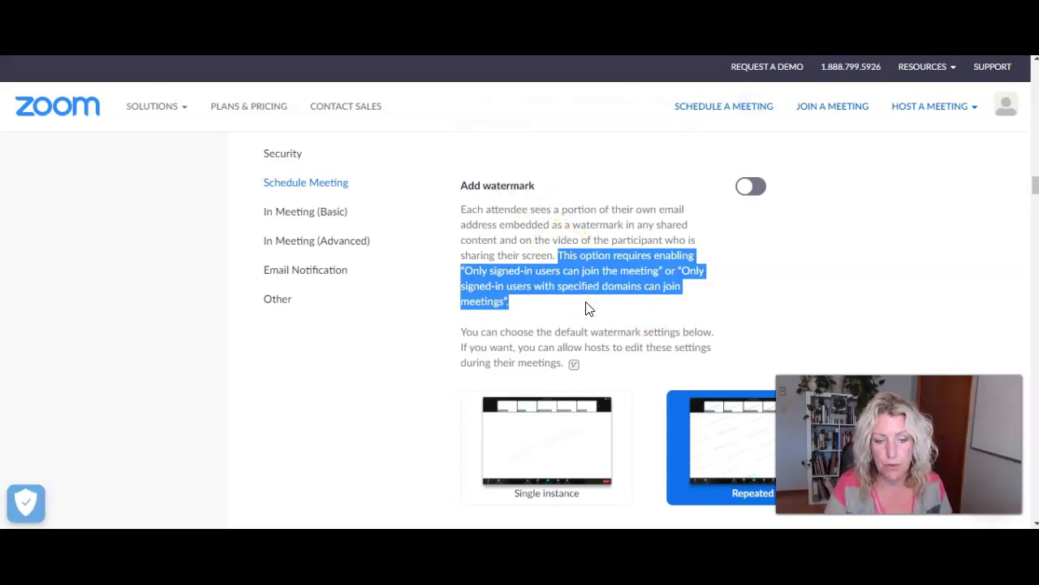
{"action": "scroll", "coordinate": [589, 305], "scroll_direction": "down", "scroll_amount": 1}
{"action": "scroll", "coordinate": [591, 304], "scroll_direction": "down", "scroll_amount": 1}
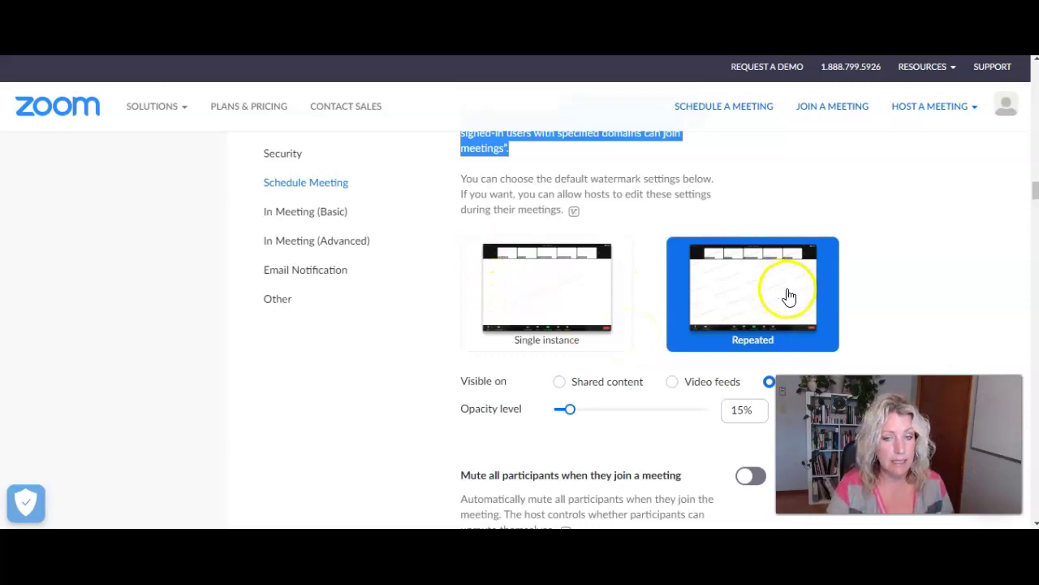
{"action": "scroll", "coordinate": [786, 293], "scroll_direction": "down", "scroll_amount": 1}
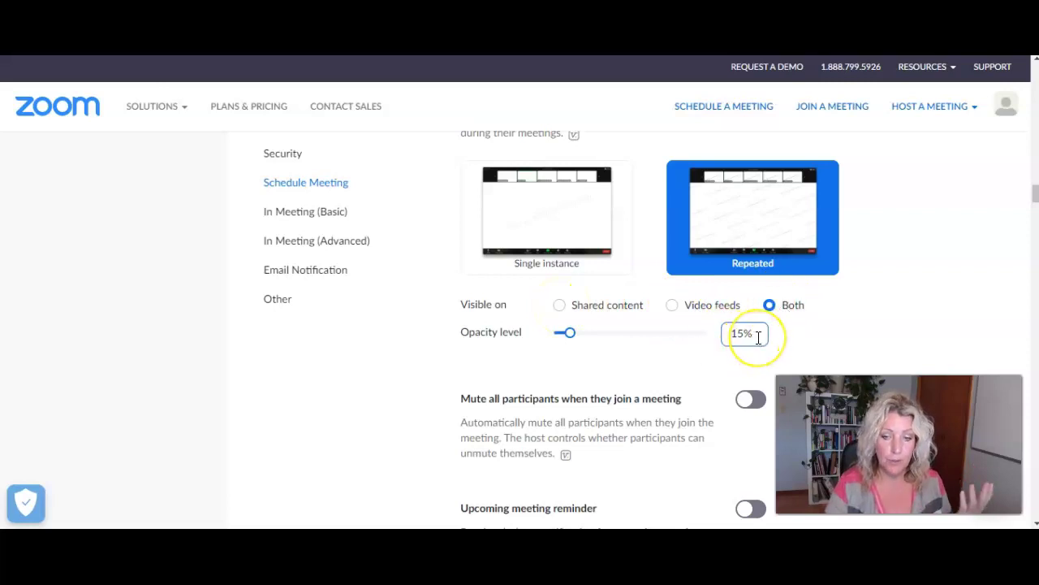
- Check the settings for muting all participants when they join a meeting and for the upcoming meeting reminder
{"action": "scroll", "coordinate": [758, 337], "scroll_direction": "down", "scroll_amount": 3}
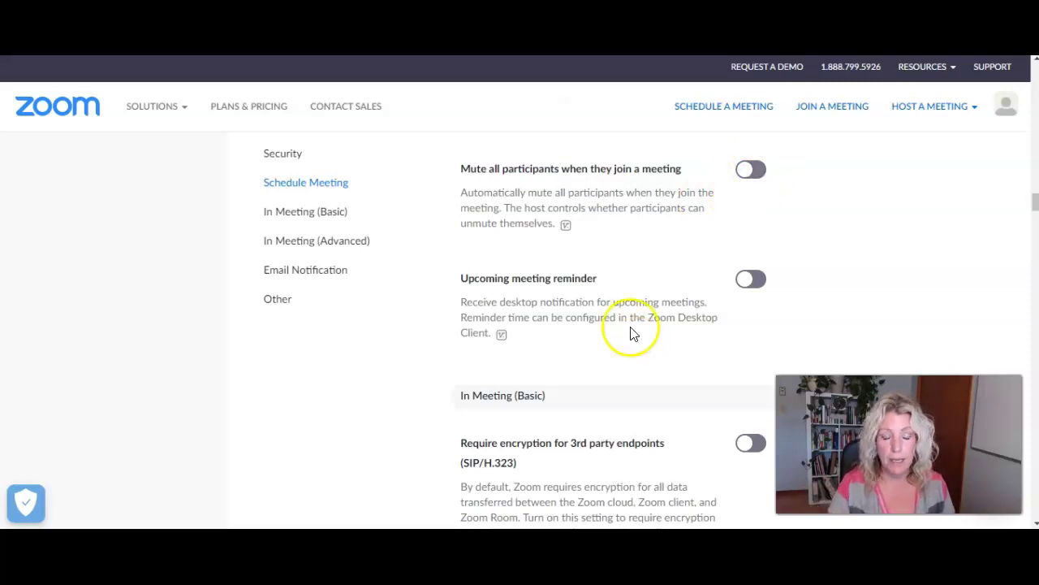
{"action": "left_click_drag", "start_coordinate": [608, 279], "coordinate": [475, 278]}
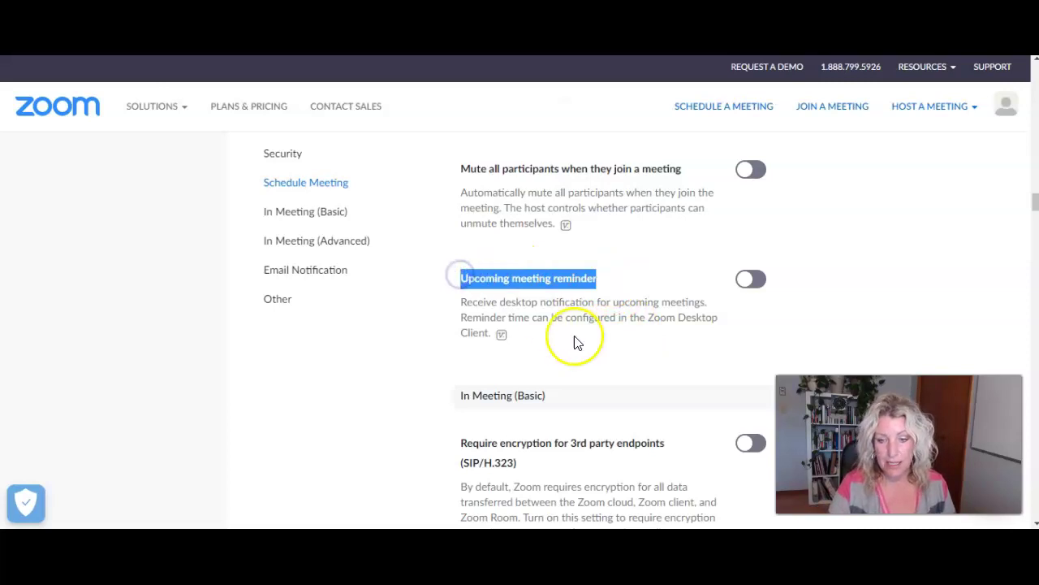
{"action": "scroll", "coordinate": [573, 339], "scroll_direction": "down", "scroll_amount": 1}
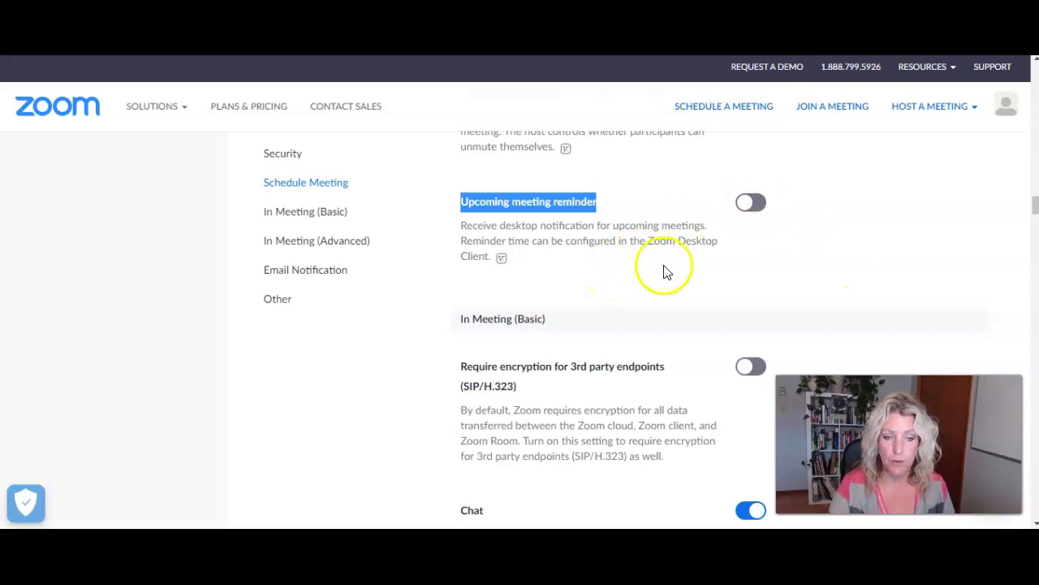
- Review the In Meeting (Basic) settings for 3rd party encryption, chat recipients, saving chats, private chat and auto saving chats
{"action": "scroll", "coordinate": [696, 240], "scroll_direction": "down", "scroll_amount": 2}
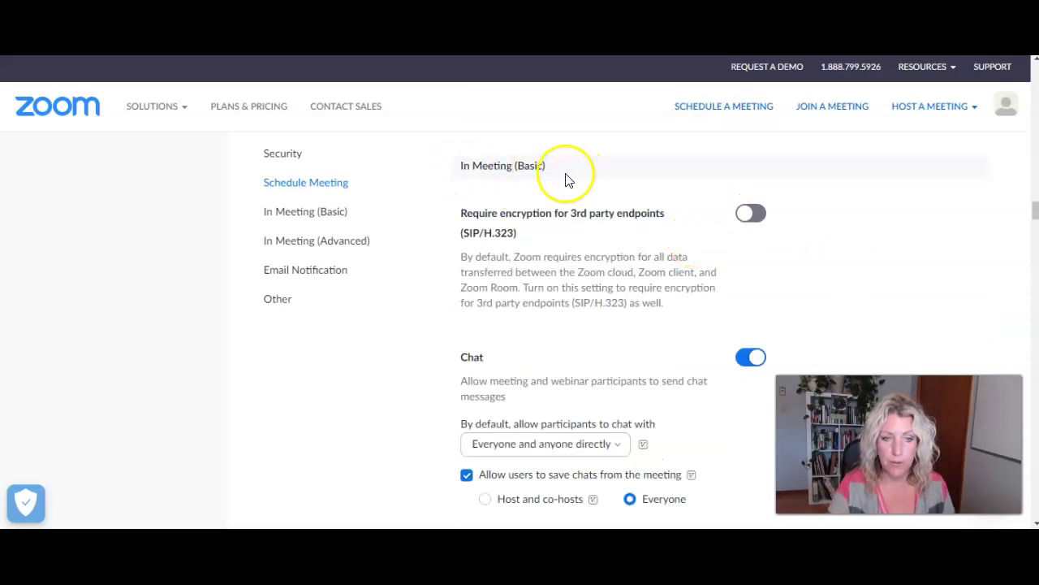
{"action": "scroll", "coordinate": [566, 178], "scroll_direction": "down", "scroll_amount": 2}
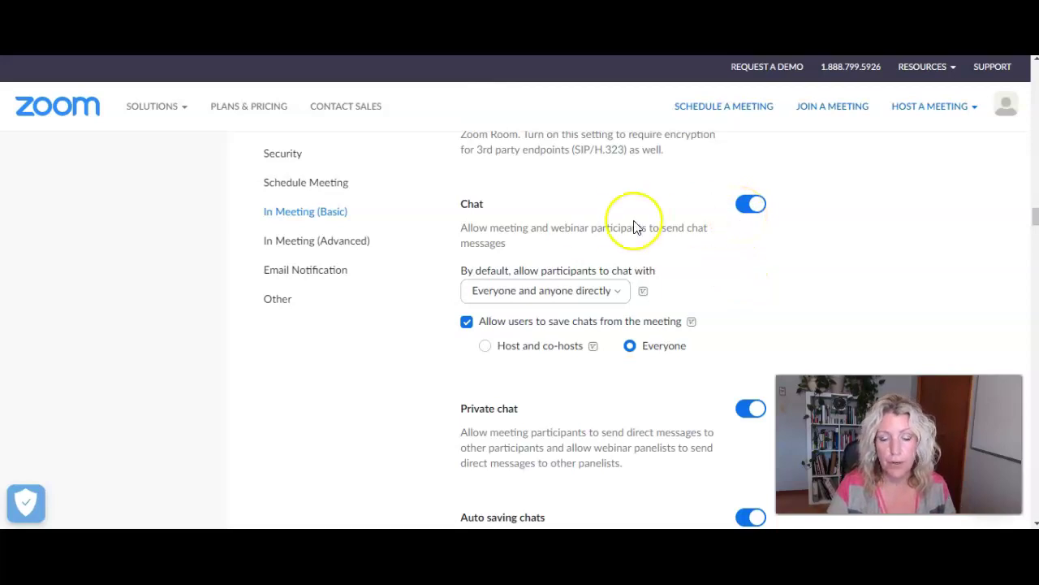
{"action": "left_click", "coordinate": [613, 292]}
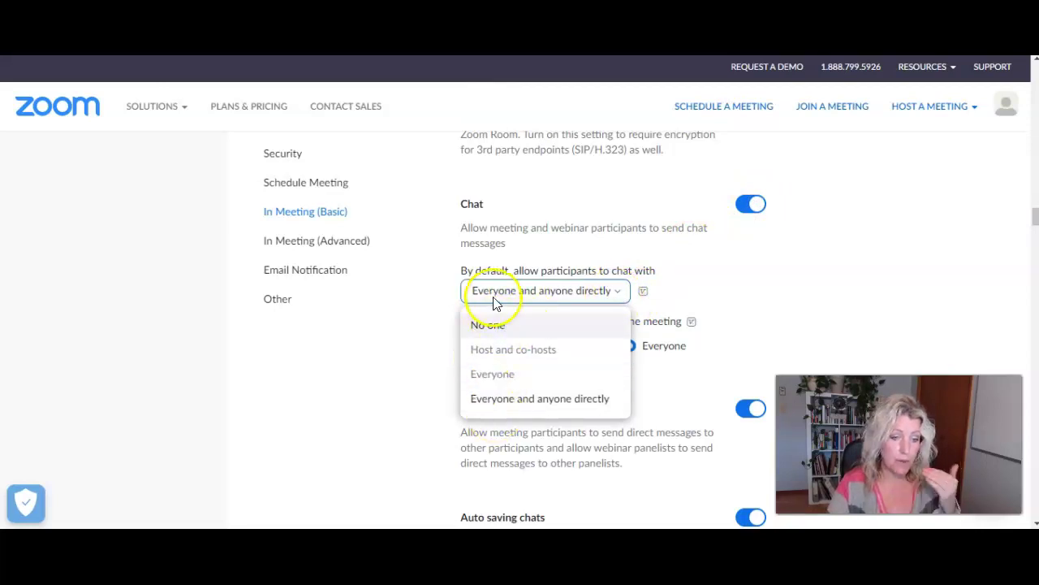
{"action": "left_click", "coordinate": [775, 321]}
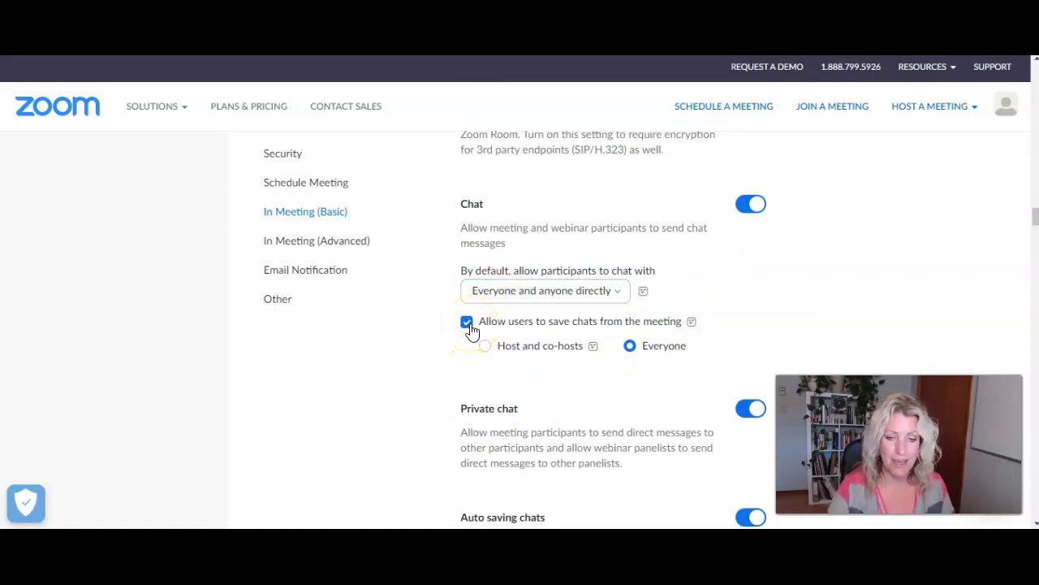
{"action": "scroll", "coordinate": [568, 321], "scroll_direction": "down", "scroll_amount": 2}
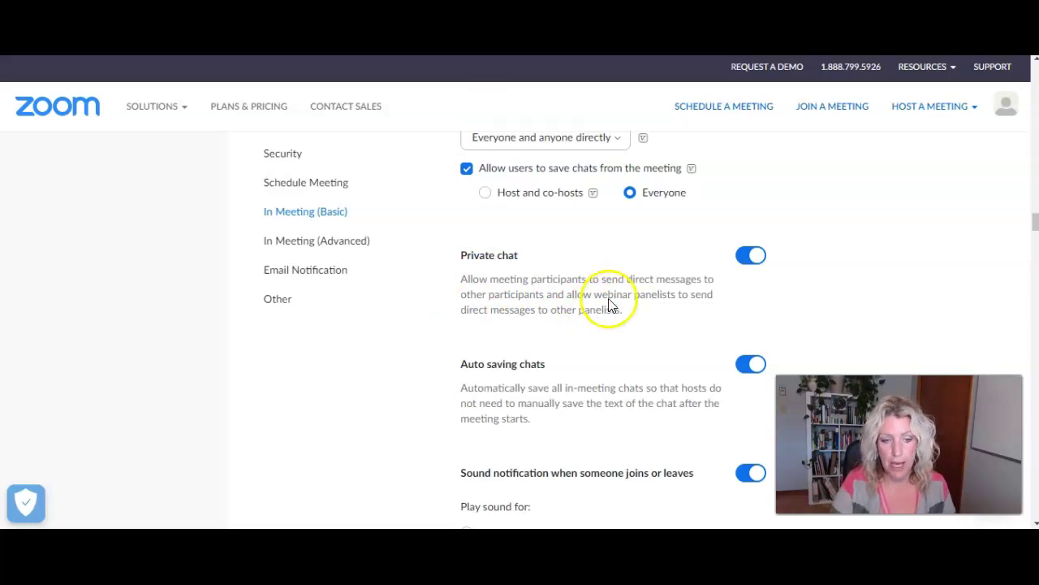
{"action": "scroll", "coordinate": [610, 297], "scroll_direction": "down", "scroll_amount": 3}
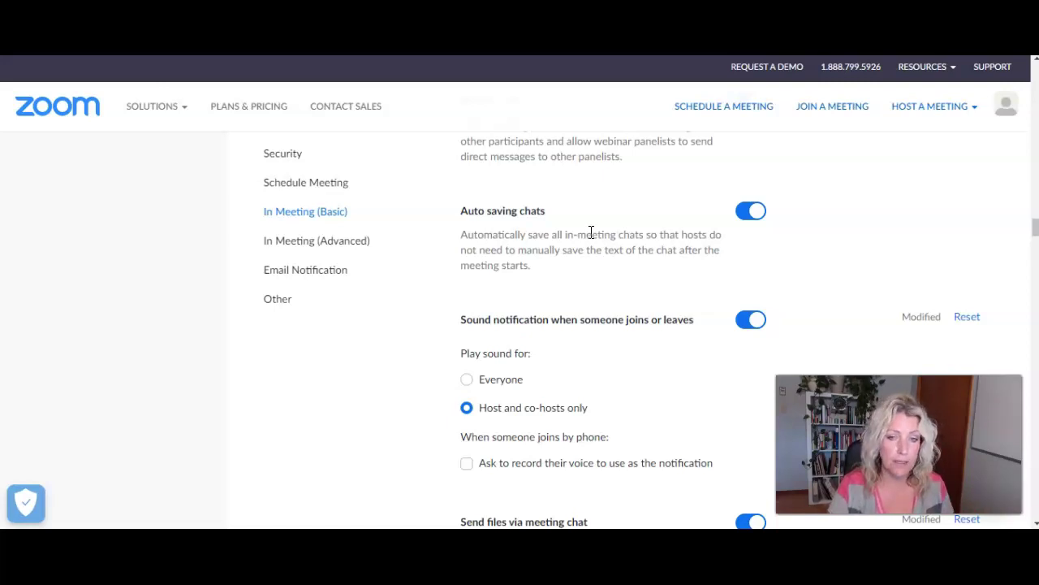
- Review the sound notification options for people joining or leaving and the settings for sending files via meeting chat
{"action": "scroll", "coordinate": [590, 232], "scroll_direction": "down", "scroll_amount": 1}
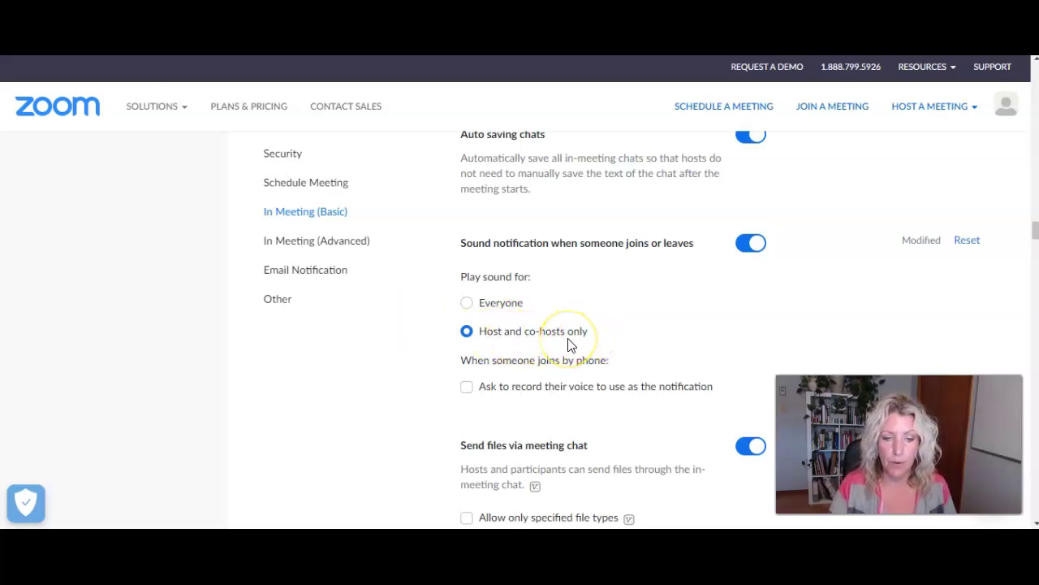
{"action": "left_click_drag", "start_coordinate": [461, 360], "coordinate": [639, 372]}
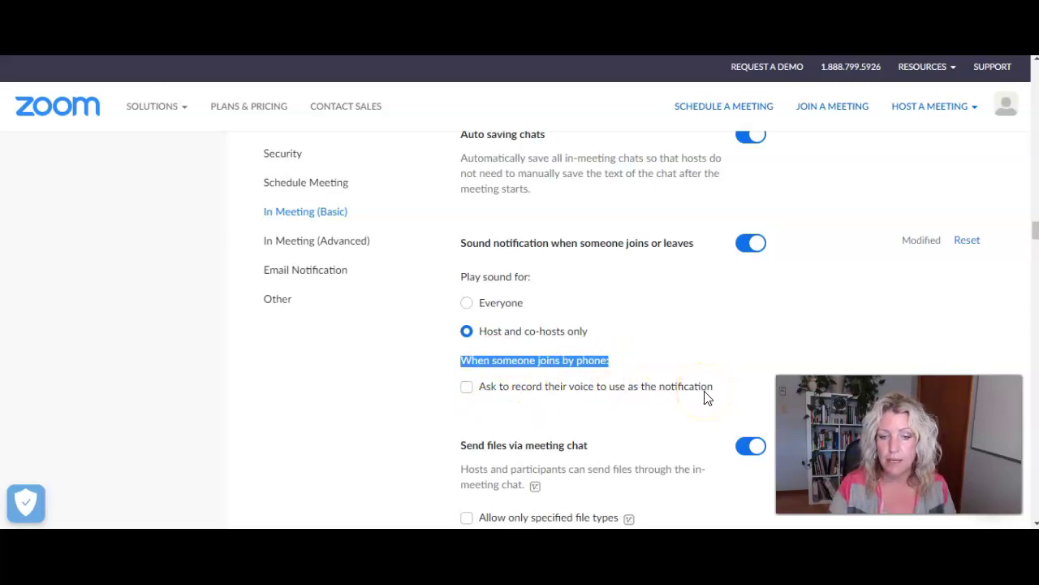
{"action": "scroll", "coordinate": [705, 396], "scroll_direction": "down", "scroll_amount": 2}
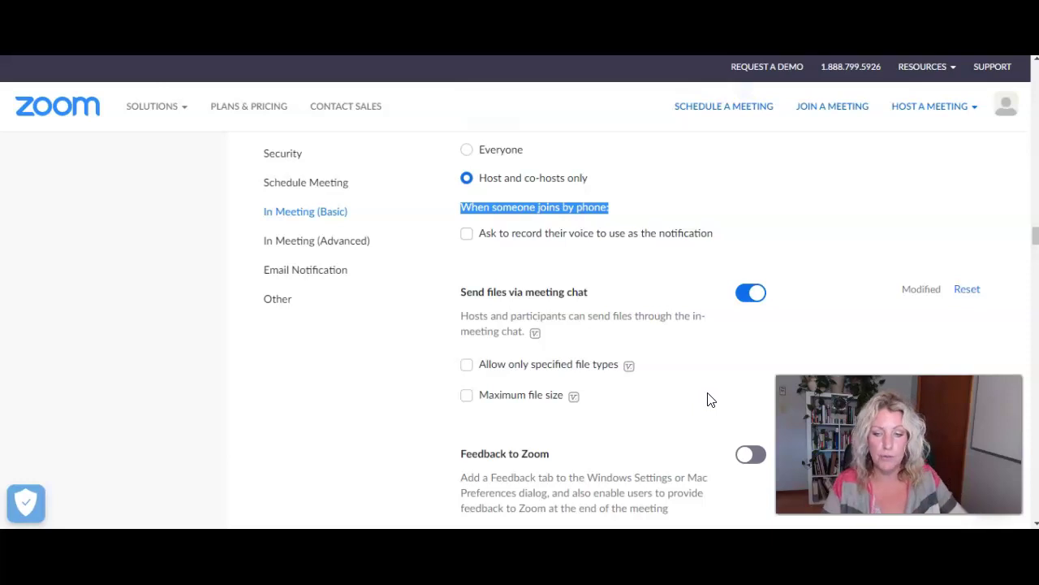
{"action": "scroll", "coordinate": [709, 398], "scroll_direction": "down", "scroll_amount": 1}
{"action": "left_click", "coordinate": [750, 218]}
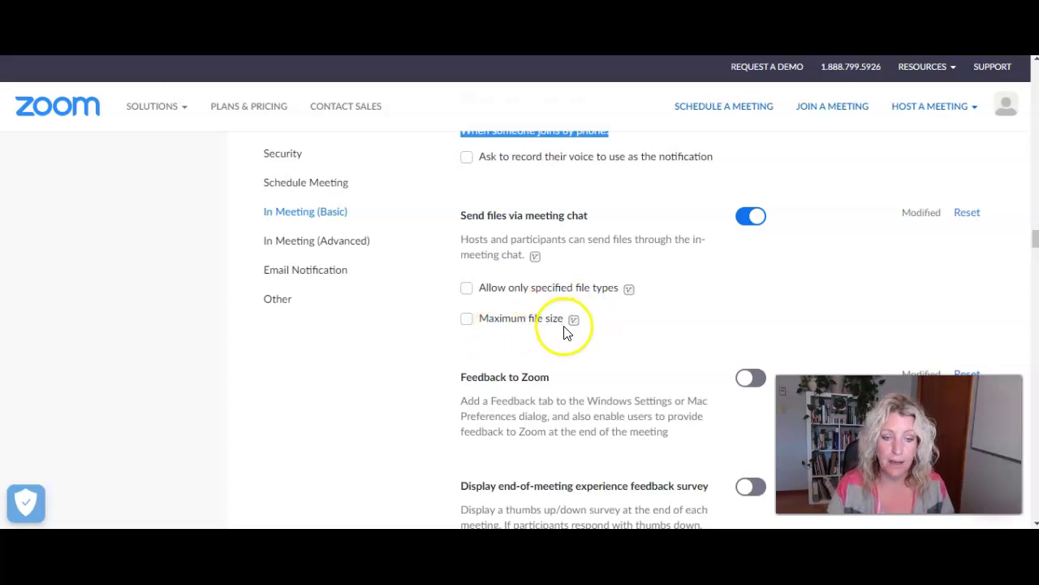
- Review the Feedback to Zoom, end-of-meeting experience feedback survey and Co-host settings
{"action": "scroll", "coordinate": [694, 260], "scroll_direction": "down", "scroll_amount": 2}
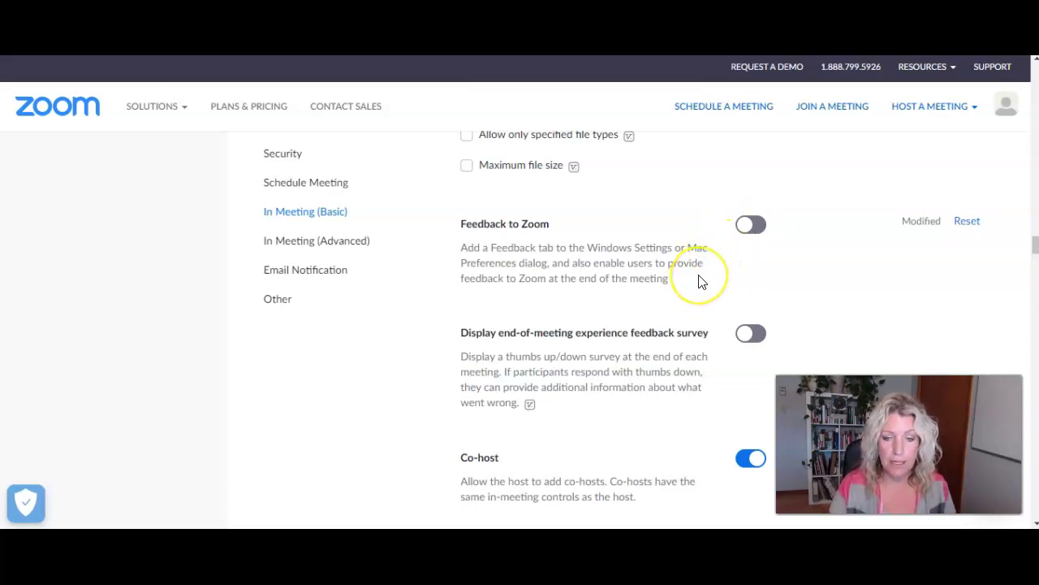
{"action": "scroll", "coordinate": [702, 281], "scroll_direction": "down", "scroll_amount": 2}
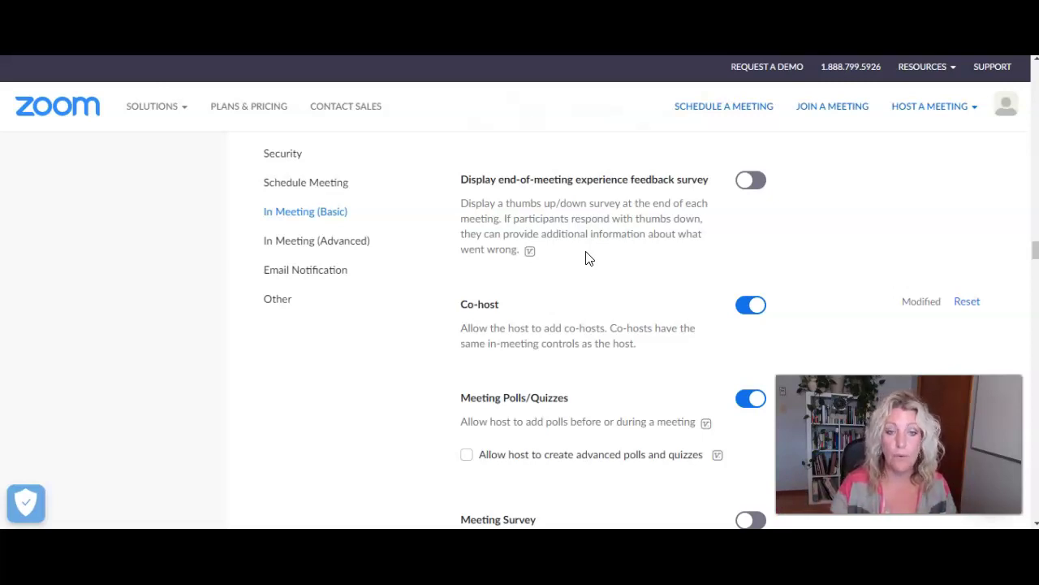
{"action": "scroll", "coordinate": [589, 259], "scroll_direction": "down", "scroll_amount": 1}
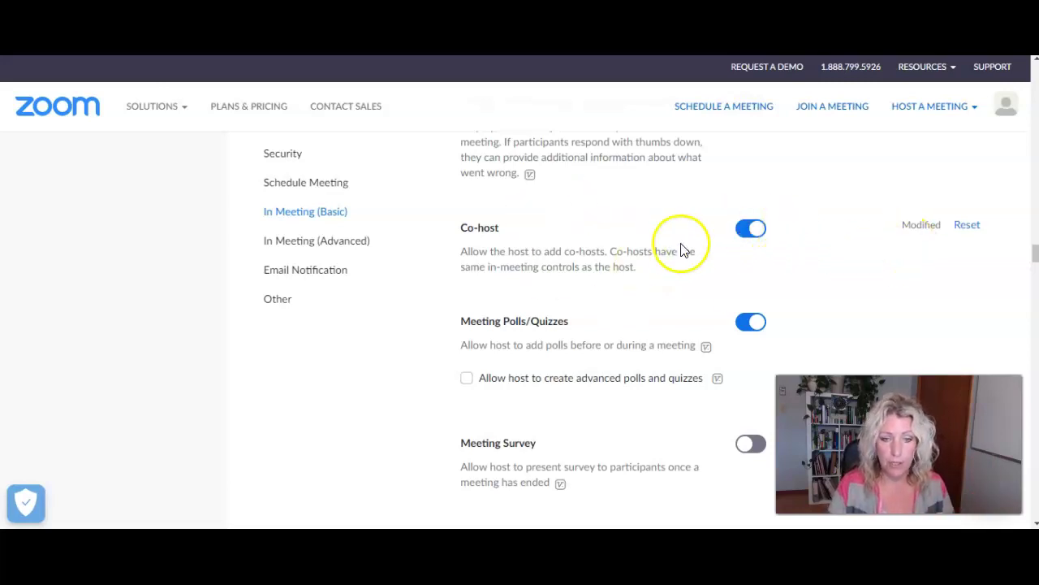
- Try the option allowing the host to create advanced polls and quizzes under Meeting Polls/Quizzes, and clear it again
{"action": "scroll", "coordinate": [673, 248], "scroll_direction": "down", "scroll_amount": 2}
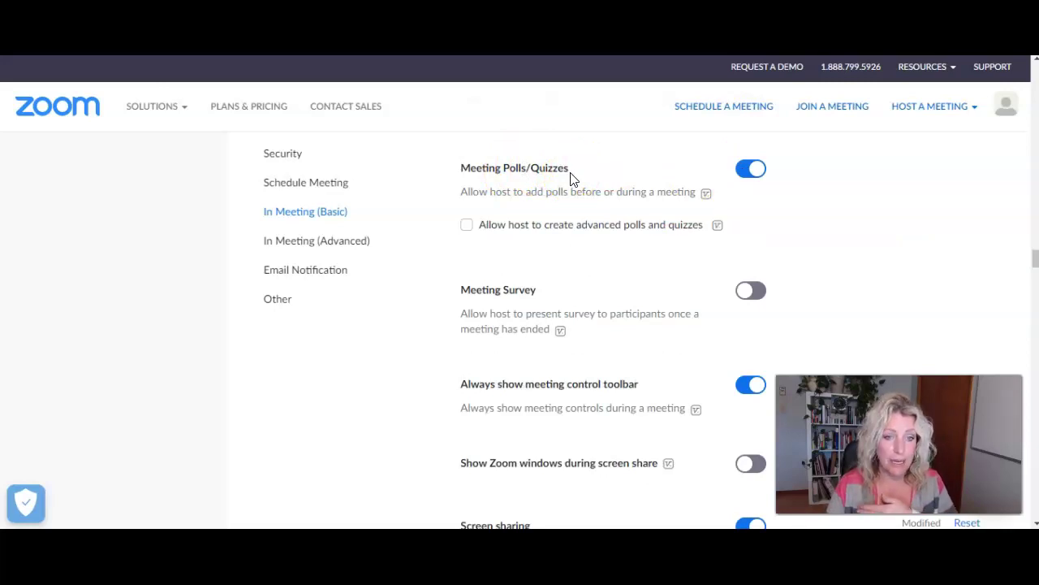
{"action": "left_click", "coordinate": [467, 225]}
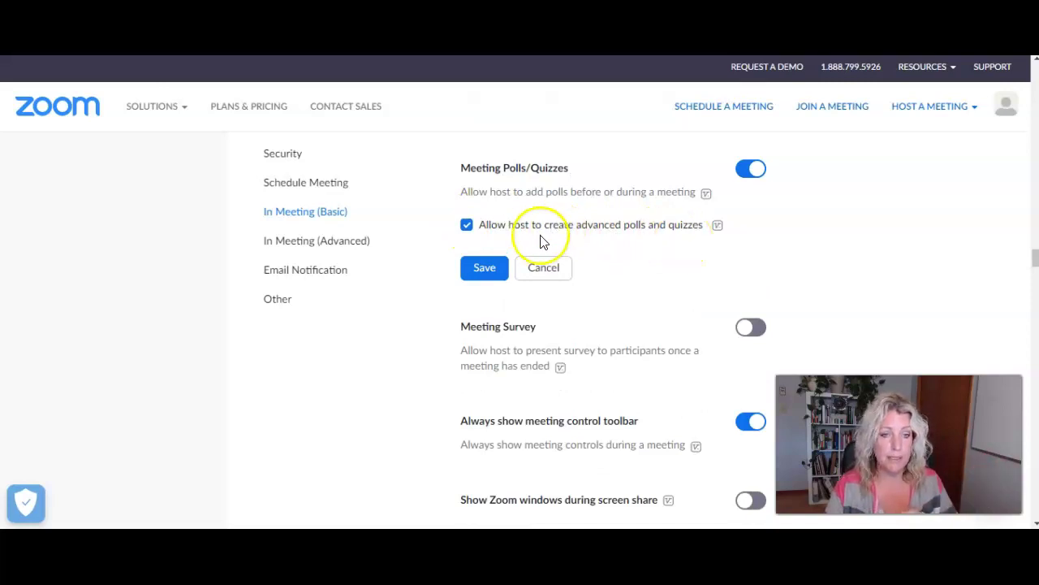
{"action": "left_click", "coordinate": [466, 225]}
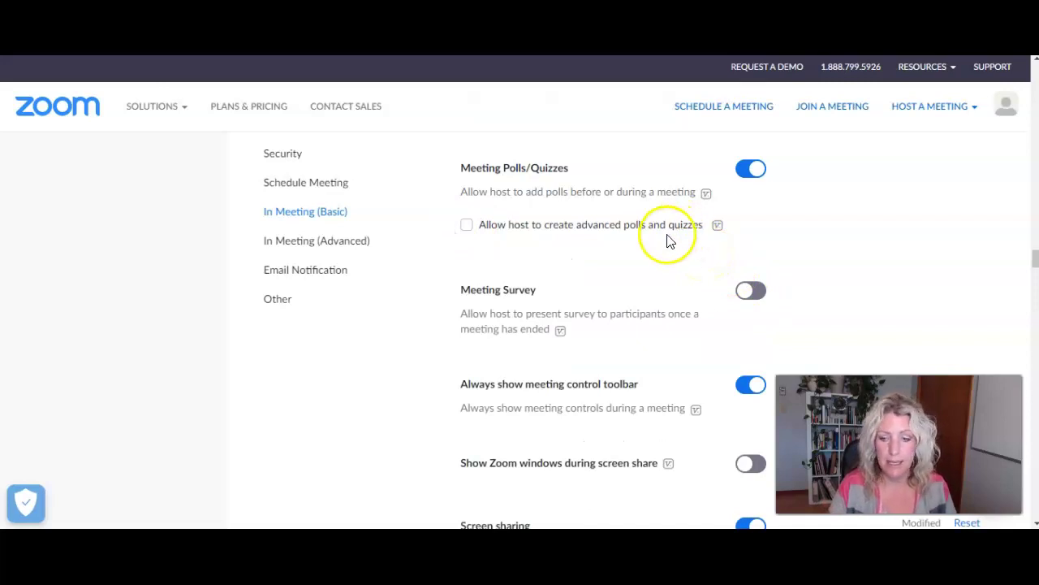
- Review the Meeting Survey and Always show meeting control toolbar settings, and enable Show Zoom windows during screen share
{"action": "scroll", "coordinate": [576, 290], "scroll_direction": "down", "scroll_amount": 1}
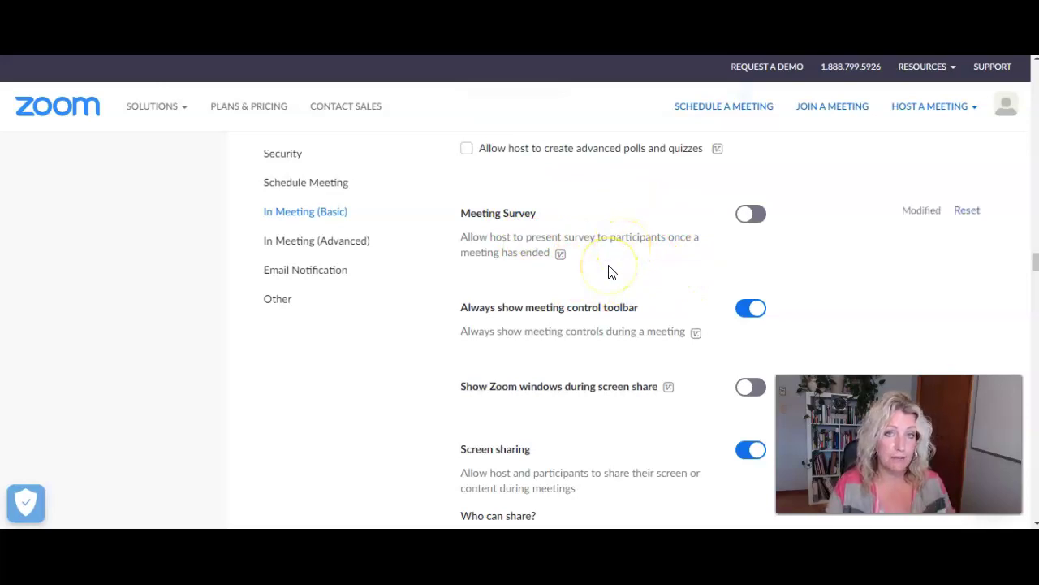
{"action": "left_click", "coordinate": [622, 237]}
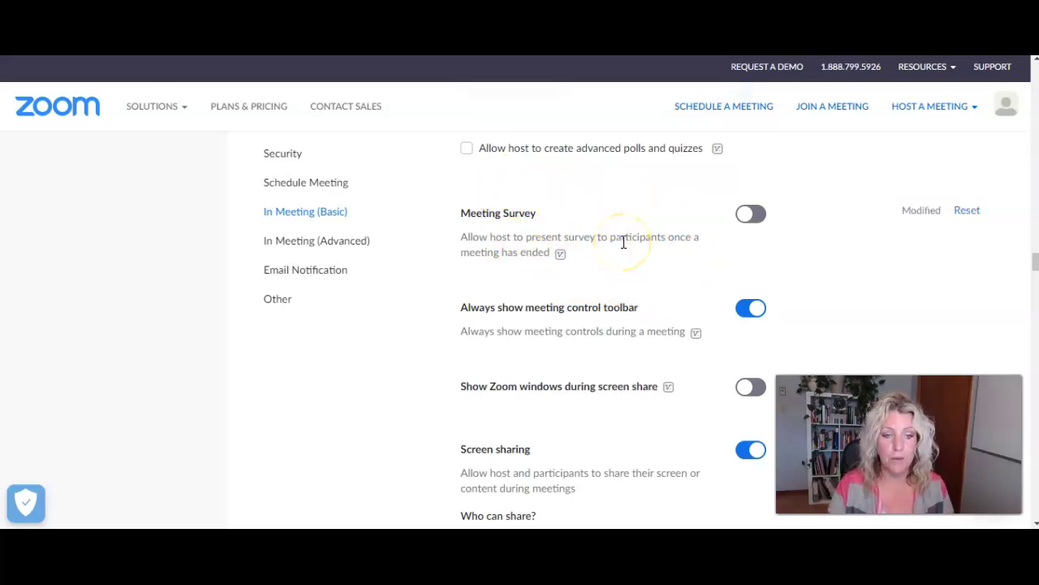
{"action": "scroll", "coordinate": [624, 242], "scroll_direction": "down", "scroll_amount": 1}
{"action": "left_click_drag", "start_coordinate": [639, 231], "coordinate": [462, 224]}
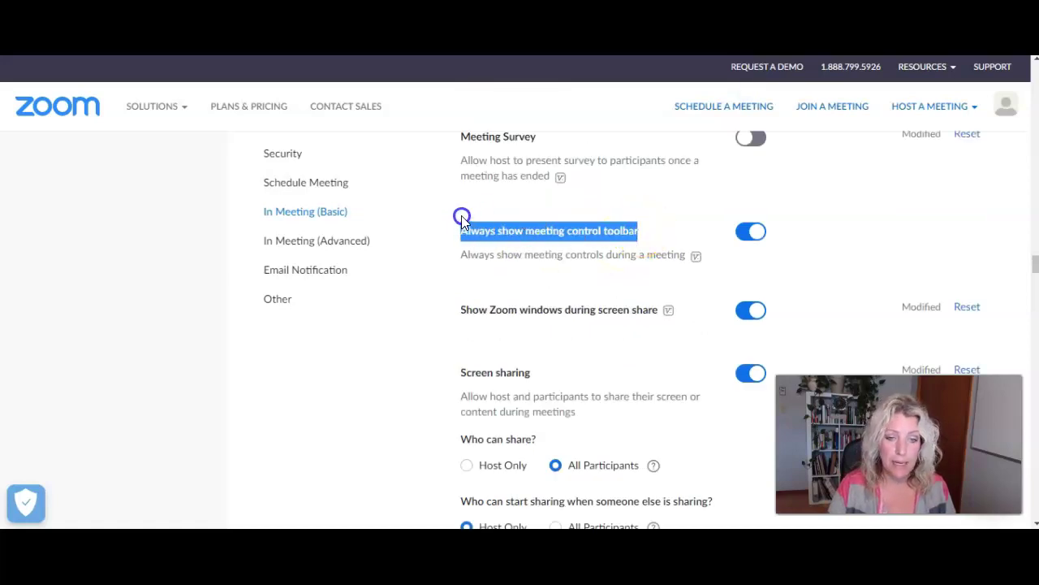
{"action": "left_click", "coordinate": [461, 221]}
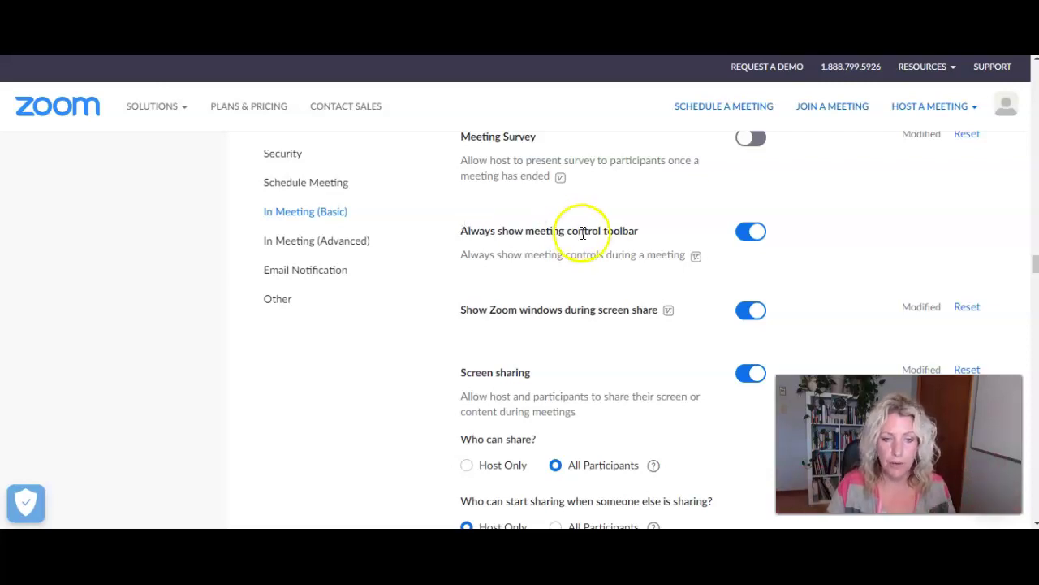
- Review who can share and who can start sharing, plus the options disabling desktop screen sharing and sharing with guests present
{"action": "scroll", "coordinate": [661, 248], "scroll_direction": "down", "scroll_amount": 2}
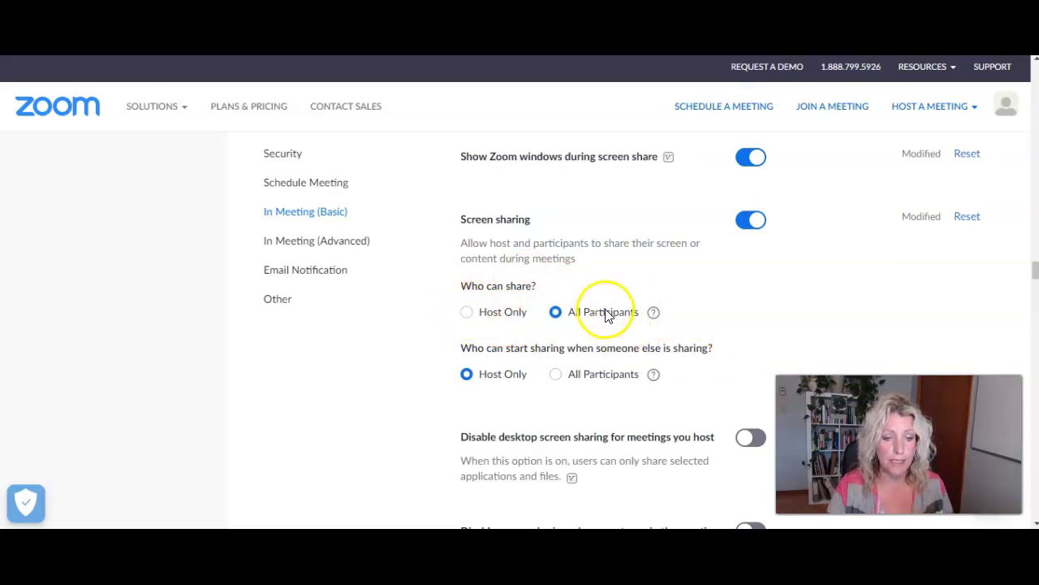
{"action": "mouse_move", "coordinate": [655, 315]}
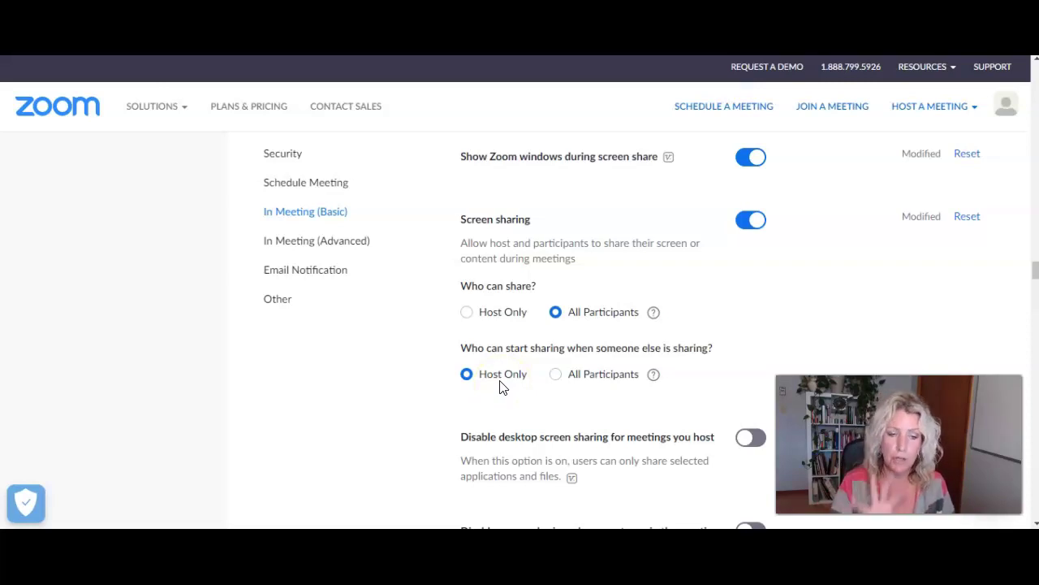
{"action": "scroll", "coordinate": [690, 240], "scroll_direction": "down", "scroll_amount": 3}
{"action": "left_click", "coordinate": [691, 237]}
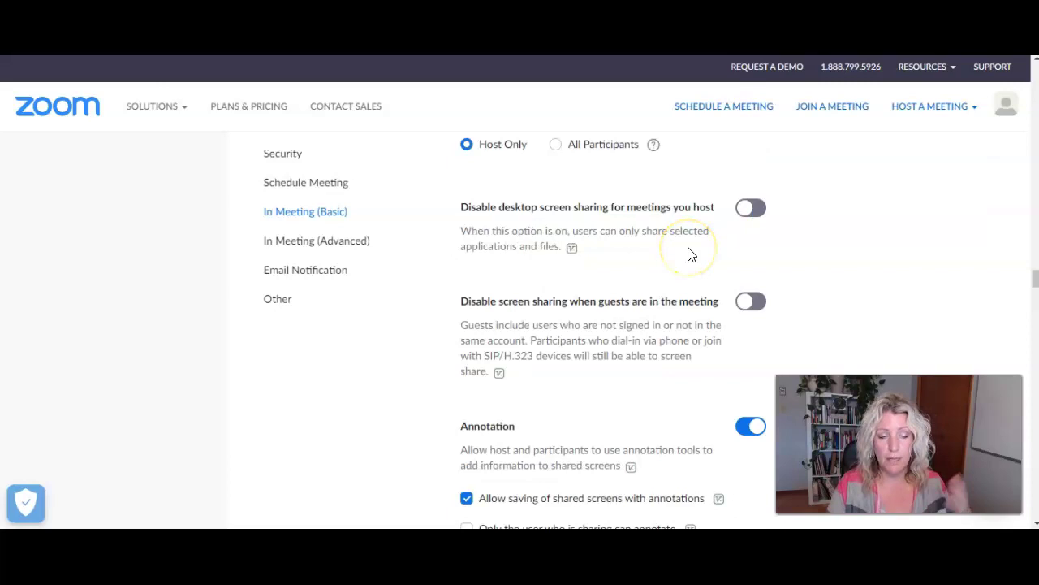
{"action": "left_click", "coordinate": [690, 248]}
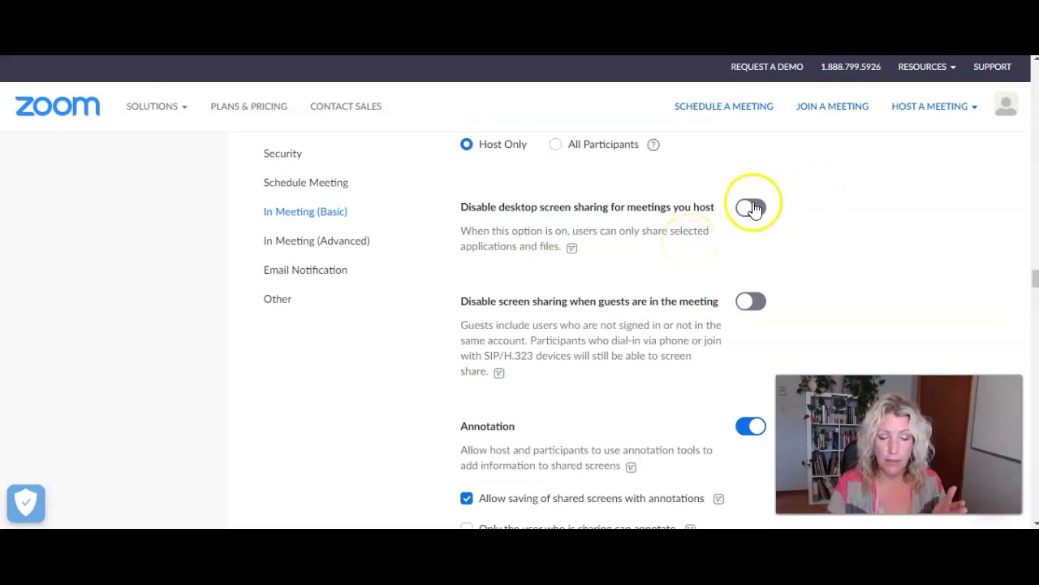
{"action": "scroll", "coordinate": [625, 301], "scroll_direction": "down", "scroll_amount": 1}
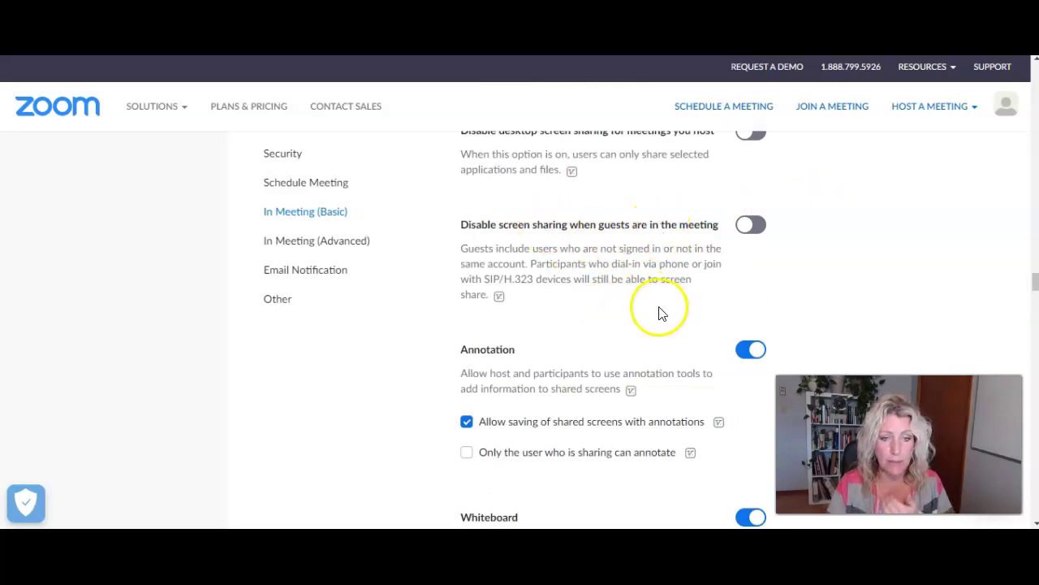
- Review the Annotation, Whiteboard and Remote control settings, including the options for saving annotated screens and whiteboard content
{"action": "scroll", "coordinate": [656, 308], "scroll_direction": "down", "scroll_amount": 2}
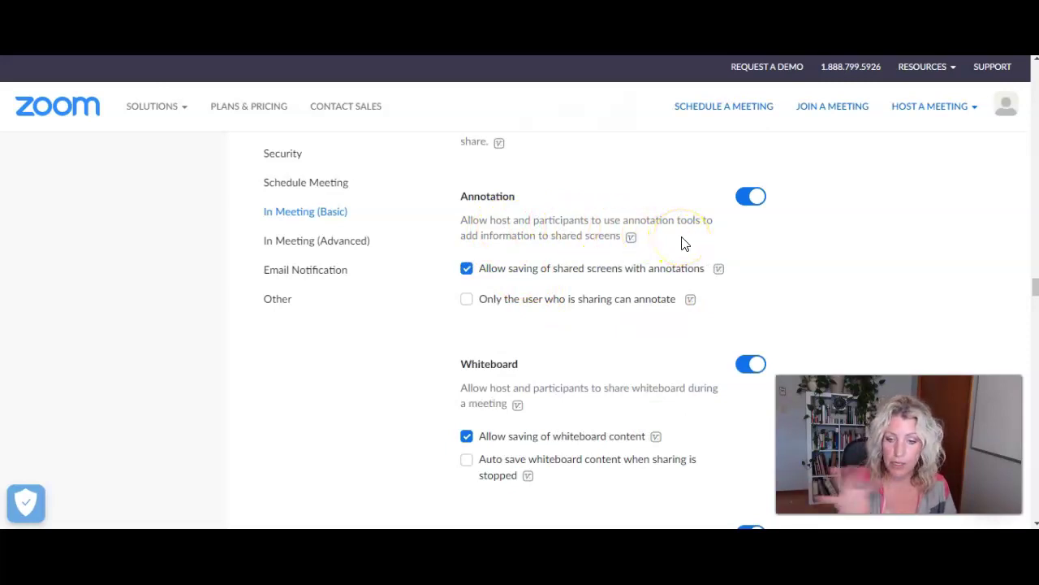
{"action": "scroll", "coordinate": [682, 243], "scroll_direction": "down", "scroll_amount": 3}
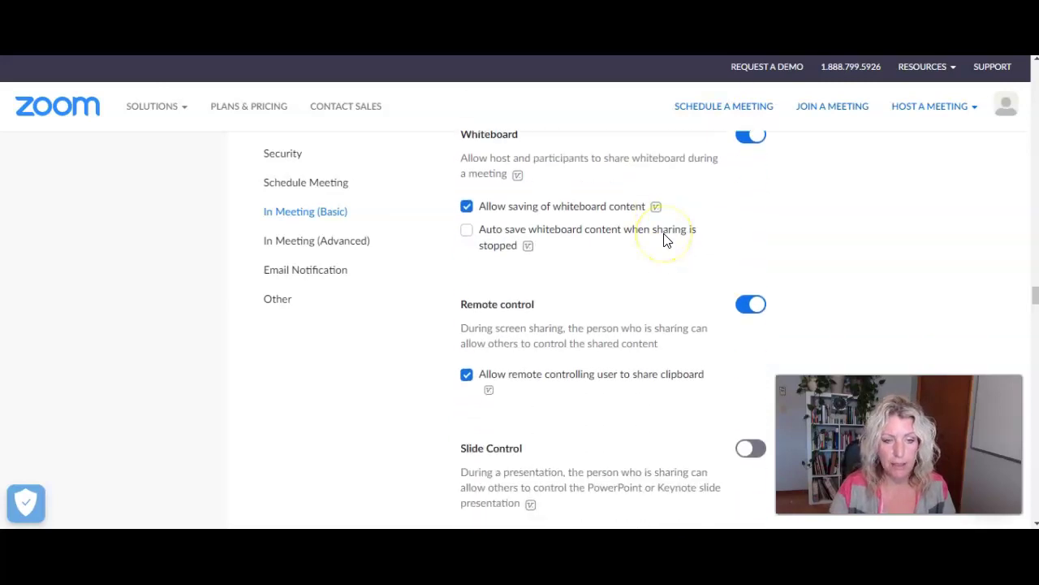
{"action": "scroll", "coordinate": [664, 239], "scroll_direction": "up", "scroll_amount": 1}
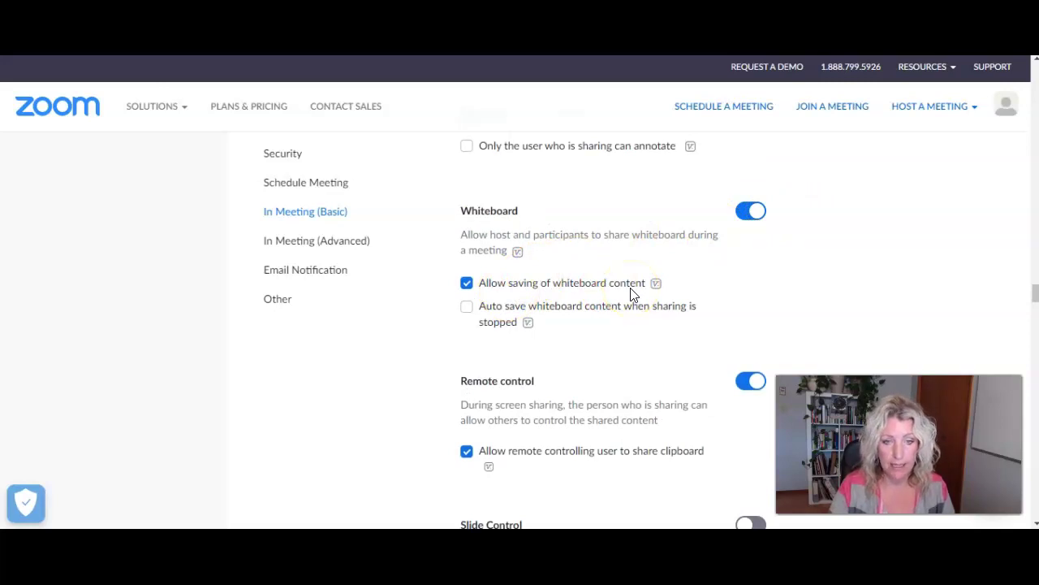
- Review the Remote control and Slide Control settings, and enable Non-verbal feedback for meeting participants
{"action": "scroll", "coordinate": [634, 294], "scroll_direction": "down", "scroll_amount": 2}
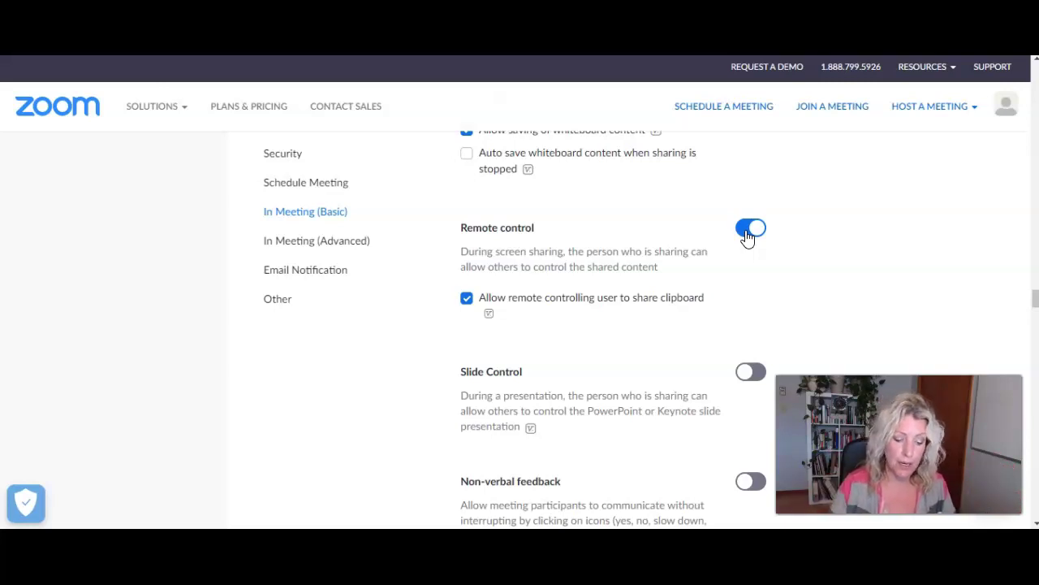
{"action": "scroll", "coordinate": [730, 224], "scroll_direction": "down", "scroll_amount": 2}
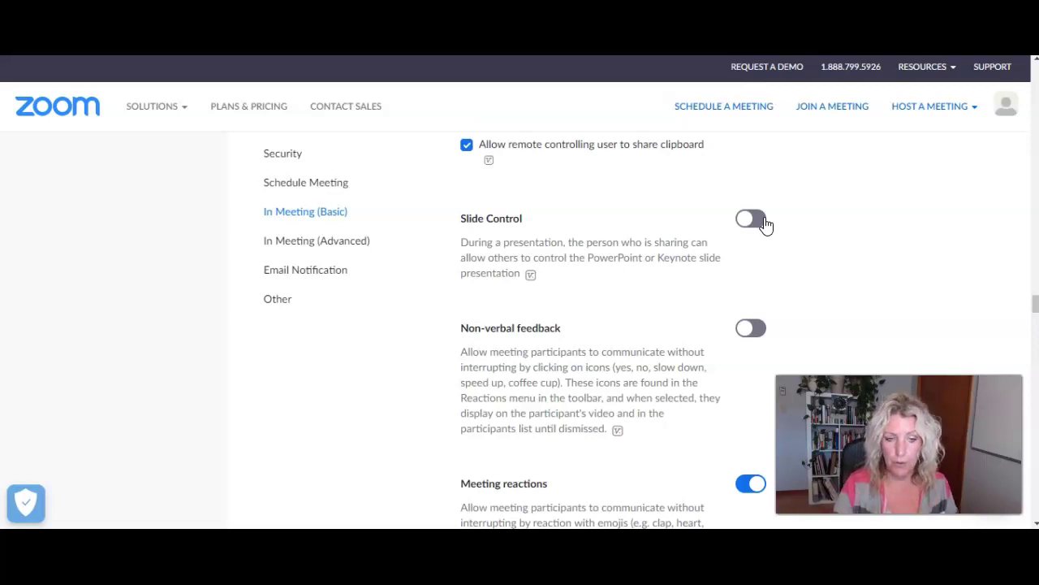
{"action": "left_click", "coordinate": [755, 220]}
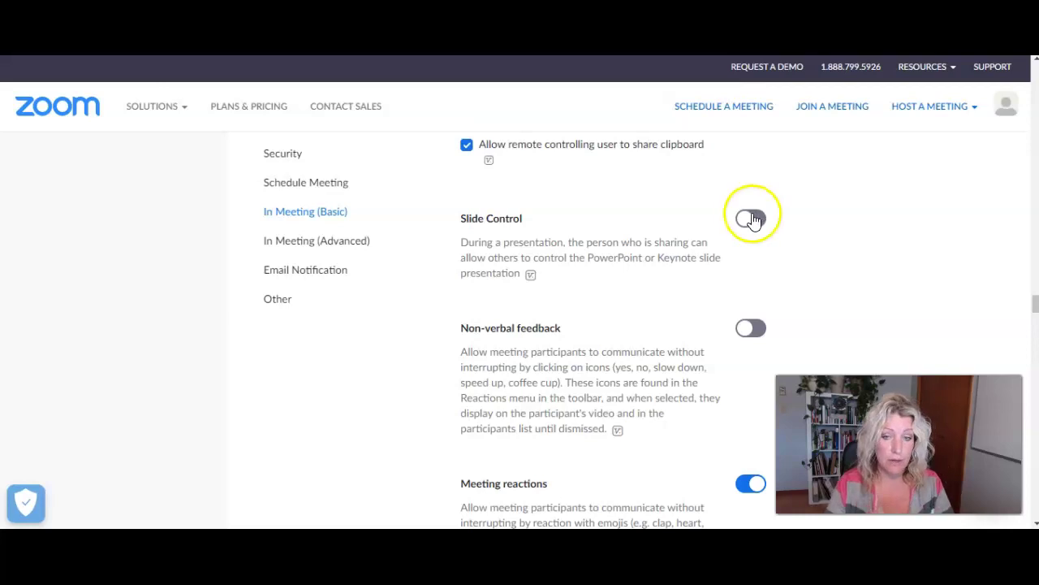
{"action": "scroll", "coordinate": [731, 243], "scroll_direction": "down", "scroll_amount": 2}
{"action": "left_click_drag", "start_coordinate": [562, 175], "coordinate": [458, 169]}
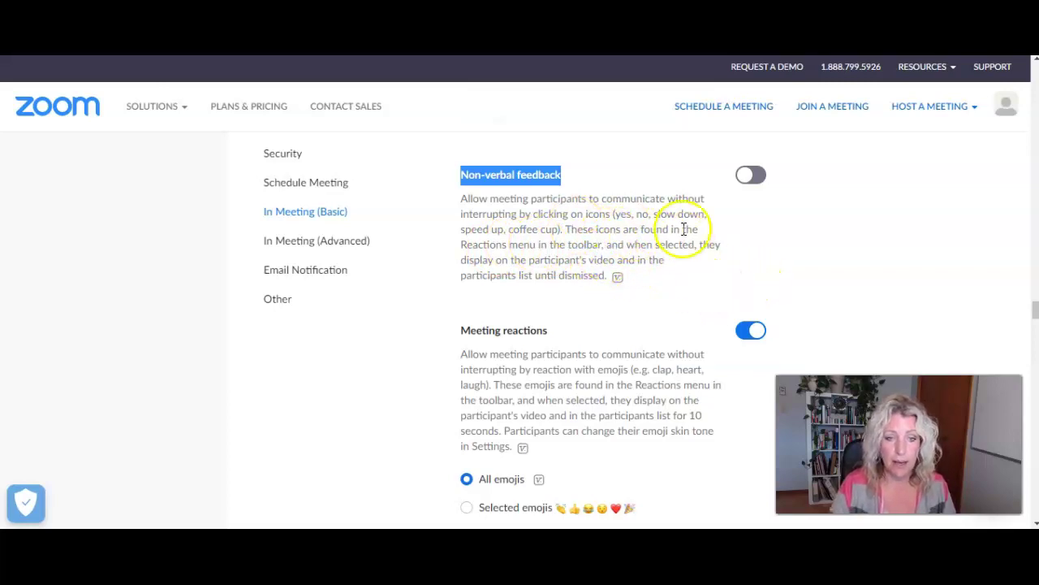
{"action": "left_click", "coordinate": [763, 180]}
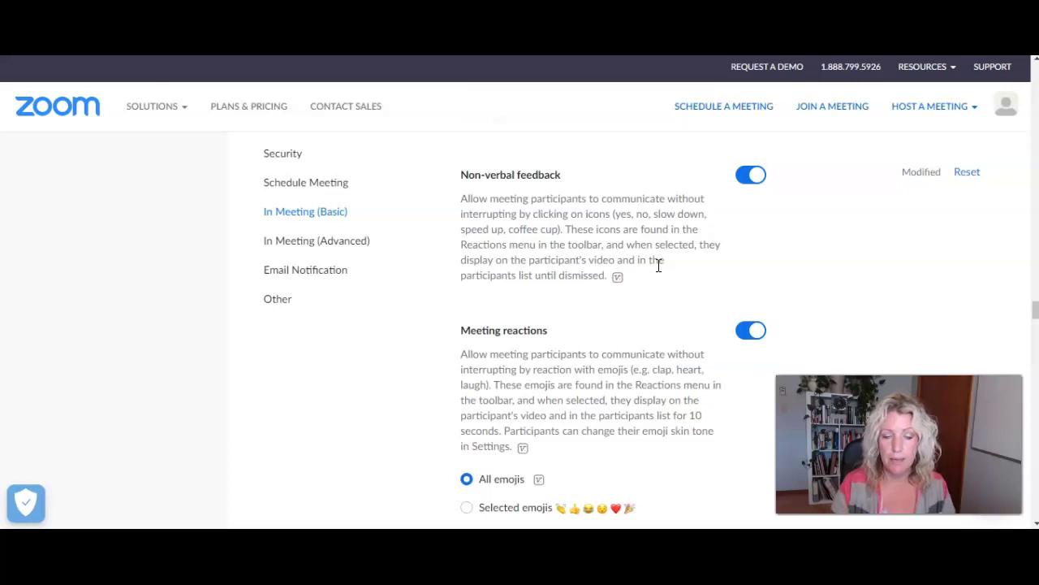
- Review the settings for meeting reactions, rejoining after removal, participant renaming, profile pictures and Report to Zoom
{"action": "scroll", "coordinate": [658, 260], "scroll_direction": "down", "scroll_amount": 2}
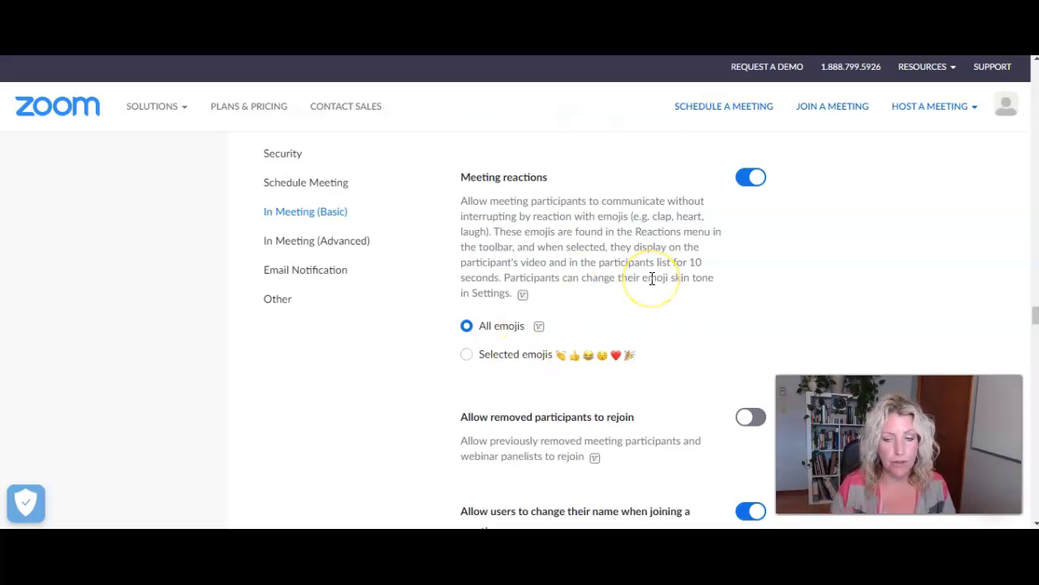
{"action": "scroll", "coordinate": [656, 271], "scroll_direction": "down", "scroll_amount": 3}
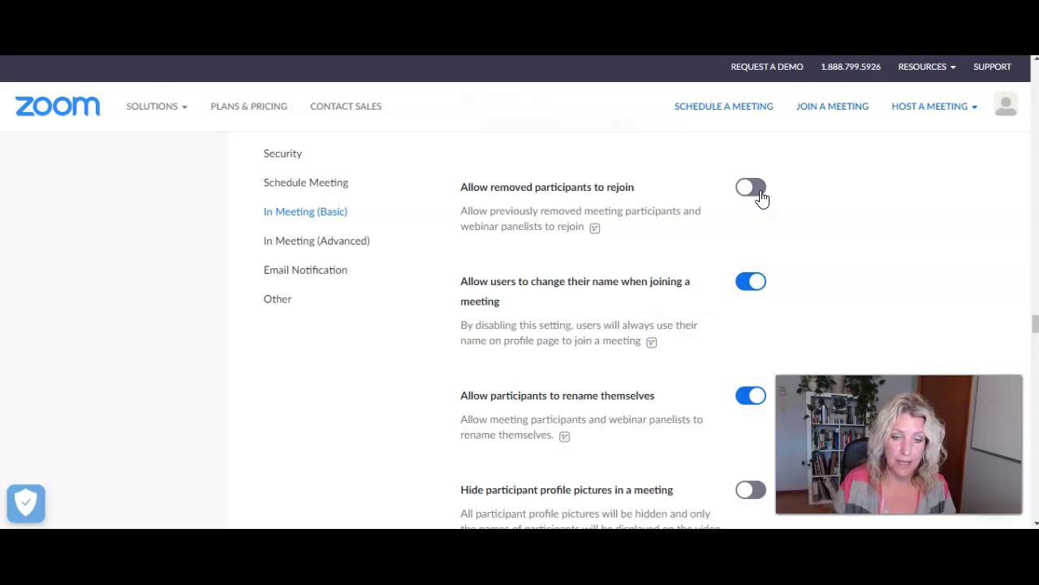
{"action": "scroll", "coordinate": [671, 218], "scroll_direction": "down", "scroll_amount": 1}
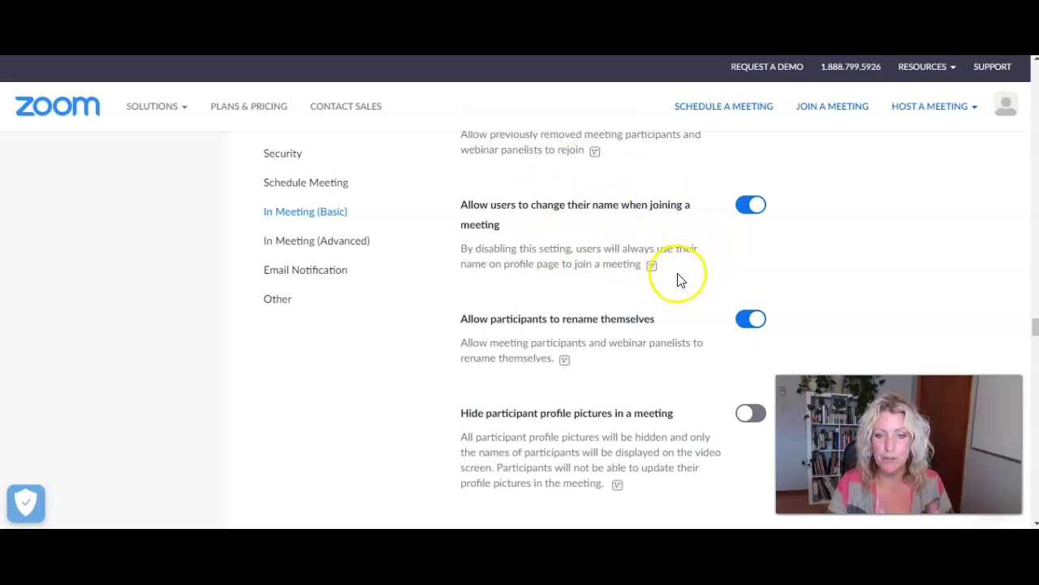
{"action": "scroll", "coordinate": [640, 239], "scroll_direction": "down", "scroll_amount": 1}
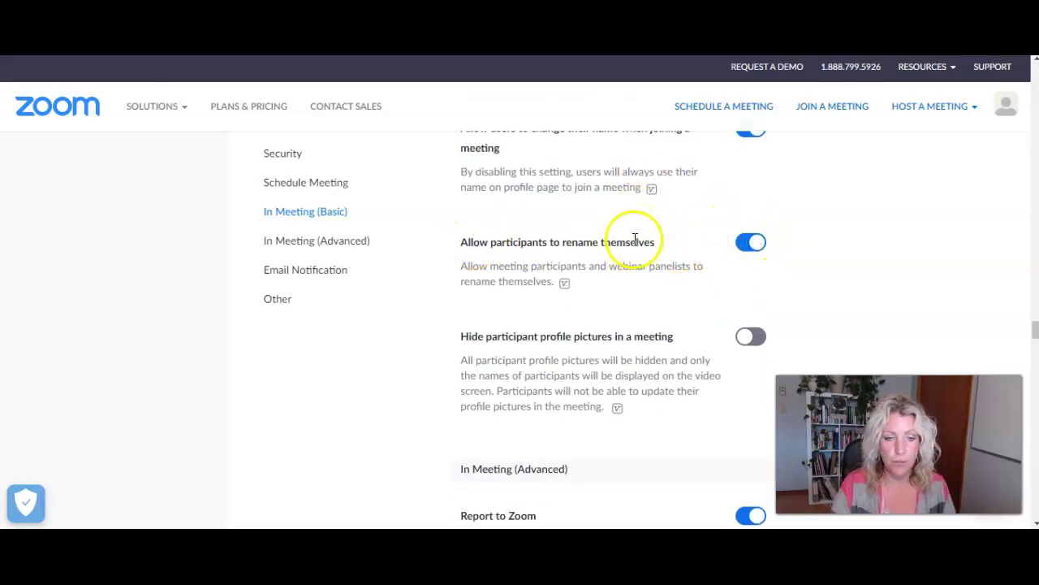
{"action": "scroll", "coordinate": [668, 240], "scroll_direction": "down", "scroll_amount": 2}
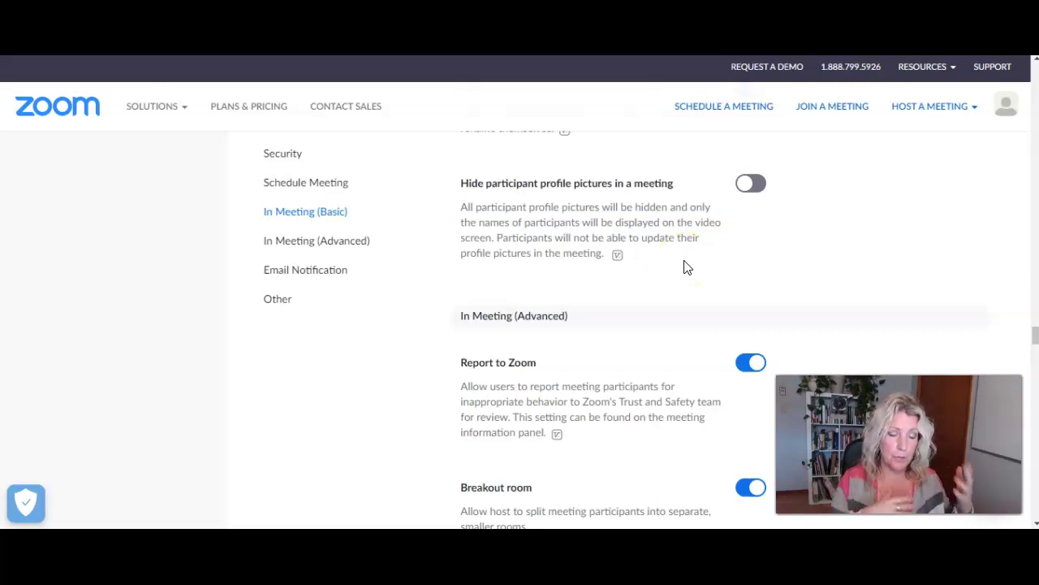
{"action": "scroll", "coordinate": [685, 267], "scroll_direction": "down", "scroll_amount": 2}
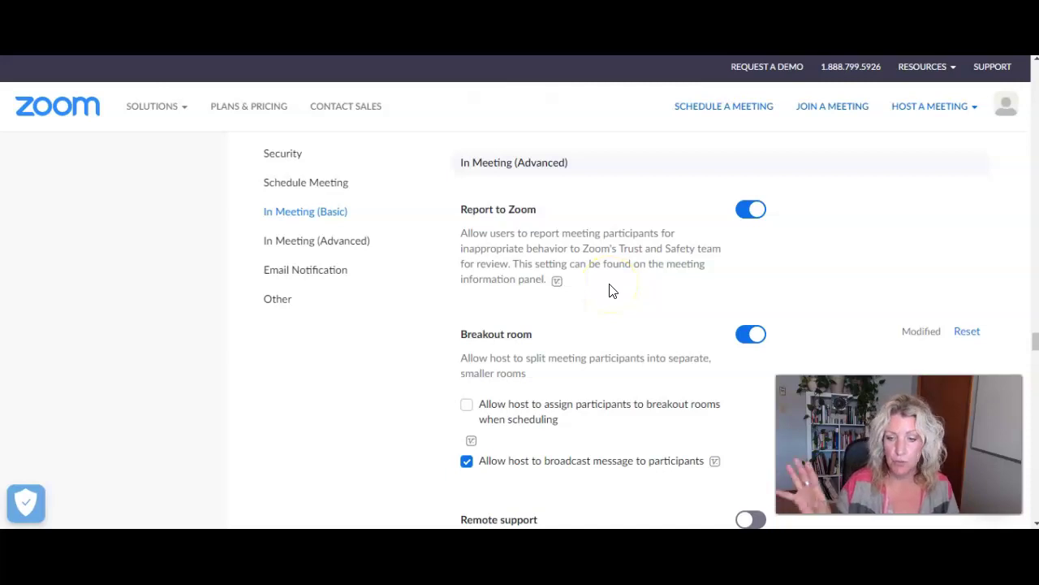
- Allow the host to assign participants to breakout rooms when scheduling, save the change, and check the option for broadcasting messages
{"action": "scroll", "coordinate": [568, 244], "scroll_direction": "down", "scroll_amount": 2}
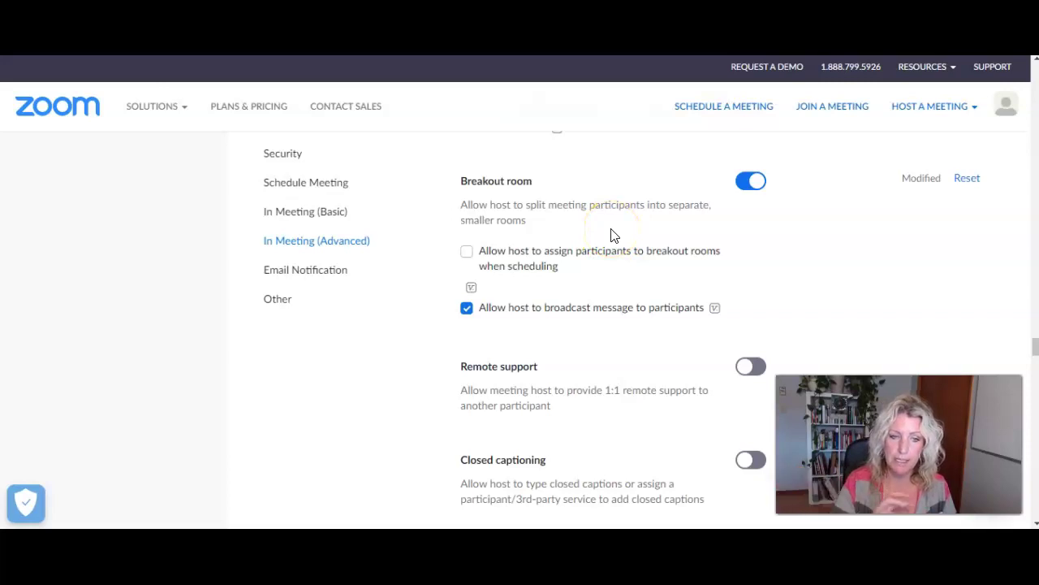
{"action": "left_click", "coordinate": [467, 252]}
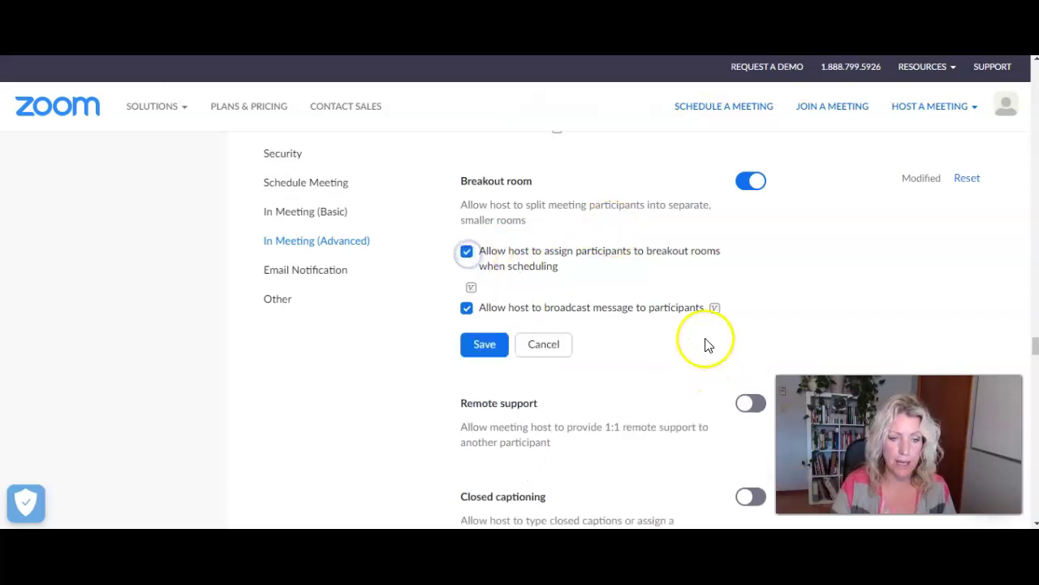
{"action": "left_click", "coordinate": [497, 346]}
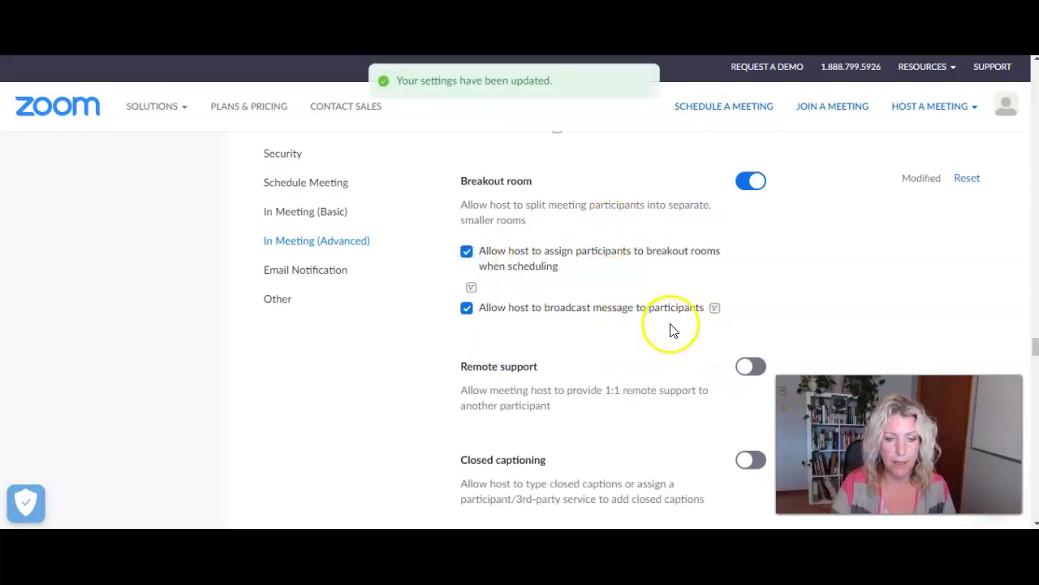
{"action": "left_click_drag", "start_coordinate": [705, 309], "coordinate": [484, 309]}
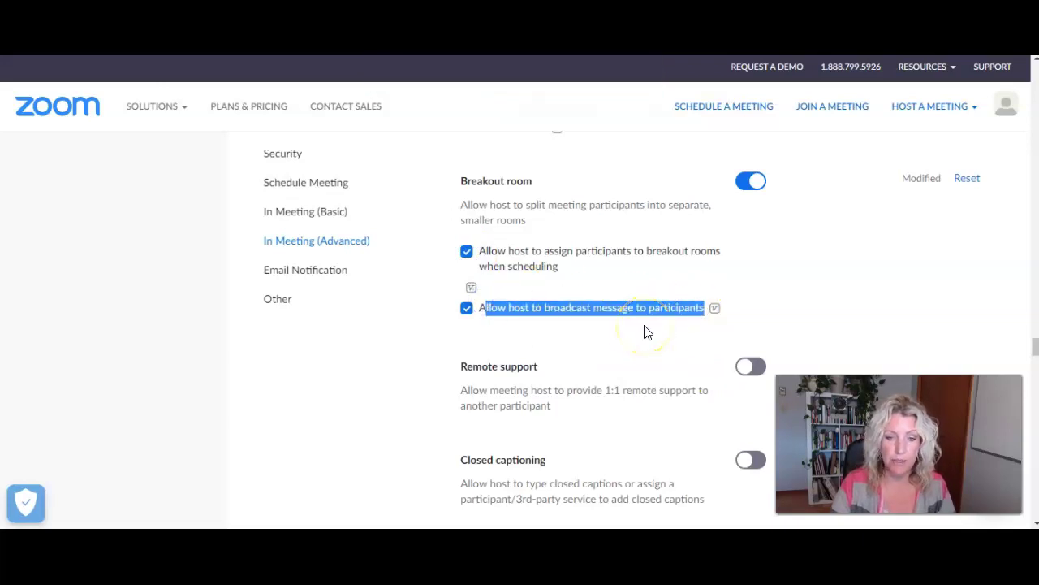
- Enable Remote support so the meeting host can provide 1:1 support to another participant
{"action": "scroll", "coordinate": [647, 331], "scroll_direction": "down", "scroll_amount": 1}
{"action": "scroll", "coordinate": [647, 332], "scroll_direction": "down", "scroll_amount": 1}
{"action": "left_click", "coordinate": [571, 249]}
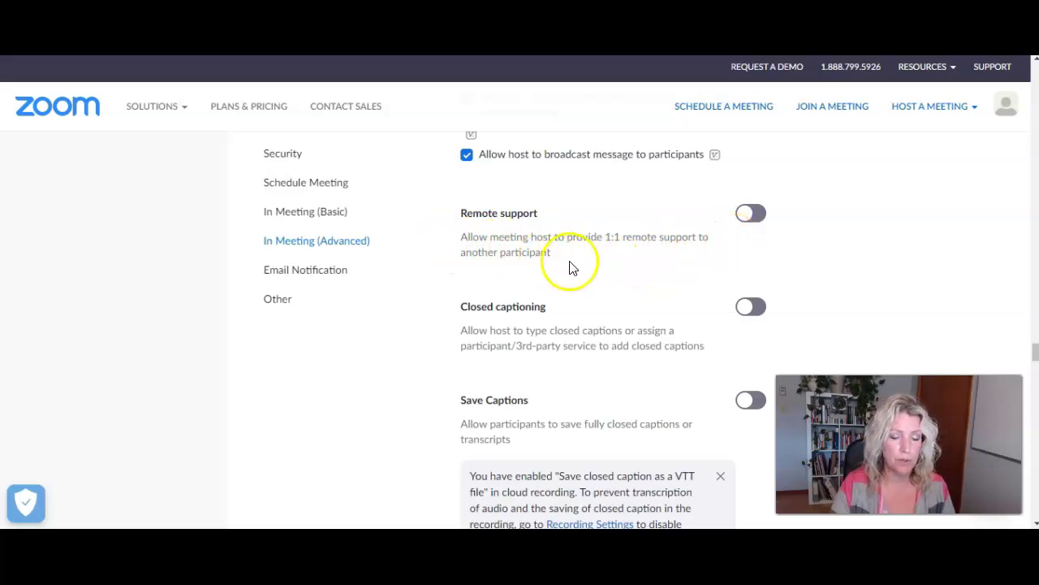
{"action": "left_click", "coordinate": [751, 213]}
- Review the Closed captioning, Save Captions, Far end camera control and Group HD video settings
{"action": "scroll", "coordinate": [566, 238], "scroll_direction": "down", "scroll_amount": 1}
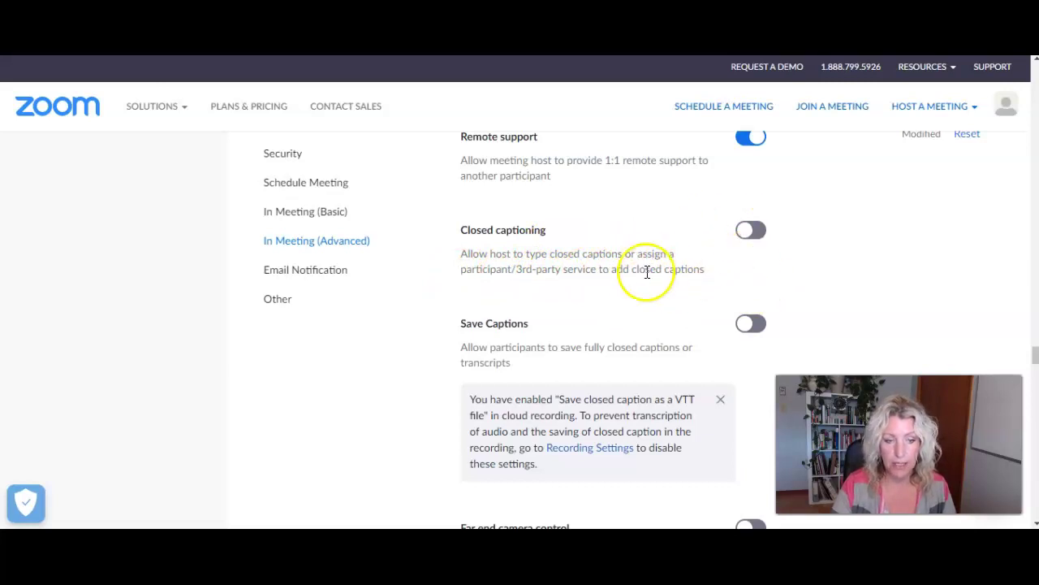
{"action": "scroll", "coordinate": [647, 271], "scroll_direction": "down", "scroll_amount": 1}
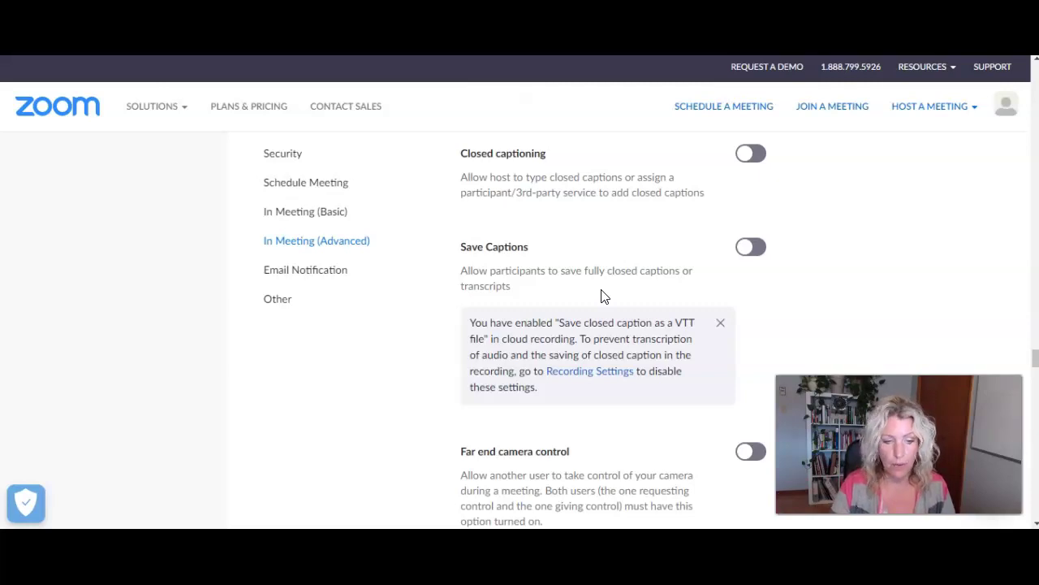
{"action": "scroll", "coordinate": [602, 296], "scroll_direction": "down", "scroll_amount": 3}
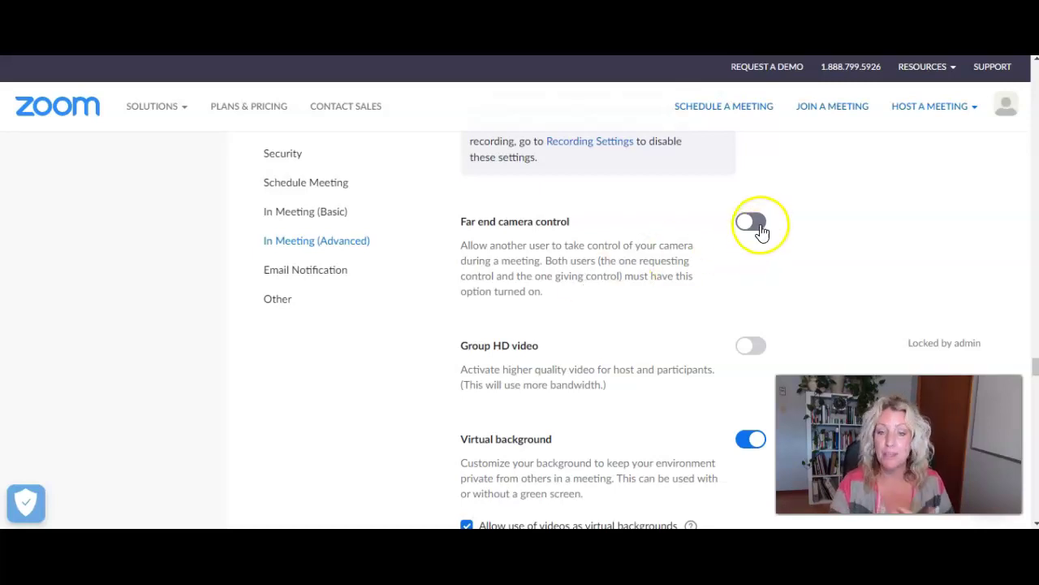
{"action": "scroll", "coordinate": [600, 289], "scroll_direction": "down", "scroll_amount": 1}
{"action": "scroll", "coordinate": [598, 288], "scroll_direction": "down", "scroll_amount": 2}
{"action": "left_click_drag", "start_coordinate": [609, 233], "coordinate": [456, 216]}
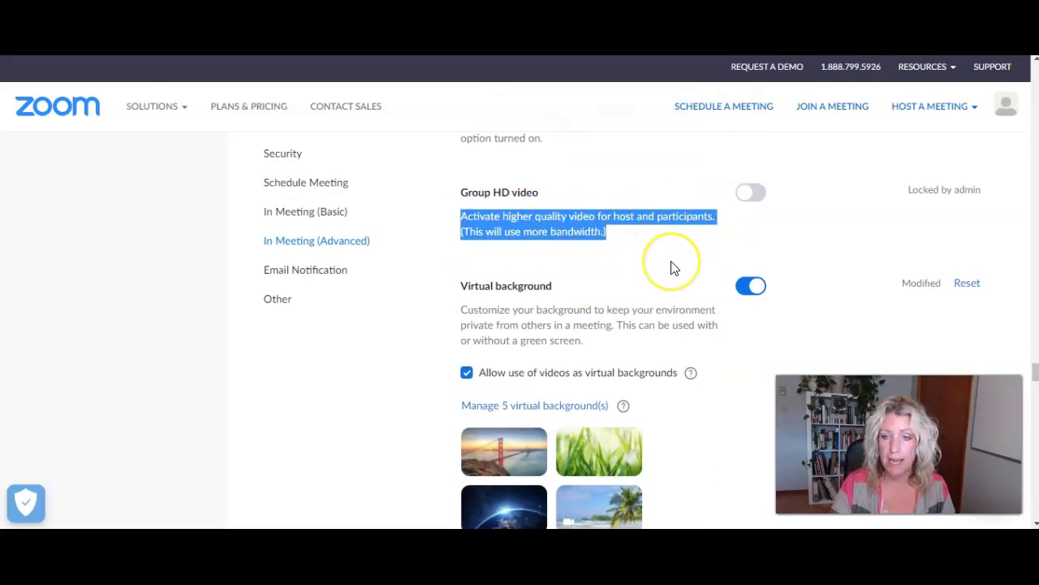
{"action": "left_click_drag", "start_coordinate": [986, 193], "coordinate": [897, 188]}
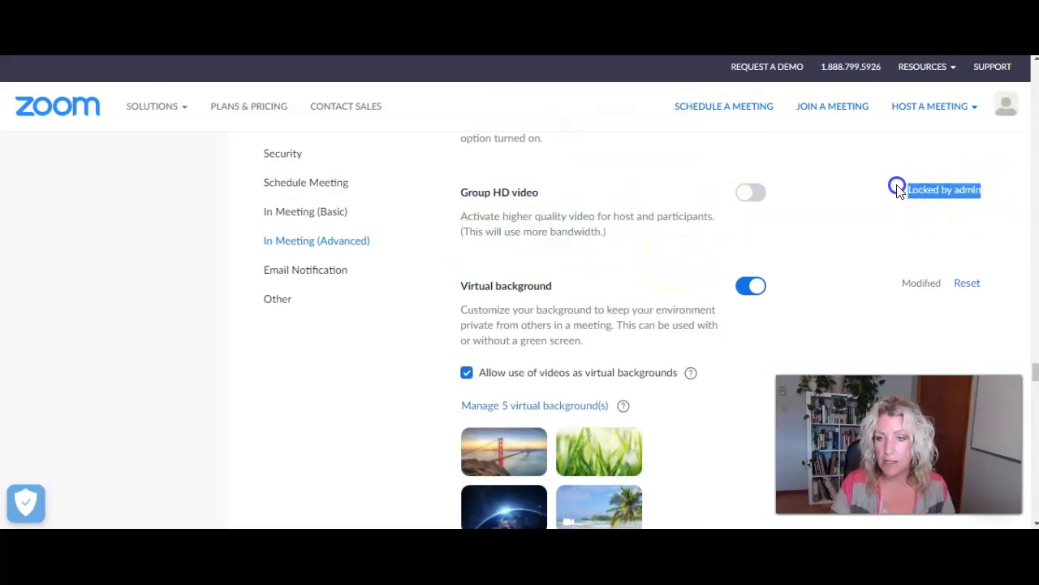
- Open the management view for the account's virtual backgrounds, and switch to Canva's template results for "zoom virtual background"
{"action": "scroll", "coordinate": [643, 242], "scroll_direction": "down", "scroll_amount": 1}
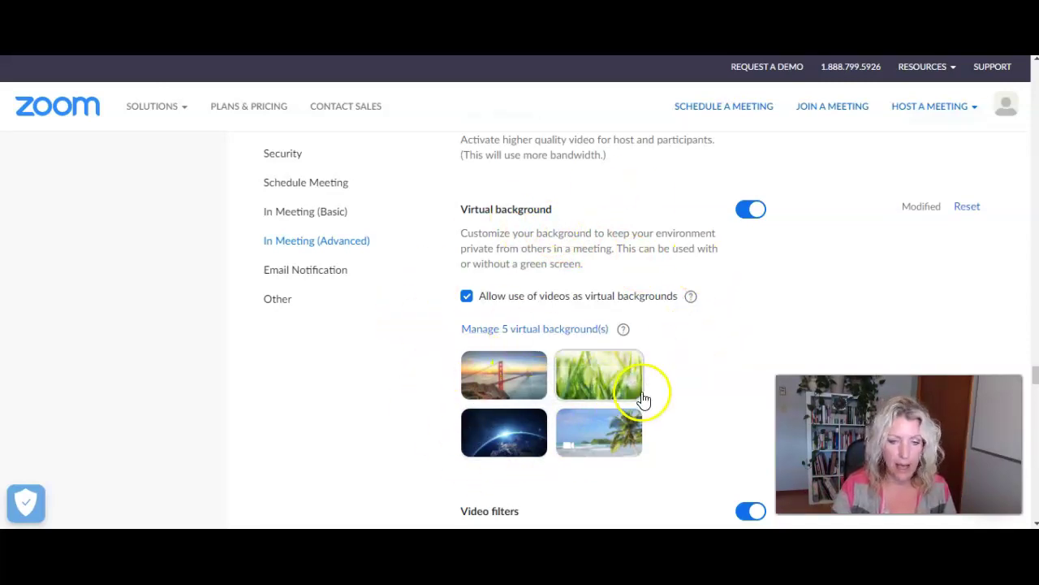
{"action": "left_click", "coordinate": [542, 333]}
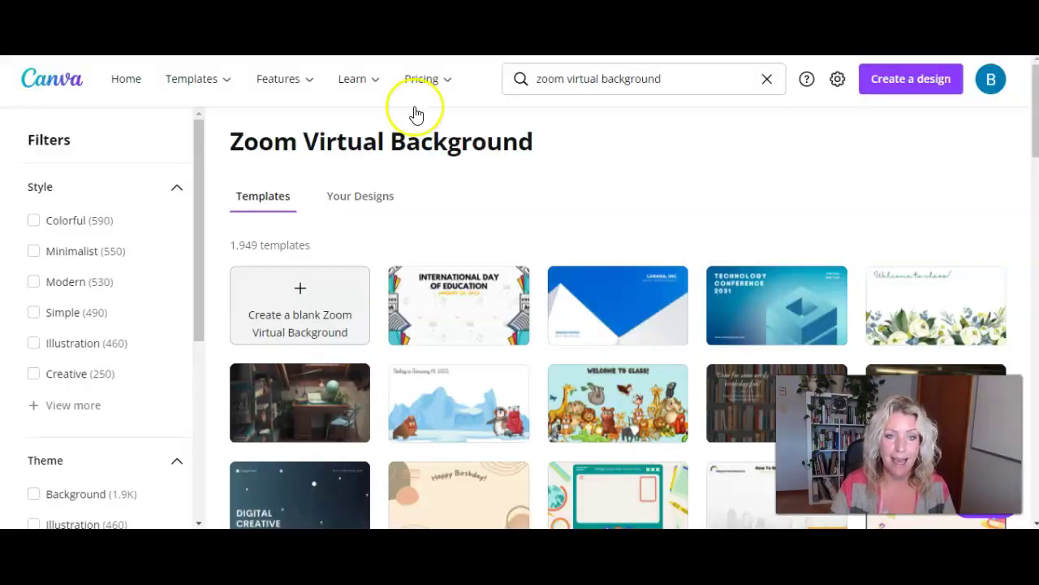
{"action": "left_click_drag", "start_coordinate": [679, 79], "coordinate": [529, 78]}
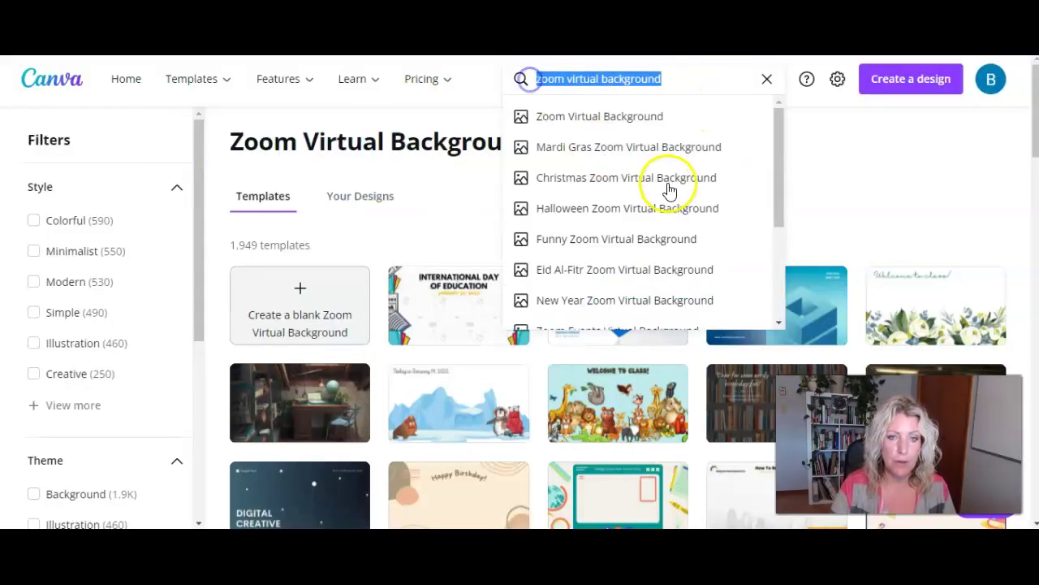
{"action": "left_click", "coordinate": [871, 154]}
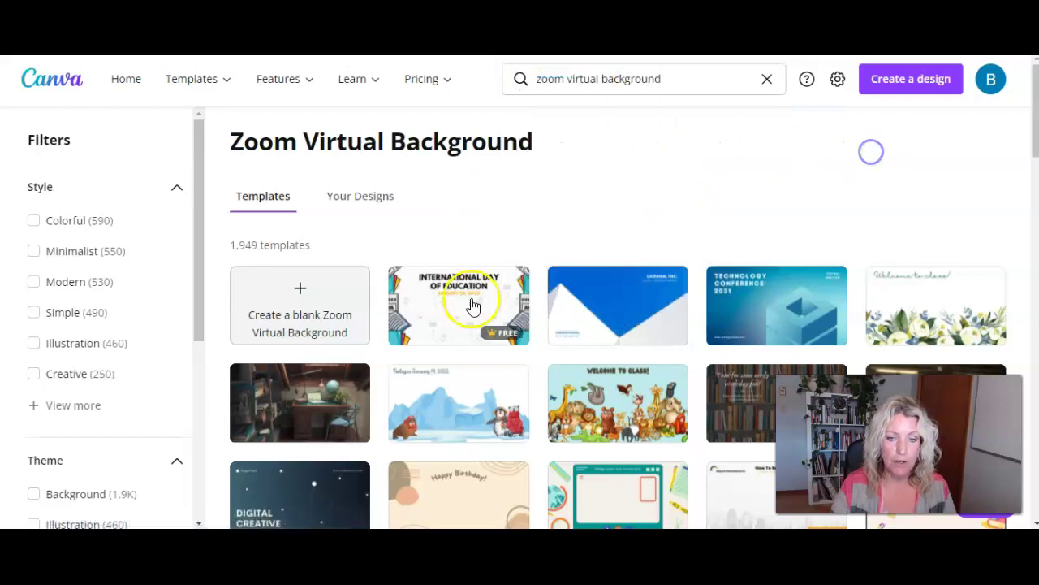
- Browse the Zoom Virtual Background templates in Canva and open the bright office one with the long white conference table
{"action": "scroll", "coordinate": [680, 178], "scroll_direction": "down", "scroll_amount": 1}
{"action": "scroll", "coordinate": [680, 179], "scroll_direction": "down", "scroll_amount": 1}
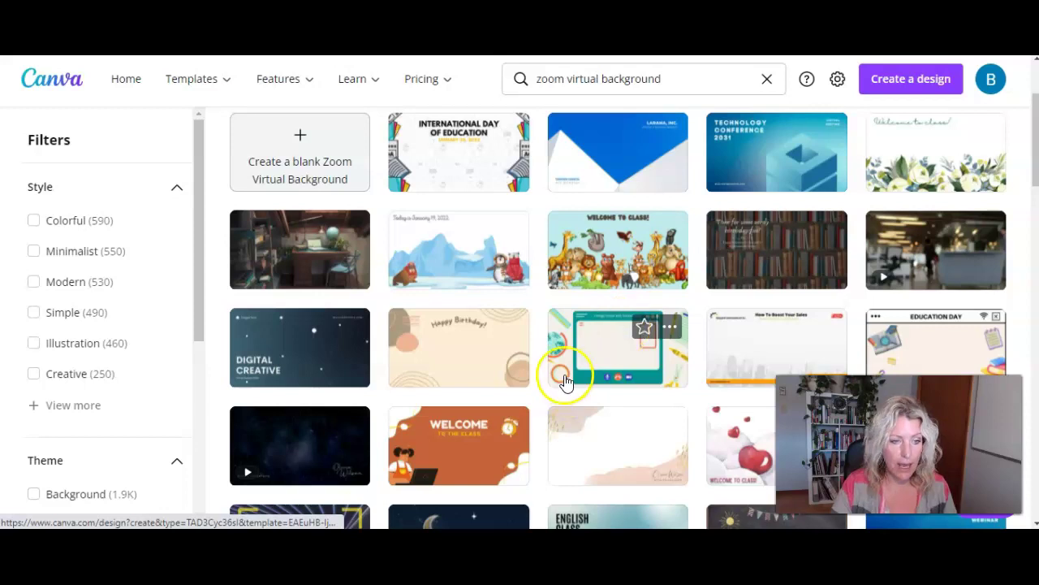
{"action": "scroll", "coordinate": [563, 372], "scroll_direction": "down", "scroll_amount": 3}
{"action": "scroll", "coordinate": [563, 372], "scroll_direction": "down", "scroll_amount": 1}
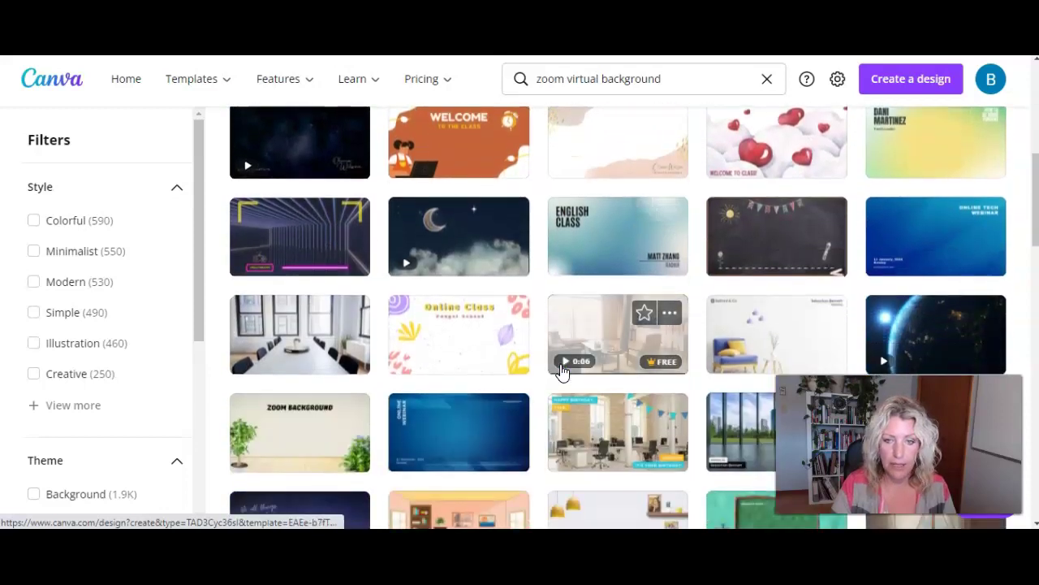
{"action": "scroll", "coordinate": [562, 372], "scroll_direction": "down", "scroll_amount": 1}
{"action": "left_click", "coordinate": [451, 271]}
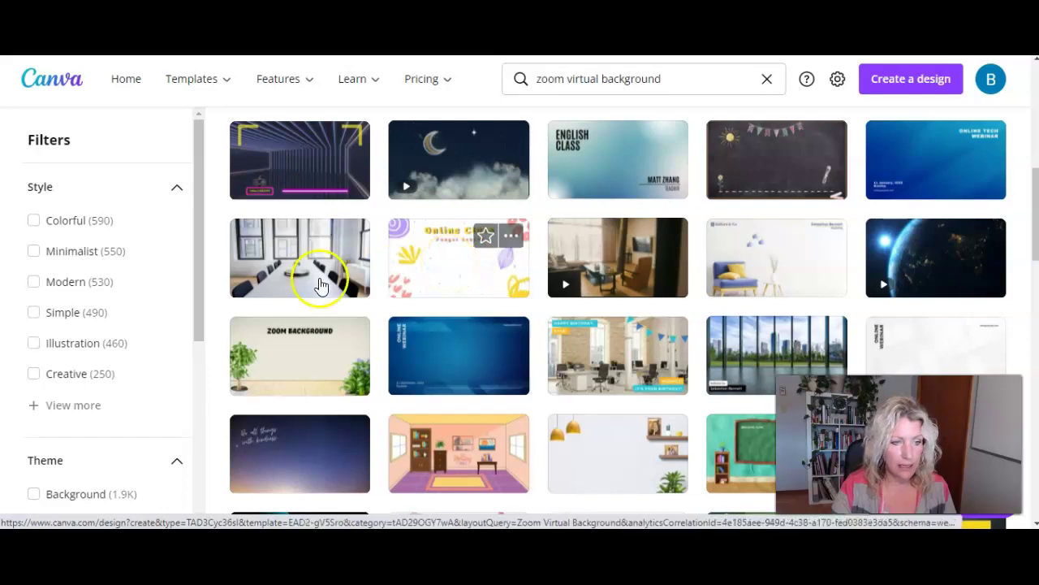
{"action": "left_click", "coordinate": [309, 267]}
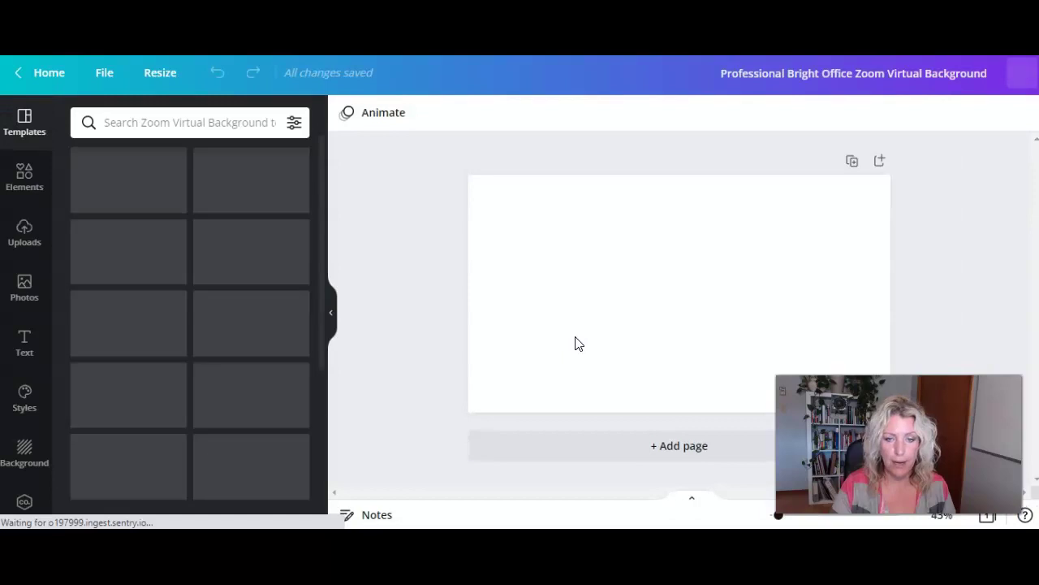
- Download the bright office background design as a PNG at size 1
{"action": "left_click", "coordinate": [789, 267]}
{"action": "left_click", "coordinate": [683, 297]}
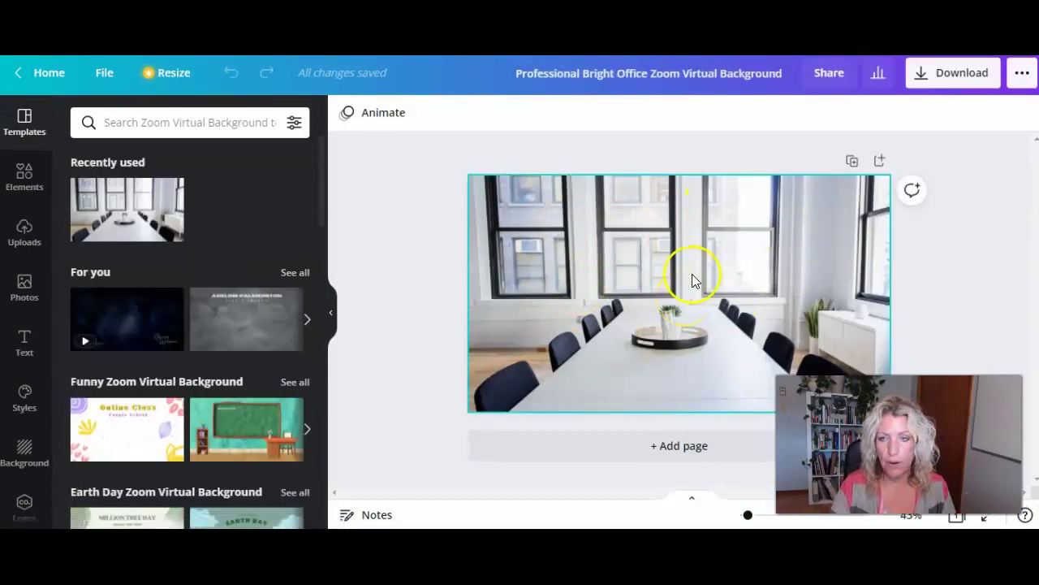
{"action": "left_click", "coordinate": [962, 75]}
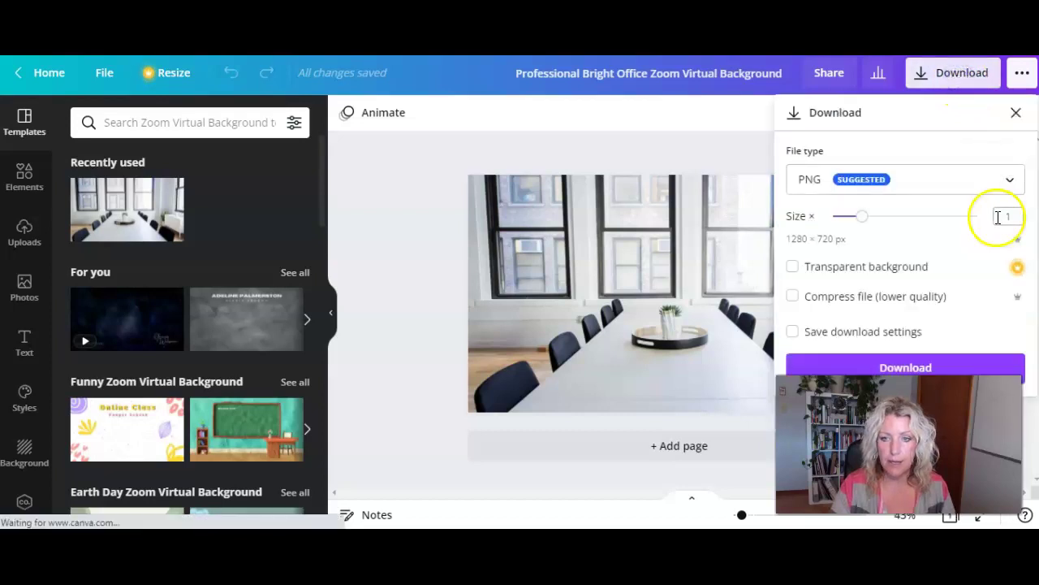
{"action": "left_click", "coordinate": [915, 365]}
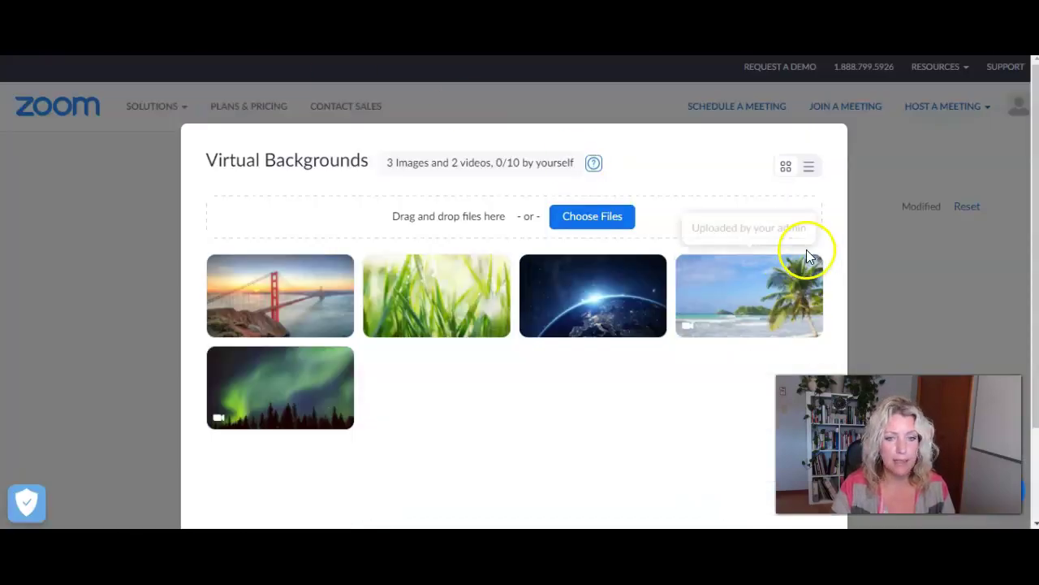
- Back in Zoom, upload the downloaded office image as a new virtual background and close the Virtual Backgrounds dialog
{"action": "left_click", "coordinate": [595, 226]}
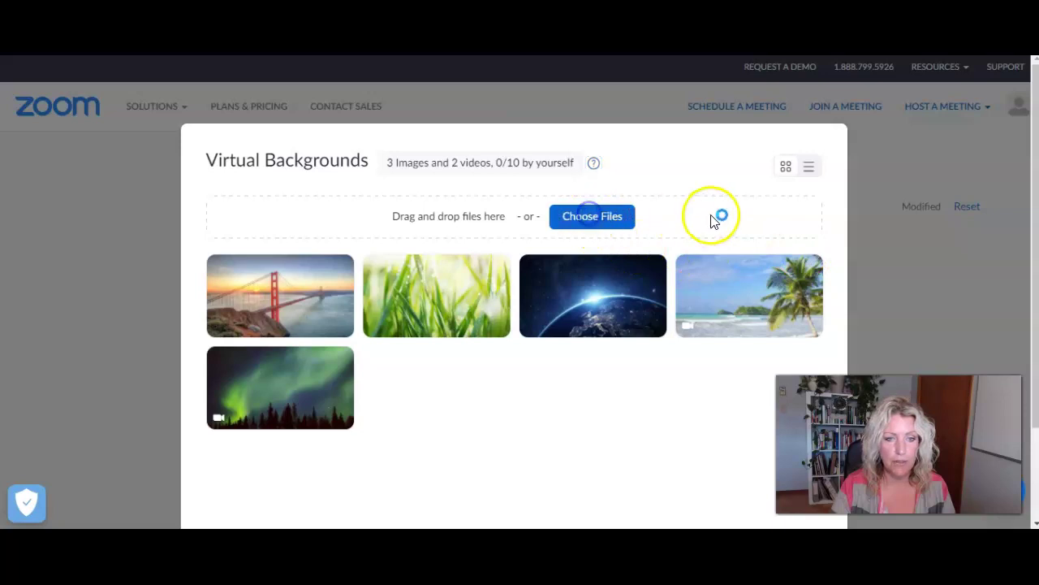
{"action": "double_click", "coordinate": [307, 177]}
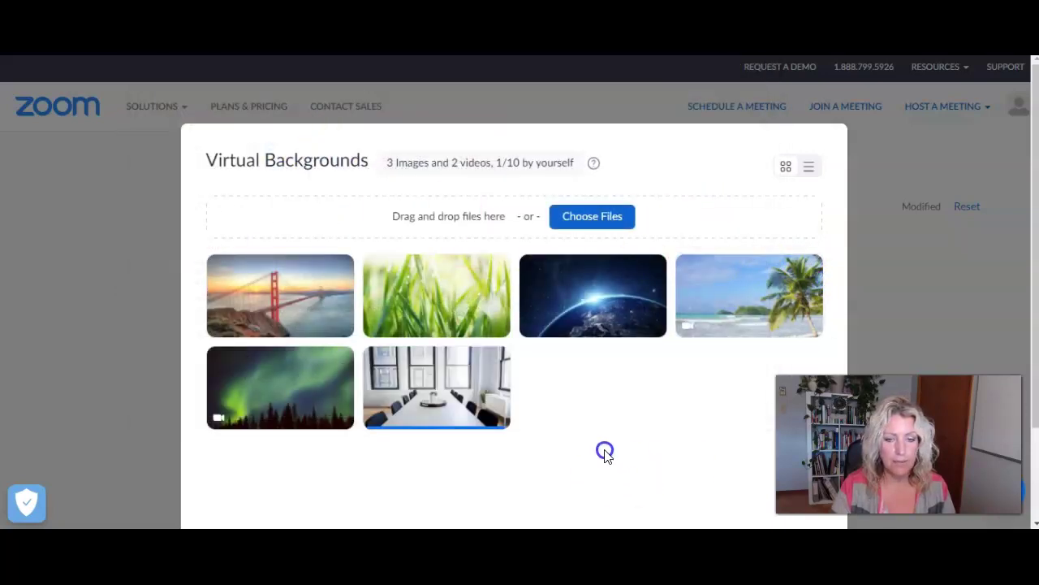
{"action": "scroll", "coordinate": [606, 452], "scroll_direction": "down", "scroll_amount": 3}
{"action": "left_click", "coordinate": [815, 469]}
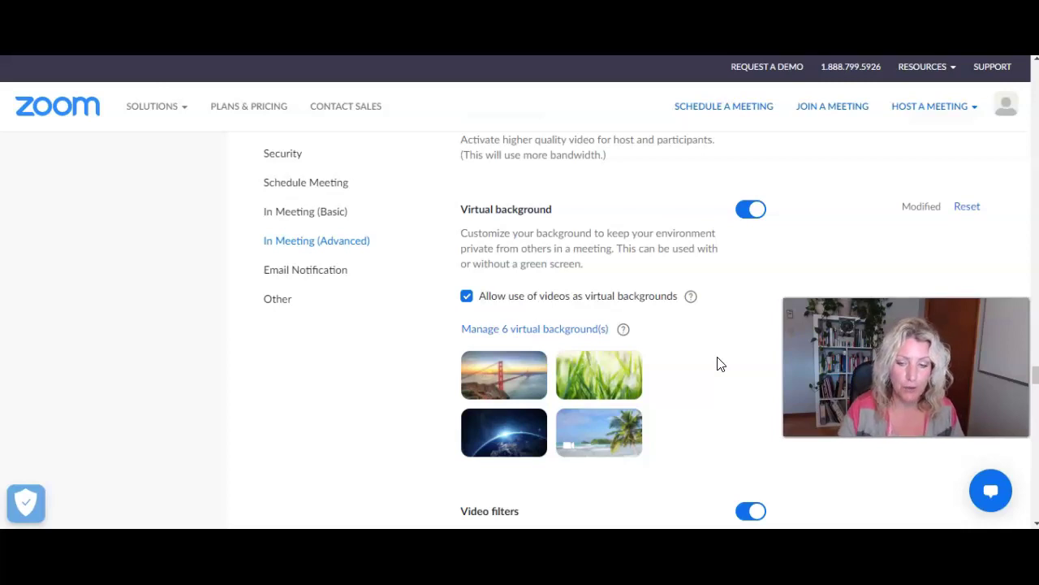
- Examine the advanced in-meeting options from Video filters, Immersive View and Focus Mode through guest identification, auto-answer groups and email invite formatting
{"action": "scroll", "coordinate": [719, 364], "scroll_direction": "down", "scroll_amount": 4}
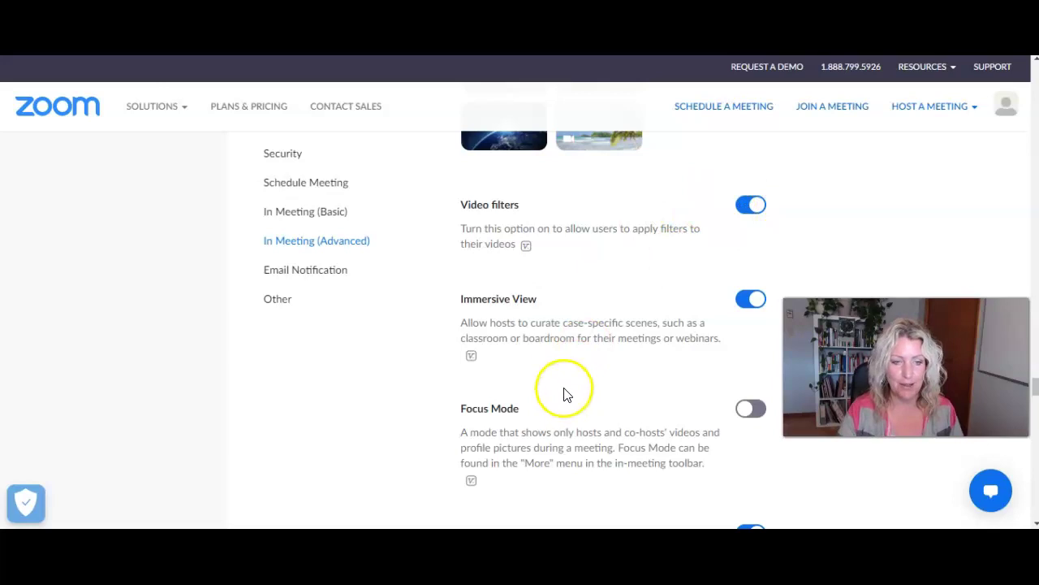
{"action": "scroll", "coordinate": [568, 345], "scroll_direction": "down", "scroll_amount": 1}
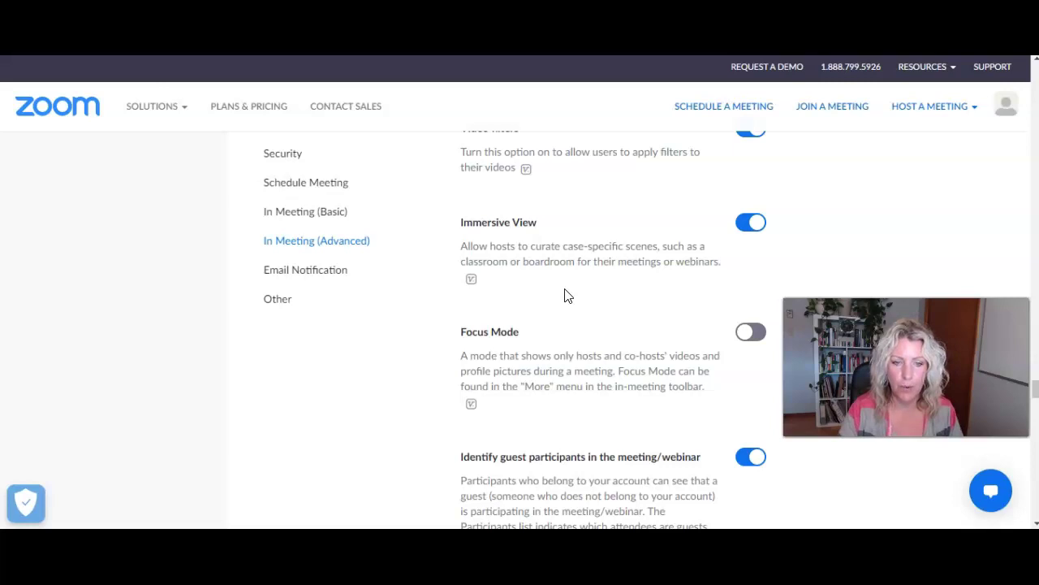
{"action": "mouse_move", "coordinate": [473, 283]}
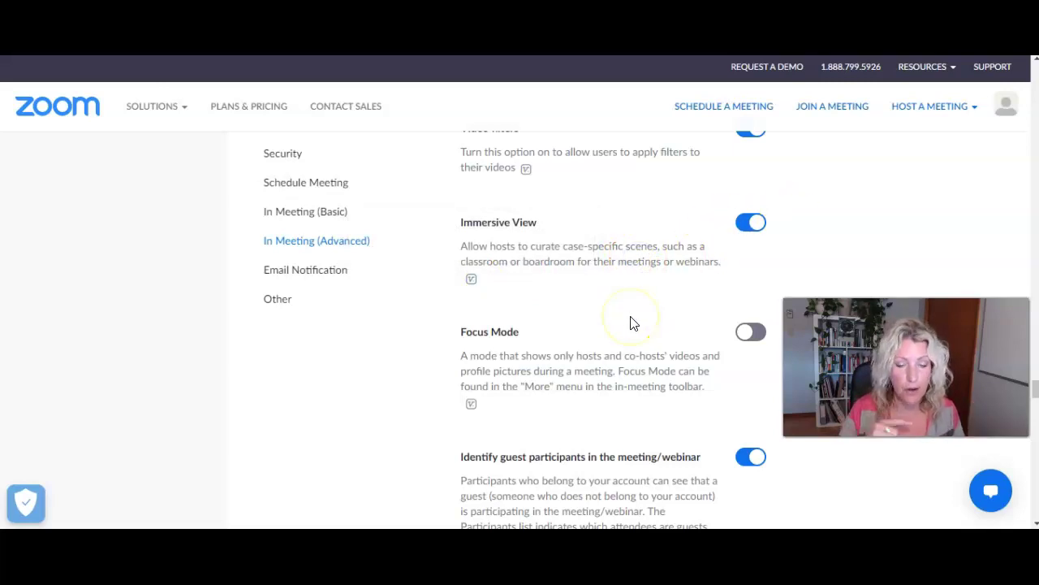
{"action": "scroll", "coordinate": [631, 324], "scroll_direction": "down", "scroll_amount": 2}
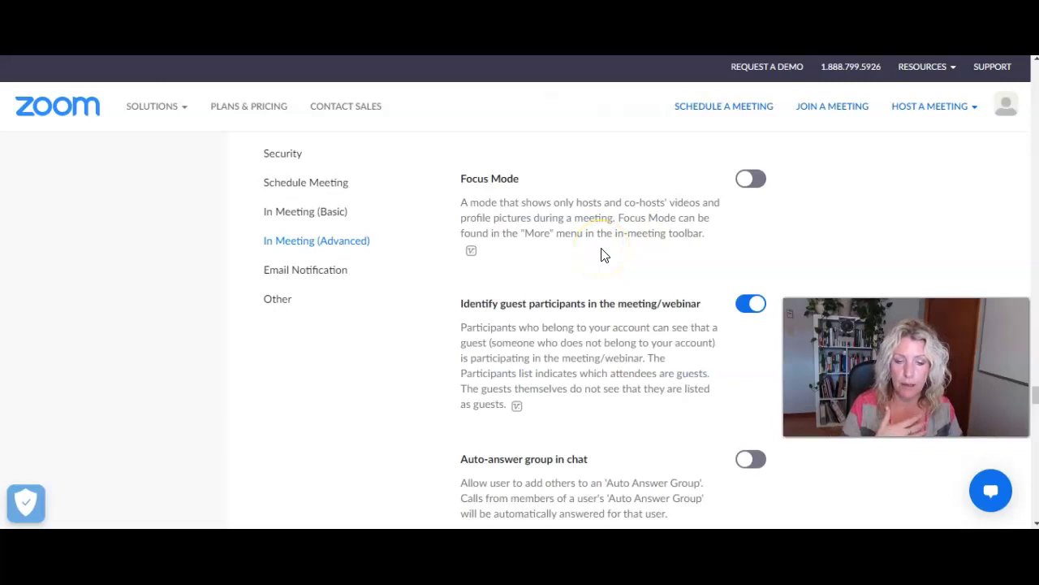
{"action": "scroll", "coordinate": [605, 260], "scroll_direction": "down", "scroll_amount": 1}
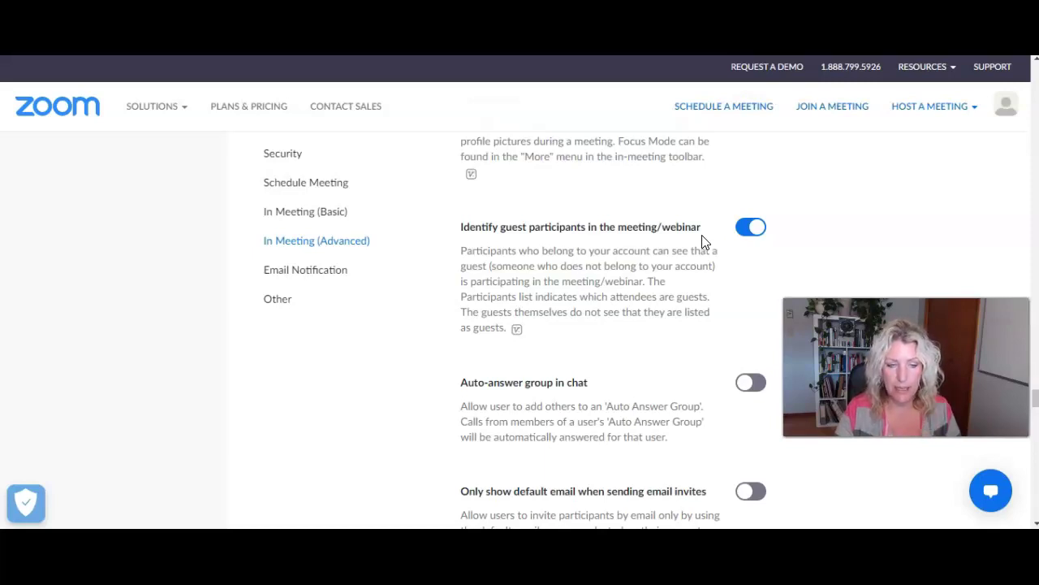
{"action": "left_click_drag", "start_coordinate": [484, 327], "coordinate": [705, 326]}
{"action": "left_click", "coordinate": [684, 321]}
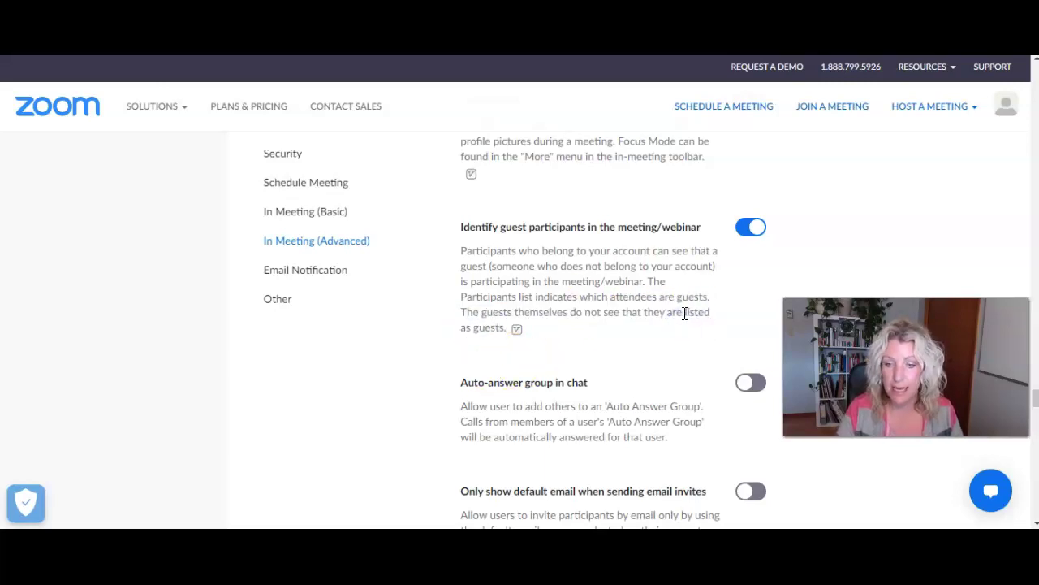
{"action": "scroll", "coordinate": [679, 312], "scroll_direction": "down", "scroll_amount": 2}
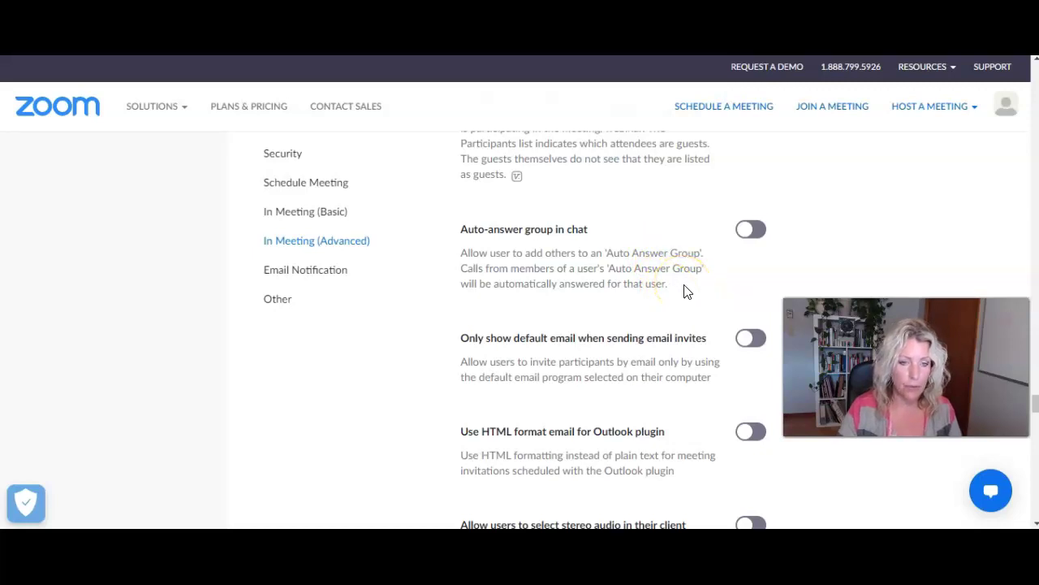
{"action": "scroll", "coordinate": [684, 292], "scroll_direction": "down", "scroll_amount": 1}
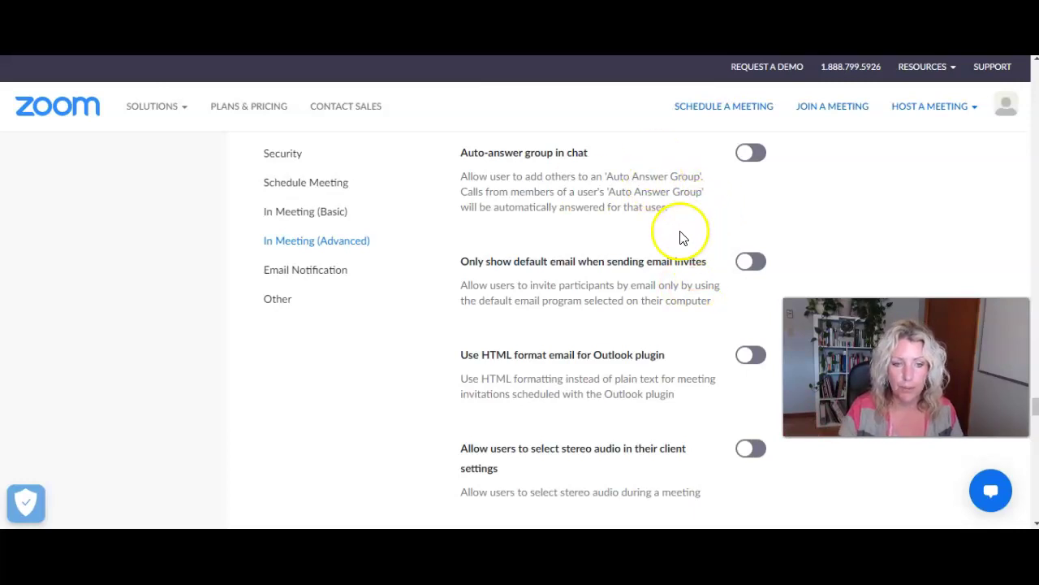
{"action": "scroll", "coordinate": [680, 237], "scroll_direction": "down", "scroll_amount": 1}
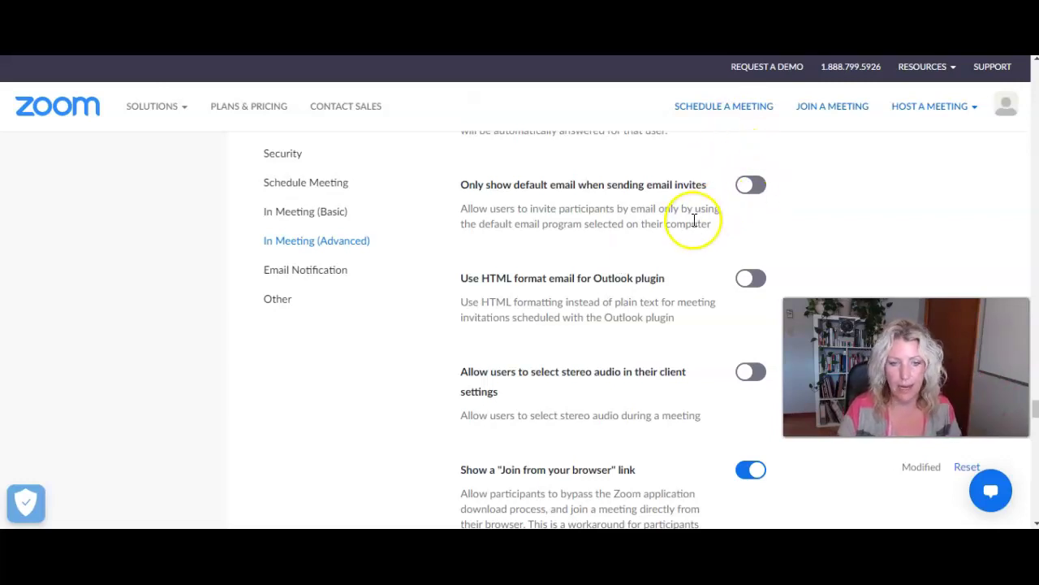
{"action": "scroll", "coordinate": [679, 225], "scroll_direction": "down", "scroll_amount": 1}
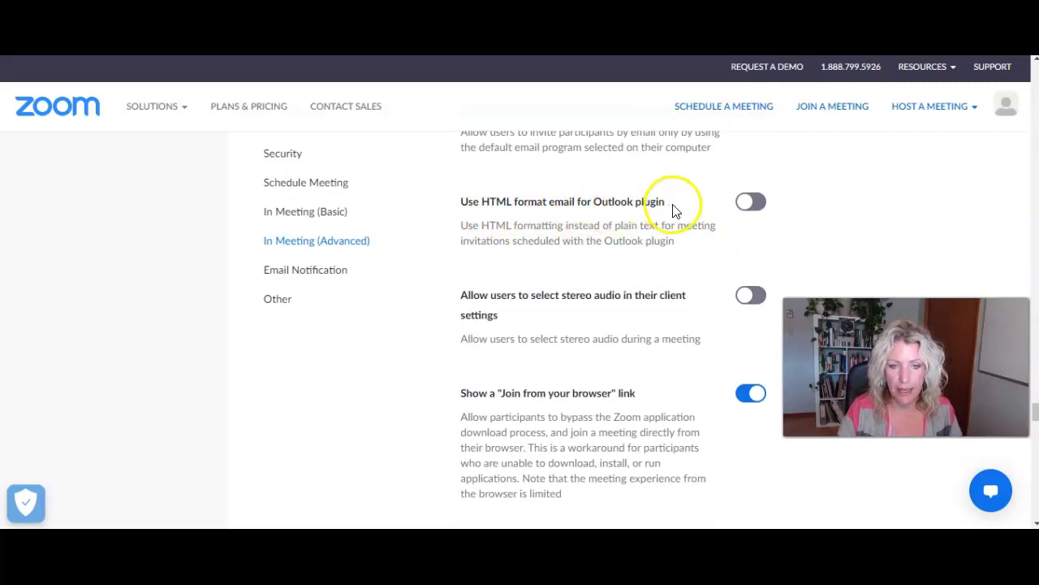
{"action": "left_click_drag", "start_coordinate": [672, 240], "coordinate": [457, 227]}
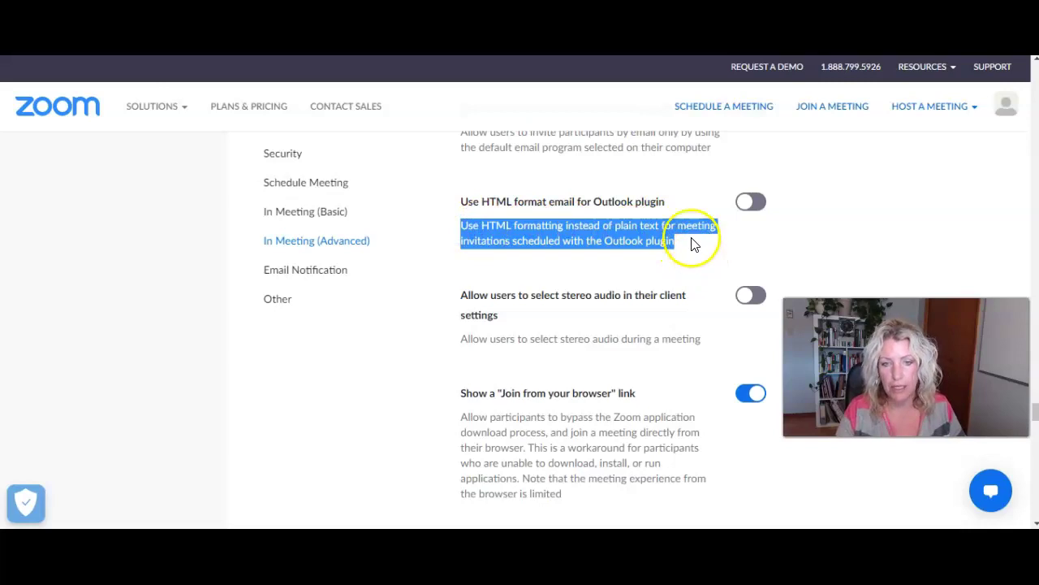
- Turn on the option allowing users to select stereo audio in their client settings
{"action": "scroll", "coordinate": [686, 229], "scroll_direction": "down", "scroll_amount": 1}
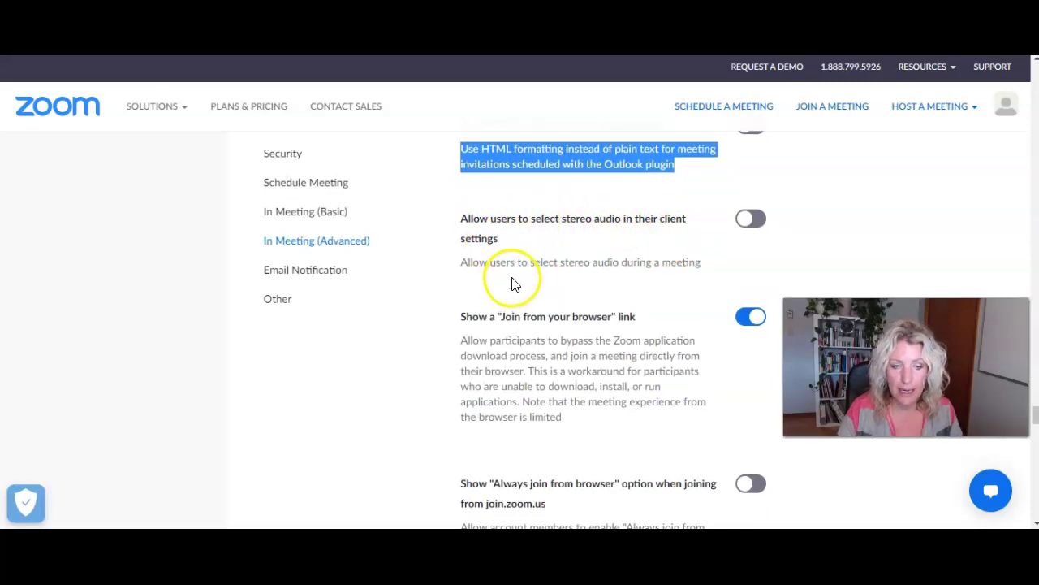
{"action": "left_click", "coordinate": [759, 219]}
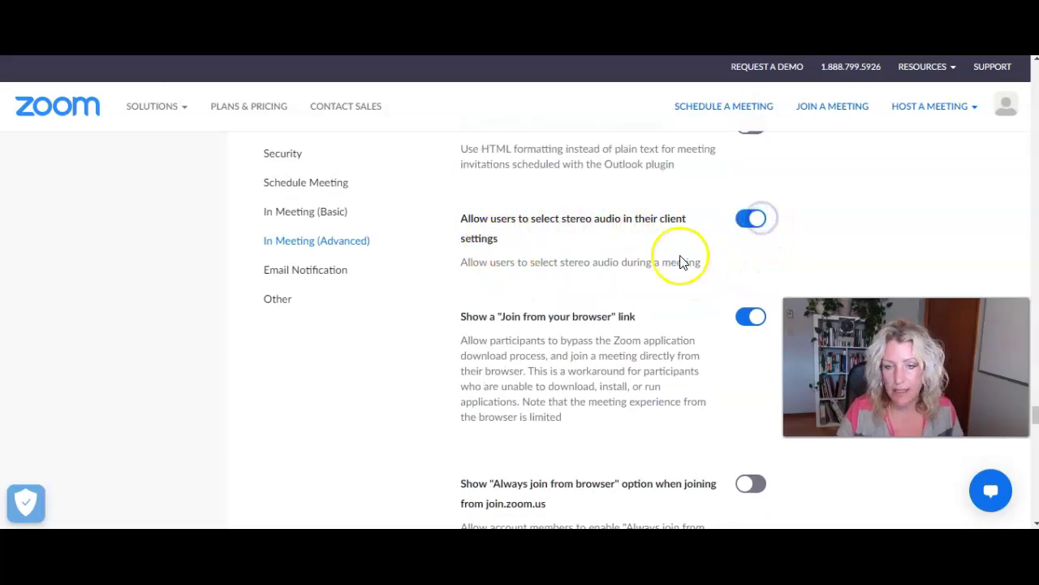
{"action": "scroll", "coordinate": [649, 234], "scroll_direction": "down", "scroll_amount": 1}
{"action": "left_click", "coordinate": [694, 227]}
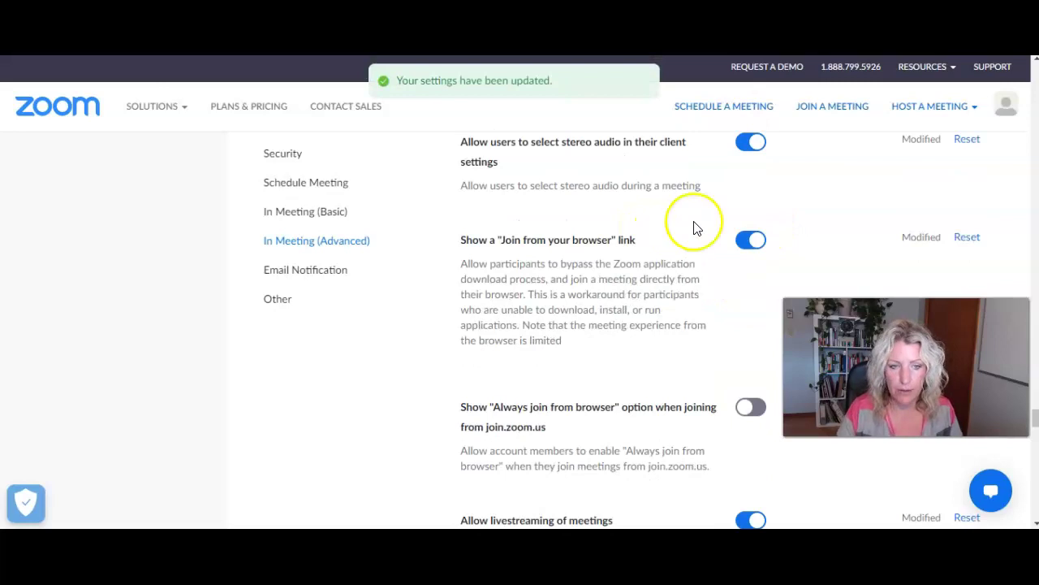
- Turn on the "Always join from browser" option for joining from join.zoom.us
{"action": "scroll", "coordinate": [694, 227], "scroll_direction": "down", "scroll_amount": 1}
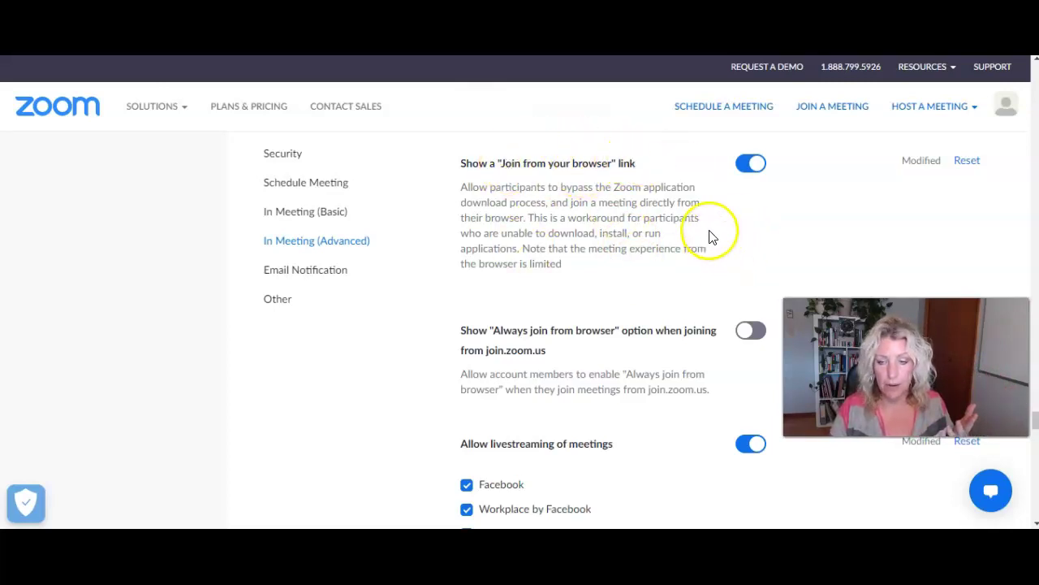
{"action": "scroll", "coordinate": [708, 236], "scroll_direction": "down", "scroll_amount": 1}
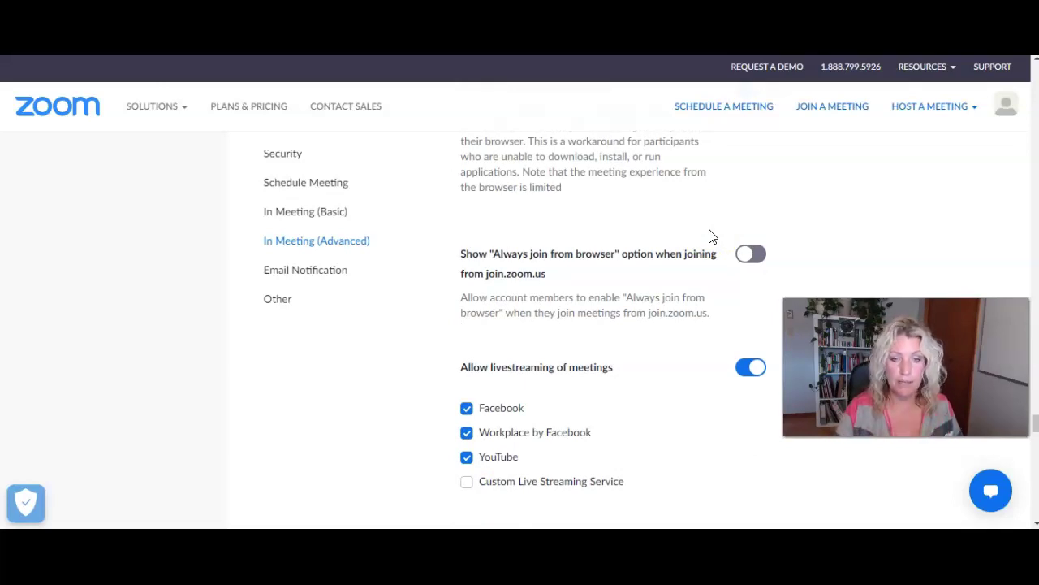
{"action": "left_click", "coordinate": [750, 253]}
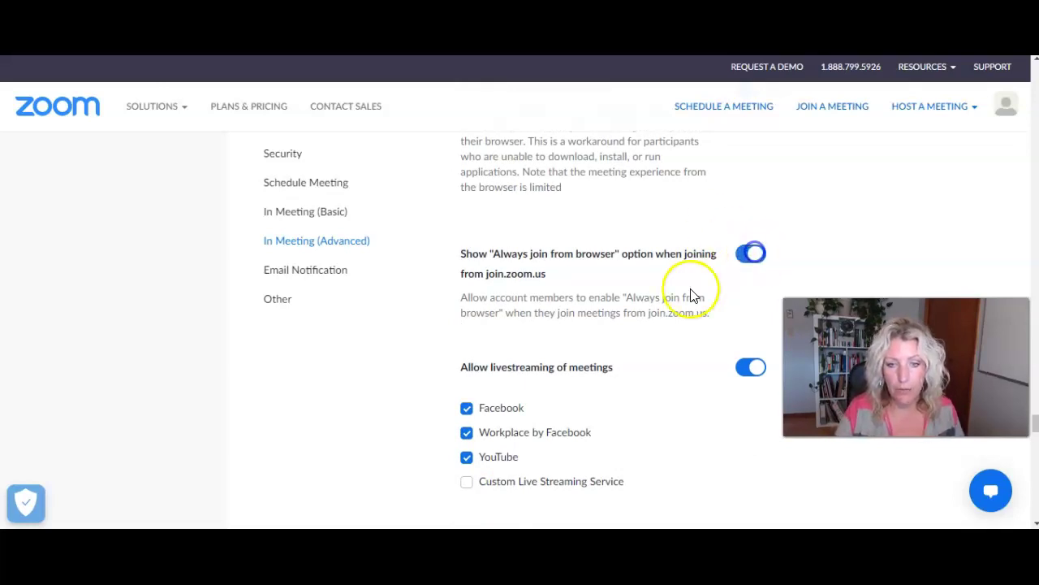
{"action": "scroll", "coordinate": [688, 292], "scroll_direction": "up", "scroll_amount": 1}
- Past the livestreaming, disclaimer, unmute permission and incoming video options, turn on Save Gallery View
{"action": "scroll", "coordinate": [691, 243], "scroll_direction": "down", "scroll_amount": 3}
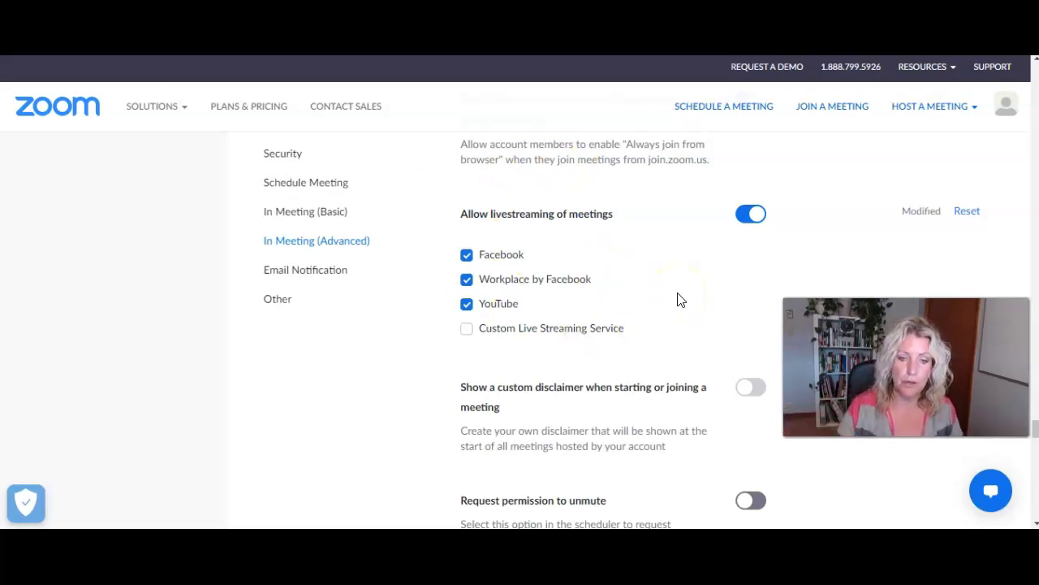
{"action": "scroll", "coordinate": [470, 243], "scroll_direction": "down", "scroll_amount": 2}
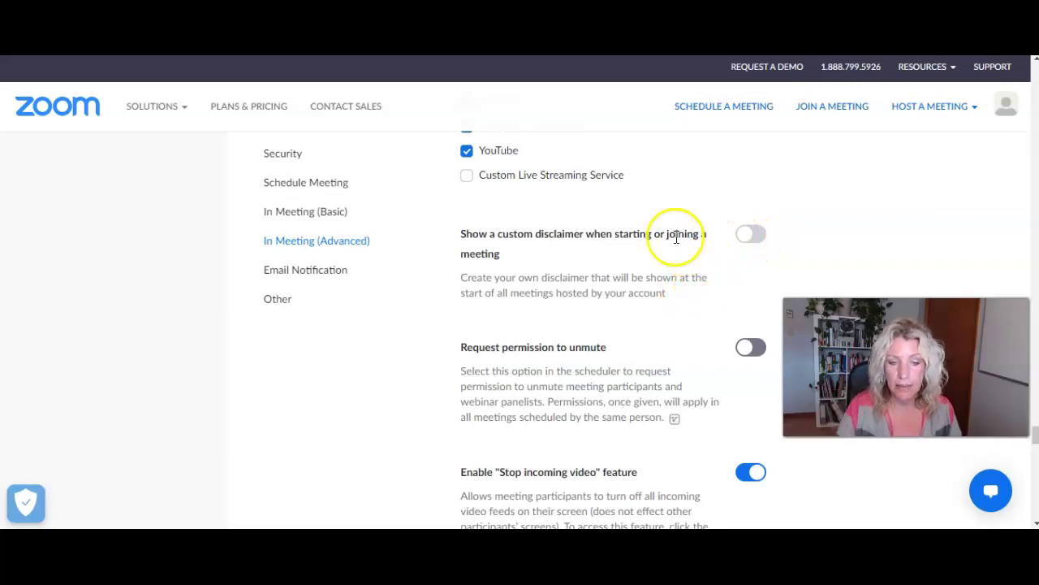
{"action": "scroll", "coordinate": [675, 236], "scroll_direction": "down", "scroll_amount": 2}
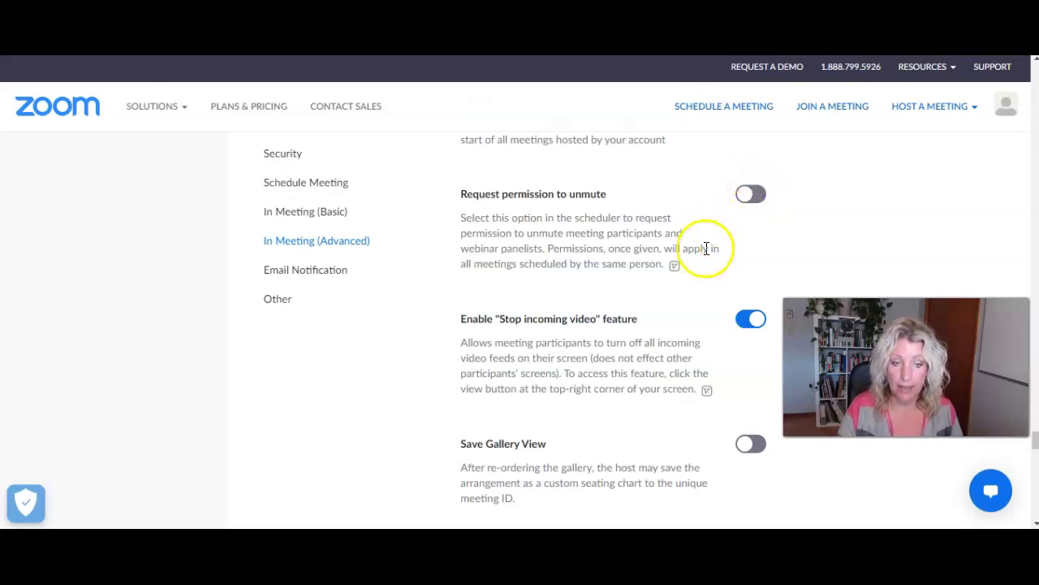
{"action": "scroll", "coordinate": [699, 242], "scroll_direction": "down", "scroll_amount": 2}
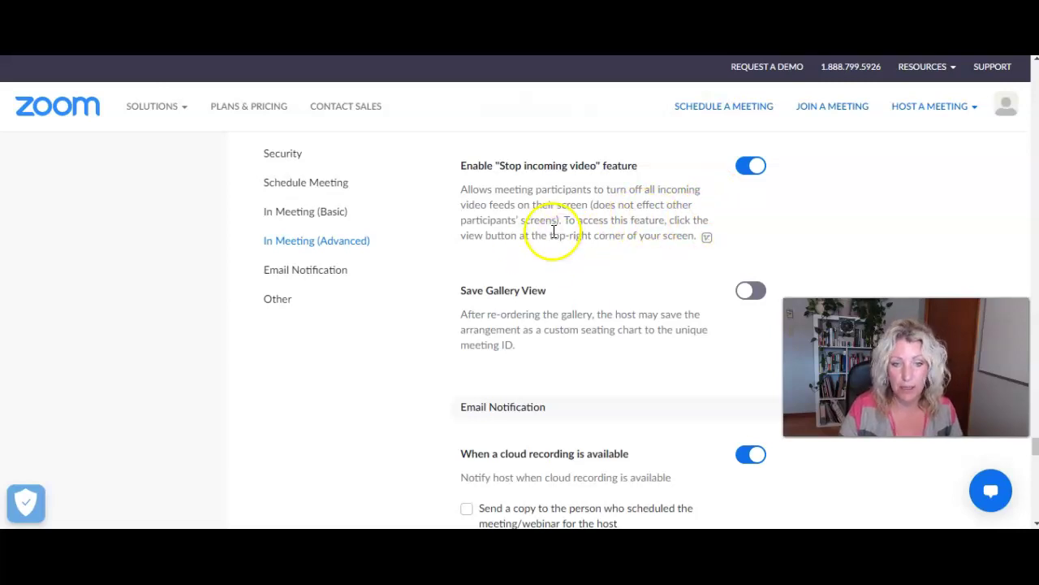
{"action": "scroll", "coordinate": [553, 231], "scroll_direction": "down", "scroll_amount": 1}
{"action": "left_click", "coordinate": [748, 217]}
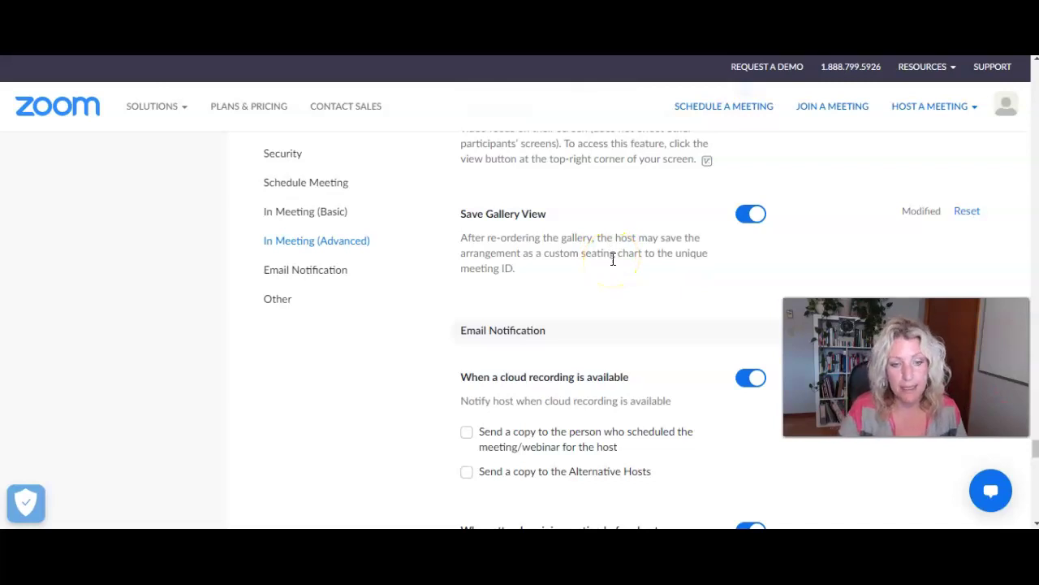
- Review the Email Notification options for available cloud recordings, attendees joining before the host, cancelled meetings and alternative hosts
{"action": "scroll", "coordinate": [614, 257], "scroll_direction": "down", "scroll_amount": 2}
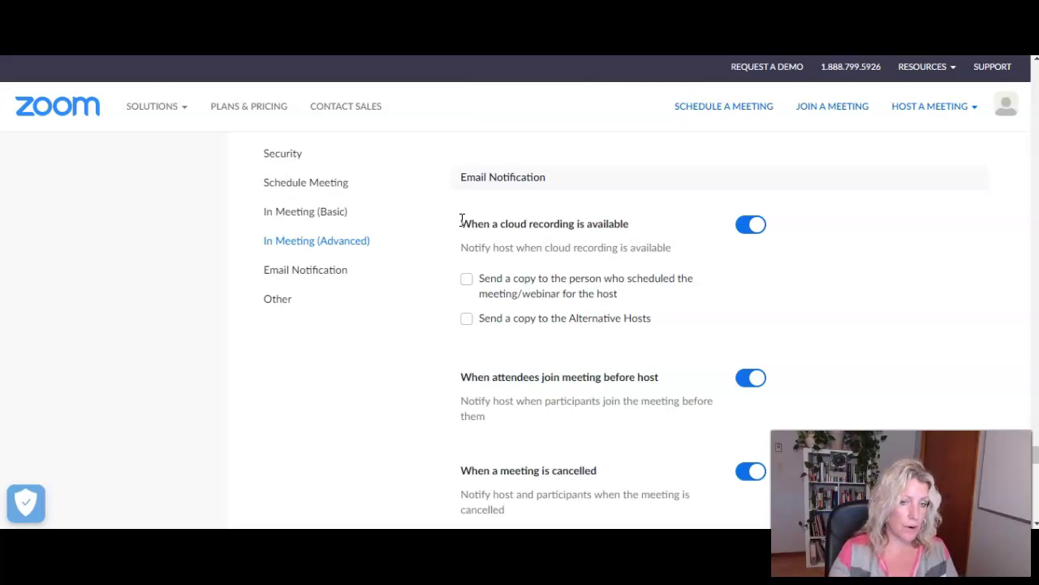
{"action": "left_click_drag", "start_coordinate": [478, 222], "coordinate": [639, 234]}
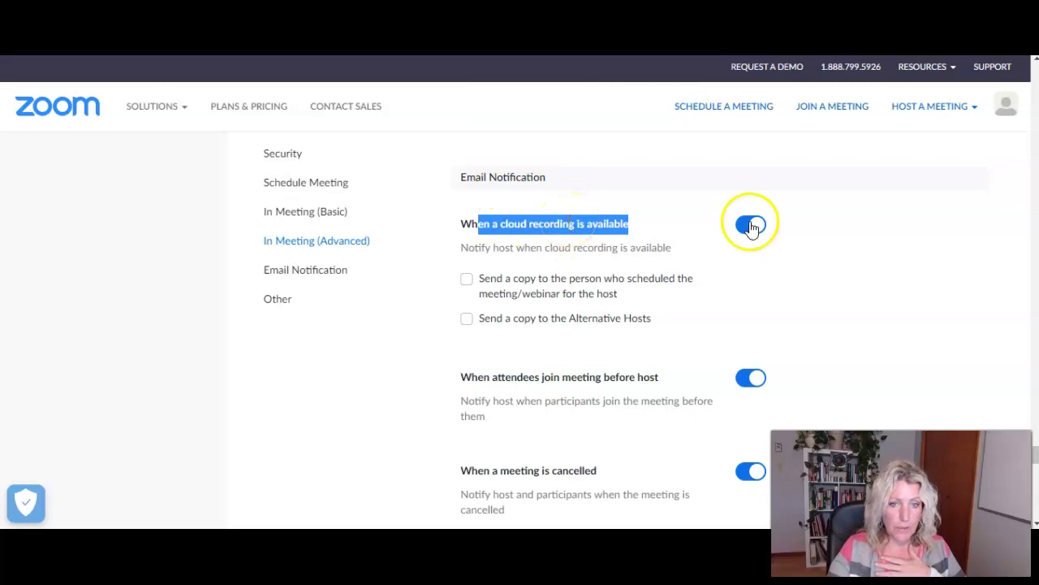
{"action": "left_click_drag", "start_coordinate": [658, 323], "coordinate": [481, 272]}
{"action": "scroll", "coordinate": [652, 291], "scroll_direction": "down", "scroll_amount": 2}
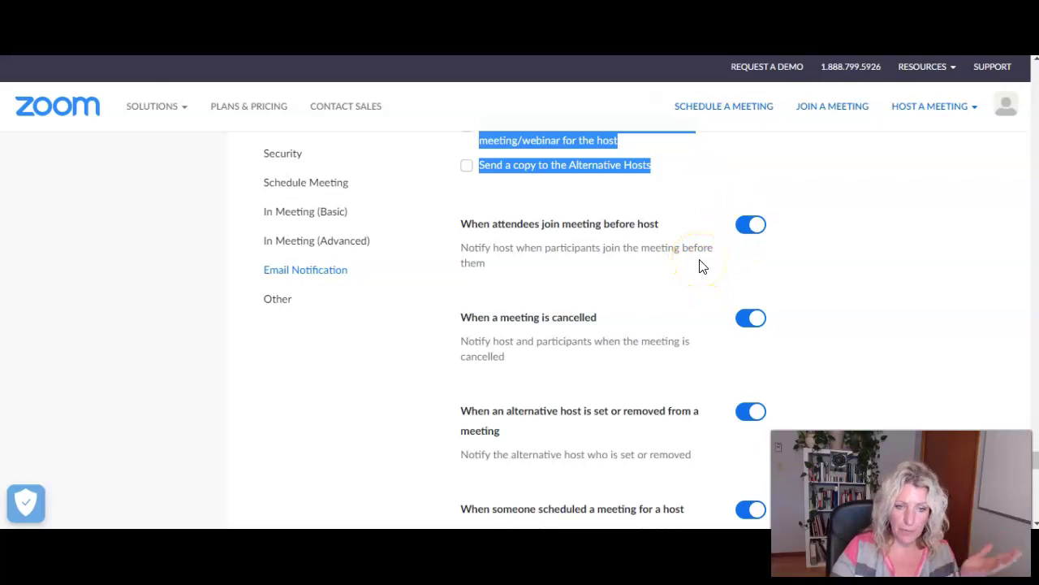
{"action": "scroll", "coordinate": [639, 242], "scroll_direction": "down", "scroll_amount": 1}
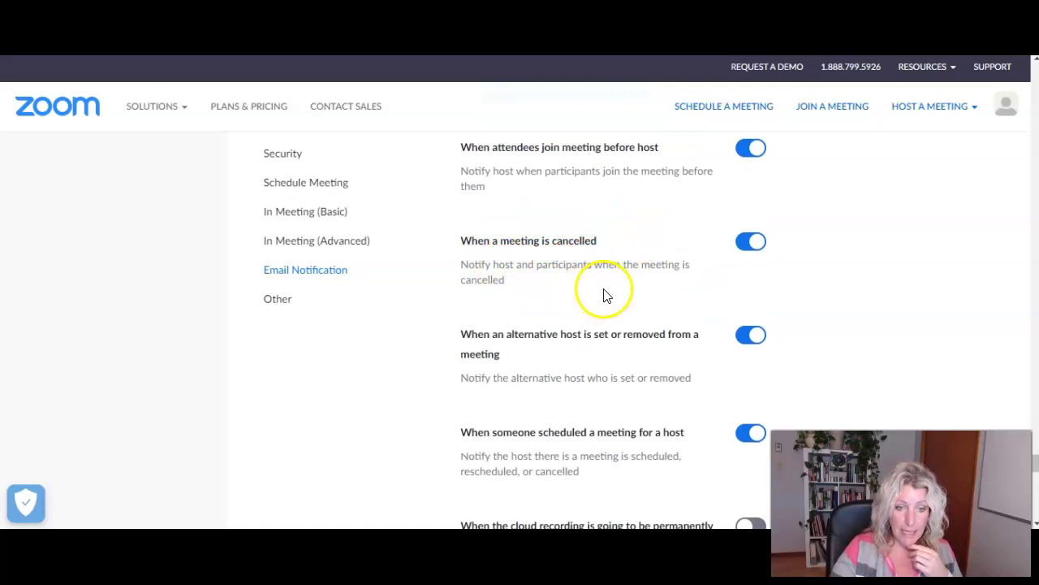
{"action": "scroll", "coordinate": [603, 294], "scroll_direction": "down", "scroll_amount": 2}
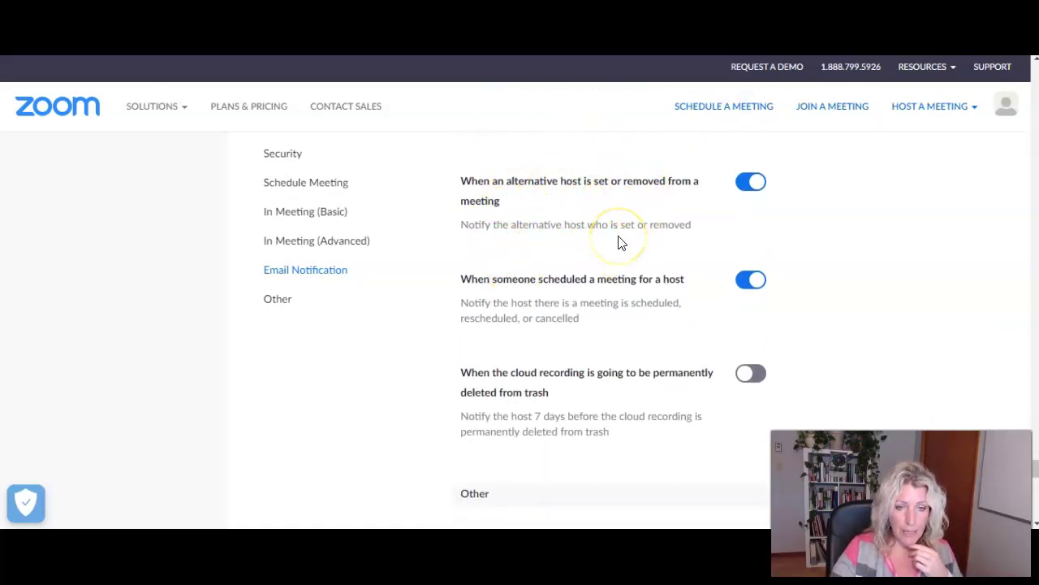
- Turn on the email notification for when a cloud recording is going to be permanently deleted from trash
{"action": "scroll", "coordinate": [619, 239], "scroll_direction": "down", "scroll_amount": 1}
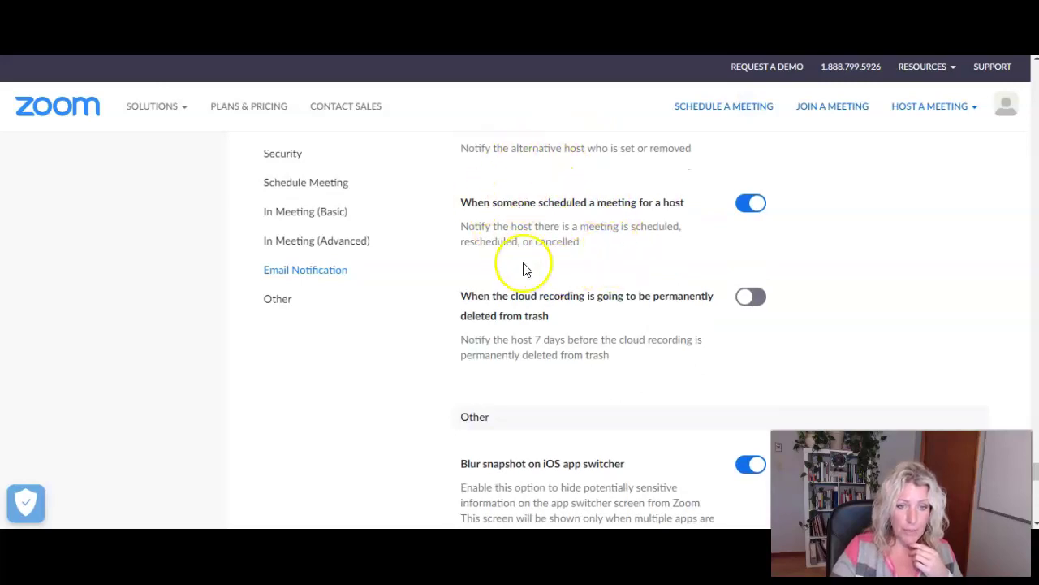
{"action": "scroll", "coordinate": [603, 262], "scroll_direction": "down", "scroll_amount": 1}
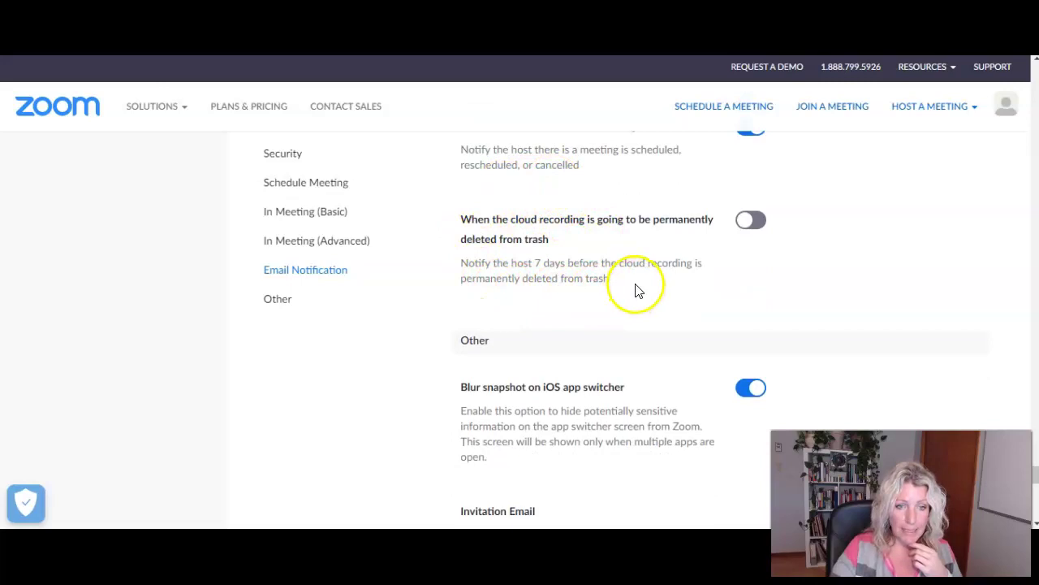
{"action": "left_click", "coordinate": [761, 221]}
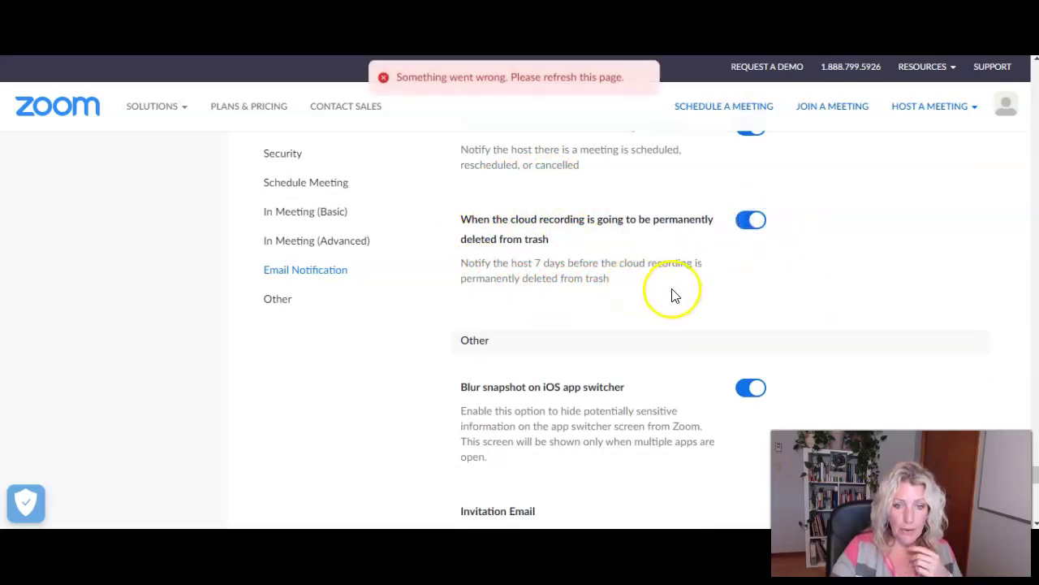
- Open the English meeting invitation email template for editing and review its contents down to the additional content box
{"action": "scroll", "coordinate": [662, 260], "scroll_direction": "down", "scroll_amount": 2}
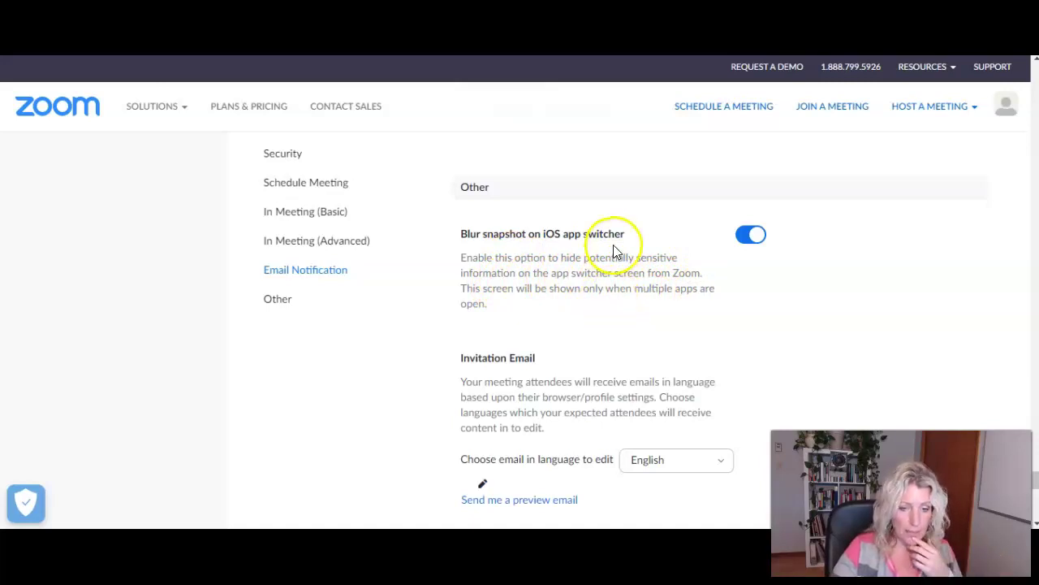
{"action": "scroll", "coordinate": [613, 252], "scroll_direction": "down", "scroll_amount": 2}
{"action": "left_click", "coordinate": [929, 106]}
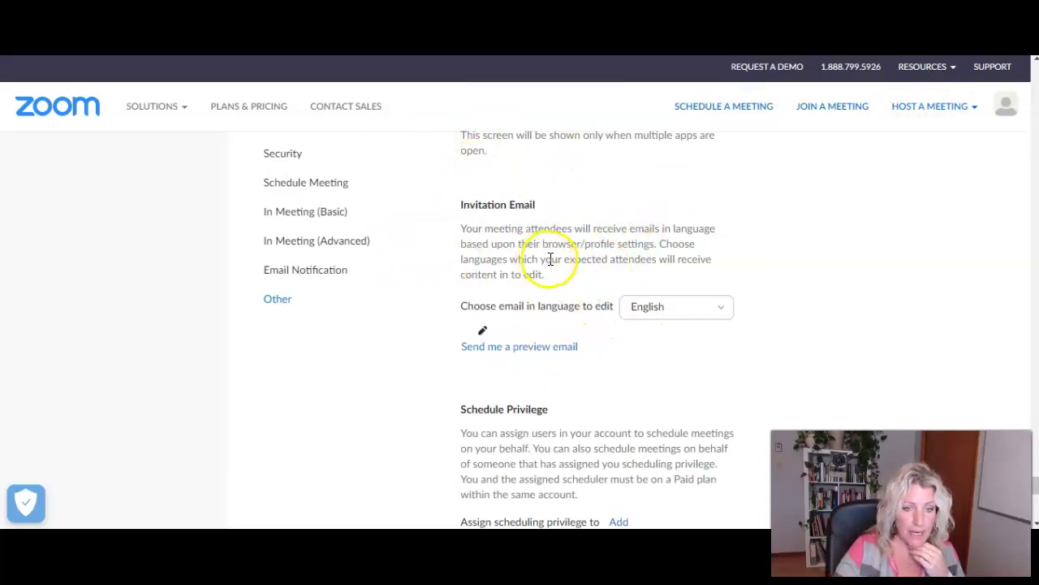
{"action": "left_click", "coordinate": [482, 330]}
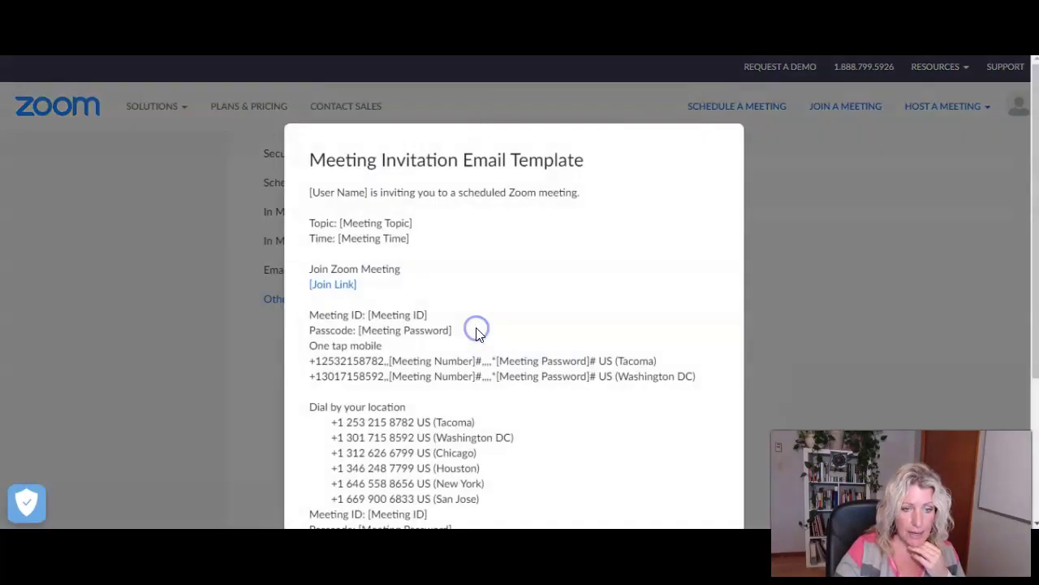
{"action": "scroll", "coordinate": [477, 331], "scroll_direction": "down", "scroll_amount": 2}
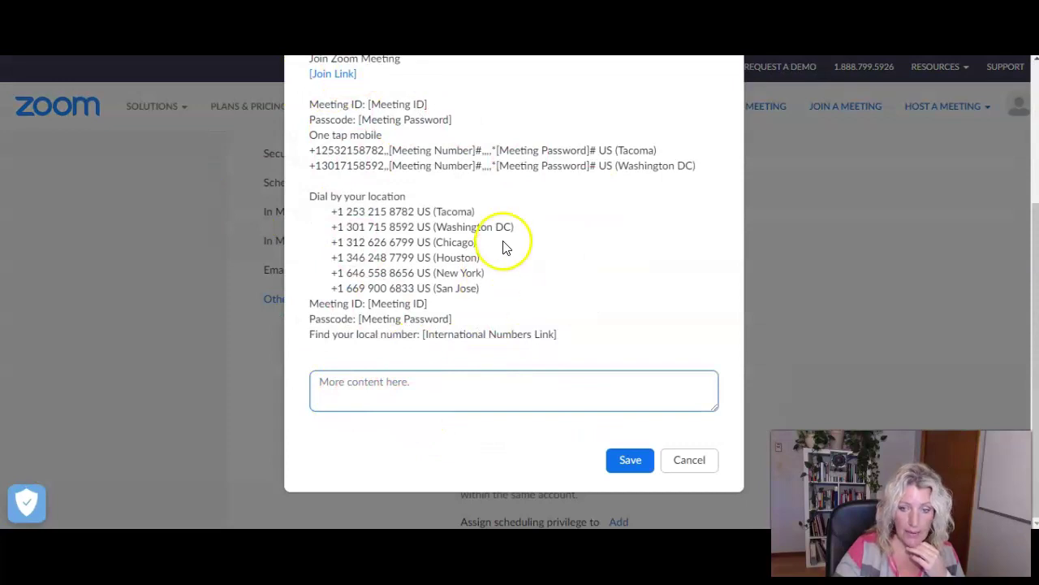
{"action": "scroll", "coordinate": [505, 241], "scroll_direction": "down", "scroll_amount": 1}
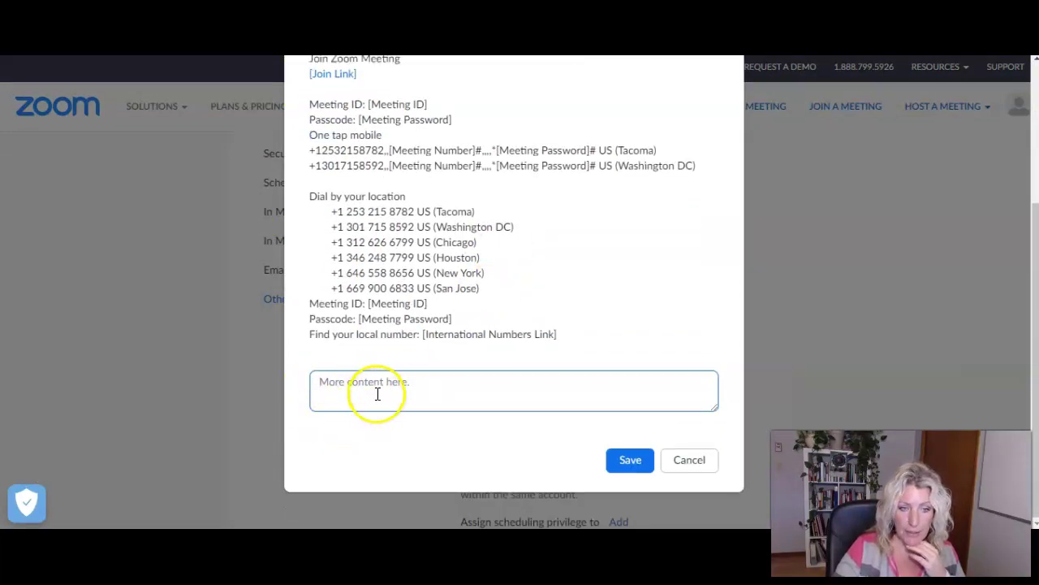
- Close the invitation template without saving, and examine the form for assigning scheduling privilege, including the private events option, without saving it
{"action": "left_click", "coordinate": [689, 469]}
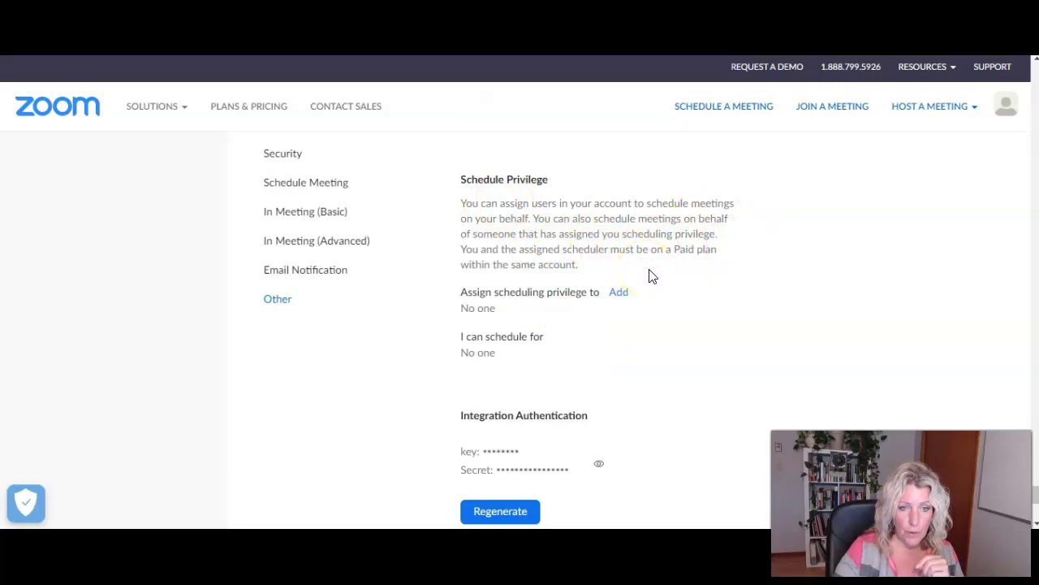
{"action": "left_click", "coordinate": [619, 294]}
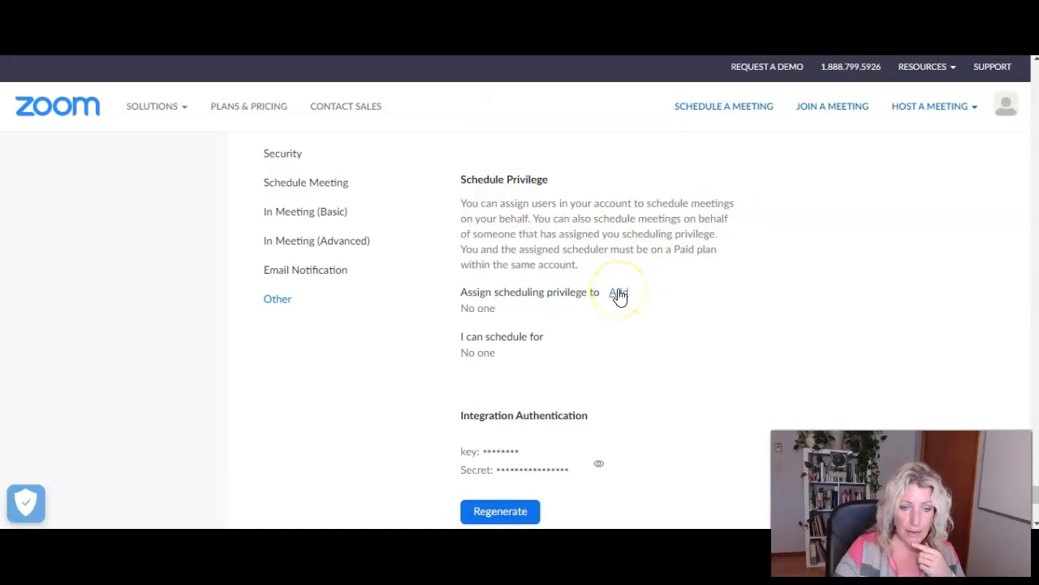
{"action": "left_click", "coordinate": [529, 372]}
{"action": "left_click", "coordinate": [614, 379]}
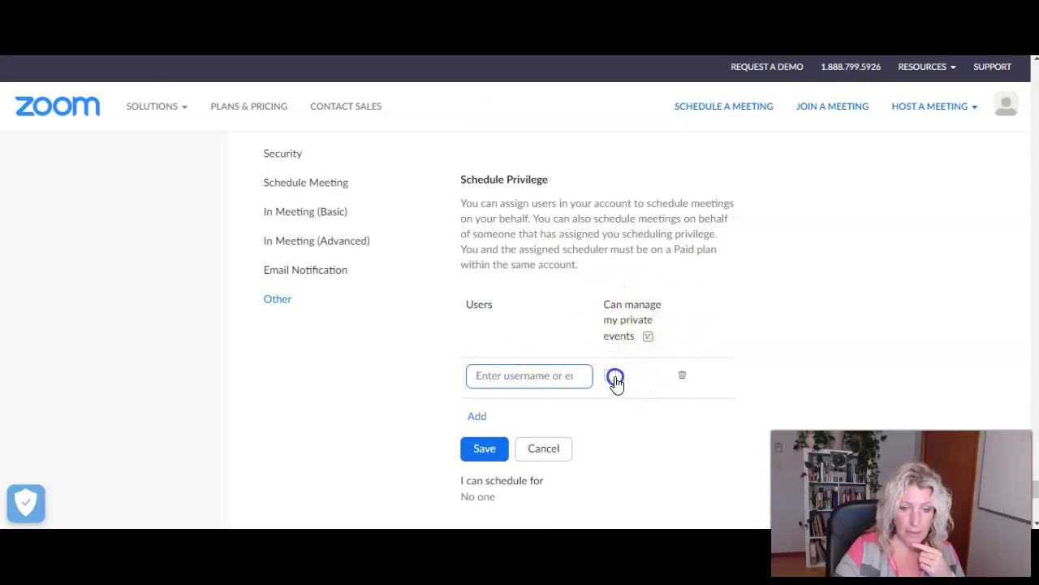
{"action": "left_click", "coordinate": [534, 447]}
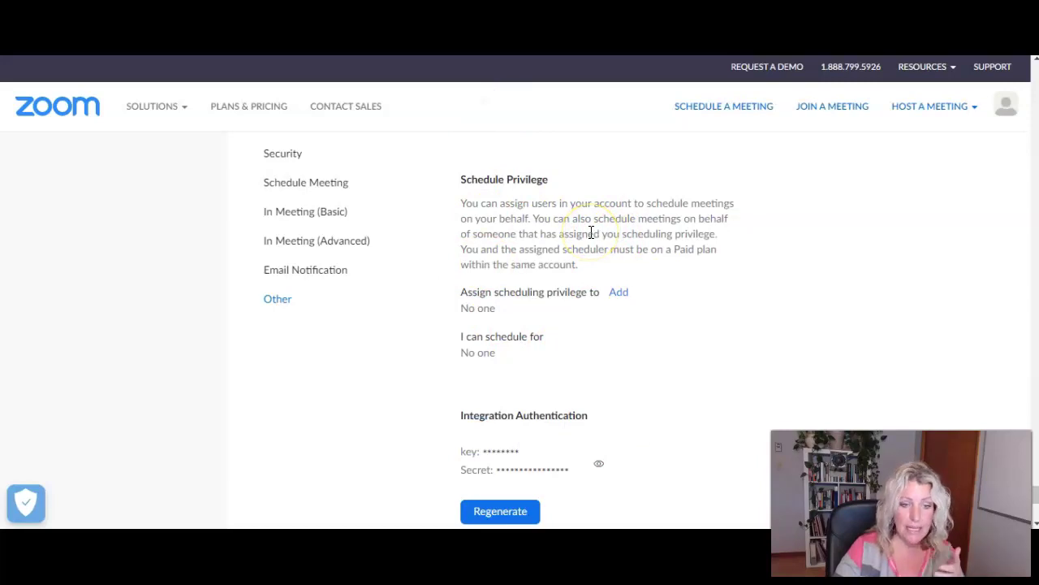
{"action": "scroll", "coordinate": [644, 255], "scroll_direction": "down", "scroll_amount": 2}
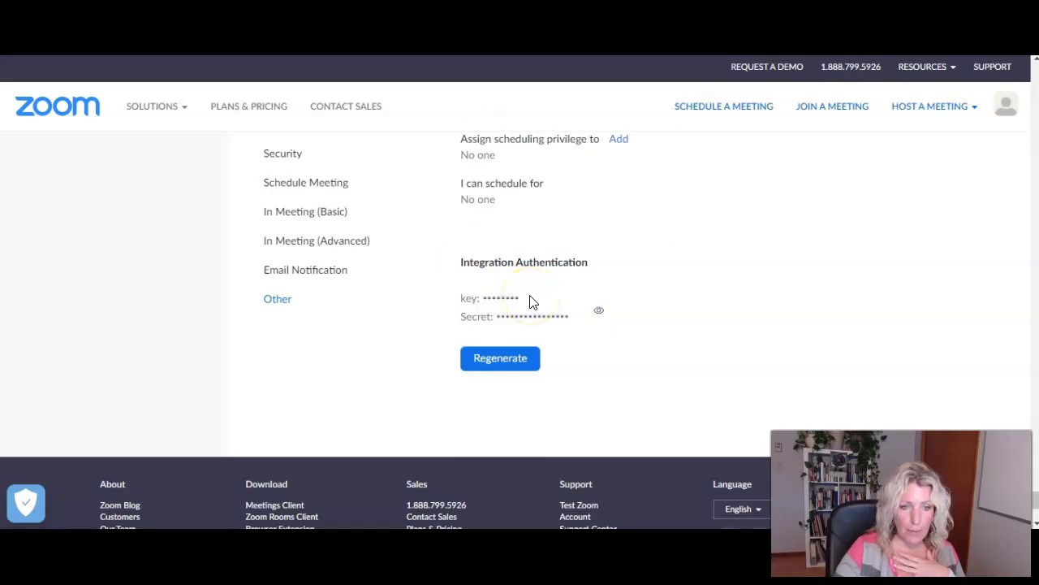
- Open the Recording settings and review the local recording, cloud recording, advanced cloud recording, sharing and automatic recording options
{"action": "left_click_drag", "start_coordinate": [1036, 504], "coordinate": [1003, 81]}
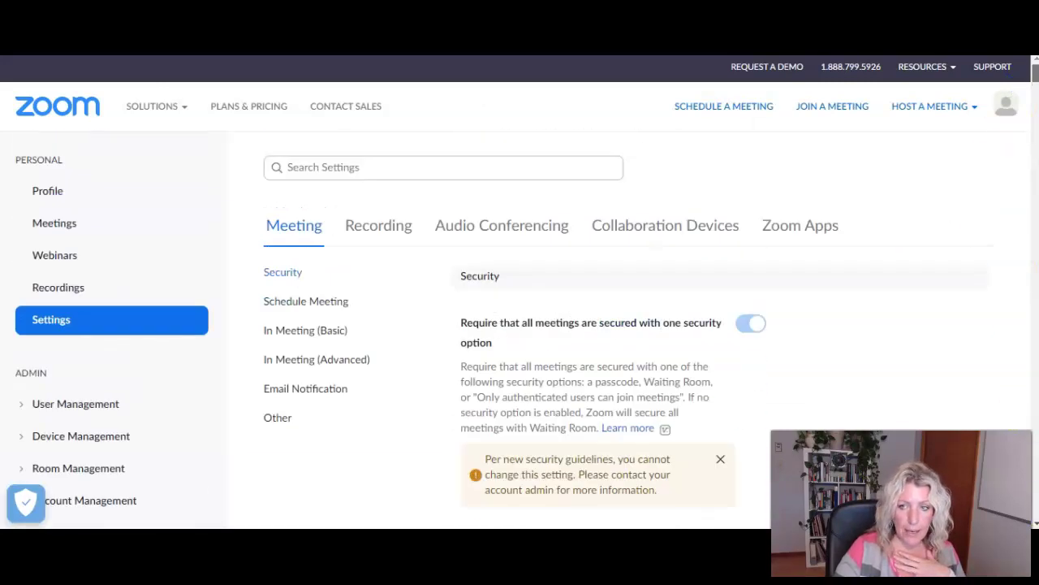
{"action": "left_click", "coordinate": [376, 225]}
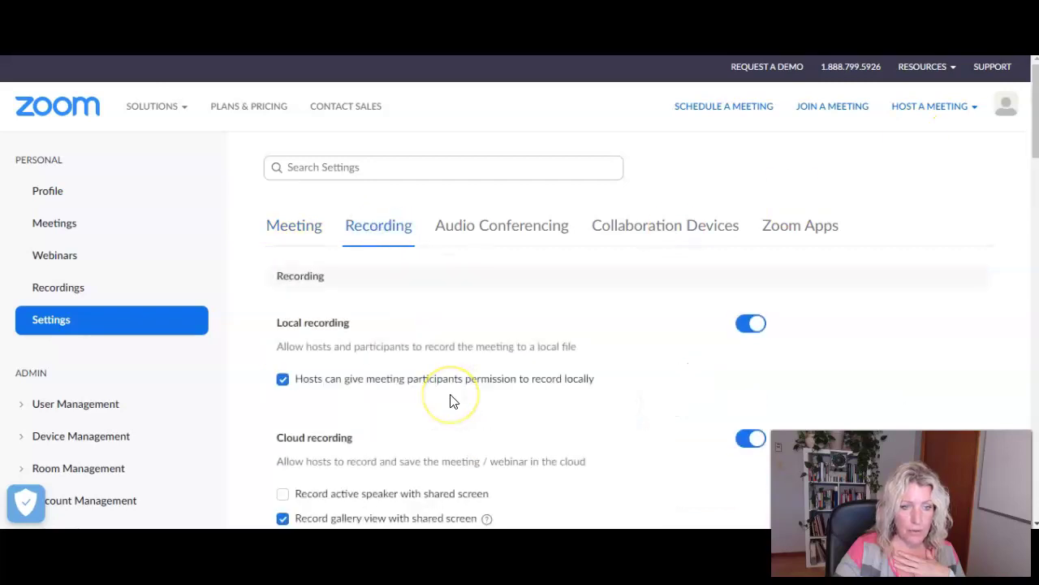
{"action": "scroll", "coordinate": [572, 315], "scroll_direction": "down", "scroll_amount": 2}
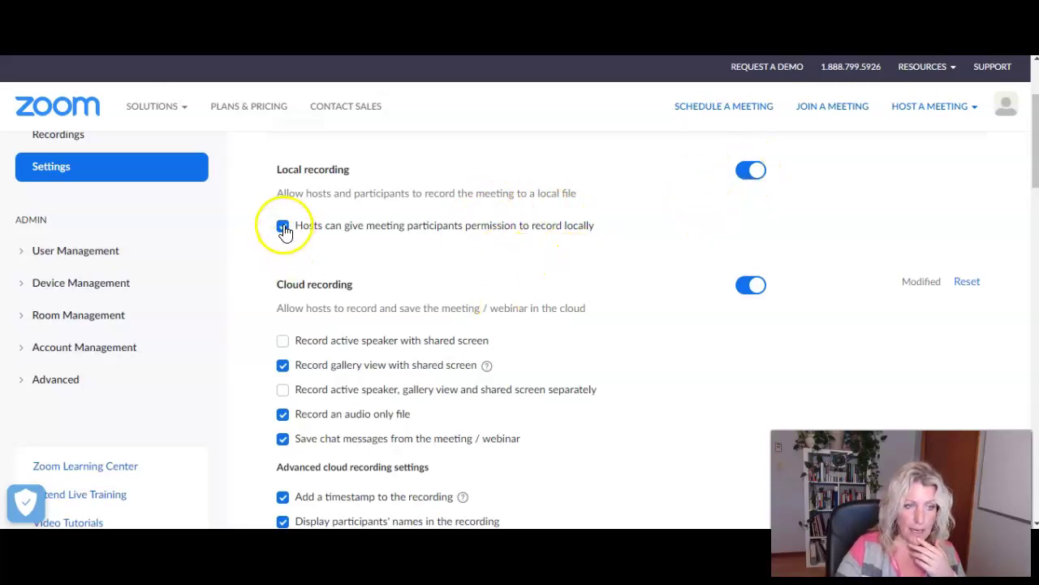
{"action": "scroll", "coordinate": [581, 246], "scroll_direction": "down", "scroll_amount": 2}
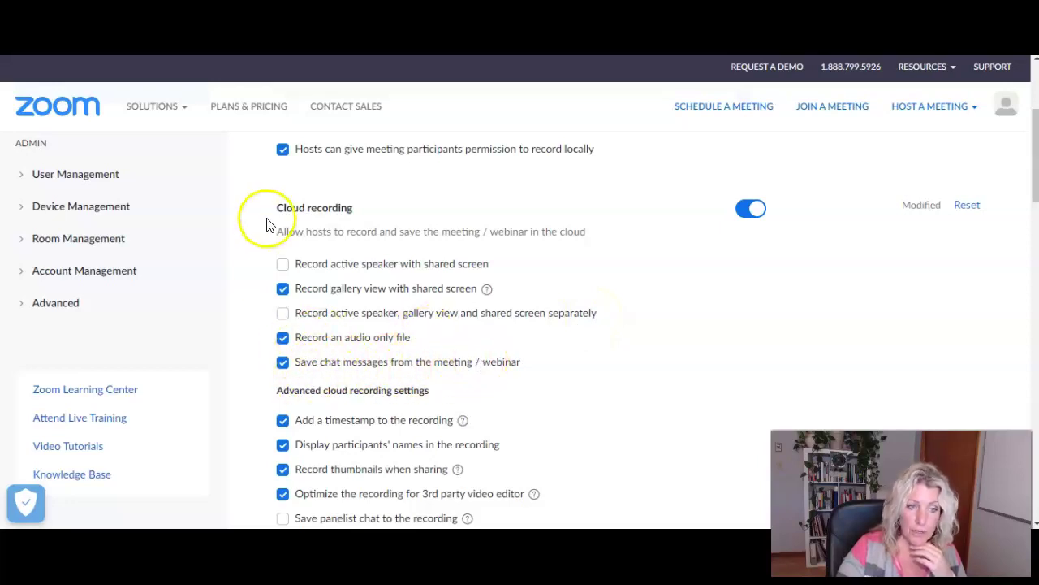
{"action": "scroll", "coordinate": [430, 276], "scroll_direction": "down", "scroll_amount": 1}
{"action": "scroll", "coordinate": [365, 247], "scroll_direction": "up", "scroll_amount": 1}
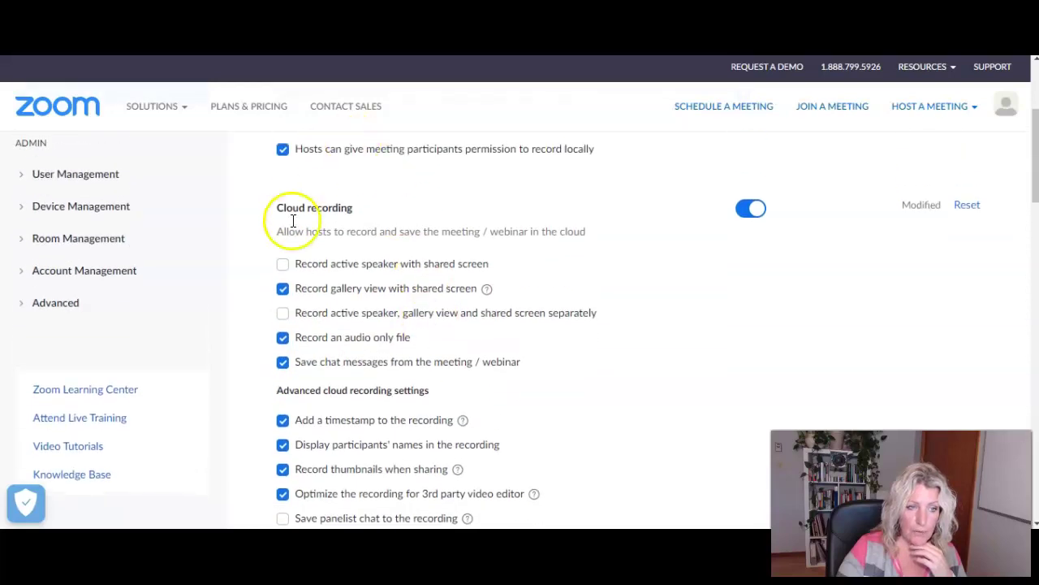
{"action": "scroll", "coordinate": [435, 275], "scroll_direction": "down", "scroll_amount": 3}
{"action": "scroll", "coordinate": [436, 277], "scroll_direction": "down", "scroll_amount": 1}
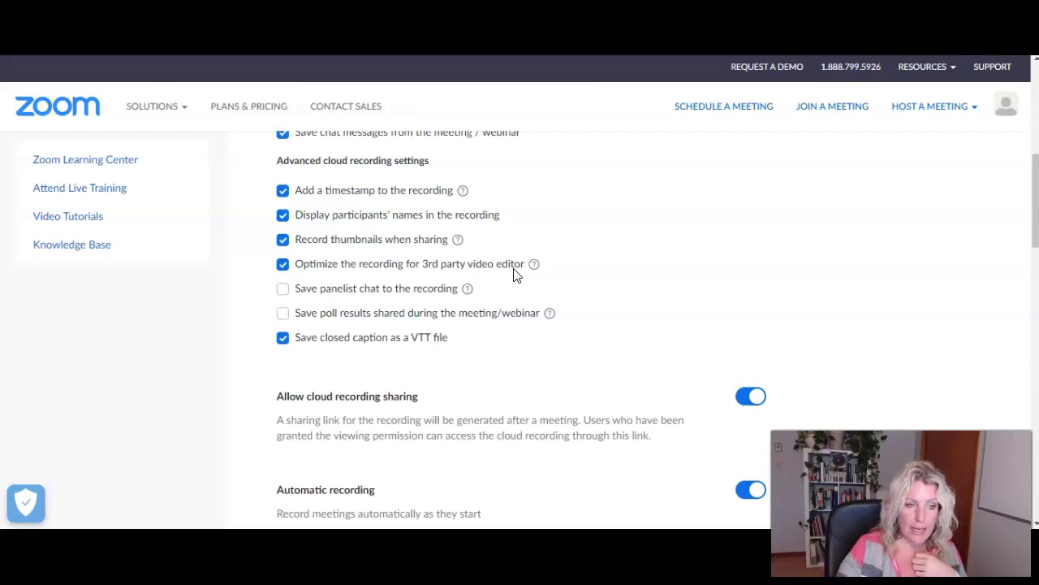
{"action": "mouse_move", "coordinate": [529, 270]}
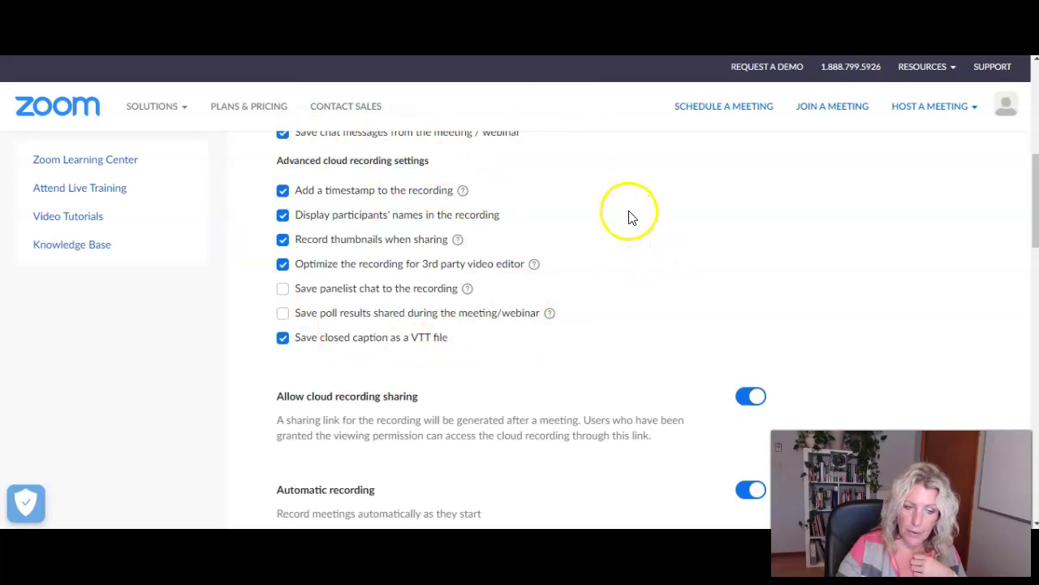
{"action": "scroll", "coordinate": [631, 216], "scroll_direction": "down", "scroll_amount": 3}
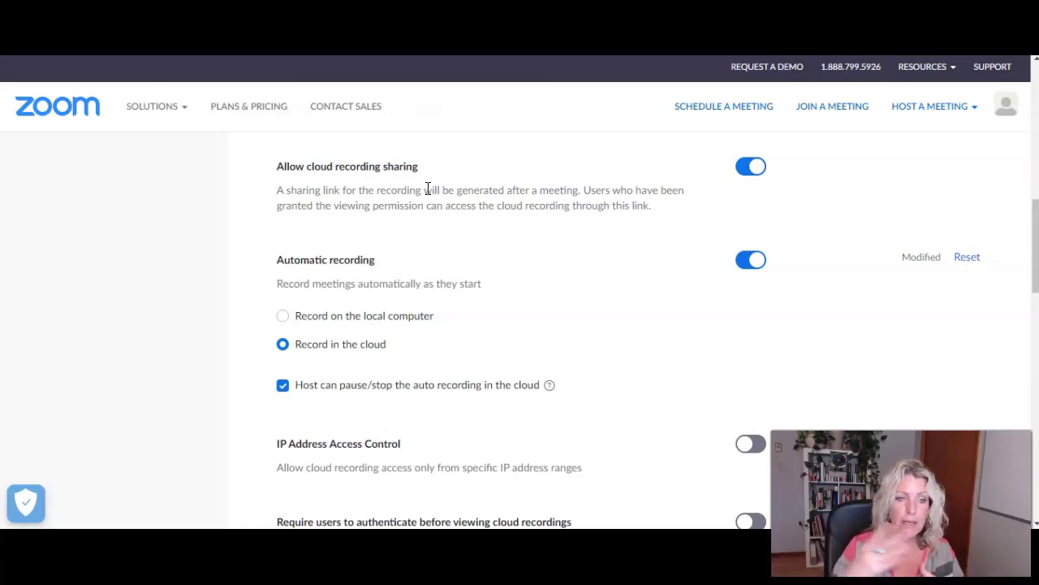
{"action": "scroll", "coordinate": [325, 268], "scroll_direction": "down", "scroll_amount": 1}
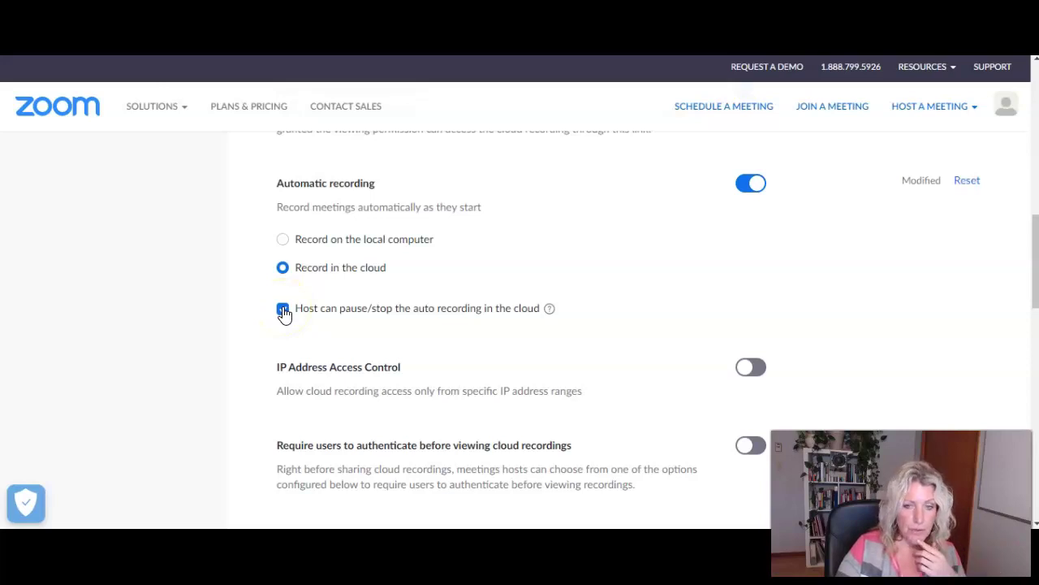
- Turn on the requirement for users to authenticate before viewing cloud recordings, check its authentication options, and turn it off again
{"action": "scroll", "coordinate": [300, 268], "scroll_direction": "down", "scroll_amount": 2}
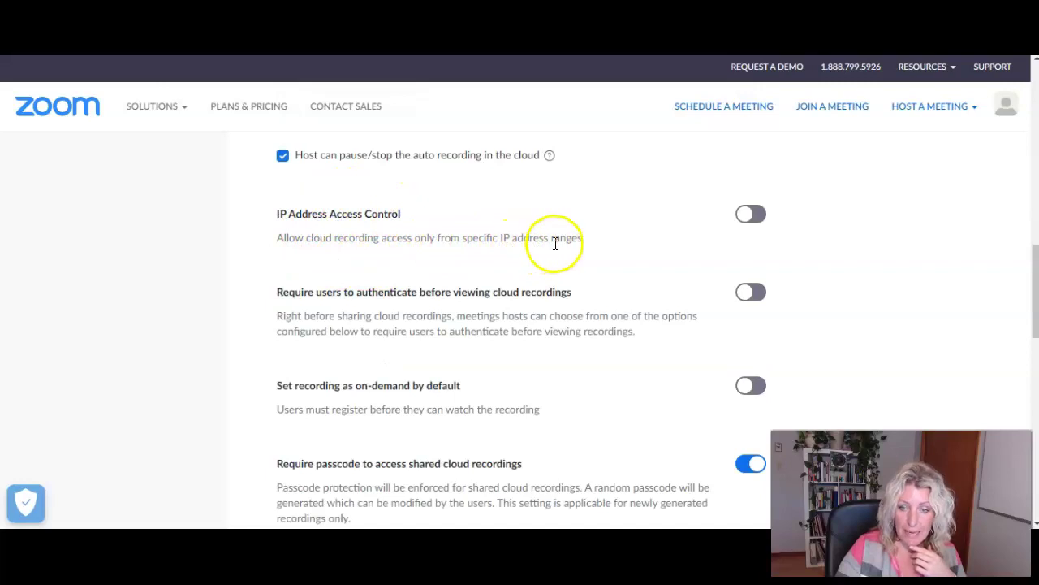
{"action": "scroll", "coordinate": [555, 243], "scroll_direction": "down", "scroll_amount": 1}
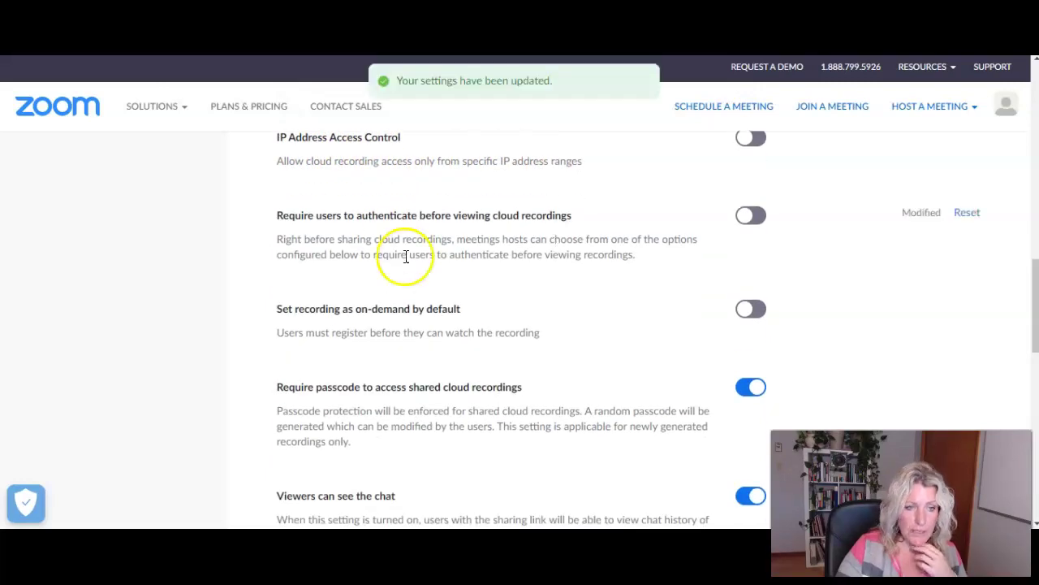
{"action": "left_click", "coordinate": [763, 215]}
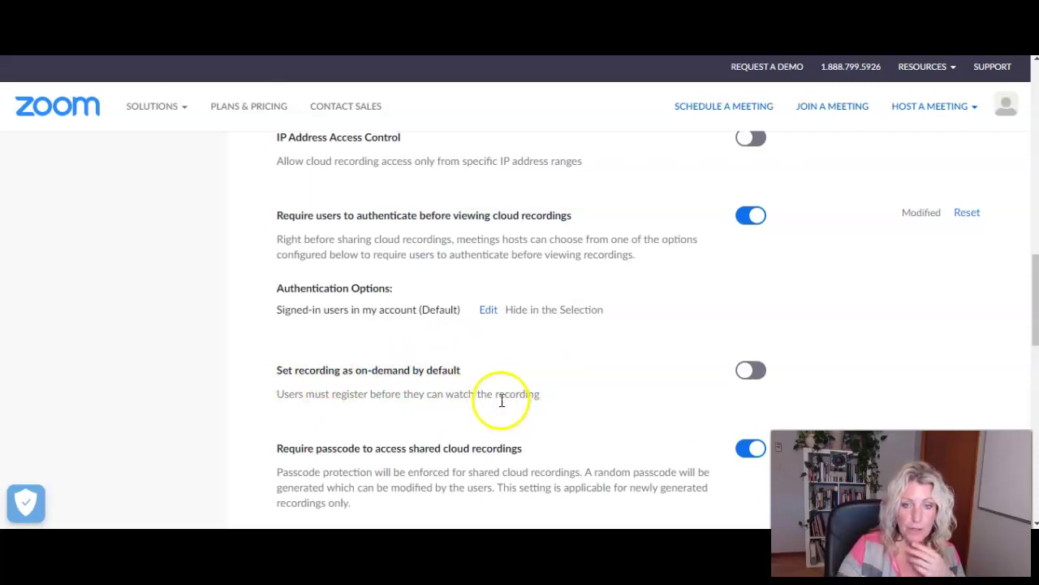
{"action": "left_click", "coordinate": [750, 215]}
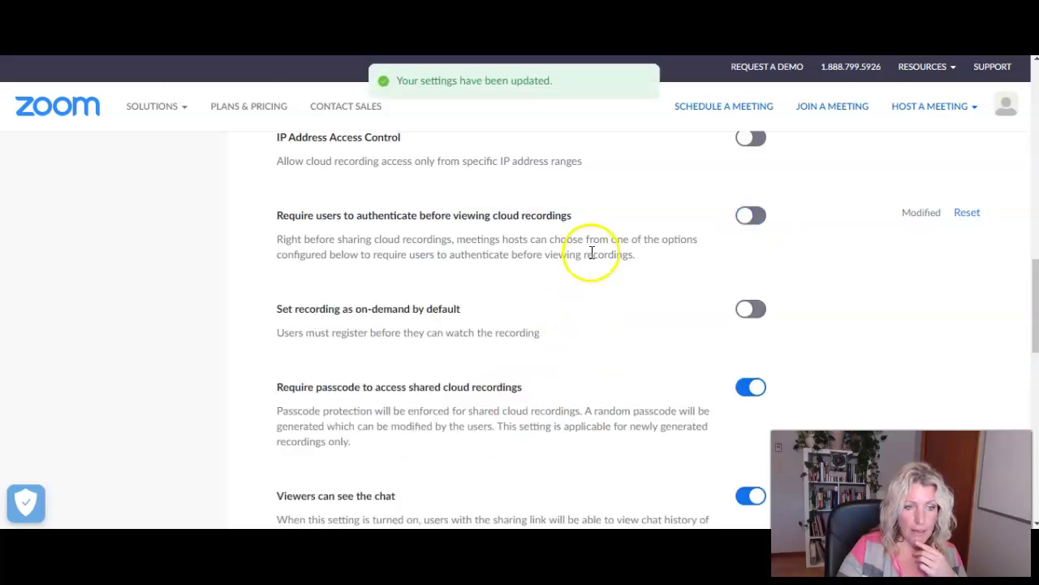
- Review the passcode, chat visibility and deletion options for cloud recordings, and the recording notifications for Zoom clients and phone users
{"action": "scroll", "coordinate": [592, 253], "scroll_direction": "down", "scroll_amount": 2}
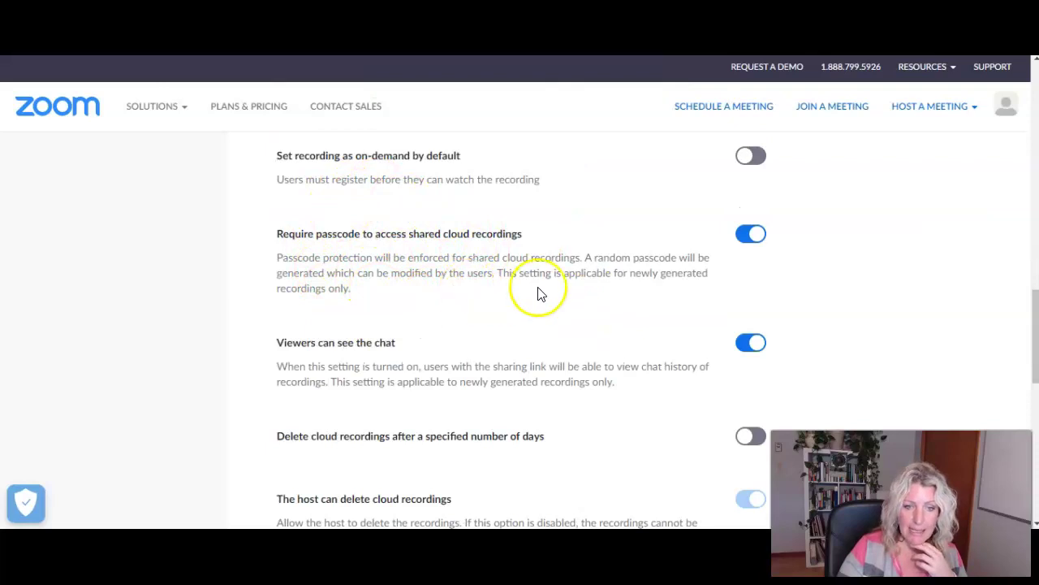
{"action": "scroll", "coordinate": [557, 276], "scroll_direction": "down", "scroll_amount": 2}
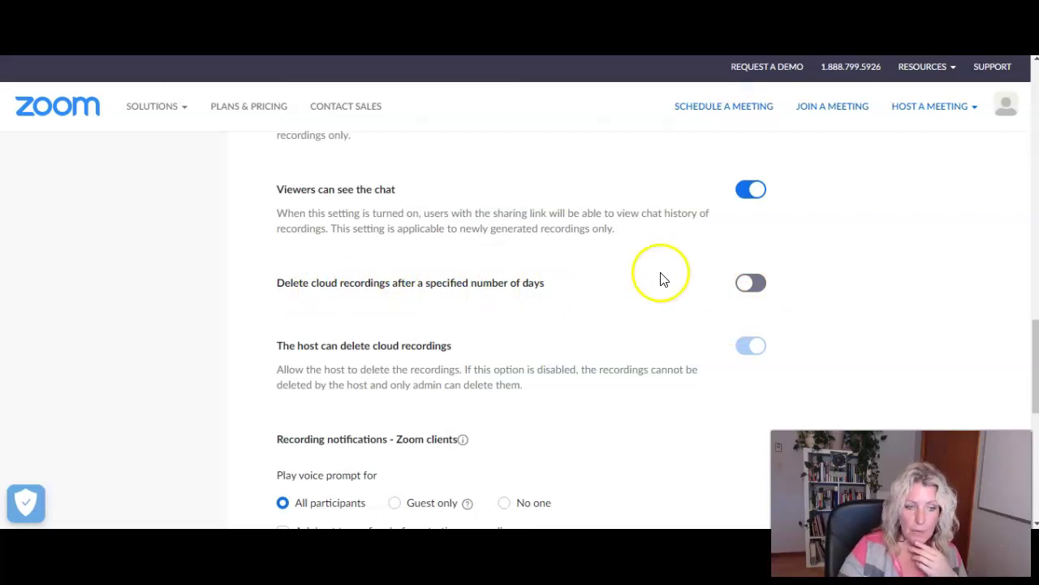
{"action": "scroll", "coordinate": [379, 232], "scroll_direction": "down", "scroll_amount": 2}
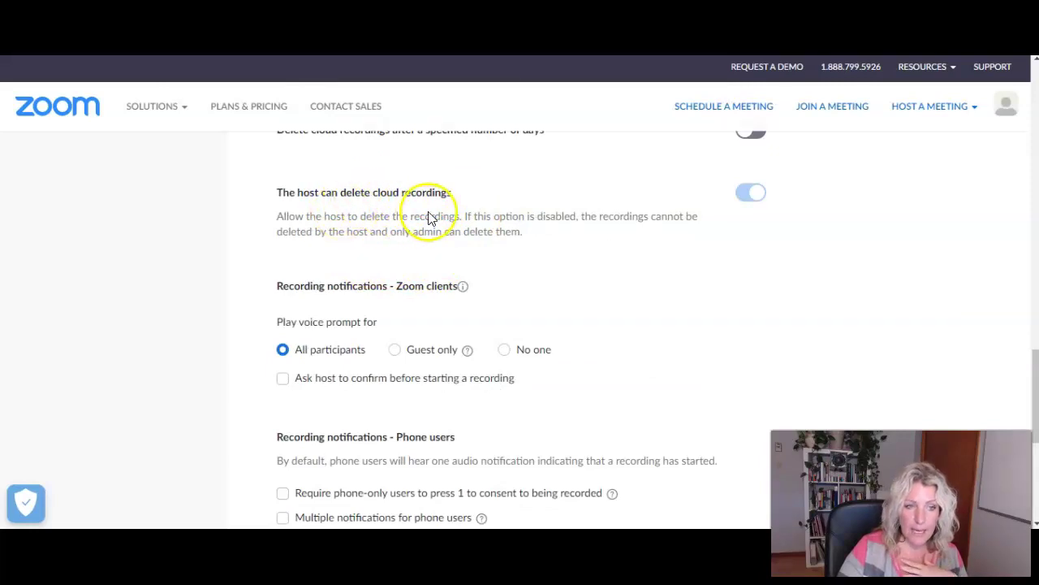
{"action": "scroll", "coordinate": [350, 149], "scroll_direction": "down", "scroll_amount": 2}
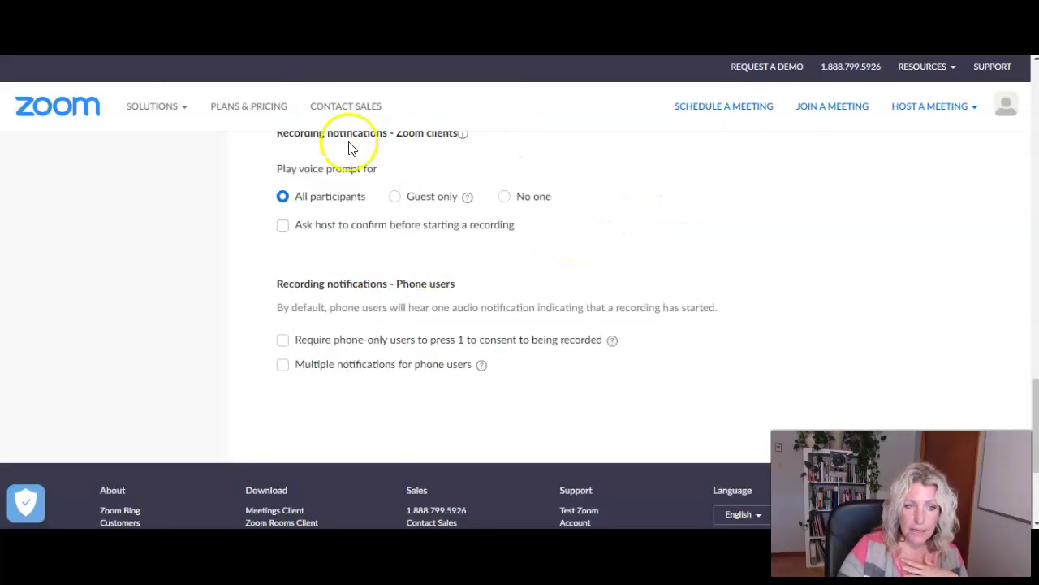
{"action": "scroll", "coordinate": [373, 236], "scroll_direction": "up", "scroll_amount": 1}
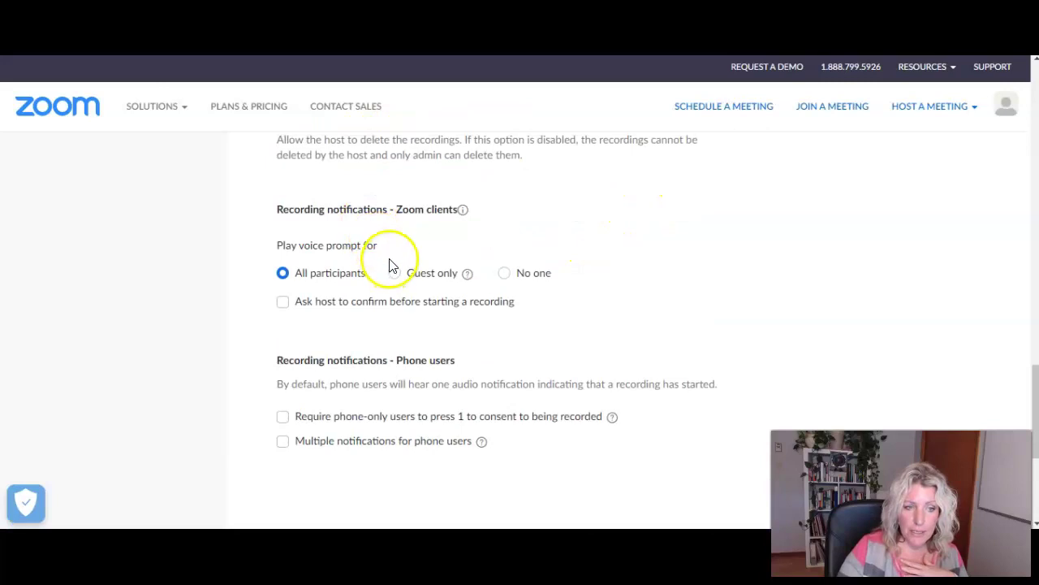
{"action": "left_click", "coordinate": [383, 254]}
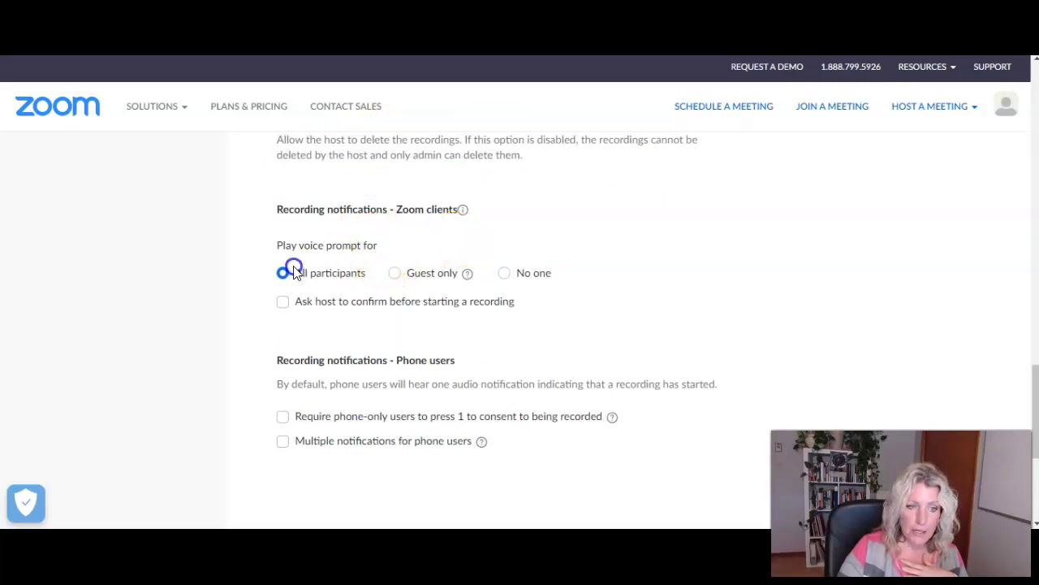
{"action": "left_click_drag", "start_coordinate": [295, 272], "coordinate": [274, 254]}
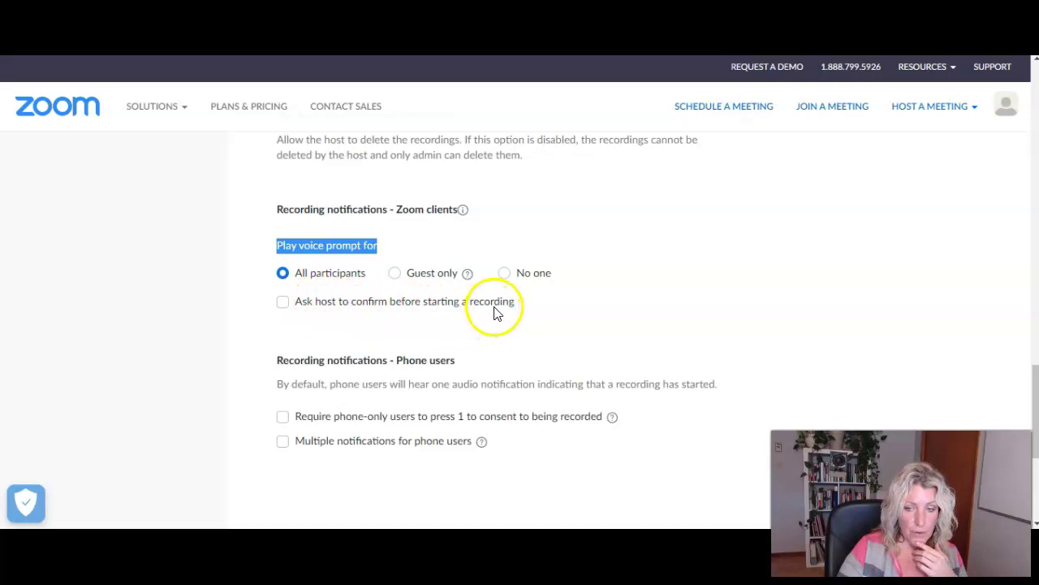
{"action": "scroll", "coordinate": [497, 313], "scroll_direction": "down", "scroll_amount": 1}
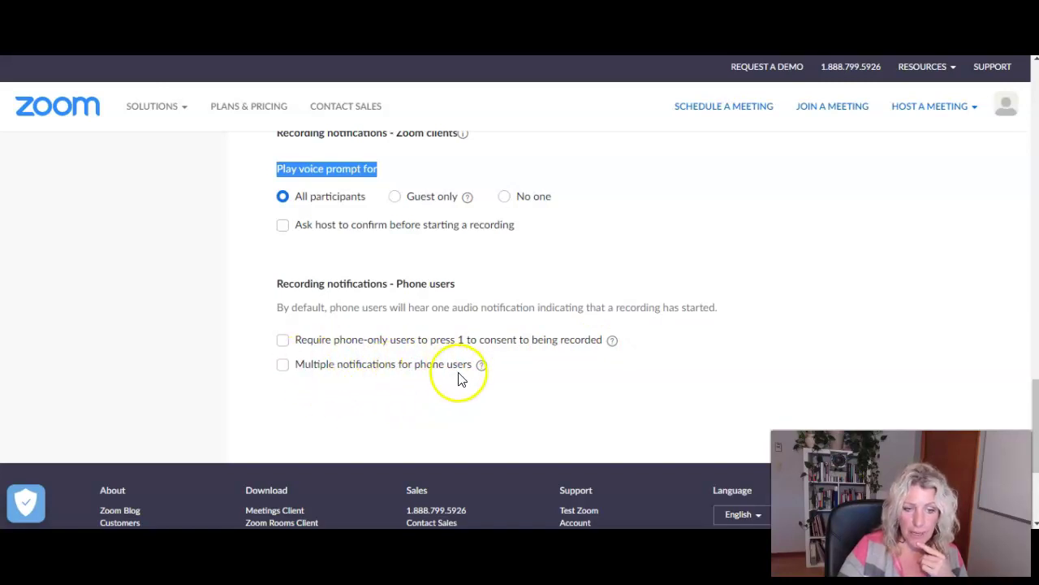
- Open the Audio Conferencing settings and review the international numbers link and toll call options
{"action": "scroll", "coordinate": [580, 254], "scroll_direction": "up", "scroll_amount": 20}
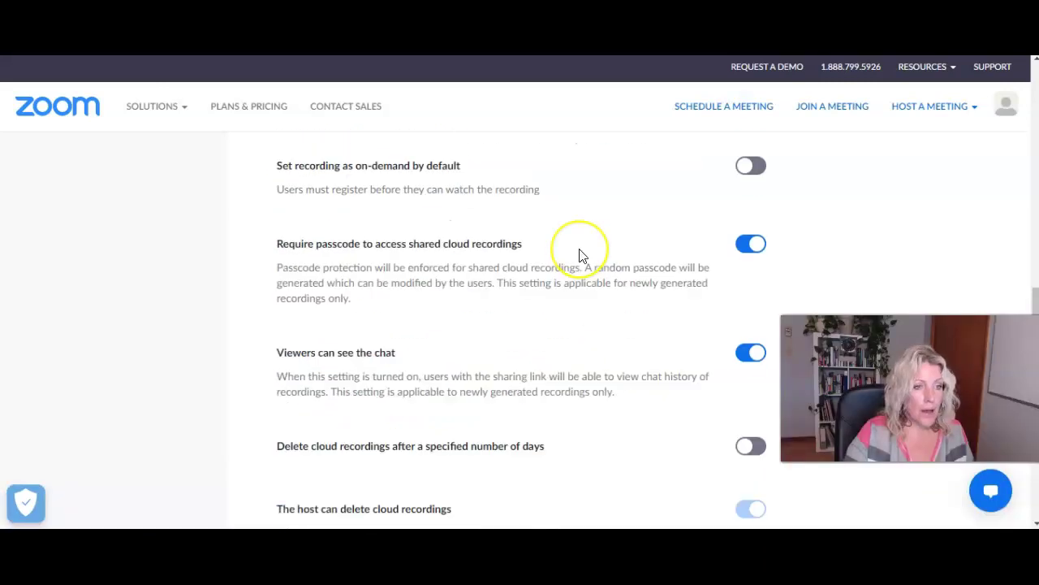
{"action": "left_click", "coordinate": [508, 226]}
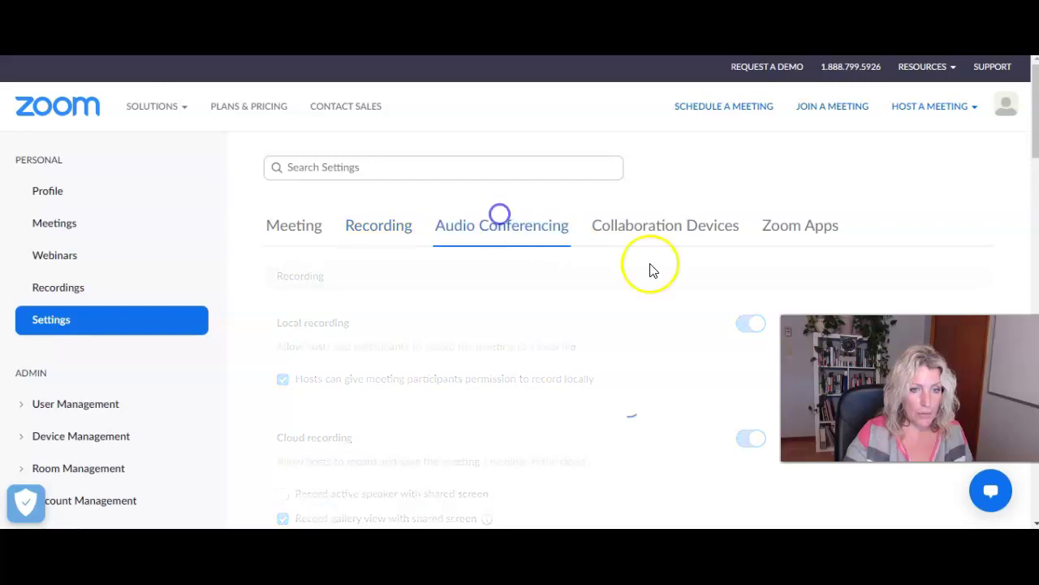
{"action": "scroll", "coordinate": [625, 271], "scroll_direction": "down", "scroll_amount": 1}
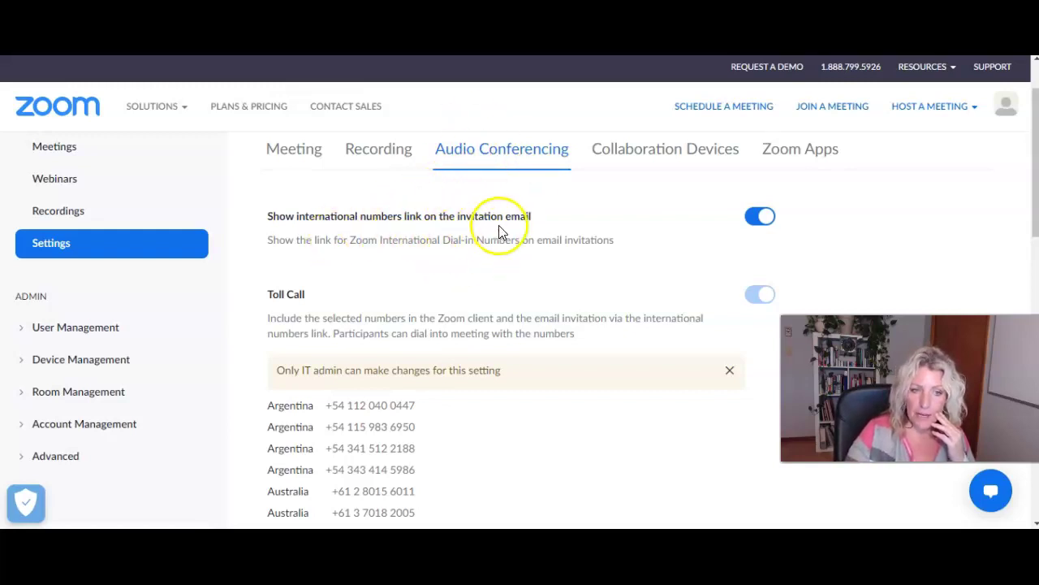
{"action": "scroll", "coordinate": [590, 232], "scroll_direction": "down", "scroll_amount": 1}
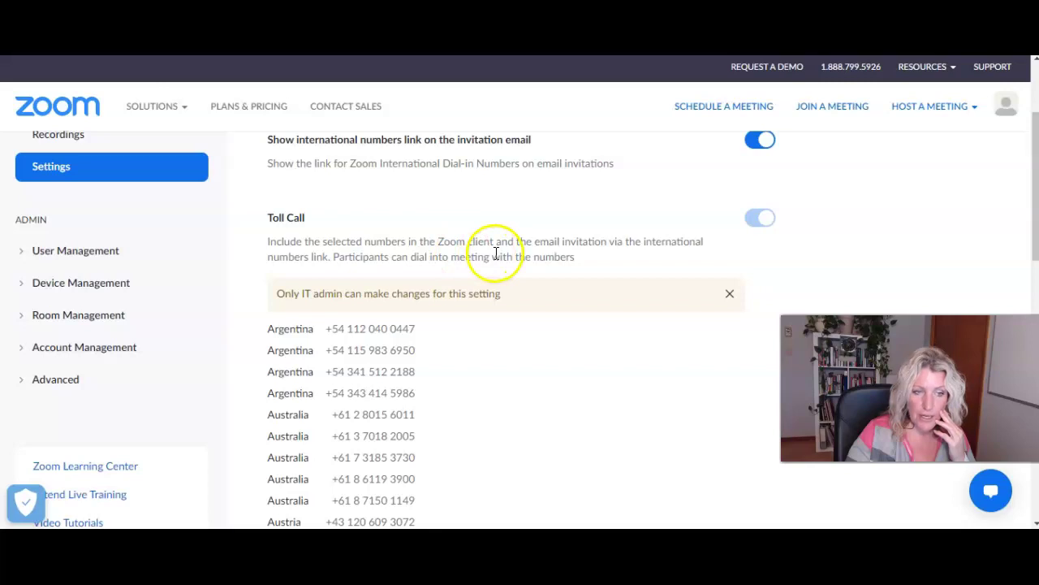
- Examine the region choices for where most of the participants call into or call from the meeting
{"action": "scroll", "coordinate": [496, 253], "scroll_direction": "down", "scroll_amount": 10}
{"action": "left_click_drag", "start_coordinate": [306, 207], "coordinate": [661, 207]}
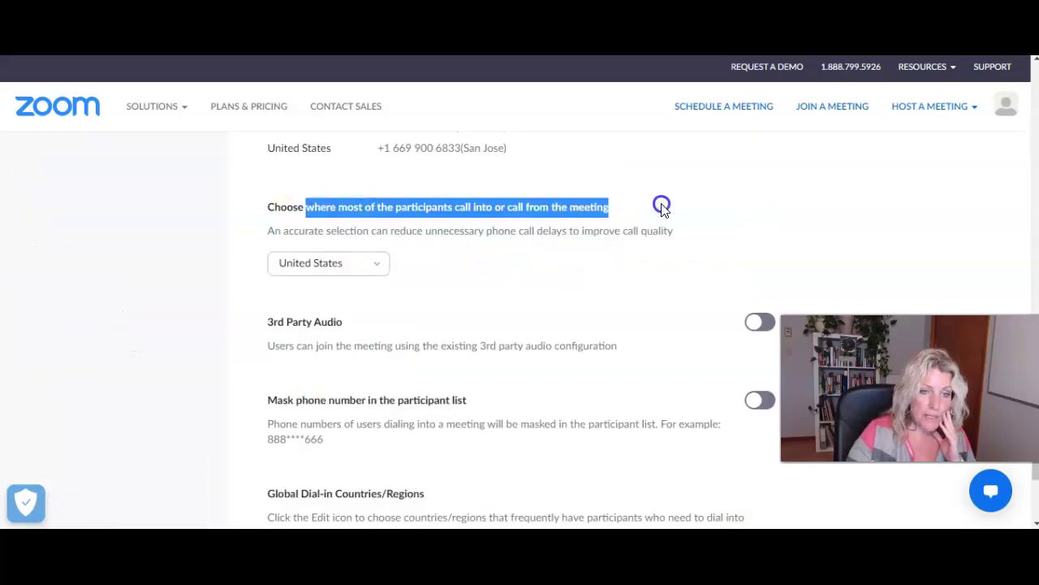
{"action": "left_click", "coordinate": [651, 198]}
{"action": "left_click", "coordinate": [371, 273]}
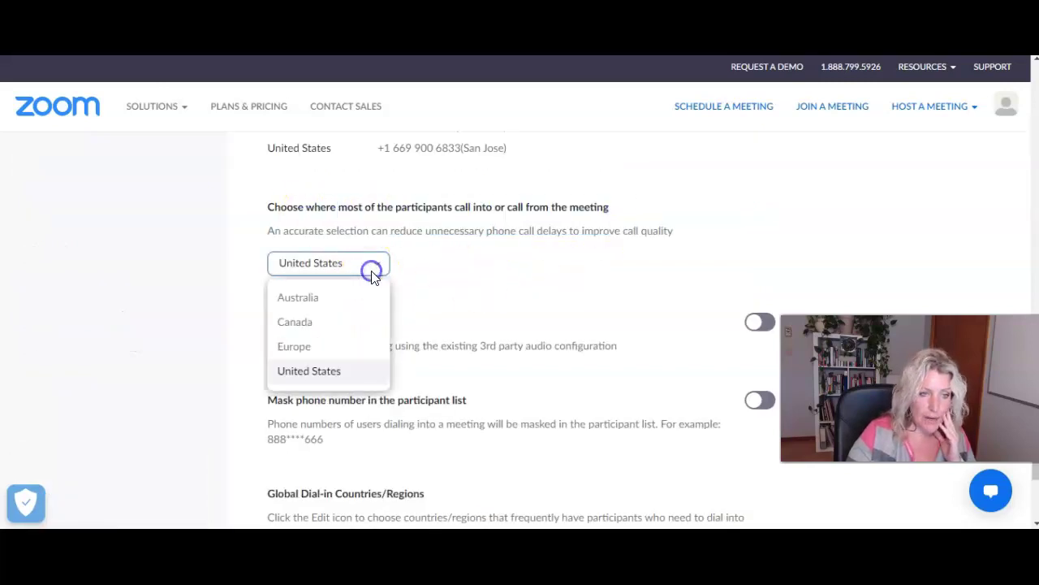
{"action": "left_click", "coordinate": [373, 275]}
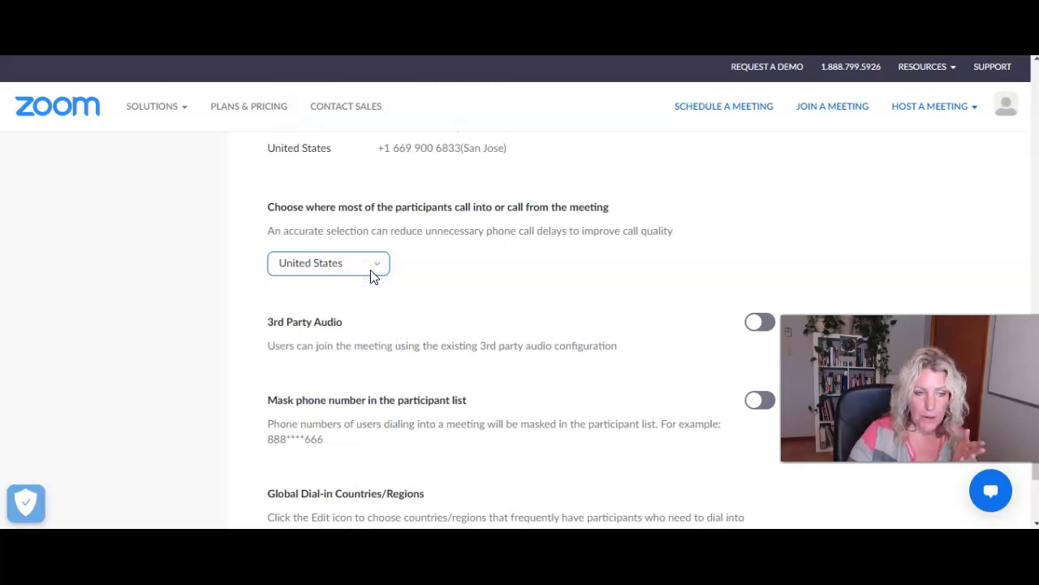
{"action": "left_click", "coordinate": [373, 275]}
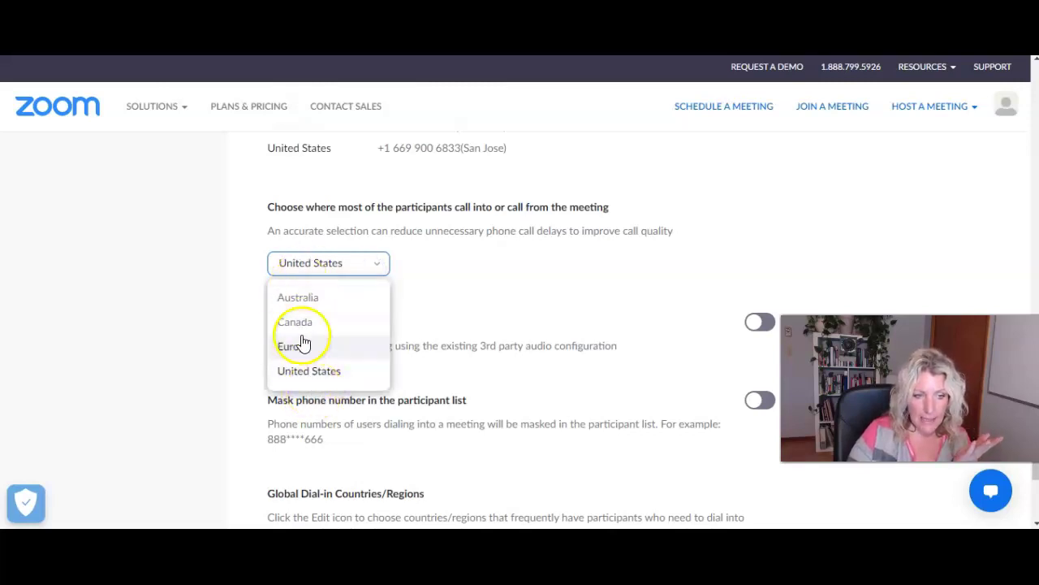
{"action": "left_click", "coordinate": [443, 271]}
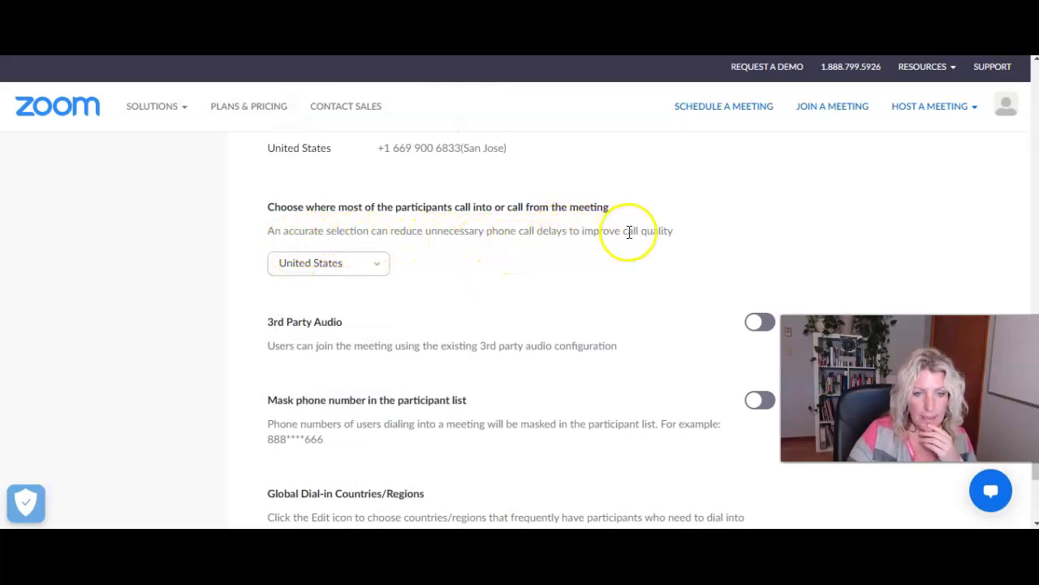
- Turn on 3rd Party Audio to check its audio conference information field, and cancel the change
{"action": "scroll", "coordinate": [545, 271], "scroll_direction": "down", "scroll_amount": 1}
{"action": "left_click_drag", "start_coordinate": [344, 245], "coordinate": [285, 247]}
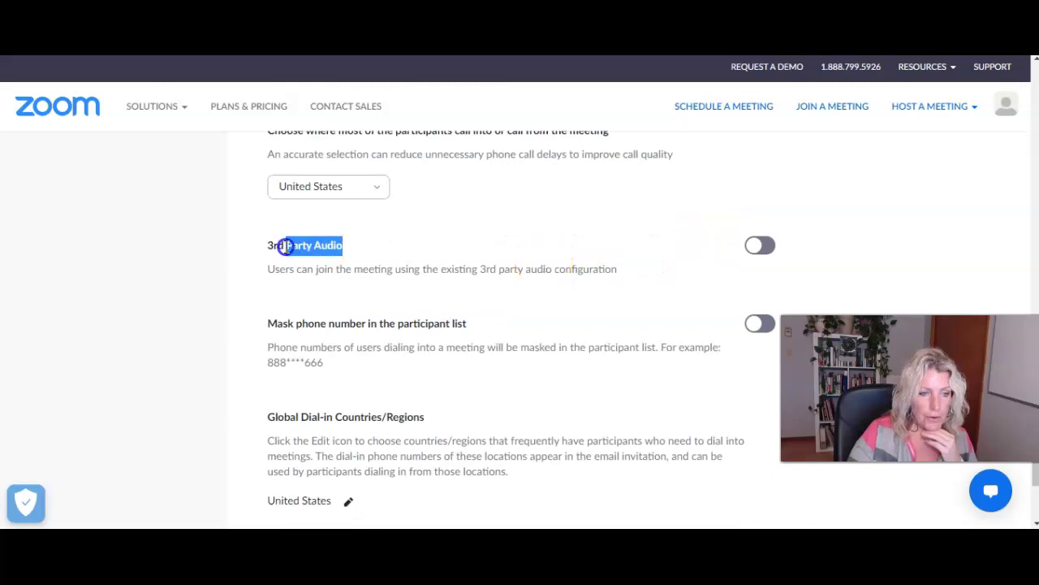
{"action": "left_click", "coordinate": [759, 245]}
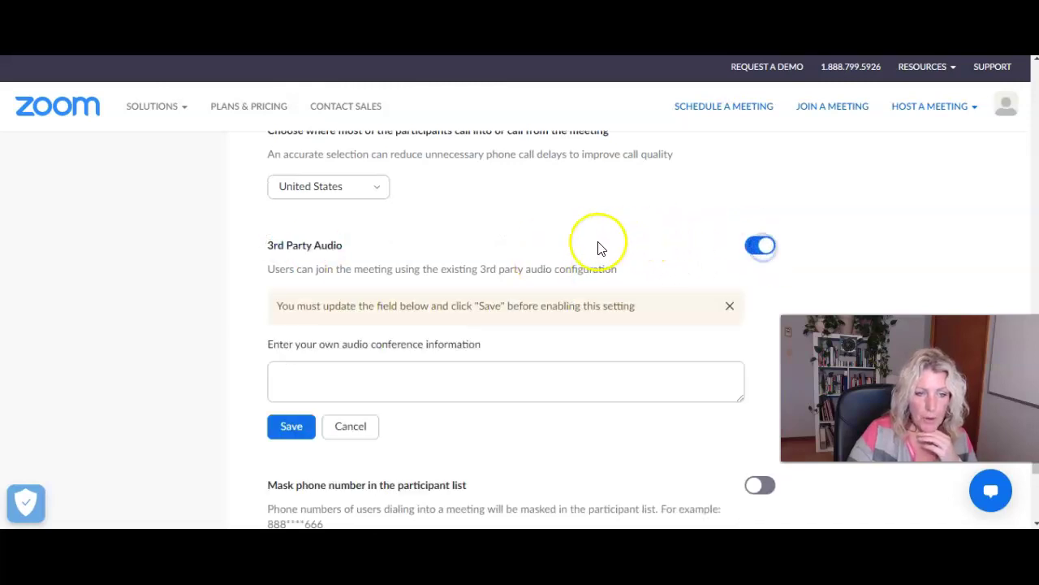
{"action": "scroll", "coordinate": [598, 247], "scroll_direction": "down", "scroll_amount": 1}
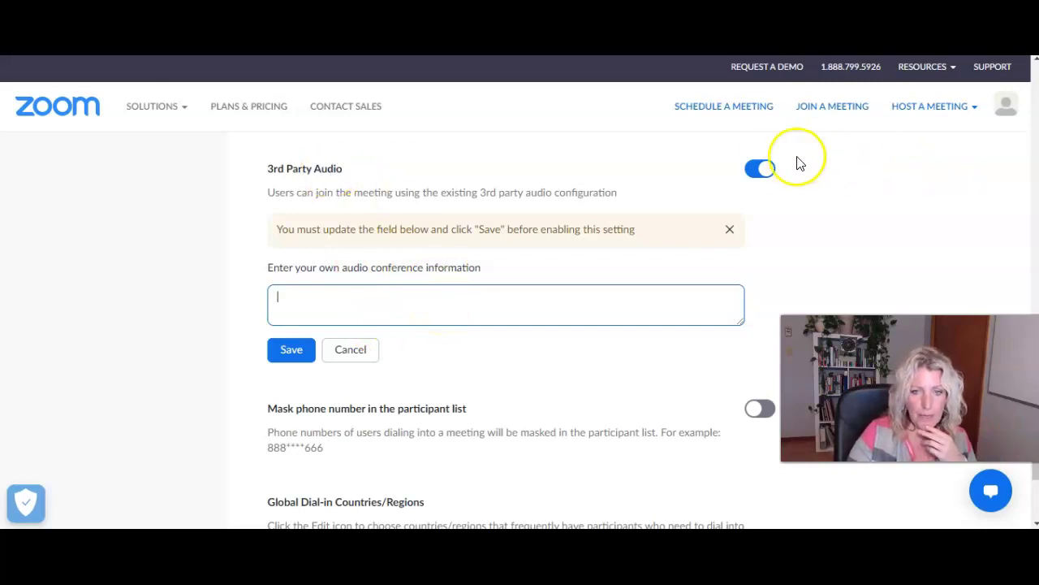
{"action": "left_click", "coordinate": [360, 350]}
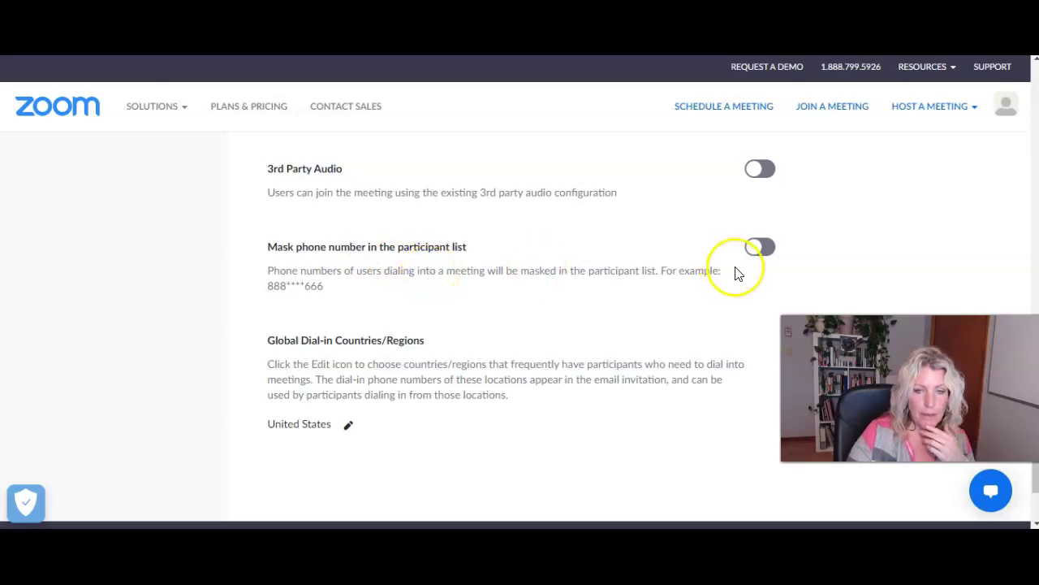
- Turn on masking of phone numbers in the participant list, and add Canada and Australia to the global dial-in countries/regions
{"action": "left_click", "coordinate": [775, 250]}
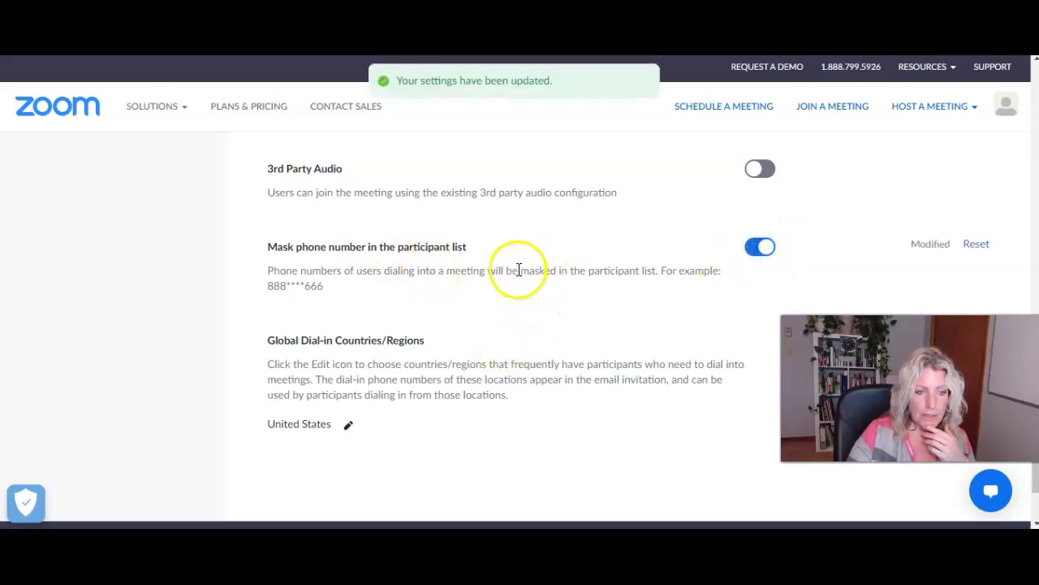
{"action": "scroll", "coordinate": [517, 274], "scroll_direction": "down", "scroll_amount": 1}
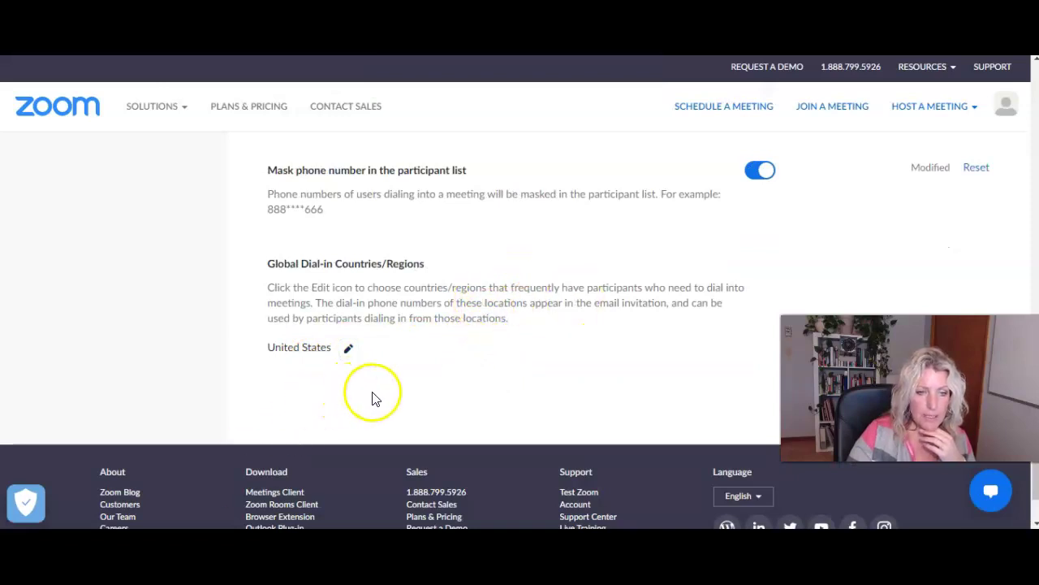
{"action": "left_click", "coordinate": [349, 348]}
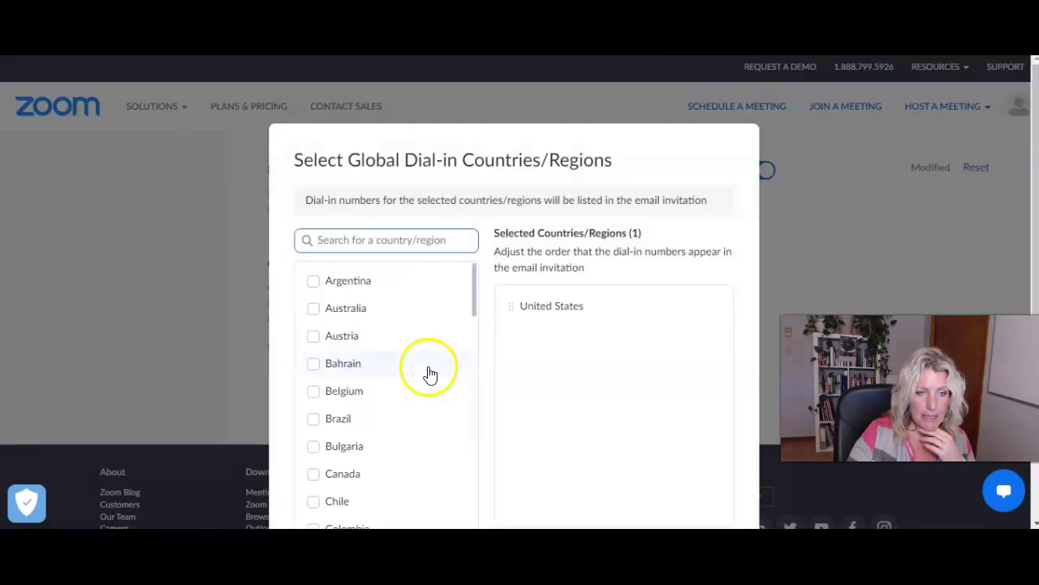
{"action": "scroll", "coordinate": [359, 372], "scroll_direction": "down", "scroll_amount": 2}
{"action": "left_click", "coordinate": [316, 323]}
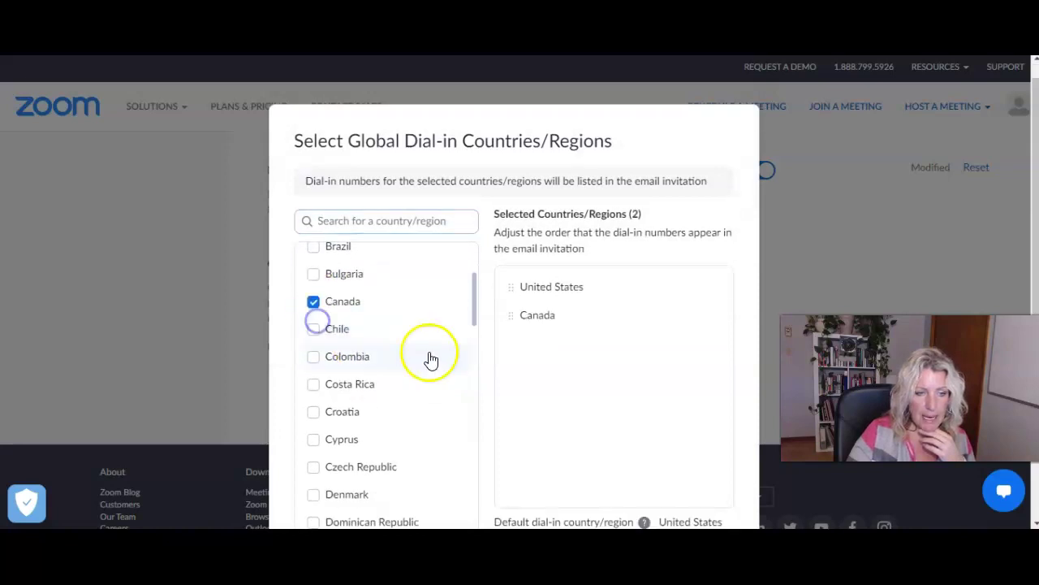
{"action": "scroll", "coordinate": [349, 341], "scroll_direction": "up", "scroll_amount": 2}
{"action": "left_click", "coordinate": [315, 292]}
{"action": "scroll", "coordinate": [656, 376], "scroll_direction": "down", "scroll_amount": 2}
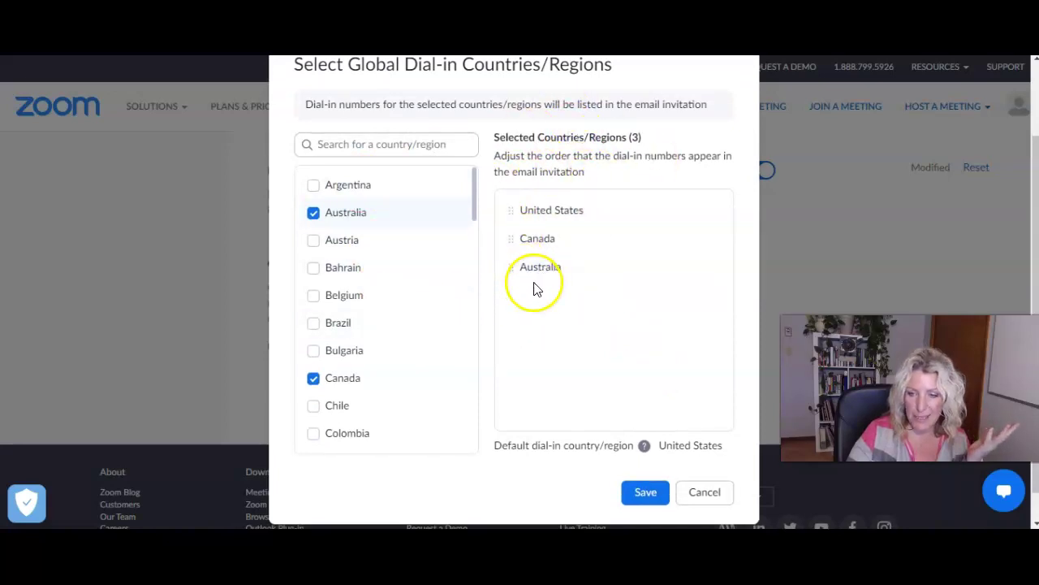
{"action": "left_click", "coordinate": [642, 492]}
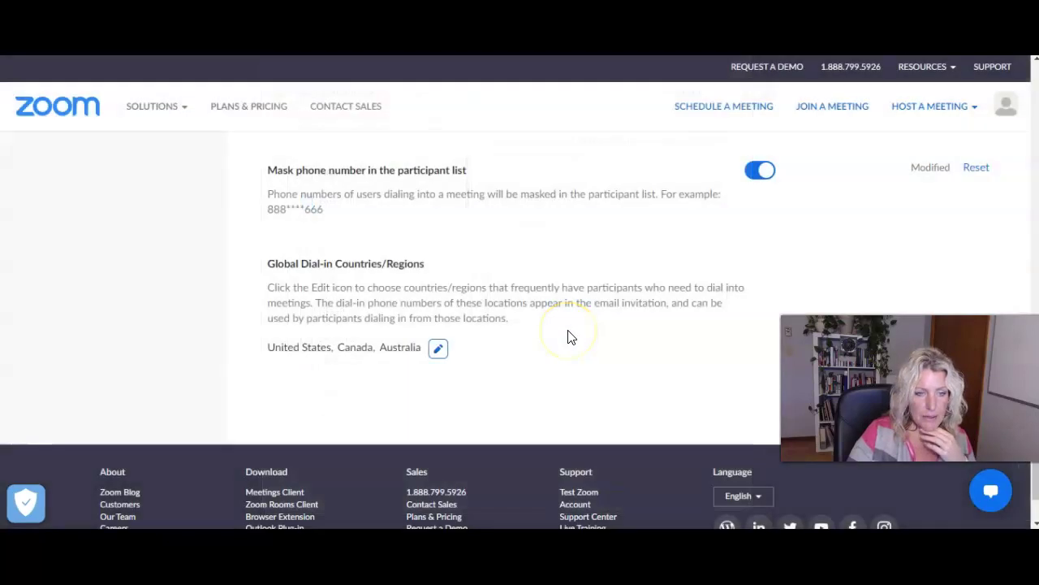
- Review the Collaboration Devices settings and the Zoom Apps quick launch setting
{"action": "scroll", "coordinate": [571, 337], "scroll_direction": "up", "scroll_amount": 20}
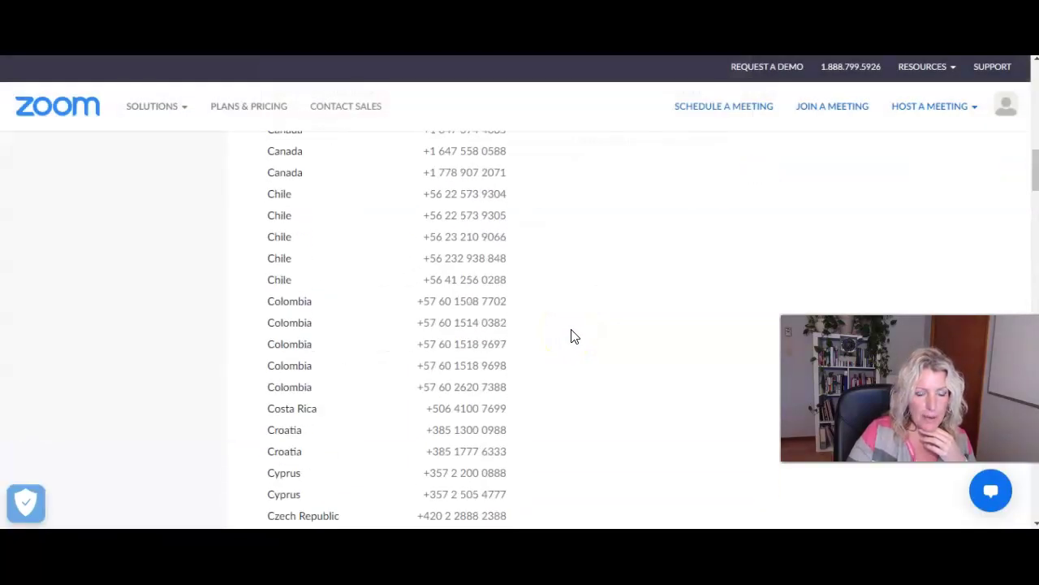
{"action": "left_click", "coordinate": [635, 228]}
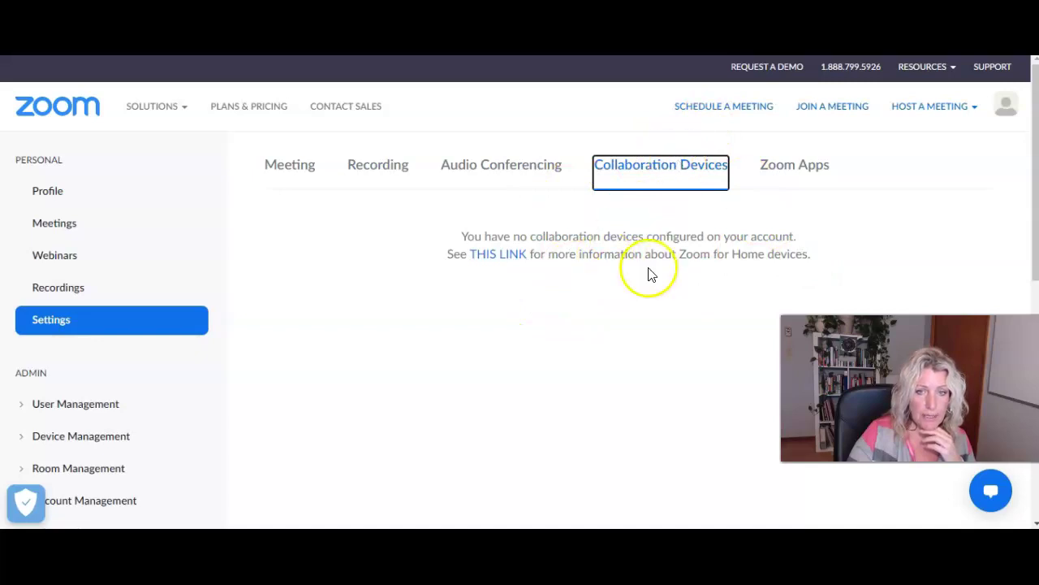
{"action": "left_click", "coordinate": [809, 169]}
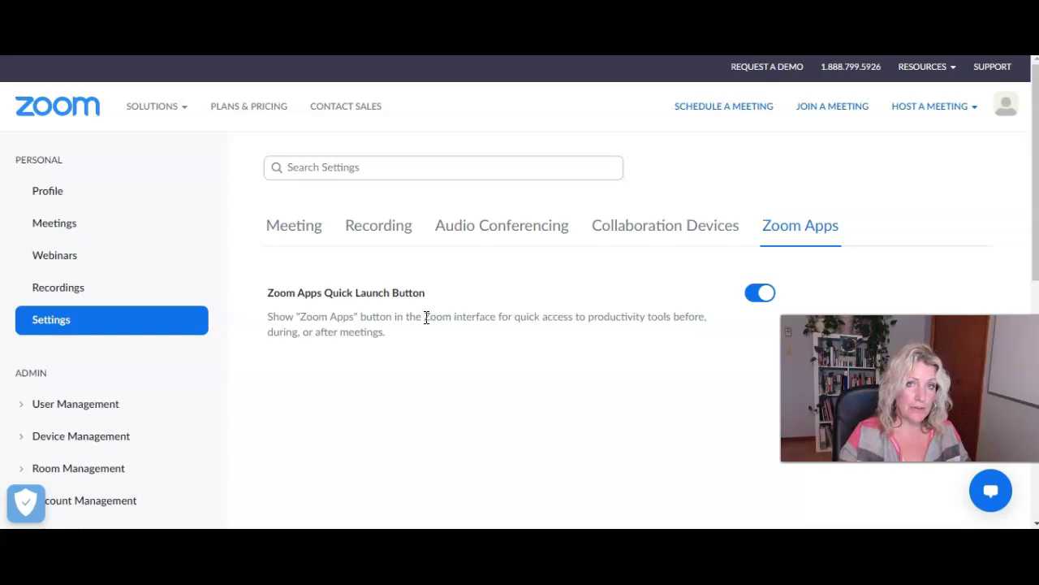
{"action": "left_click", "coordinate": [820, 268]}
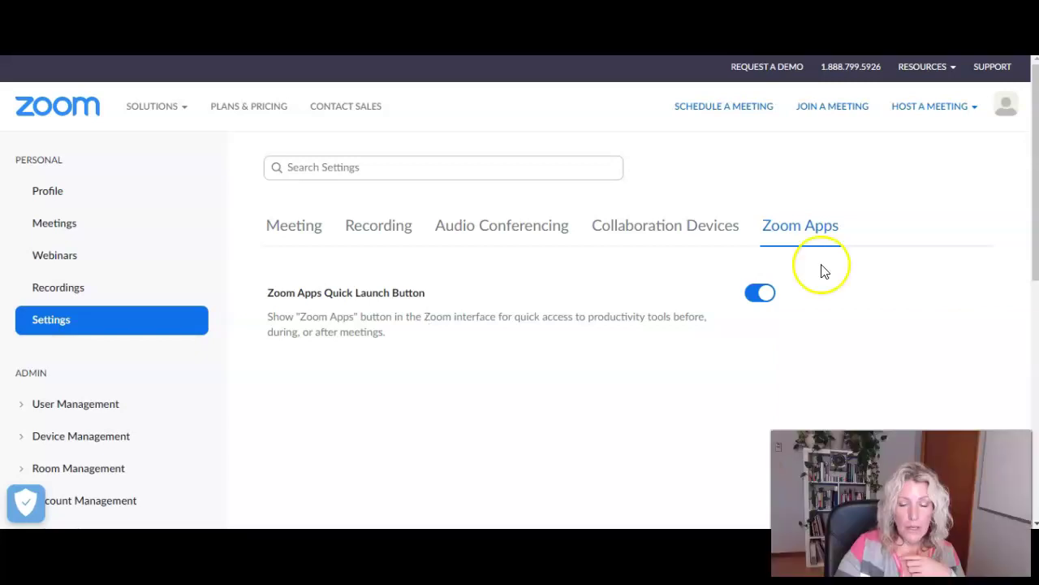
{"action": "left_click", "coordinate": [927, 203]}
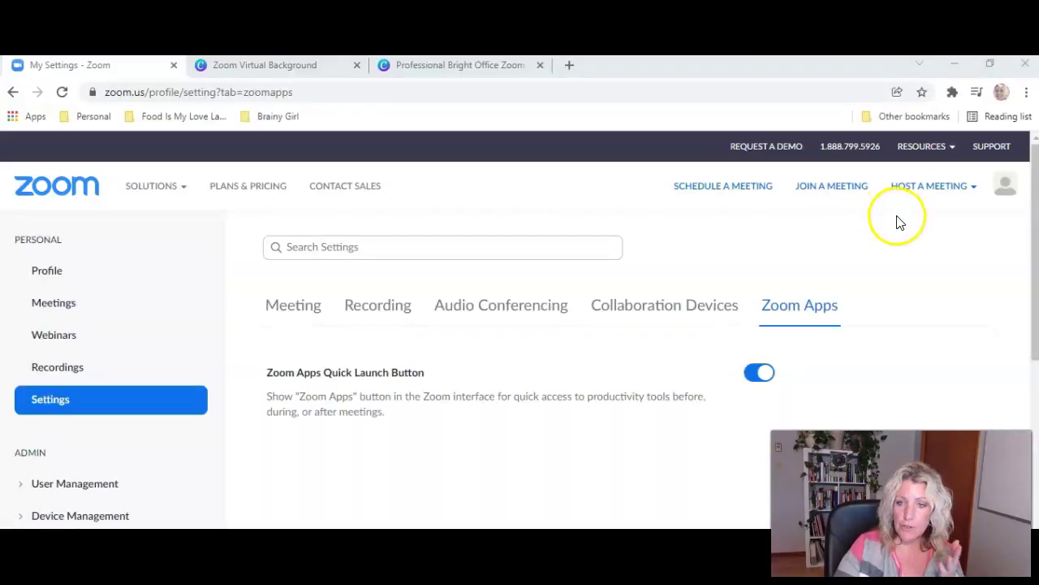
- Start a meeting with video on from the Zoom Scheduler browser extension and enlarge the meeting window
{"action": "left_click", "coordinate": [953, 91]}
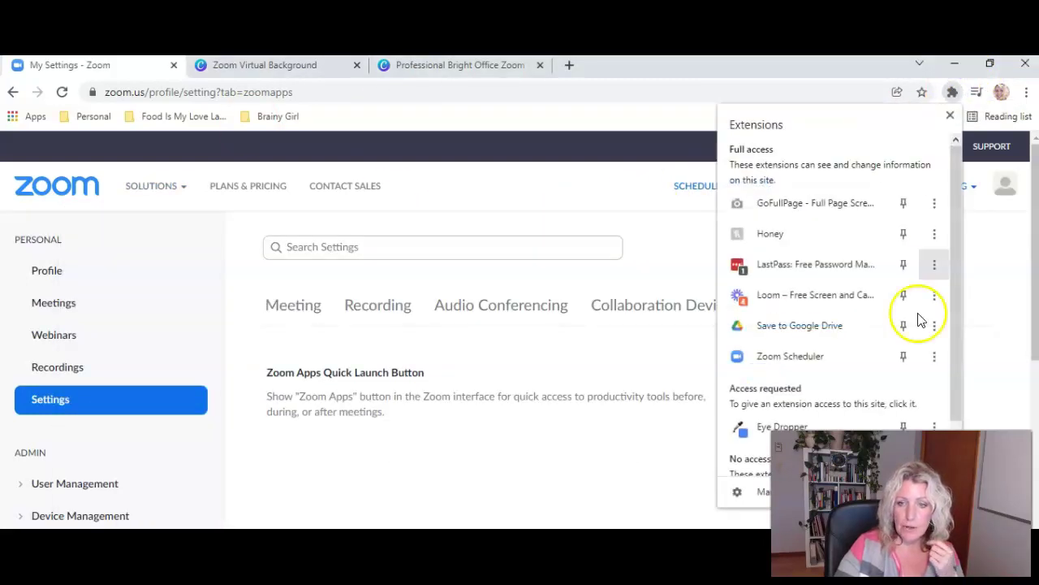
{"action": "left_click_drag", "start_coordinate": [901, 488], "coordinate": [518, 399]}
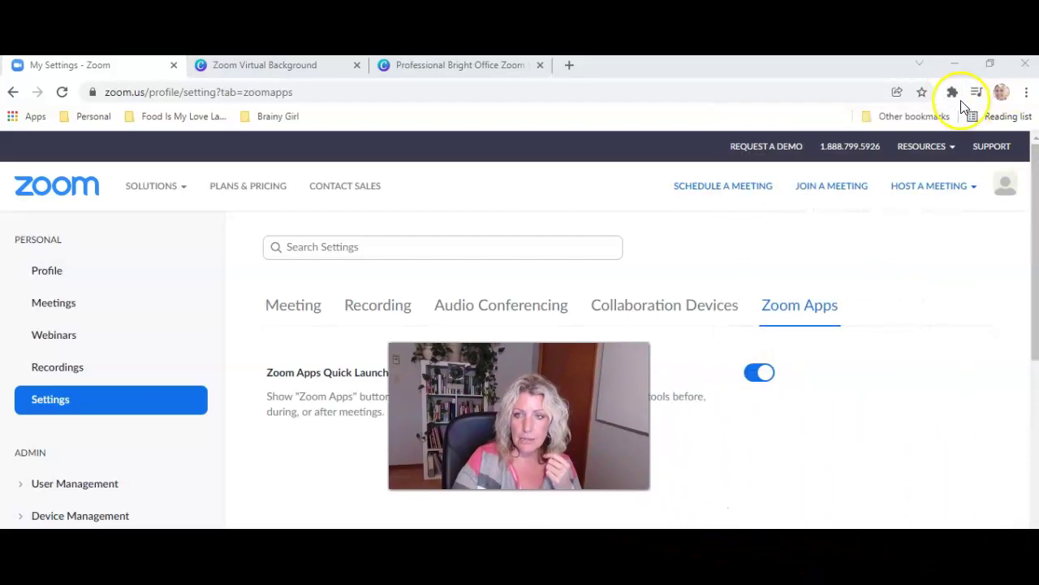
{"action": "left_click", "coordinate": [952, 92]}
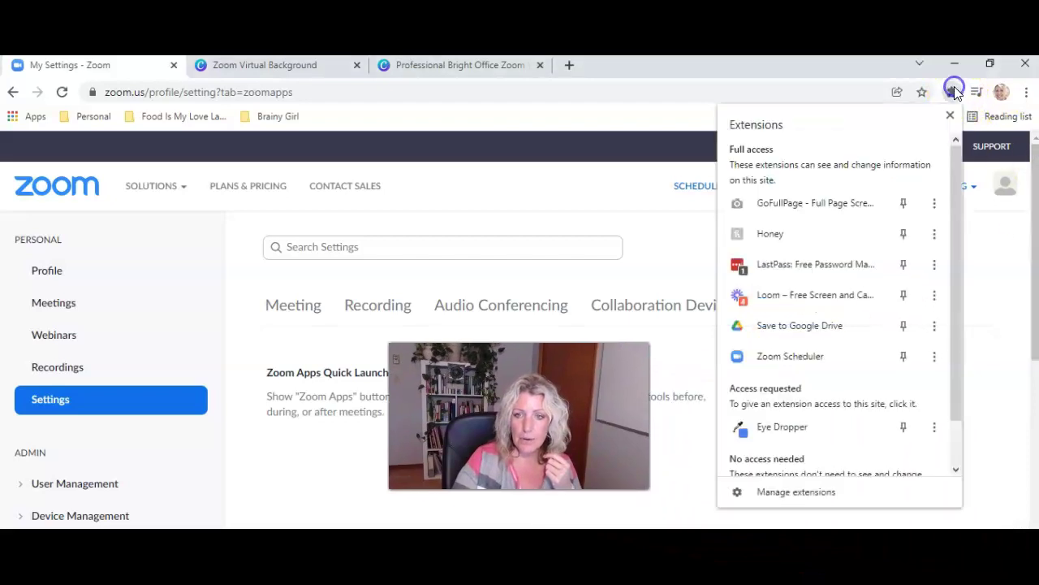
{"action": "left_click", "coordinate": [778, 358]}
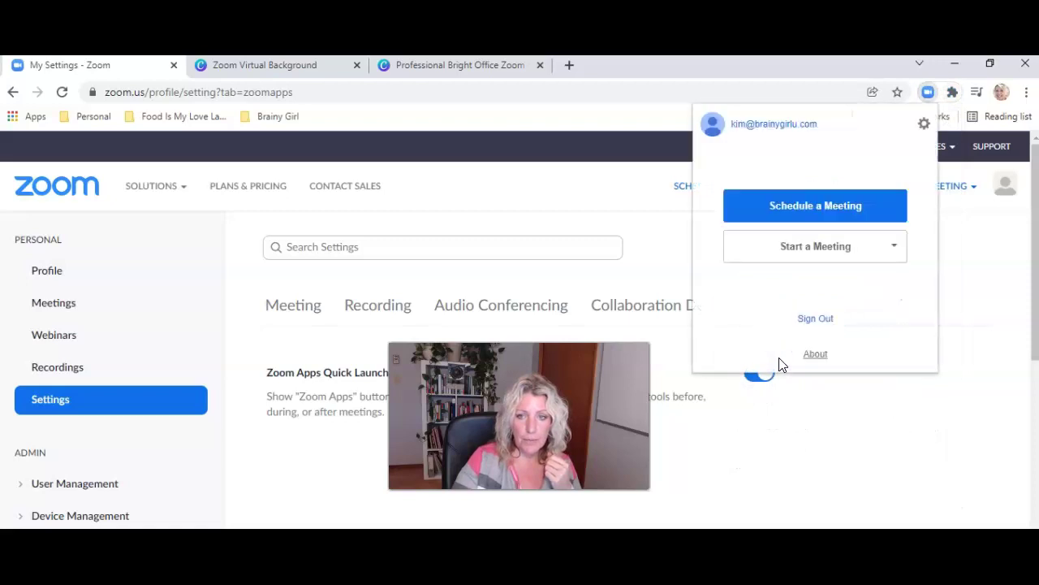
{"action": "left_click", "coordinate": [849, 206]}
{"action": "left_click", "coordinate": [893, 245]}
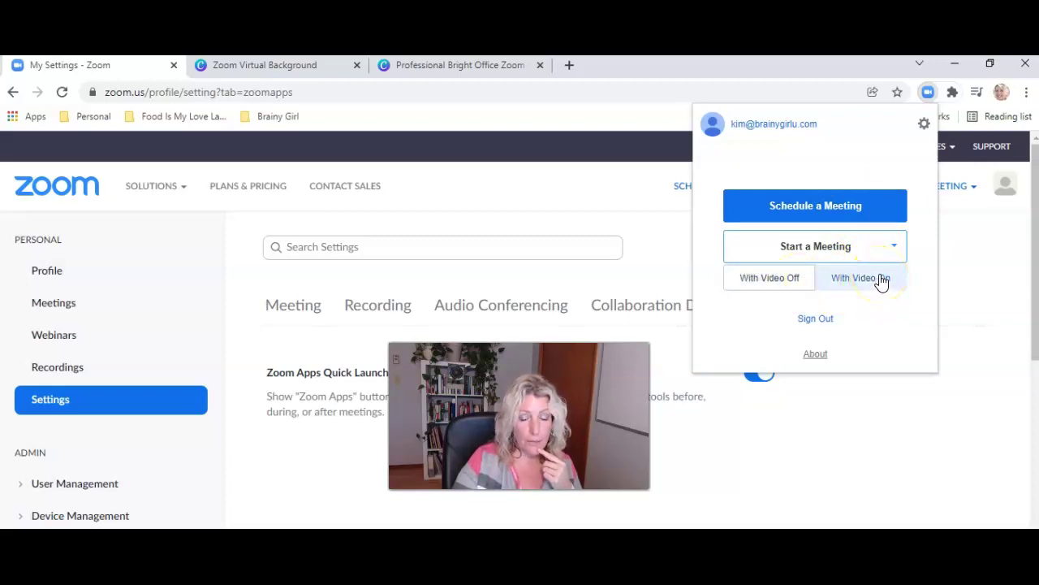
{"action": "left_click", "coordinate": [882, 280]}
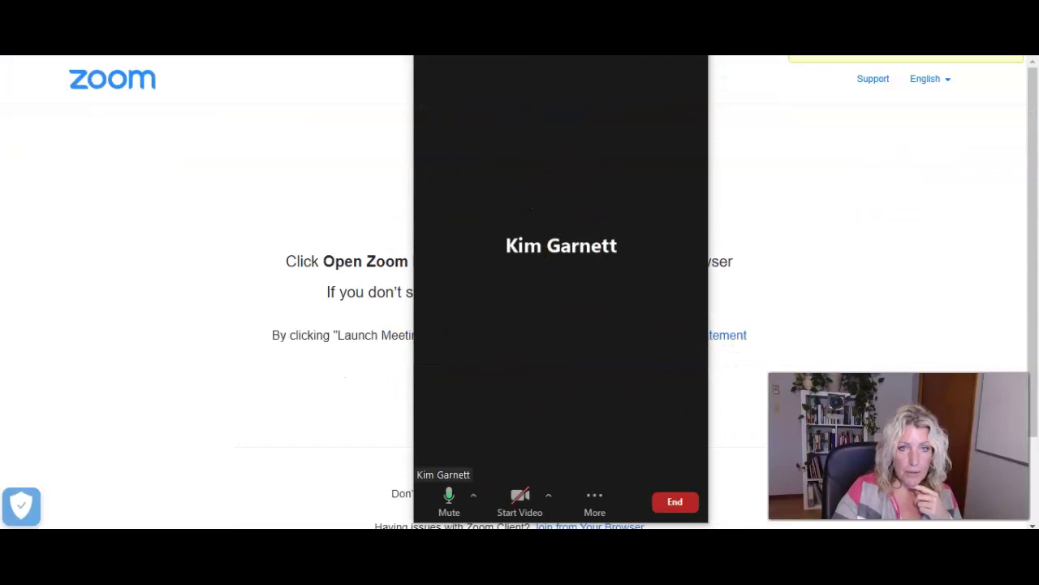
{"action": "double_click", "coordinate": [601, 290]}
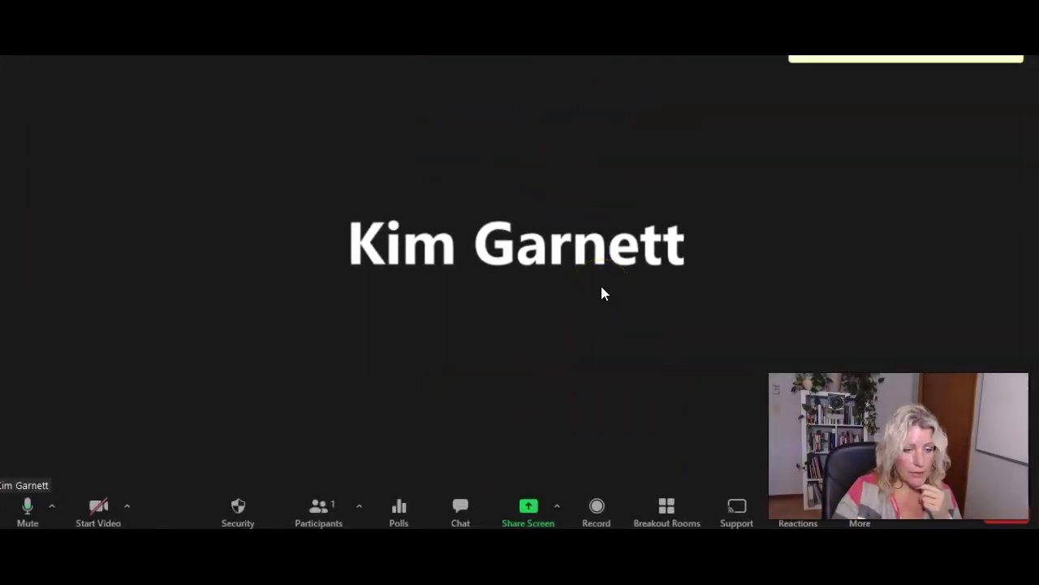
- Switch the meeting camera to VGA WebCam, start the video to check the picture, and stop it again
{"action": "left_click", "coordinate": [128, 507]}
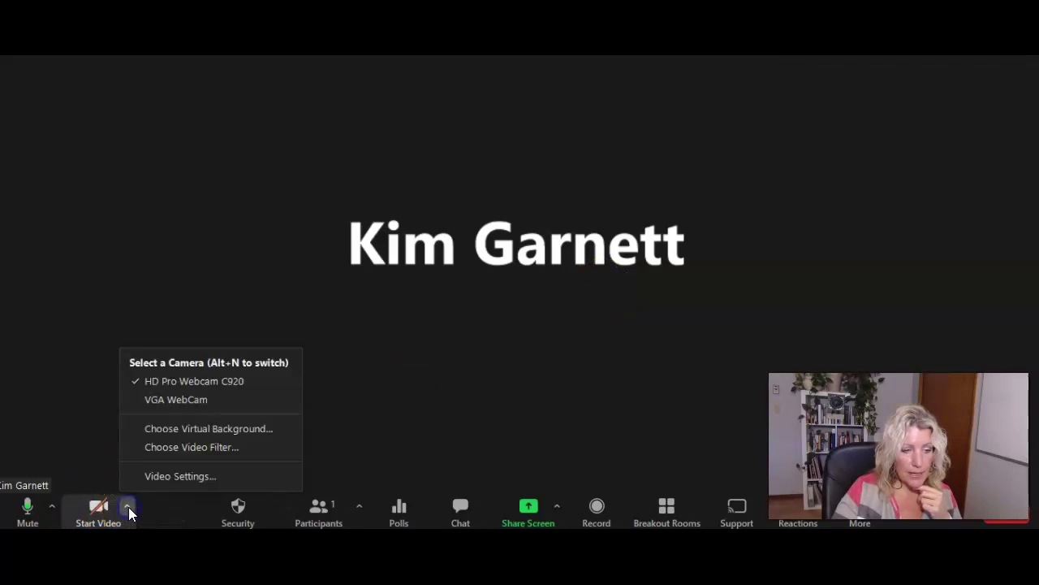
{"action": "left_click", "coordinate": [173, 402]}
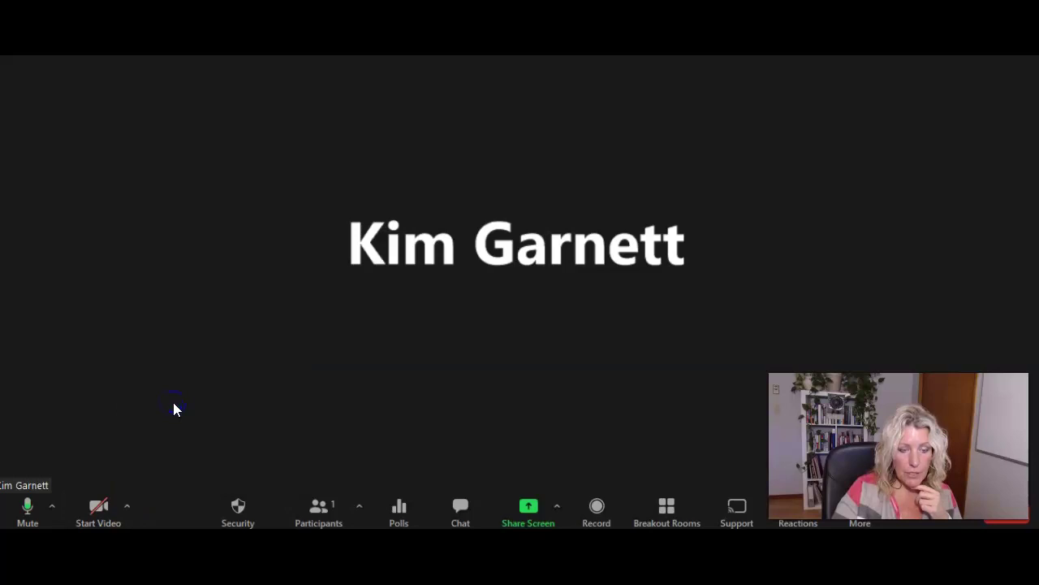
{"action": "left_click", "coordinate": [98, 520]}
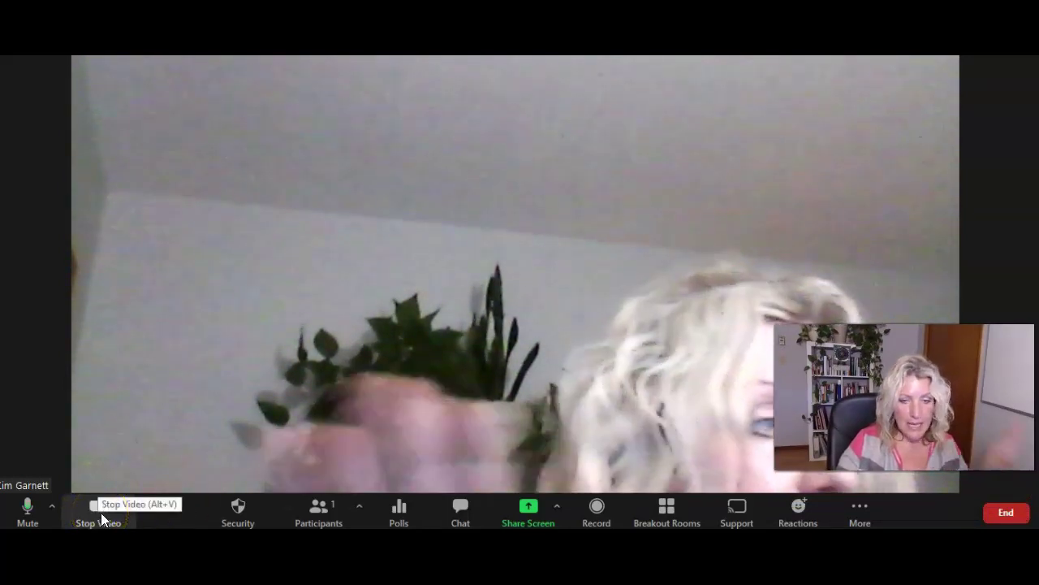
{"action": "left_click", "coordinate": [111, 510]}
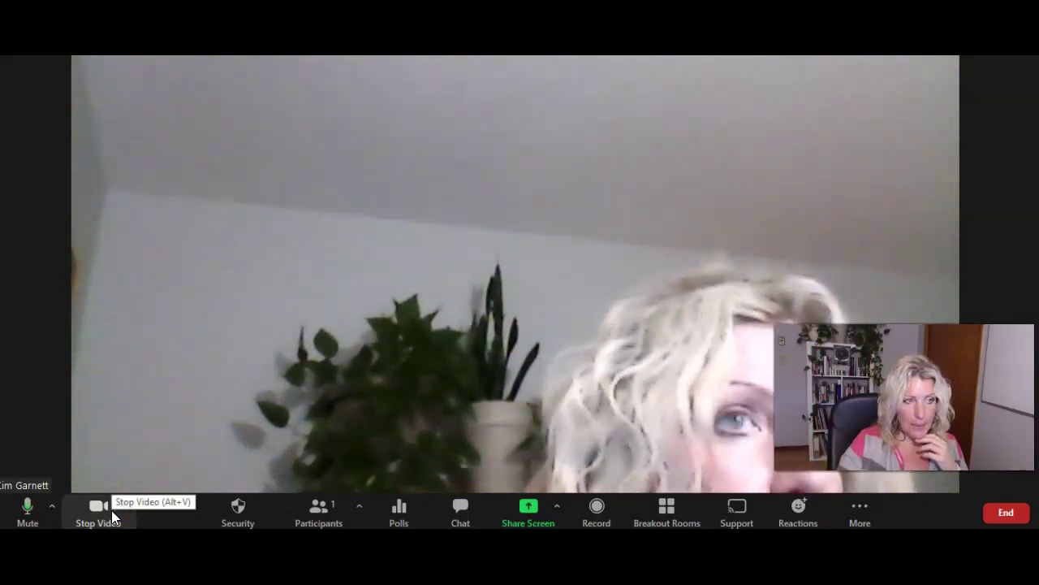
{"action": "left_click", "coordinate": [111, 509]}
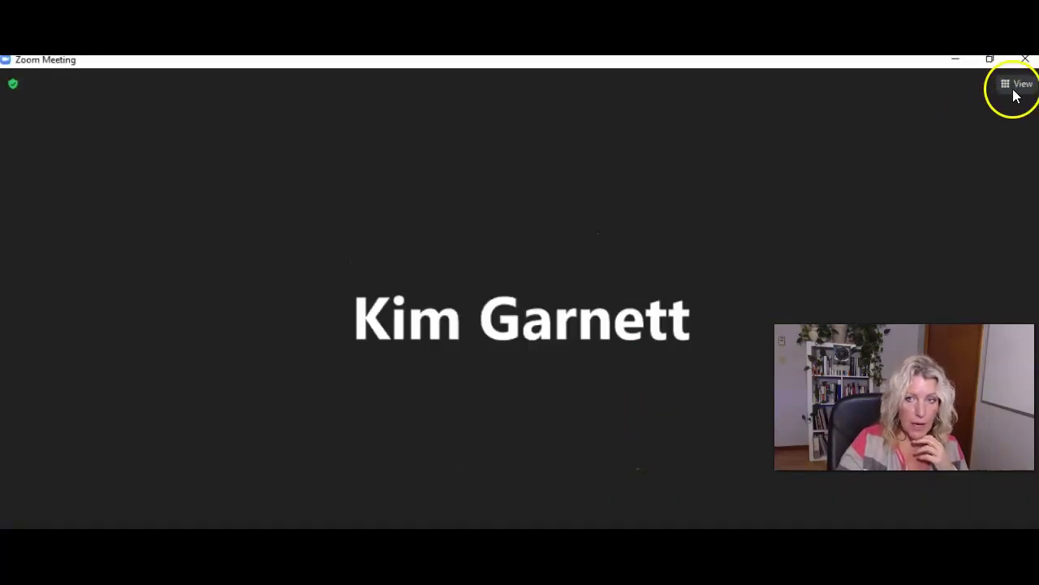
- Switch the meeting layout to Speaker view and back to Gallery view
{"action": "left_click", "coordinate": [1015, 93]}
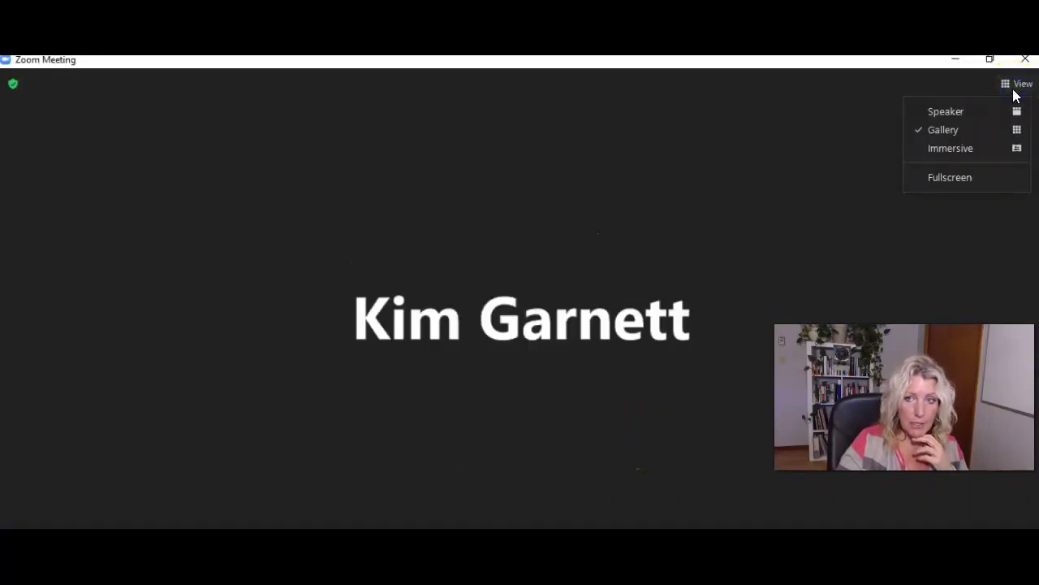
{"action": "left_click", "coordinate": [962, 114]}
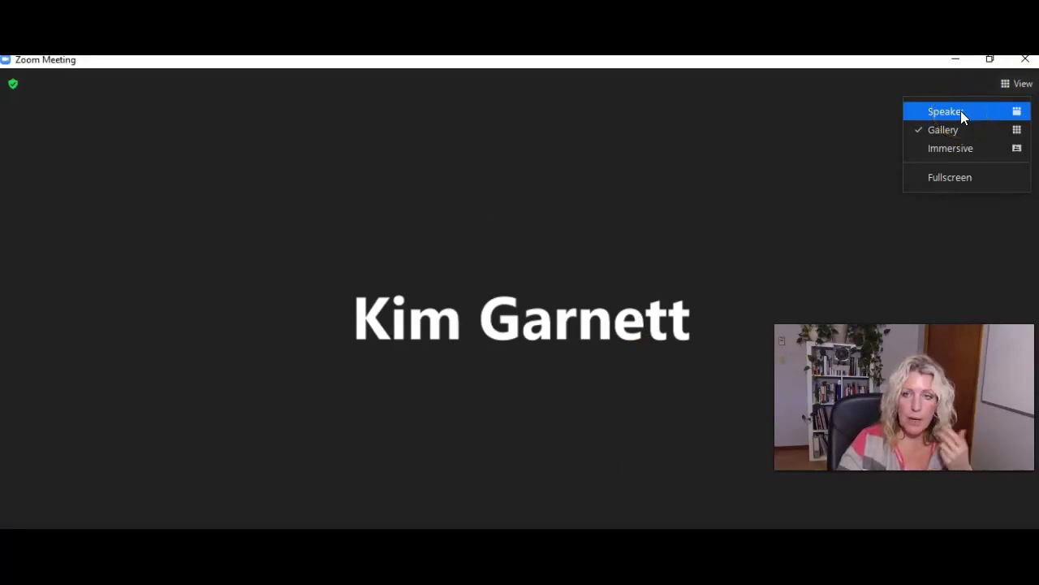
{"action": "left_click", "coordinate": [961, 113]}
{"action": "left_click", "coordinate": [1013, 84]}
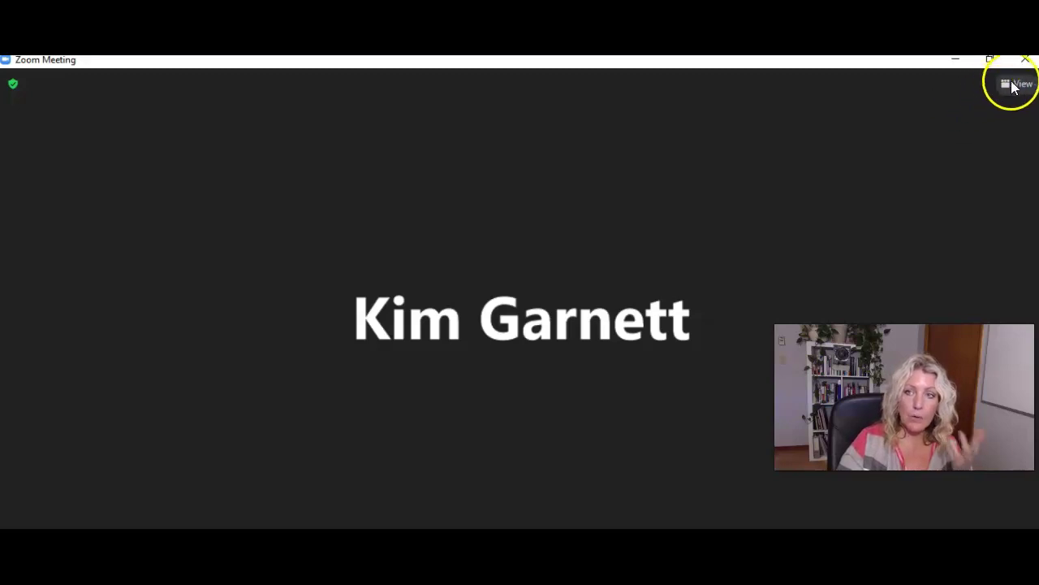
{"action": "left_click", "coordinate": [953, 128]}
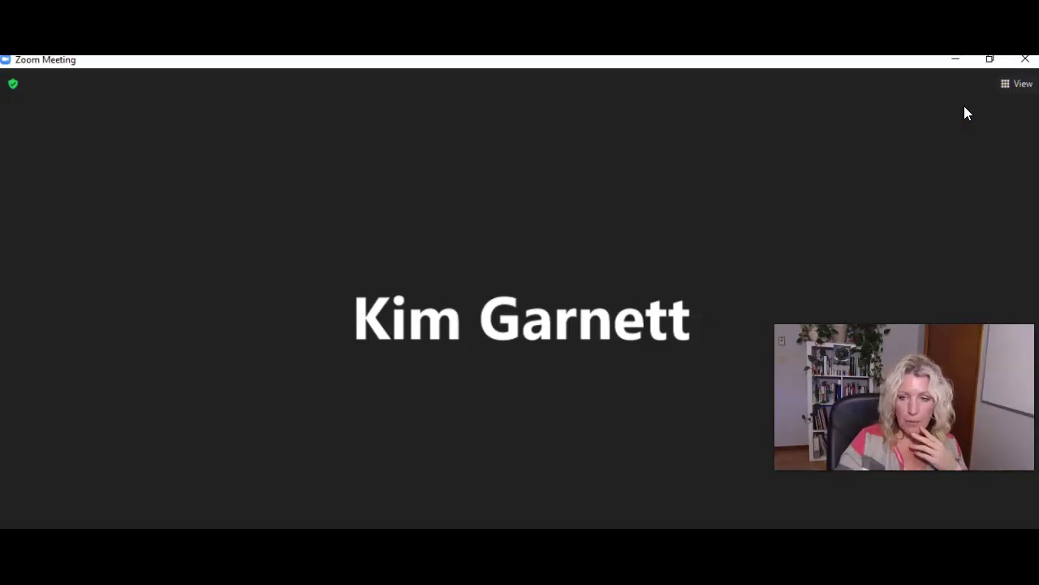
- Start Immersive view with the two-person fireplace scene and turn on the camera
{"action": "left_click", "coordinate": [1015, 84]}
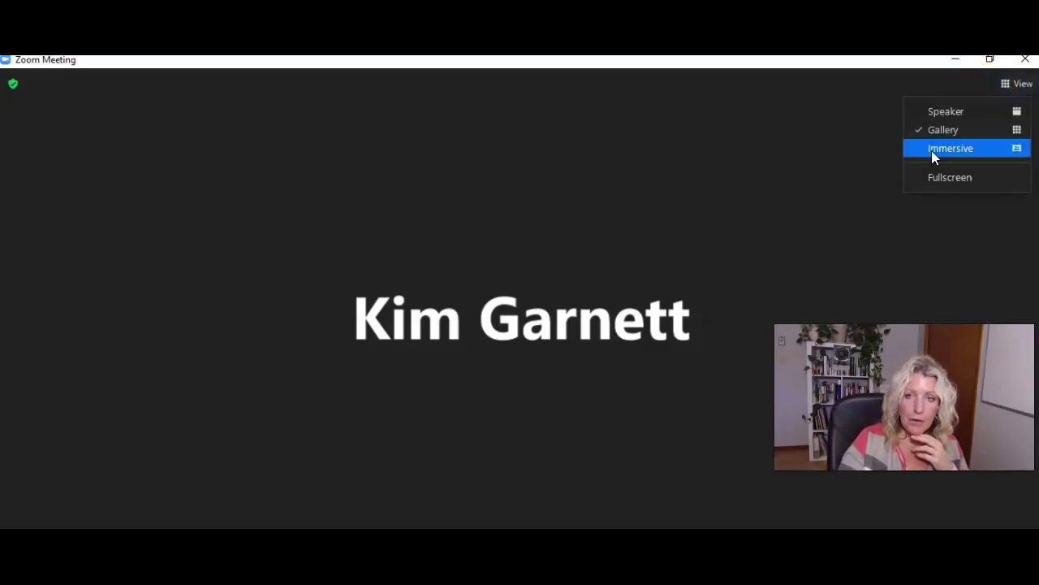
{"action": "left_click", "coordinate": [932, 151]}
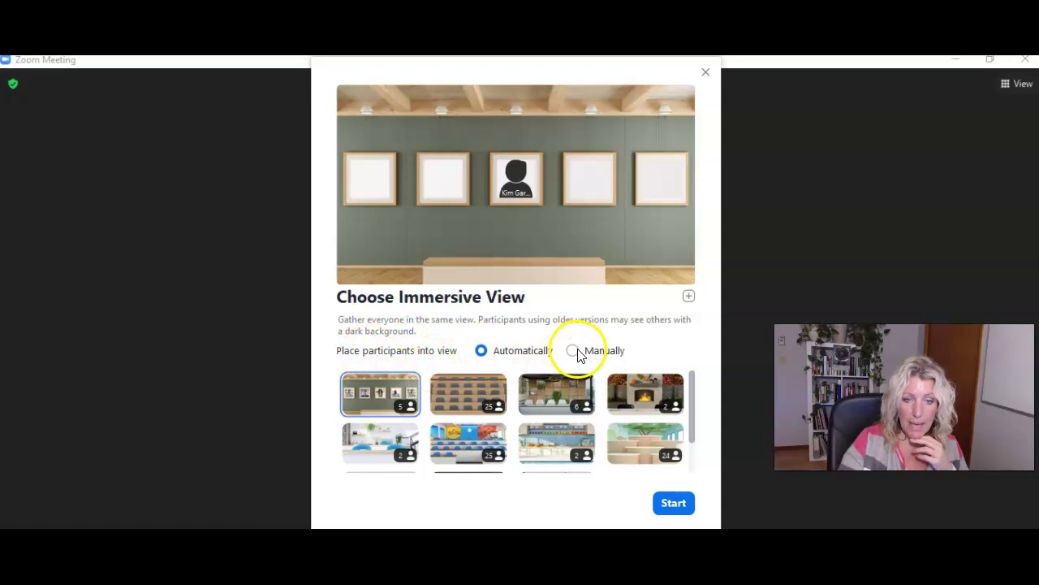
{"action": "left_click", "coordinate": [648, 394]}
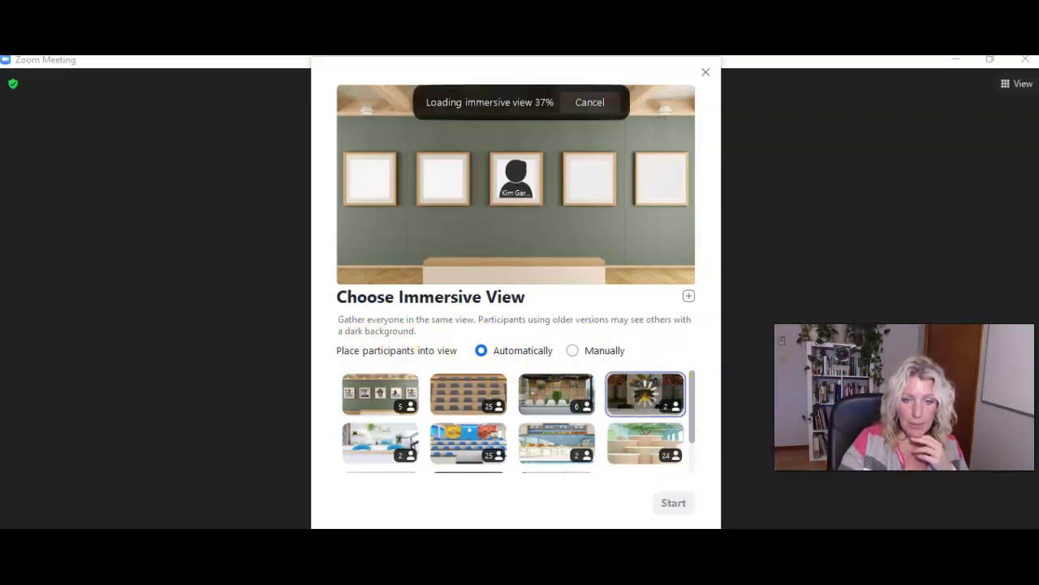
{"action": "key", "text": "alt+v"}
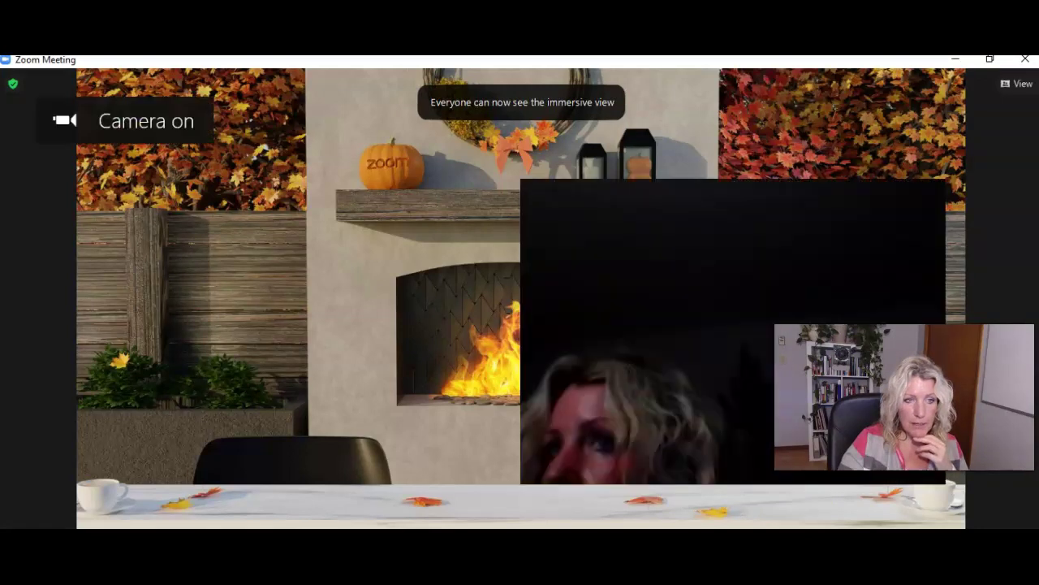
- Move the host's video over to the left chair in the immersive fireplace scene and adjust its placement
{"action": "left_click_drag", "start_coordinate": [671, 219], "coordinate": [337, 211]}
{"action": "left_click_drag", "start_coordinate": [259, 424], "coordinate": [348, 427]}
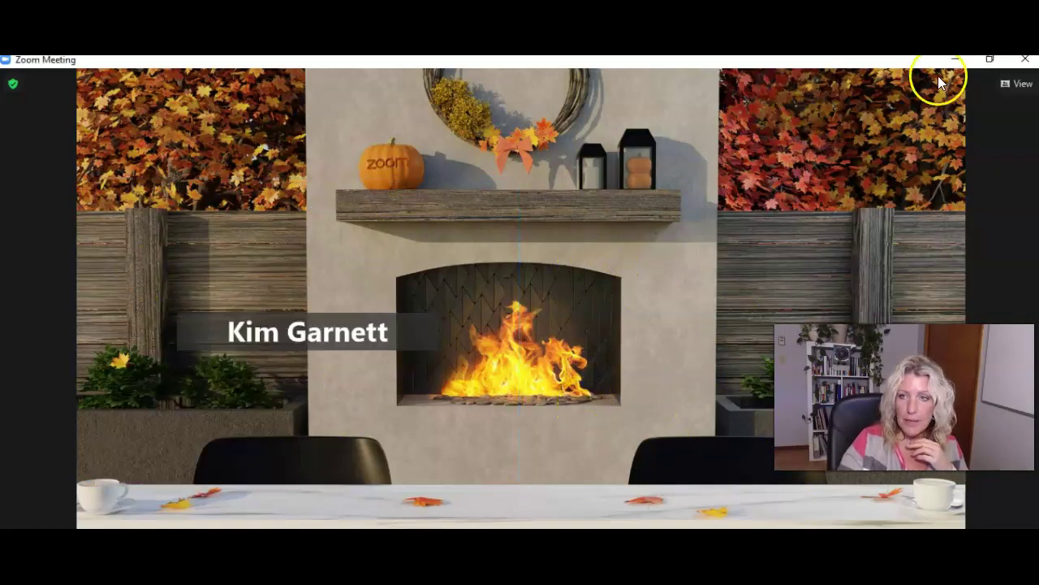
- Switch the meeting to full screen and exit back to the windowed view
{"action": "left_click", "coordinate": [1021, 84]}
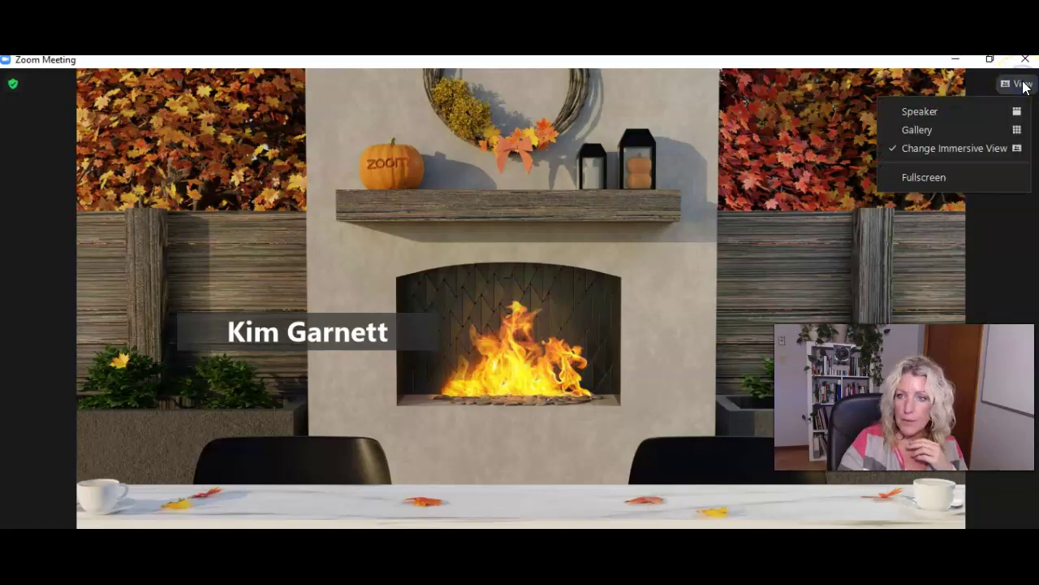
{"action": "left_click", "coordinate": [923, 177]}
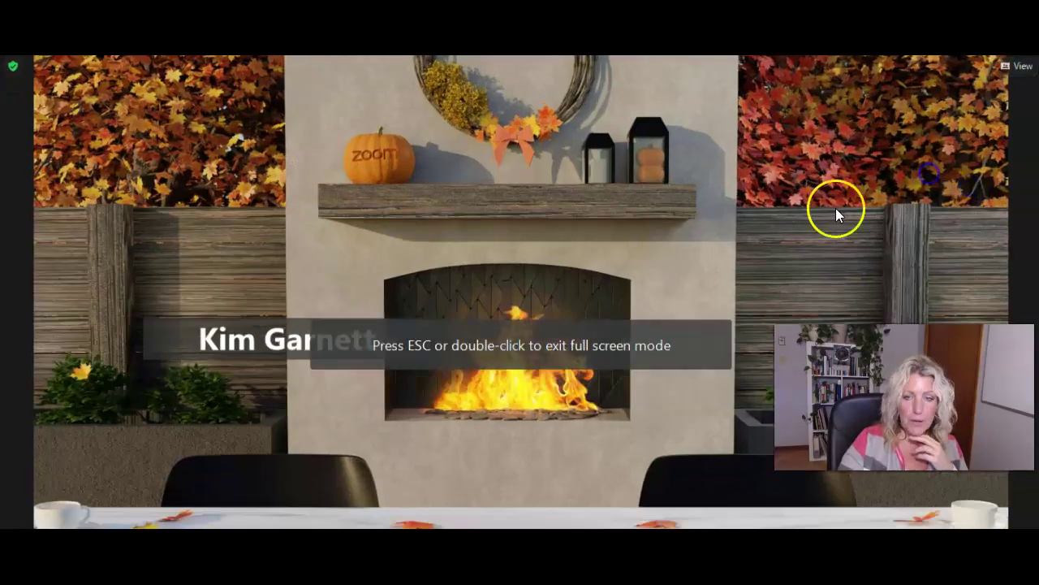
{"action": "double_click", "coordinate": [377, 445]}
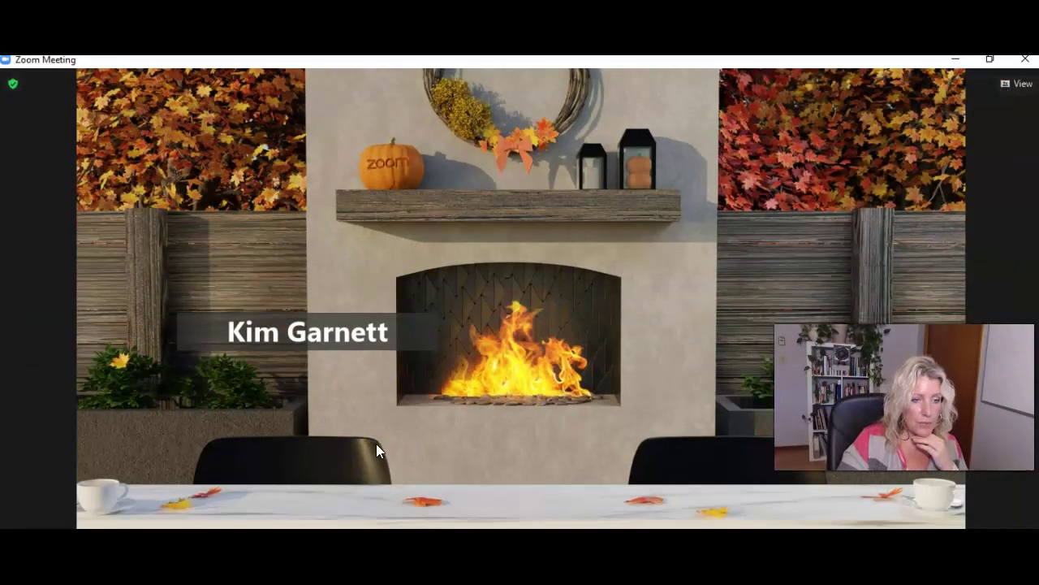
- Review the meeting information for the personal meeting room, including its ID, passcode and invite link fields
{"action": "left_click", "coordinate": [14, 85]}
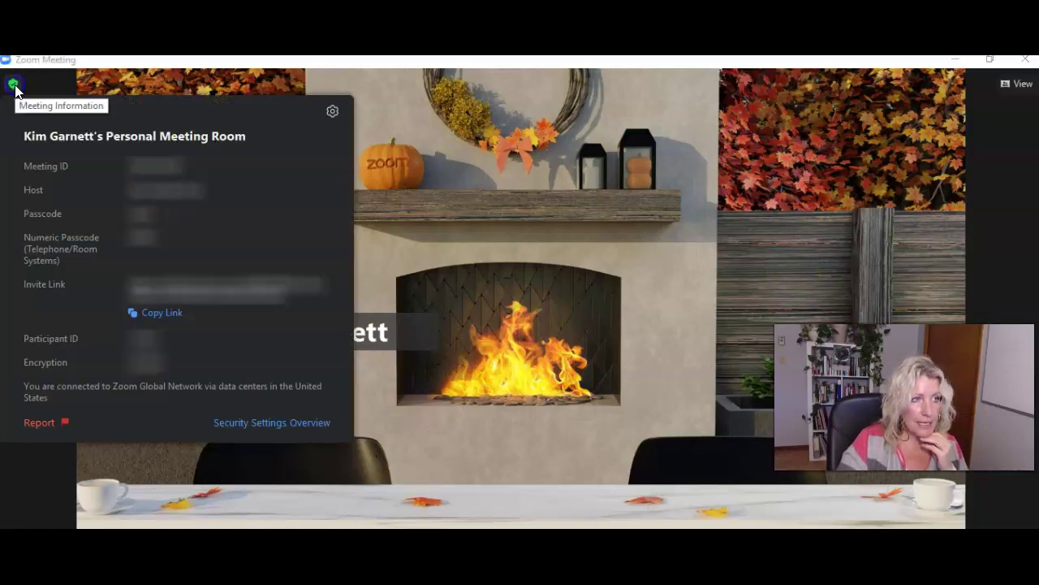
{"action": "left_click", "coordinate": [12, 85]}
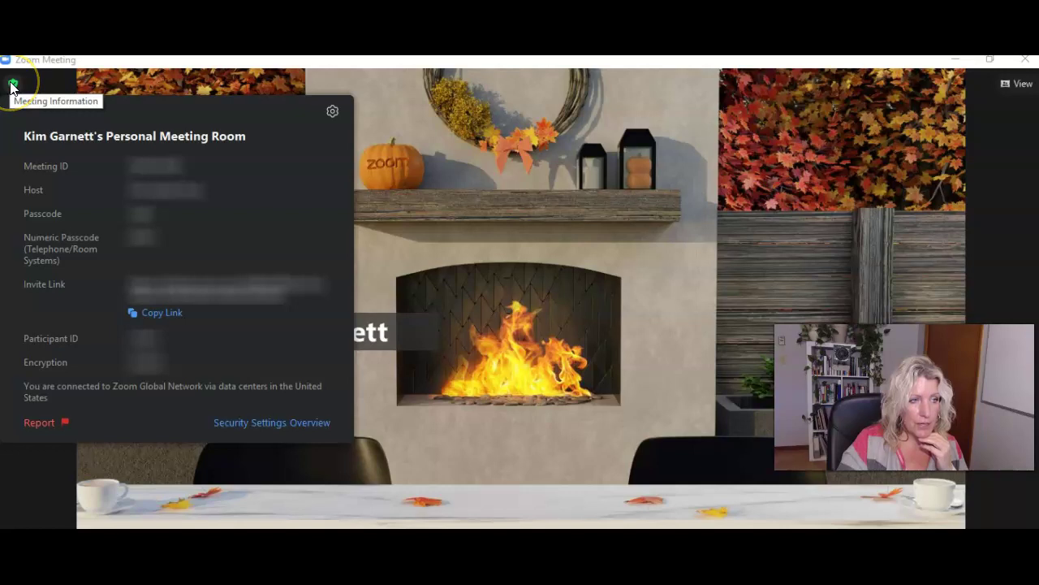
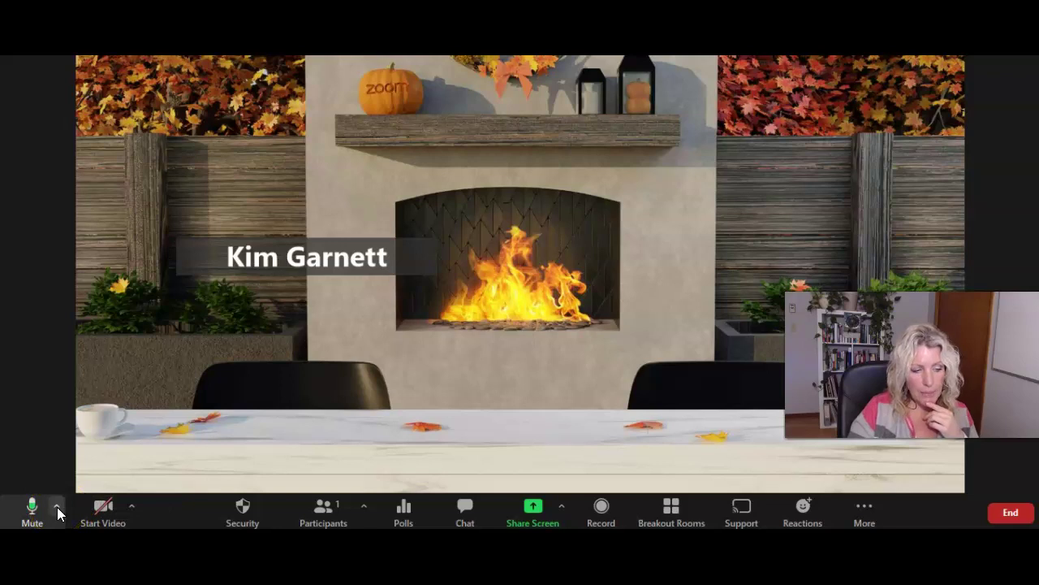
- Open the audio settings from the meeting's microphone options and bring the Settings window fully into view
{"action": "left_click", "coordinate": [57, 508]}
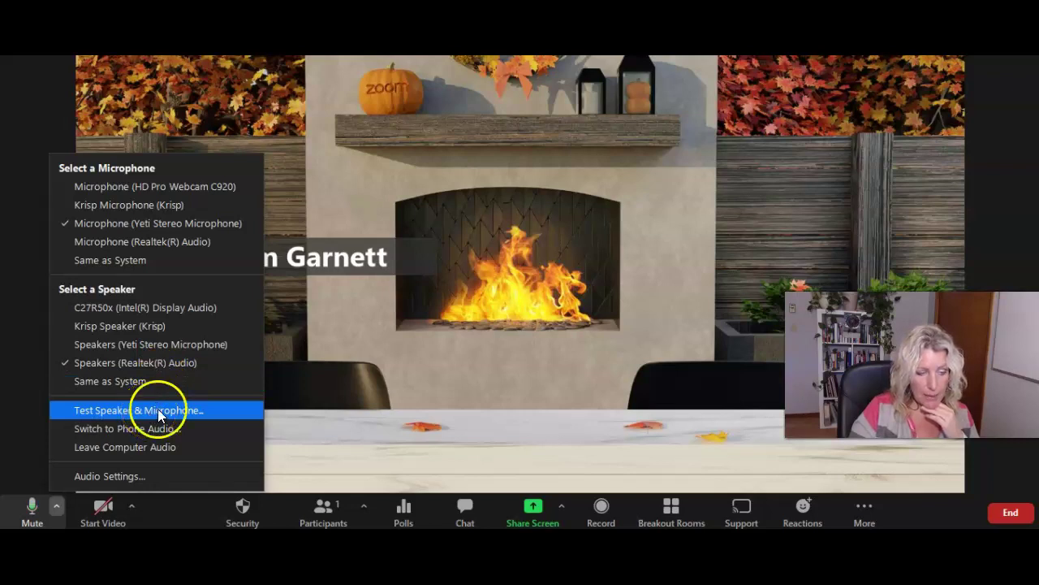
{"action": "left_click", "coordinate": [115, 476]}
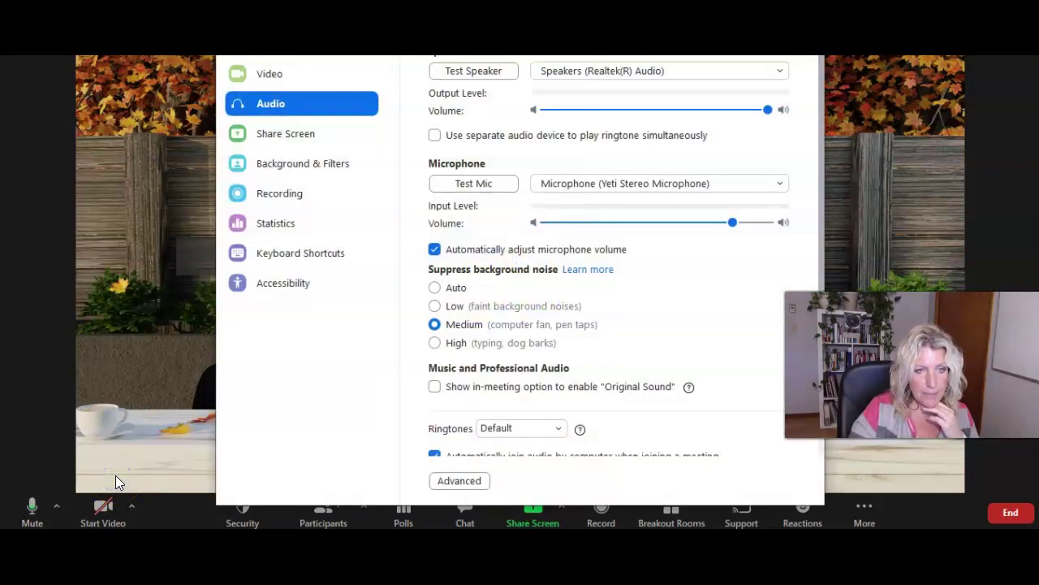
{"action": "left_click_drag", "start_coordinate": [395, 14], "coordinate": [379, 72]}
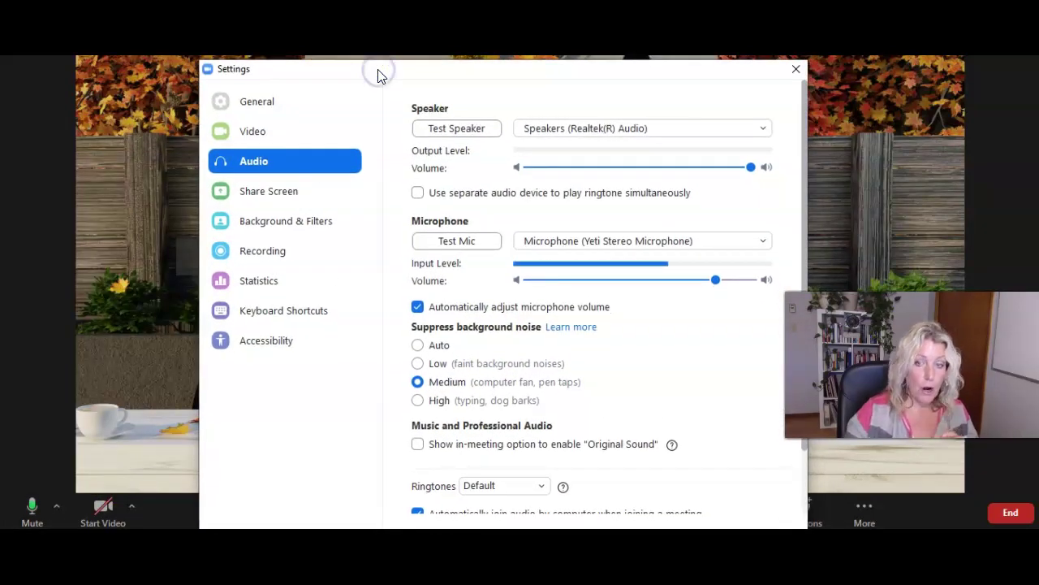
- In the General settings, enable automatically copying the invite link once the meeting starts and showing the connected time
{"action": "left_click", "coordinate": [252, 99]}
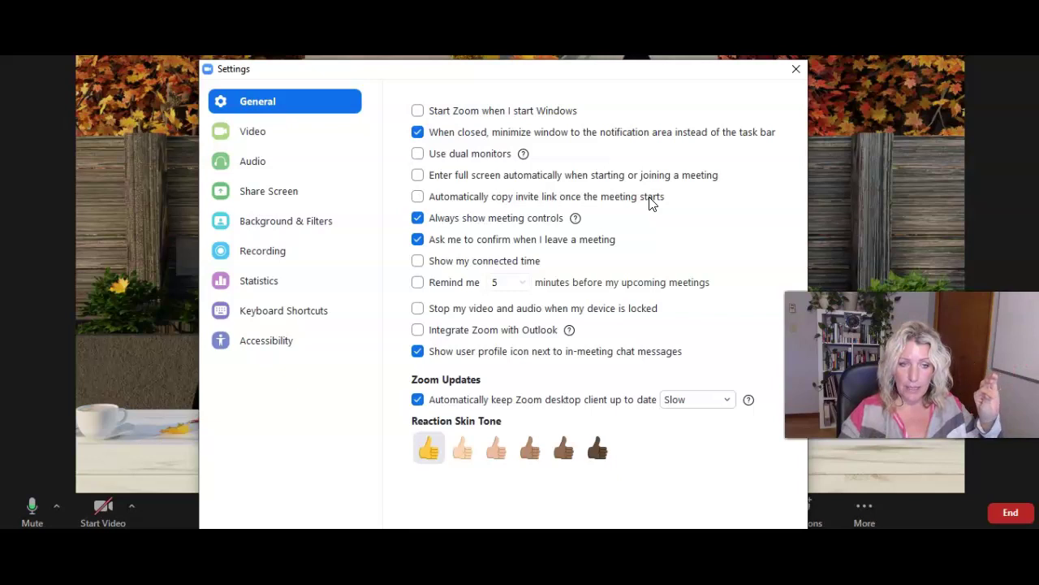
{"action": "left_click", "coordinate": [417, 197]}
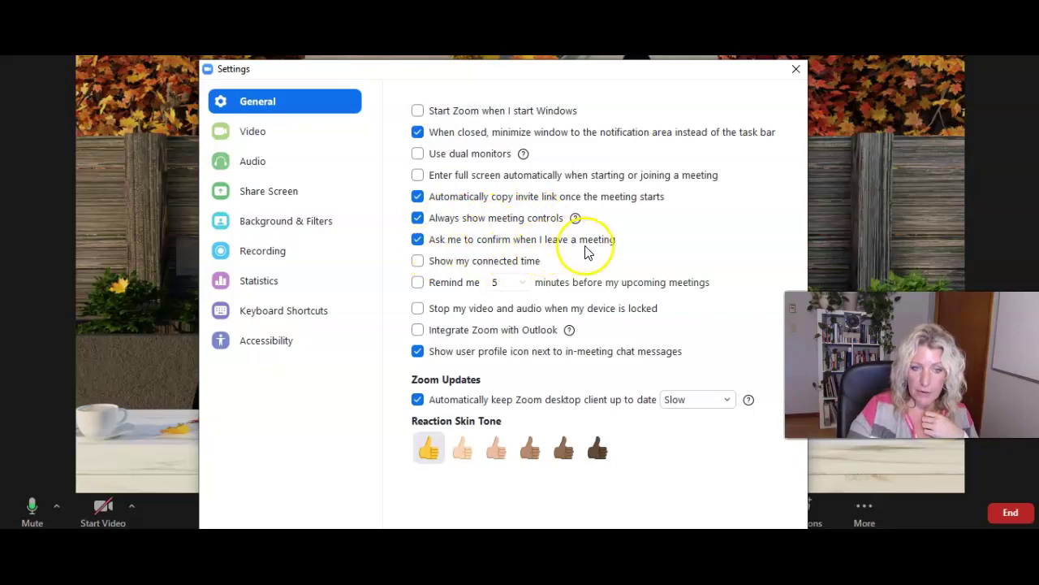
{"action": "left_click", "coordinate": [415, 265]}
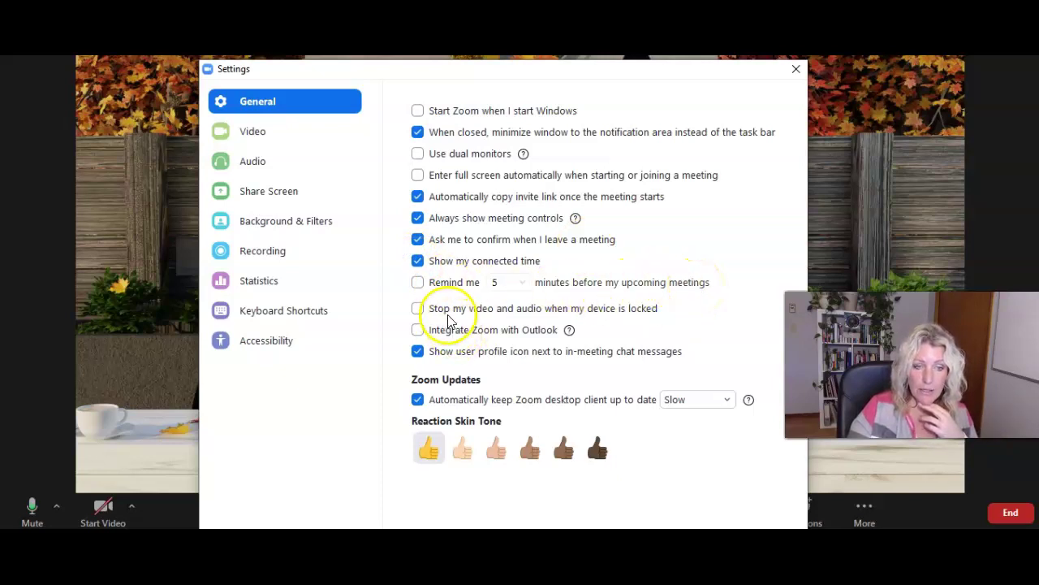
{"action": "left_click", "coordinate": [603, 315]}
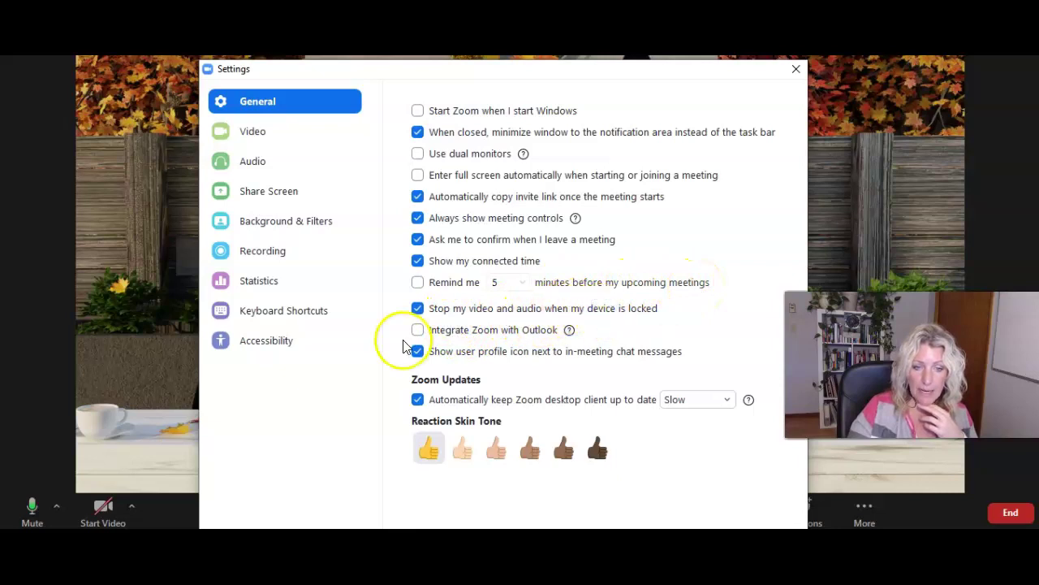
{"action": "left_click", "coordinate": [416, 309]}
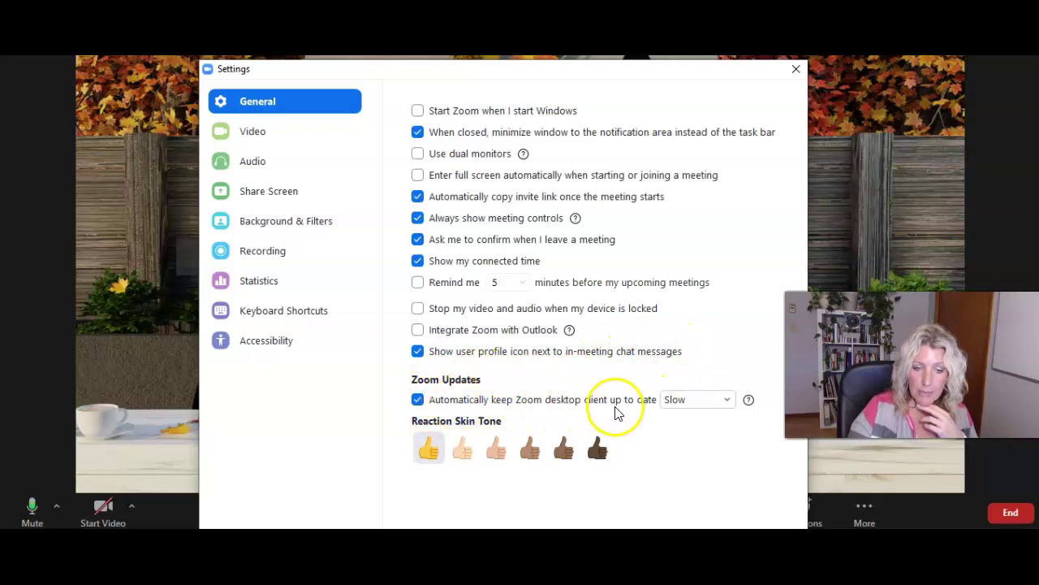
- Check the Slow and Fast choices for desktop client updates, keep Slow, and set the reaction skin tone to the lightest thumb
{"action": "left_click", "coordinate": [620, 412]}
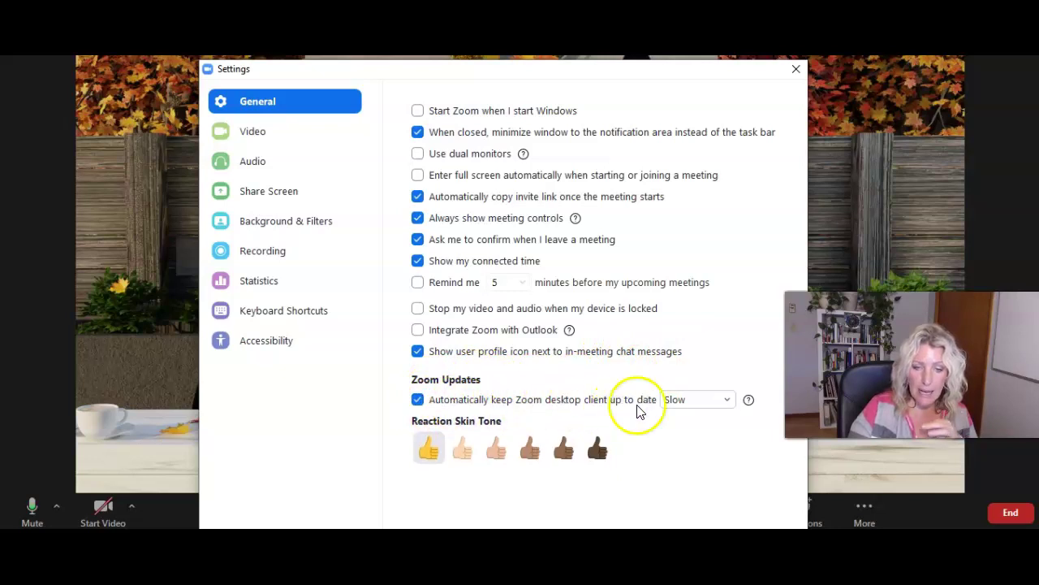
{"action": "left_click", "coordinate": [718, 401]}
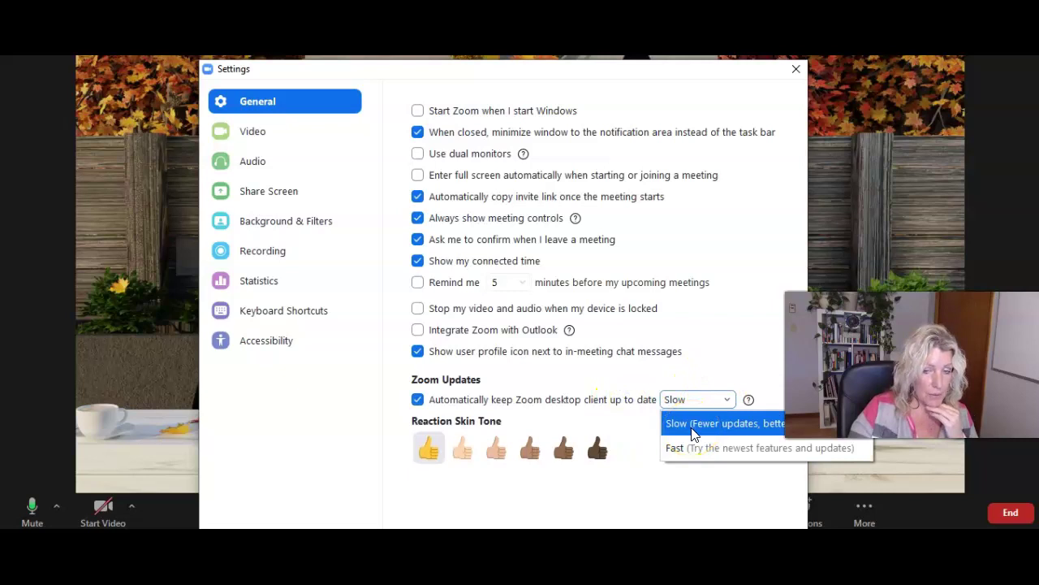
{"action": "left_click", "coordinate": [688, 451]}
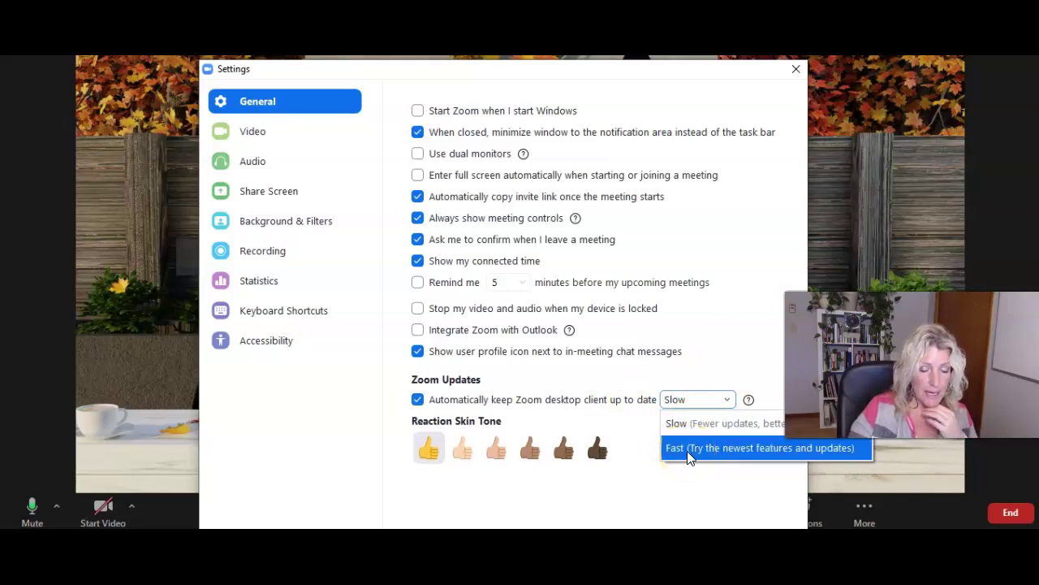
{"action": "left_click", "coordinate": [485, 476]}
{"action": "left_click", "coordinate": [465, 449]}
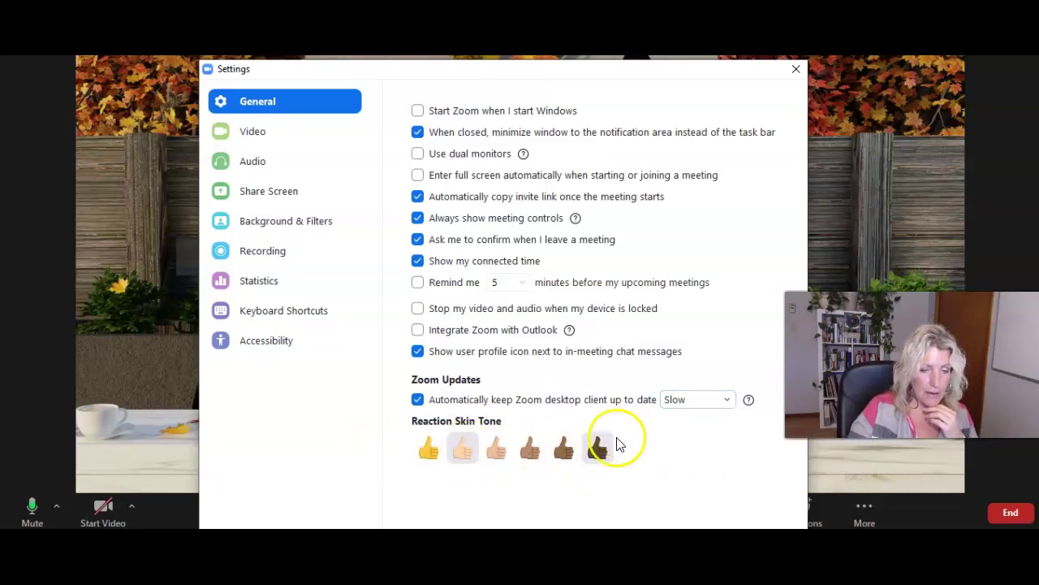
- Review the Video settings, covering the camera choices, appearance touch-up, participant display options and advanced rendering options, keeping VGA WebCam as the camera
{"action": "left_click", "coordinate": [280, 134]}
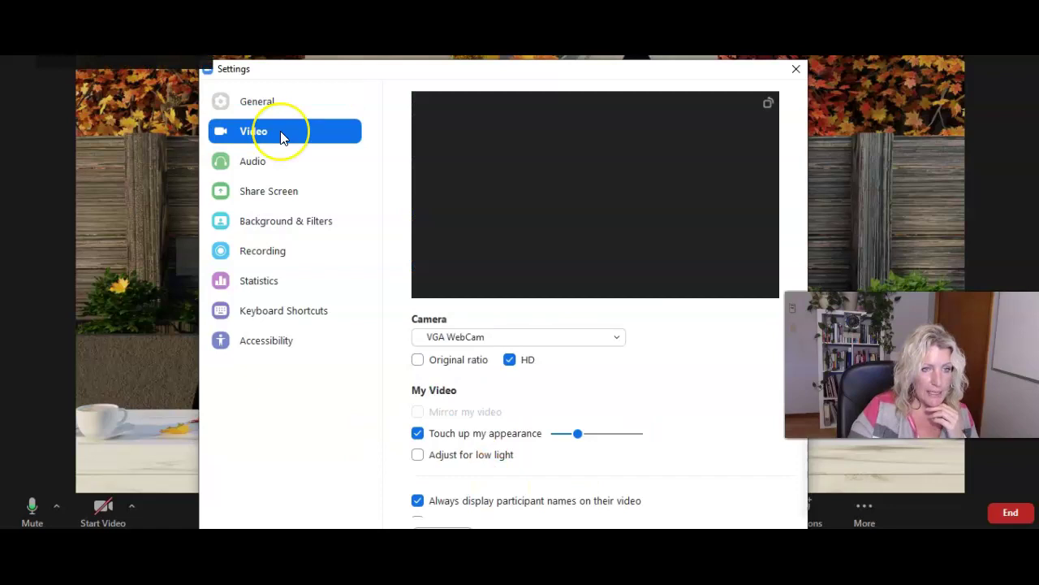
{"action": "left_click", "coordinate": [475, 338]}
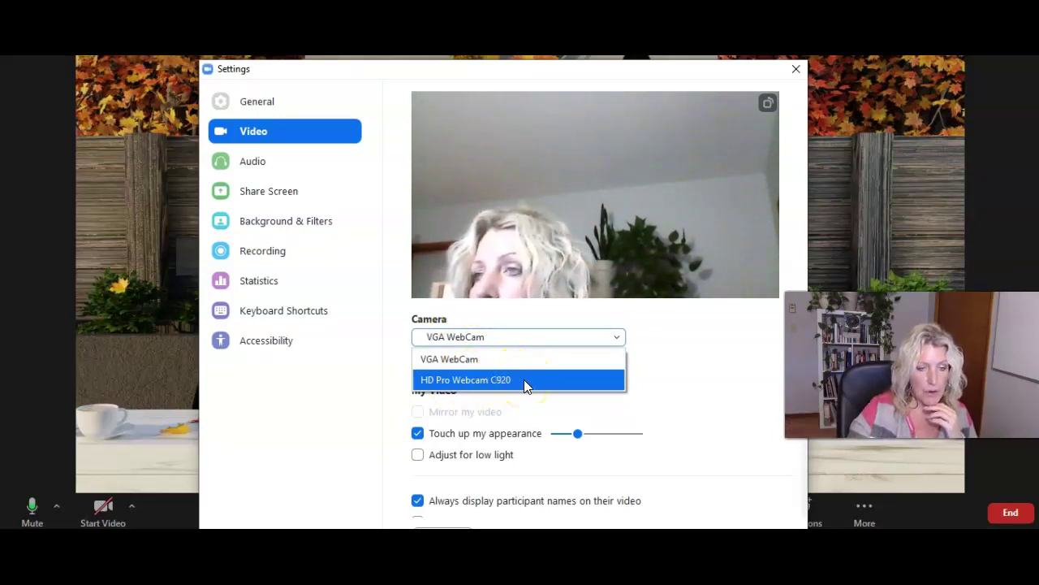
{"action": "left_click", "coordinate": [471, 363]}
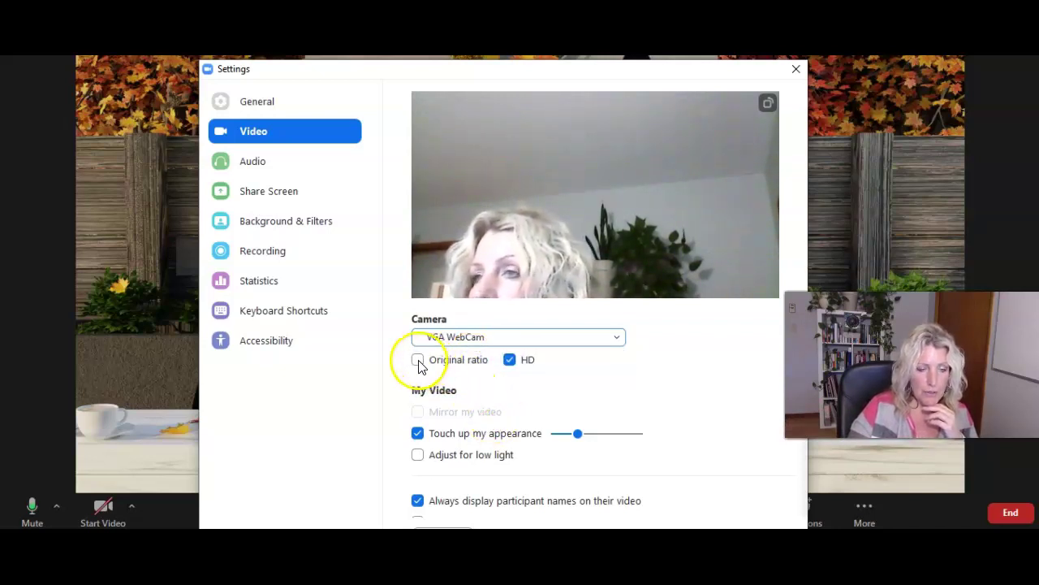
{"action": "scroll", "coordinate": [410, 365], "scroll_direction": "down", "scroll_amount": 1}
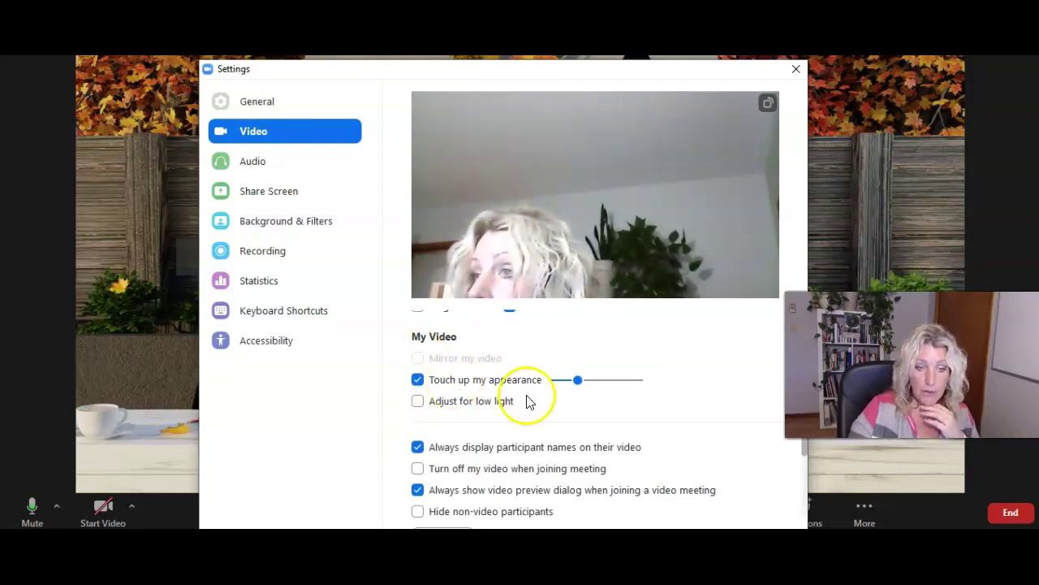
{"action": "mouse_move", "coordinate": [579, 381]}
{"action": "left_mouse_down"}
{"action": "mouse_move", "coordinate": [597, 385]}
{"action": "mouse_move", "coordinate": [578, 380]}
{"action": "left_mouse_up"}
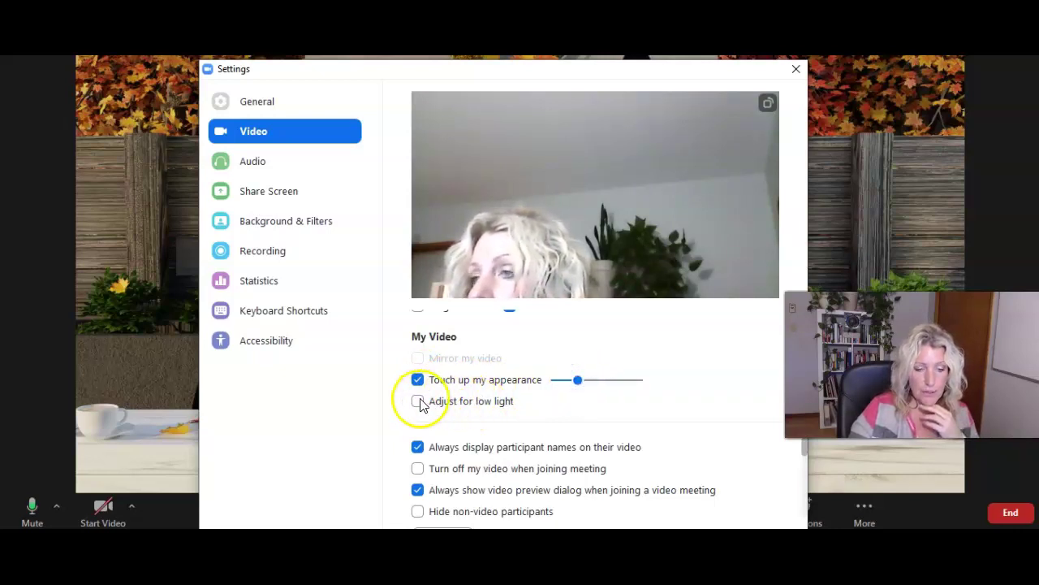
{"action": "scroll", "coordinate": [656, 390], "scroll_direction": "down", "scroll_amount": 3}
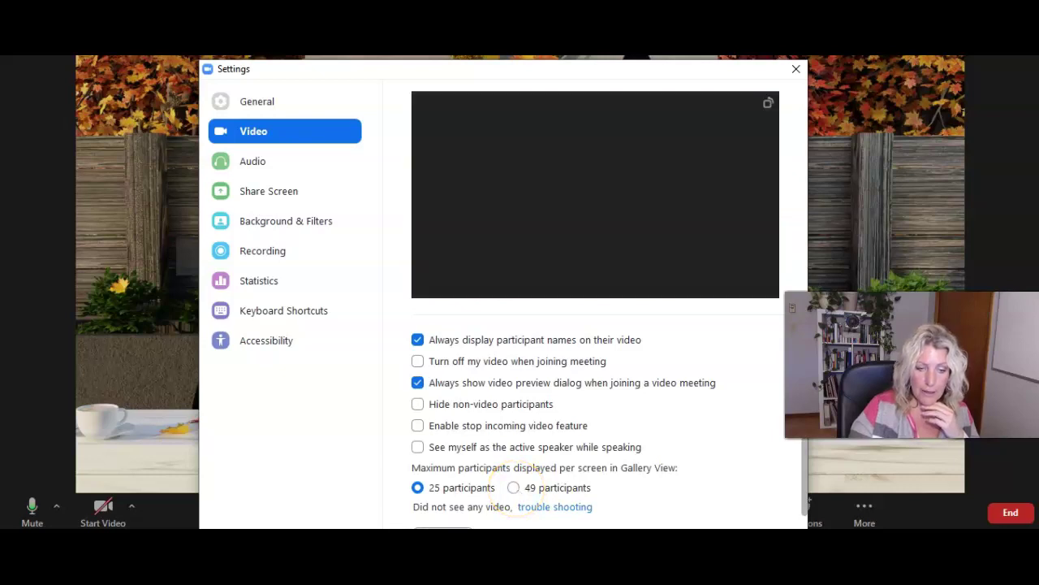
{"action": "left_click", "coordinate": [443, 534]}
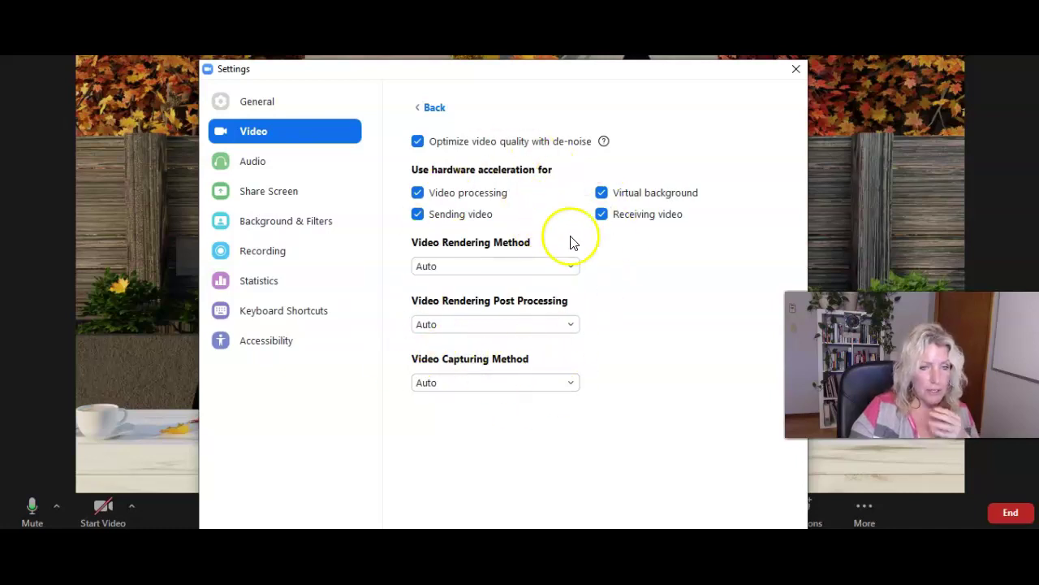
- Review the speaker and microphone choices in the Audio settings
{"action": "left_click", "coordinate": [271, 166]}
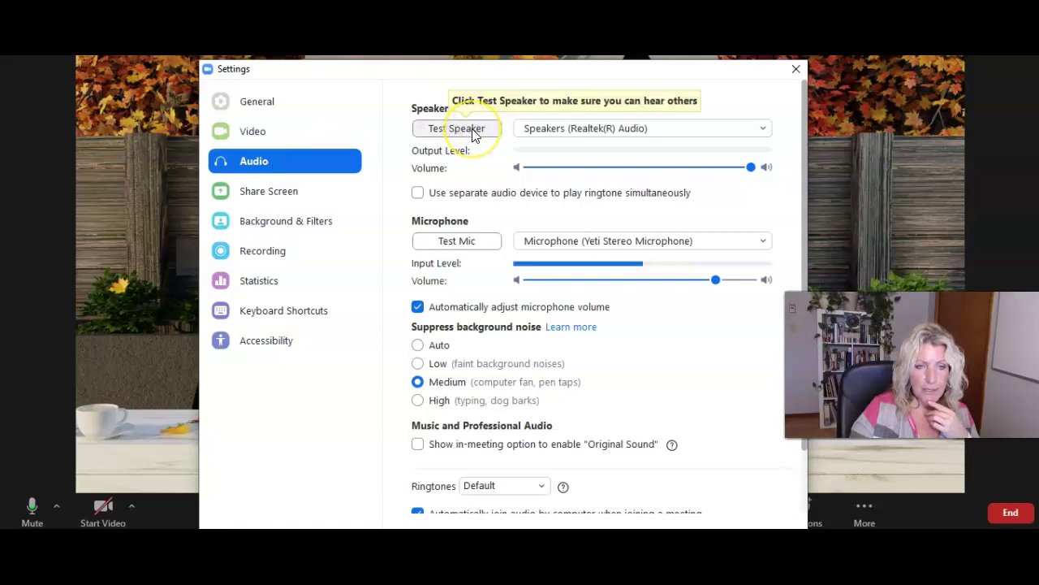
{"action": "left_click", "coordinate": [585, 130]}
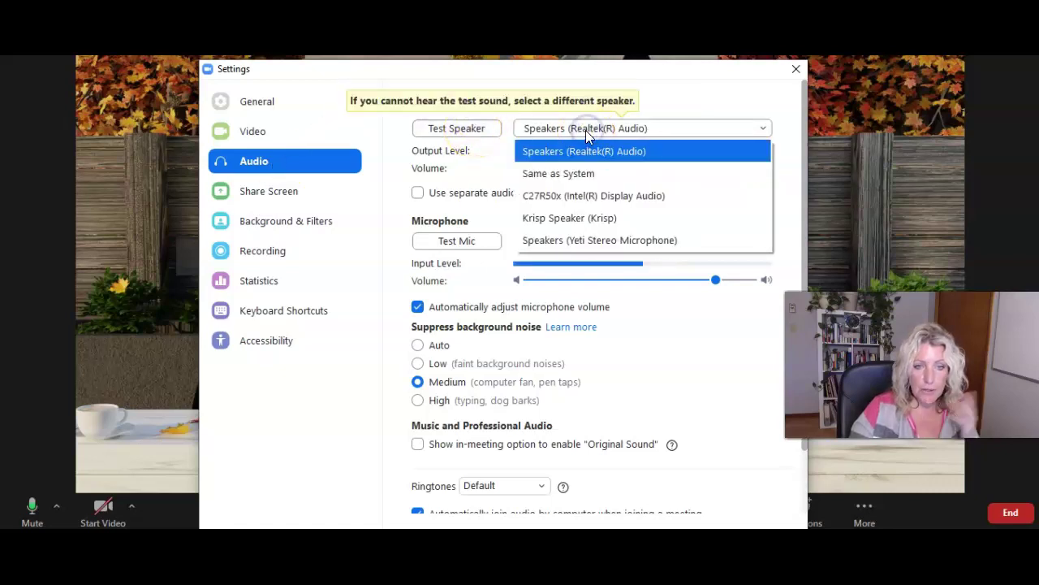
{"action": "left_click", "coordinate": [586, 130]}
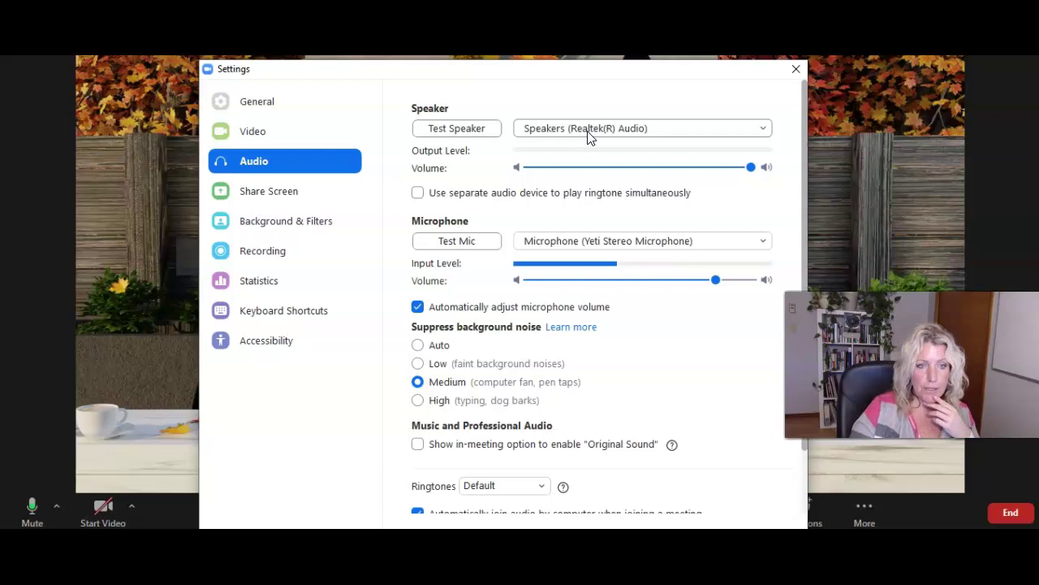
{"action": "left_click", "coordinate": [585, 245]}
{"action": "left_click", "coordinate": [584, 244]}
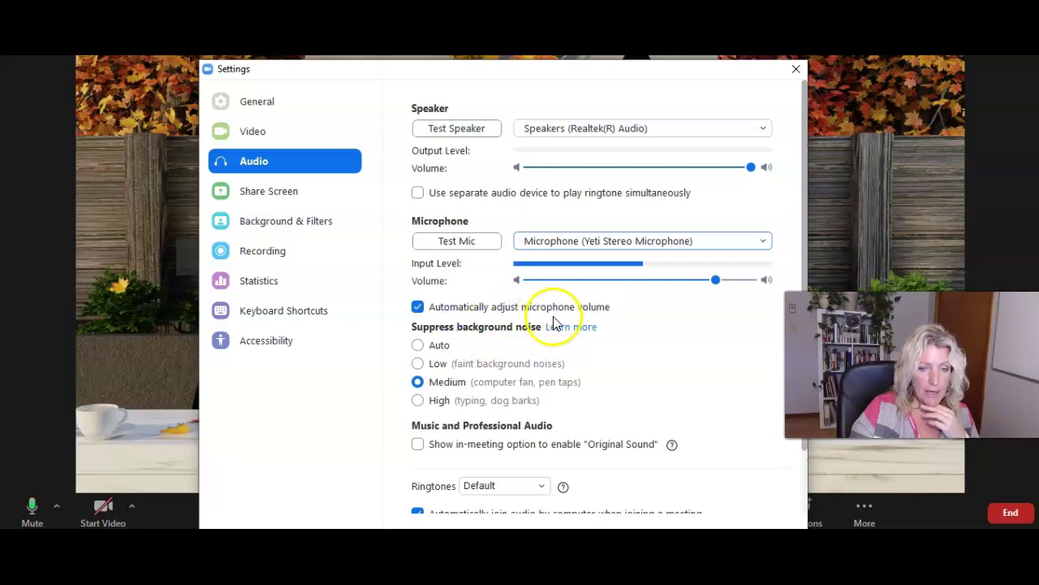
- Turn on the in-meeting "Original Sound" option to check its music and professional audio sub-options, and turn it off again
{"action": "scroll", "coordinate": [658, 311], "scroll_direction": "down", "scroll_amount": 2}
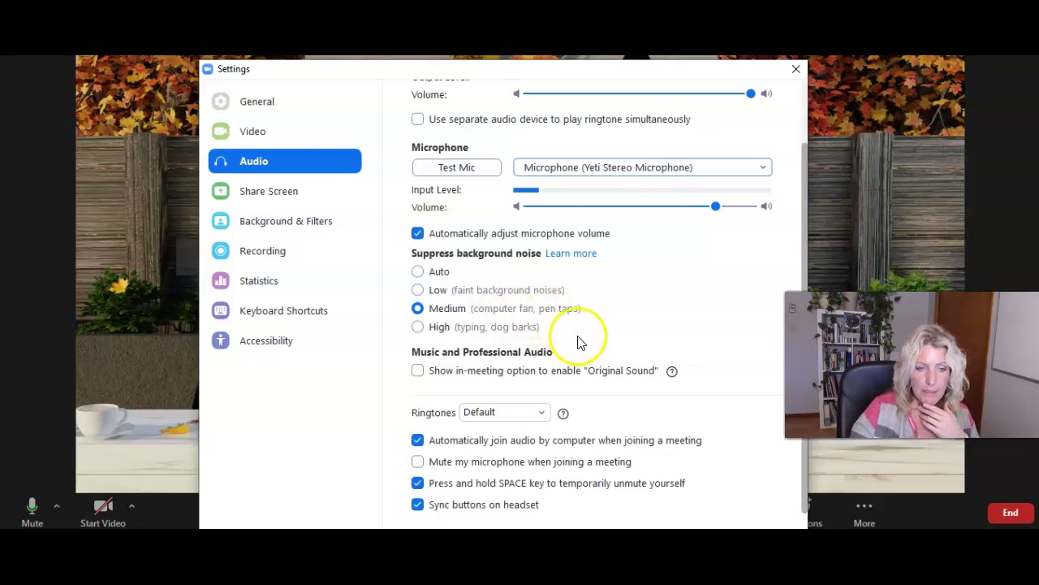
{"action": "left_click", "coordinate": [418, 370]}
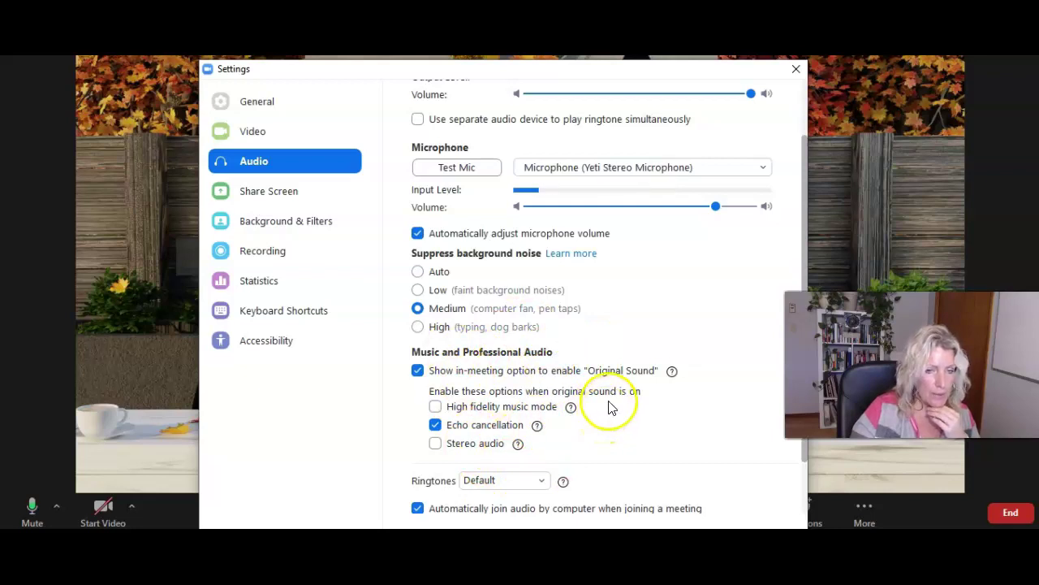
{"action": "scroll", "coordinate": [609, 418], "scroll_direction": "down", "scroll_amount": 3}
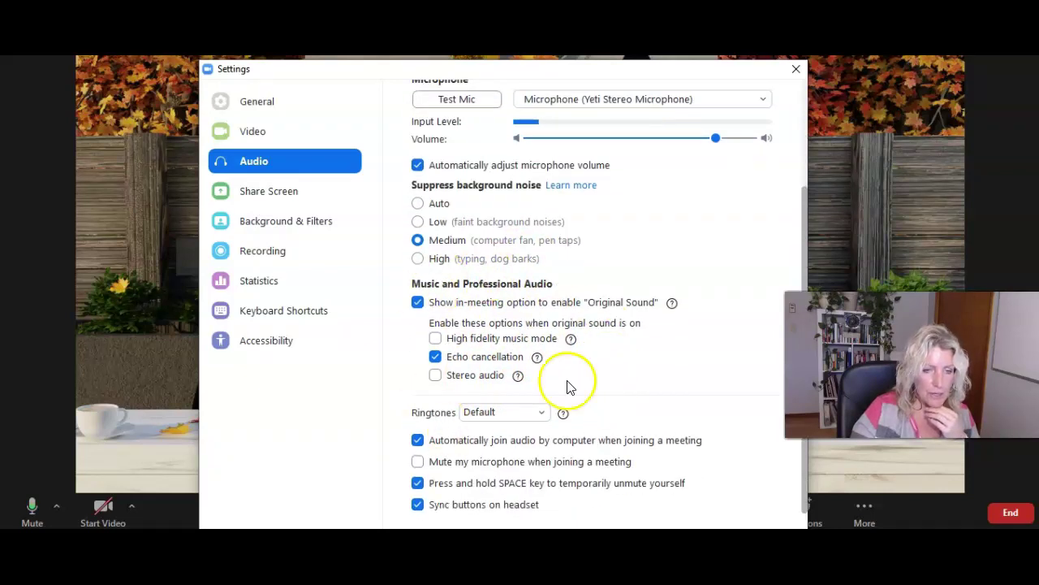
{"action": "left_click", "coordinate": [418, 302]}
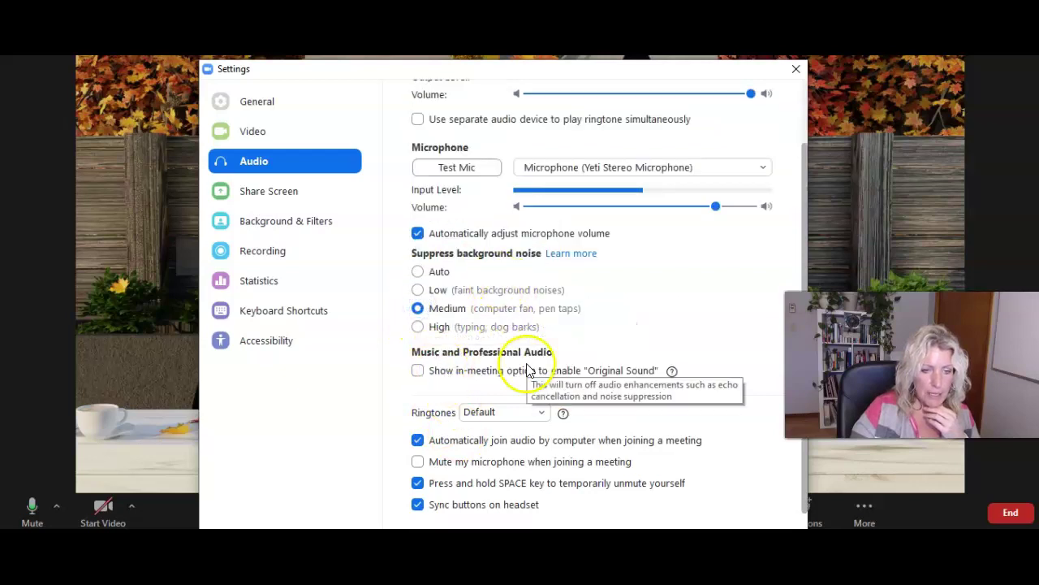
- Preview the Ripple, Discotheque, Awaken, Joys of Spring, Soft Reveille and Default ringtones in the Audio settings, keeping Default selected
{"action": "left_click", "coordinate": [510, 412]}
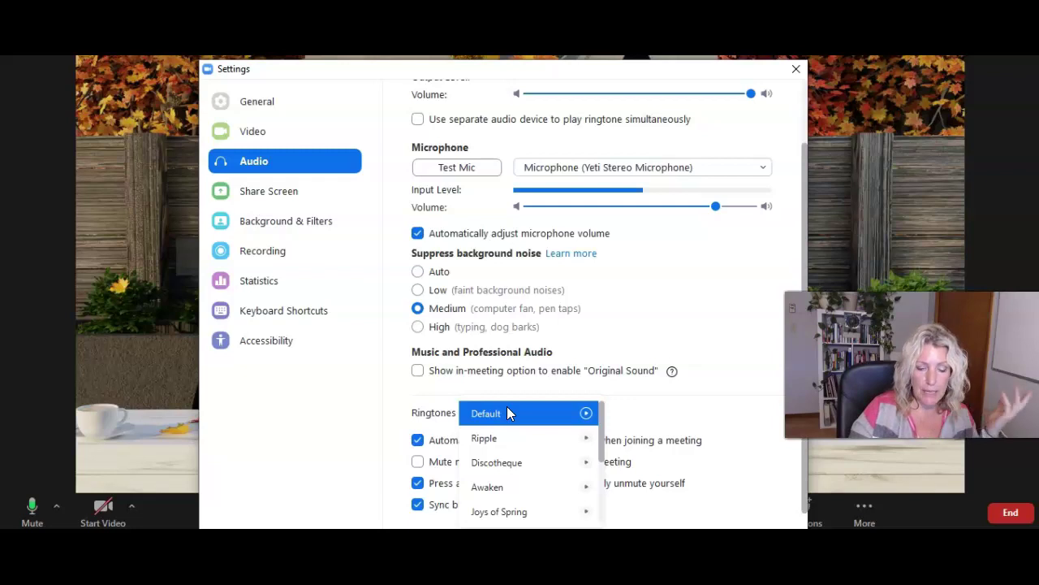
{"action": "left_click", "coordinate": [586, 438]}
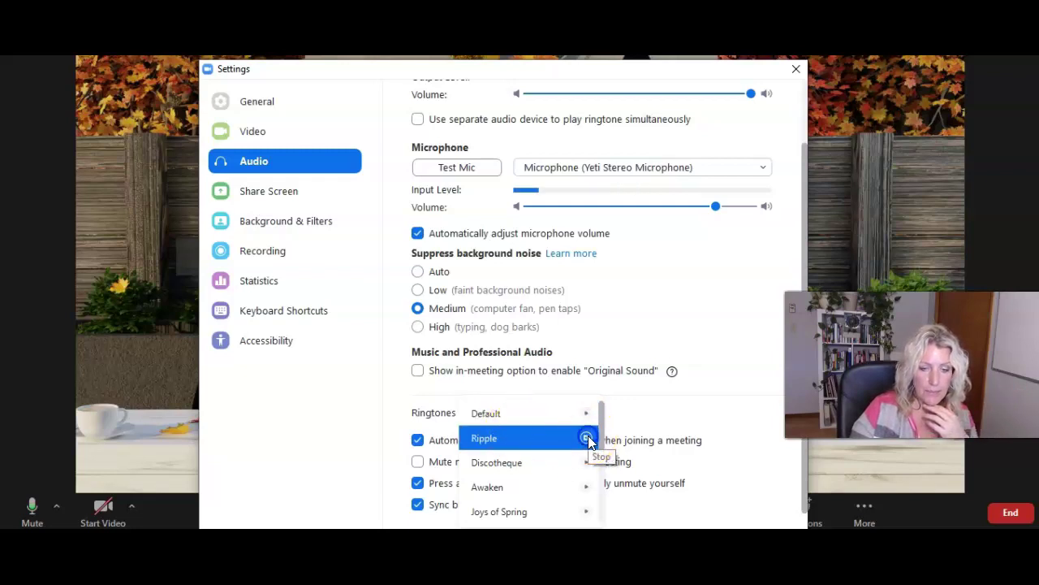
{"action": "left_click", "coordinate": [586, 462]}
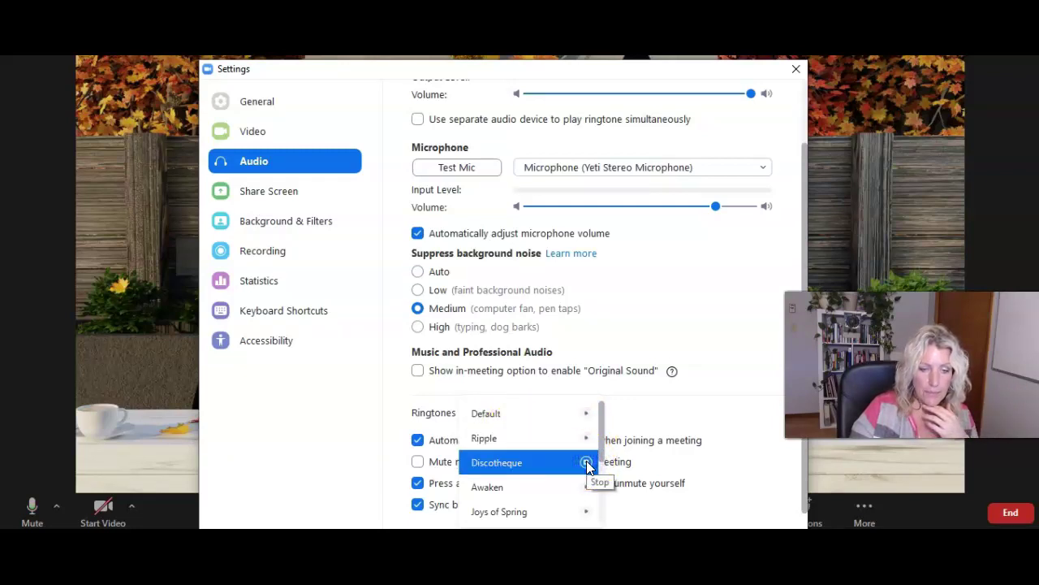
{"action": "left_click", "coordinate": [587, 486]}
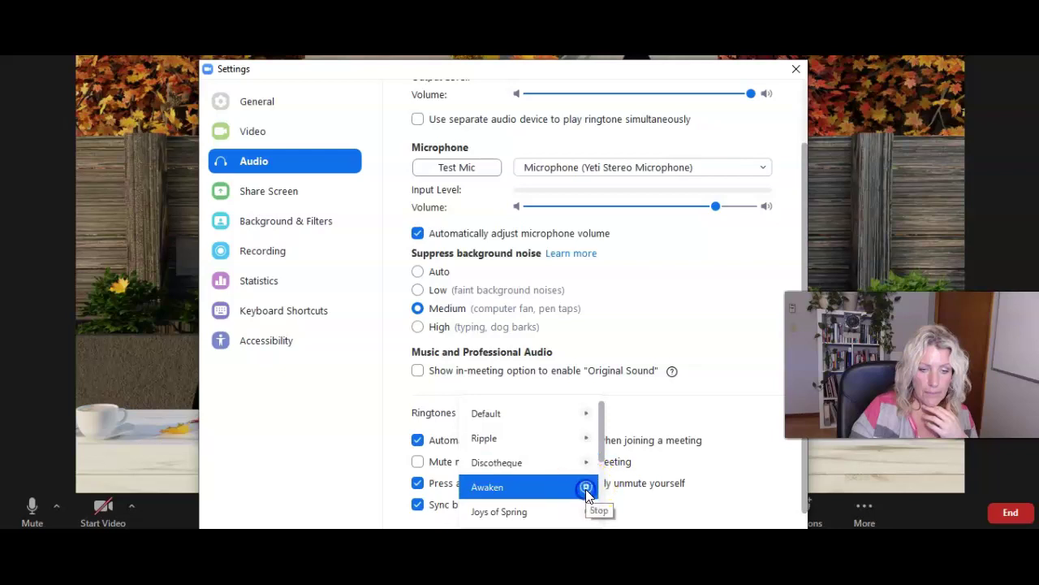
{"action": "left_click", "coordinate": [588, 511]}
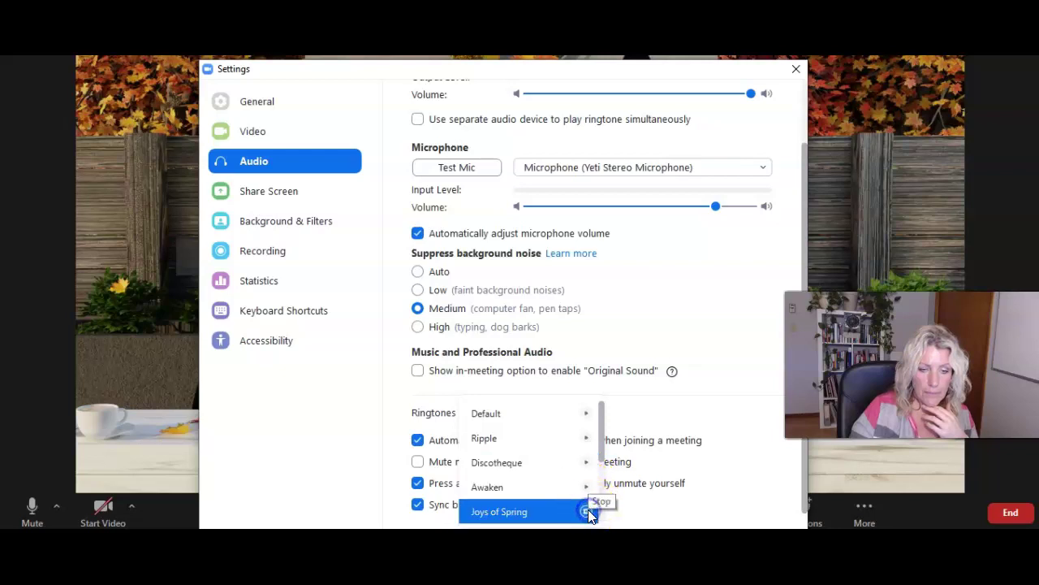
{"action": "scroll", "coordinate": [552, 457], "scroll_direction": "down", "scroll_amount": 3}
{"action": "left_click", "coordinate": [586, 510]}
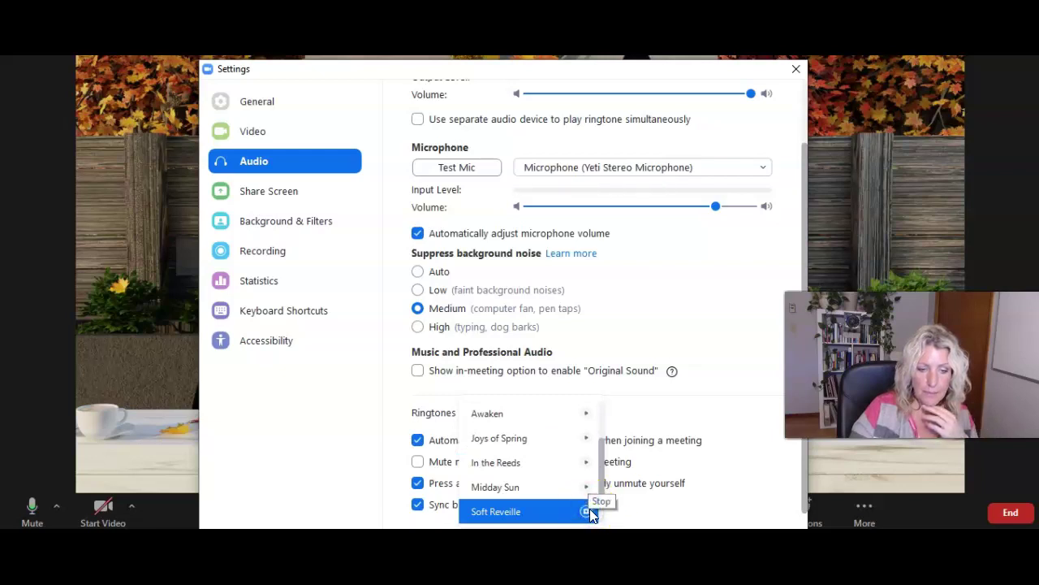
{"action": "scroll", "coordinate": [568, 471], "scroll_direction": "up", "scroll_amount": 3}
{"action": "left_click", "coordinate": [587, 413]}
{"action": "left_click", "coordinate": [655, 414]}
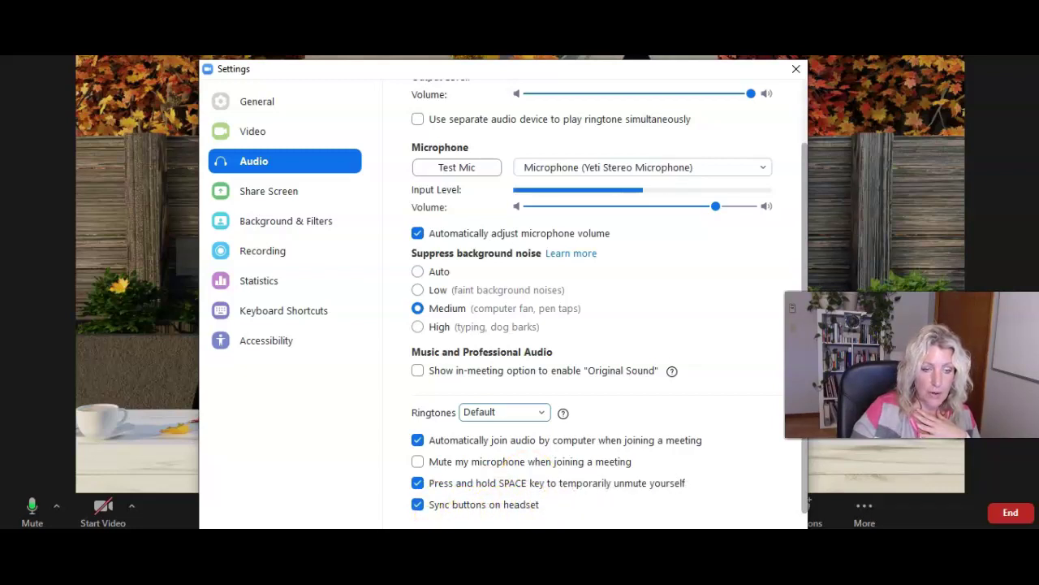
- Check the advanced Audio options, and in the Share Screen settings choose "Show all sharing options" for sharing directly to a Zoom Room
{"action": "scroll", "coordinate": [431, 500], "scroll_direction": "down", "scroll_amount": 1}
{"action": "left_click", "coordinate": [431, 499]}
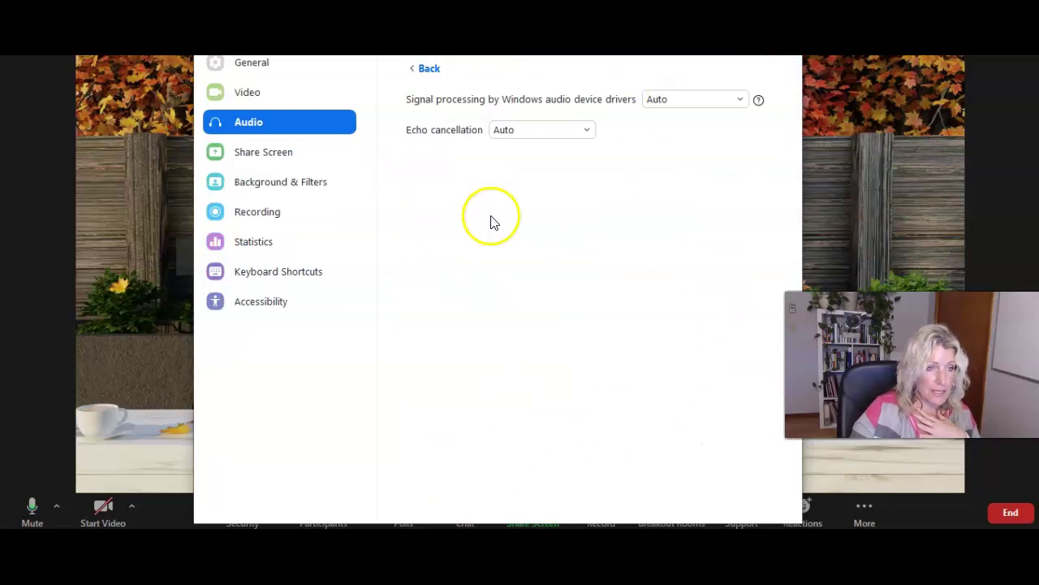
{"action": "left_click", "coordinate": [280, 158]}
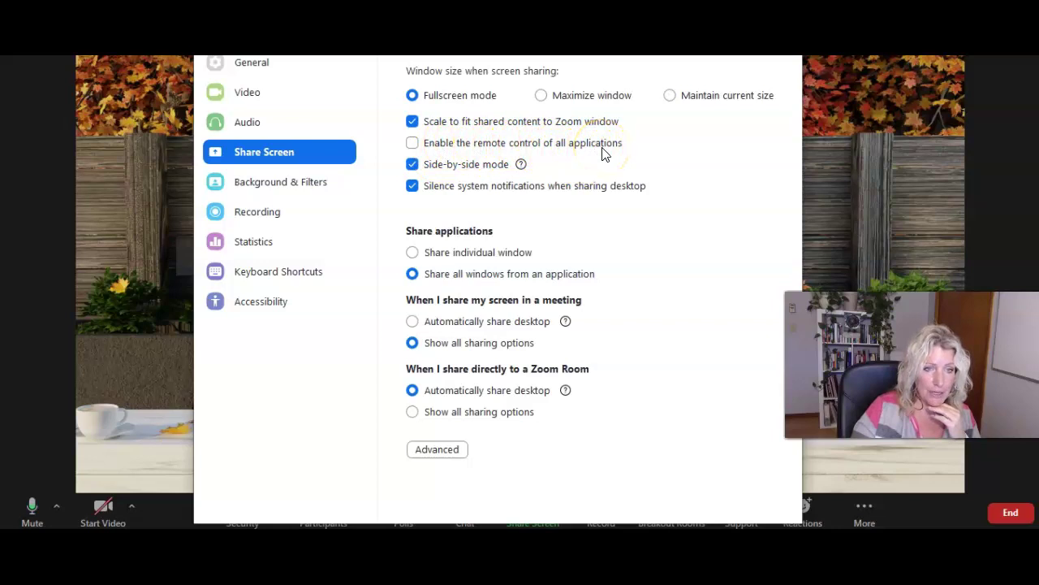
{"action": "mouse_move", "coordinate": [467, 173]}
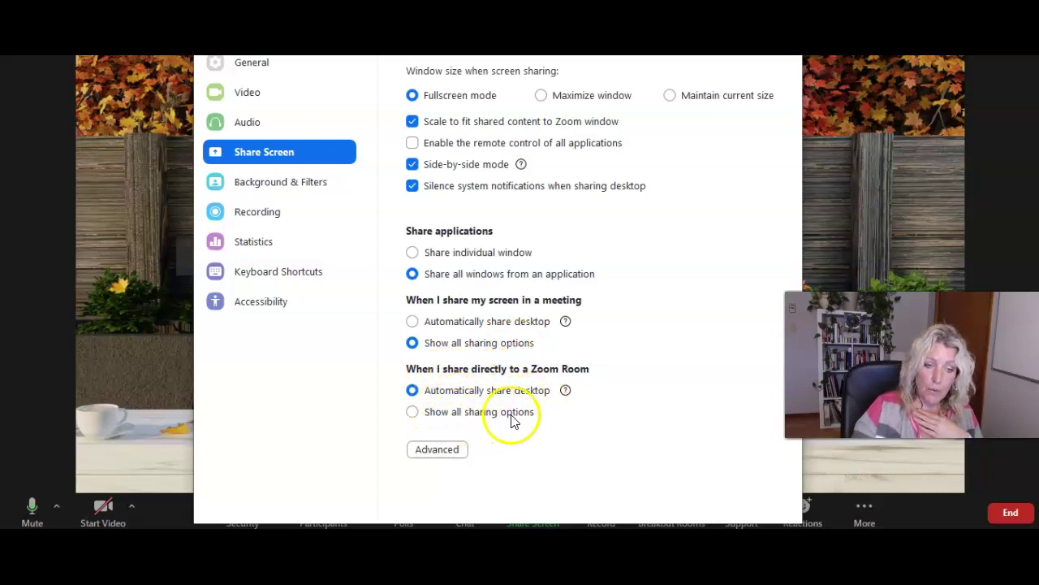
{"action": "left_click", "coordinate": [412, 414]}
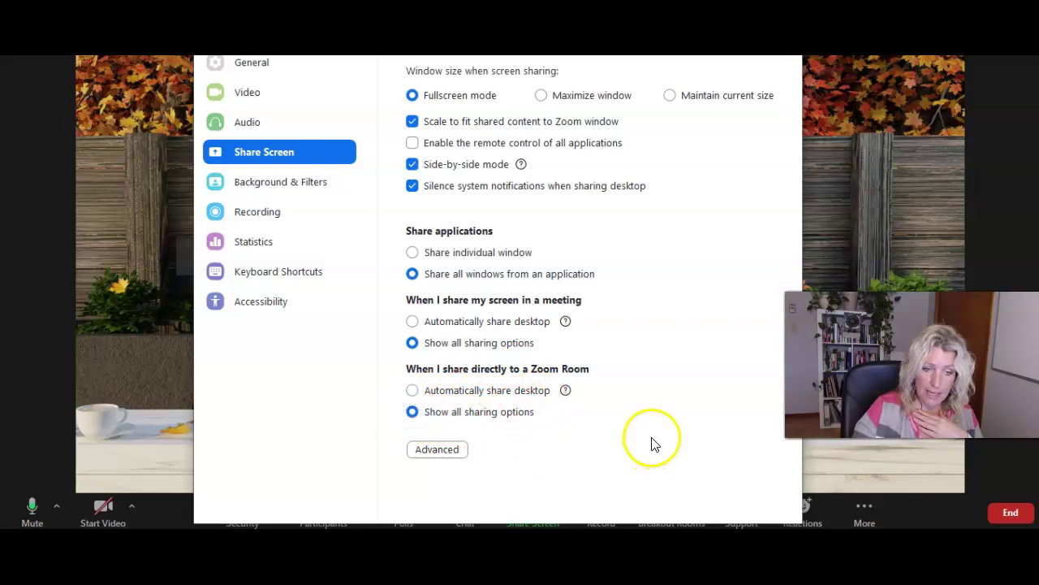
- Look over the Background & Filters settings, try a Studio Effects eyebrow style with adjusted opacity, and reset the effects
{"action": "left_click", "coordinate": [287, 183]}
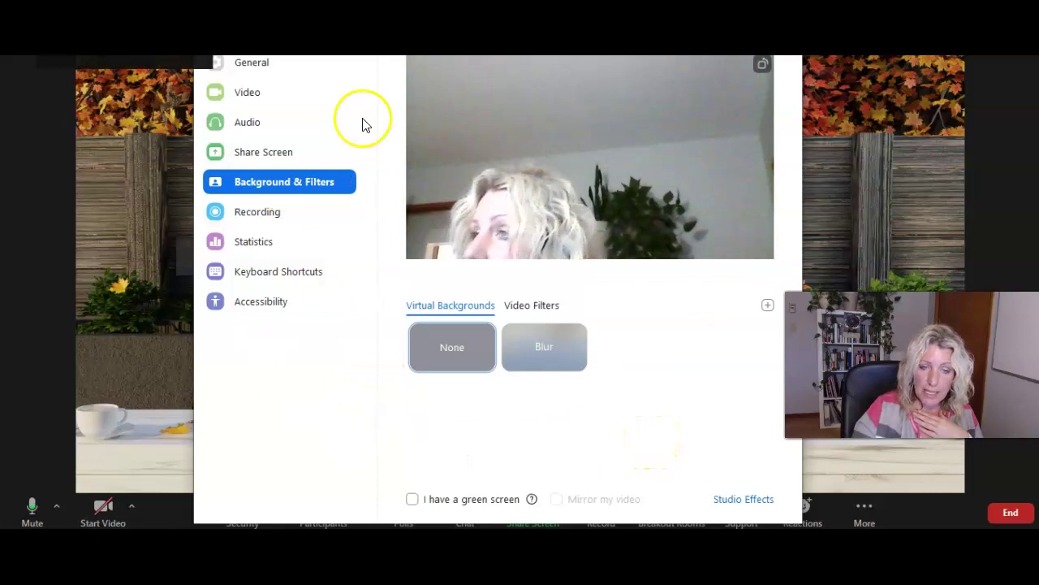
{"action": "left_click", "coordinate": [551, 304]}
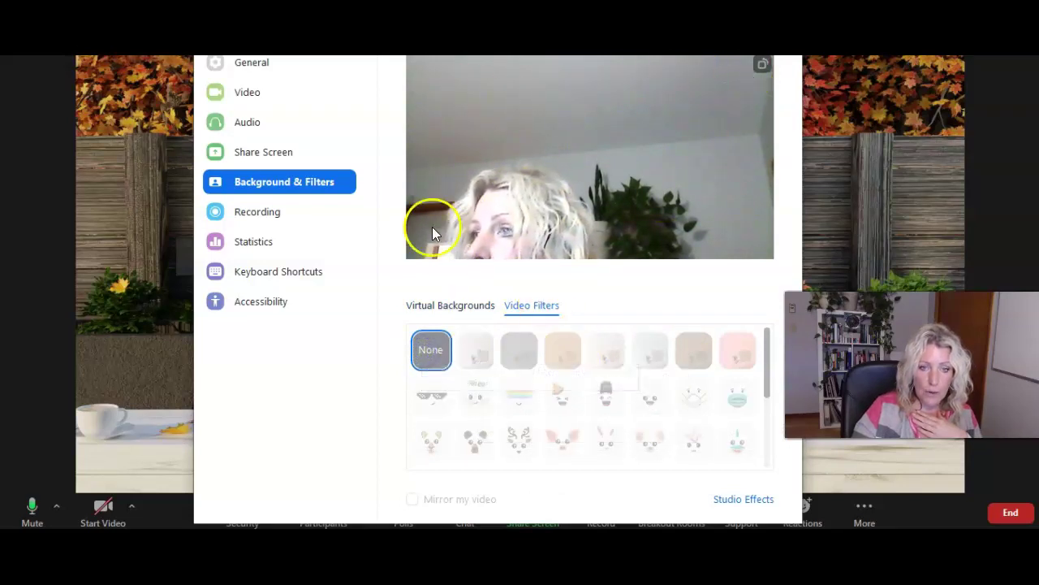
{"action": "left_click", "coordinate": [744, 499]}
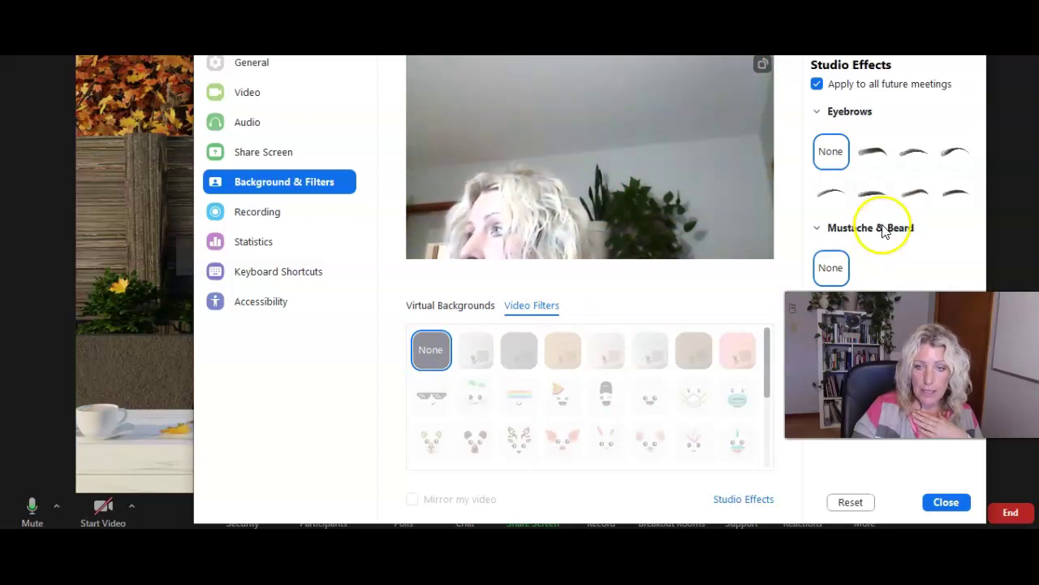
{"action": "left_click", "coordinate": [873, 194]}
{"action": "left_click_drag", "start_coordinate": [896, 280], "coordinate": [904, 280]}
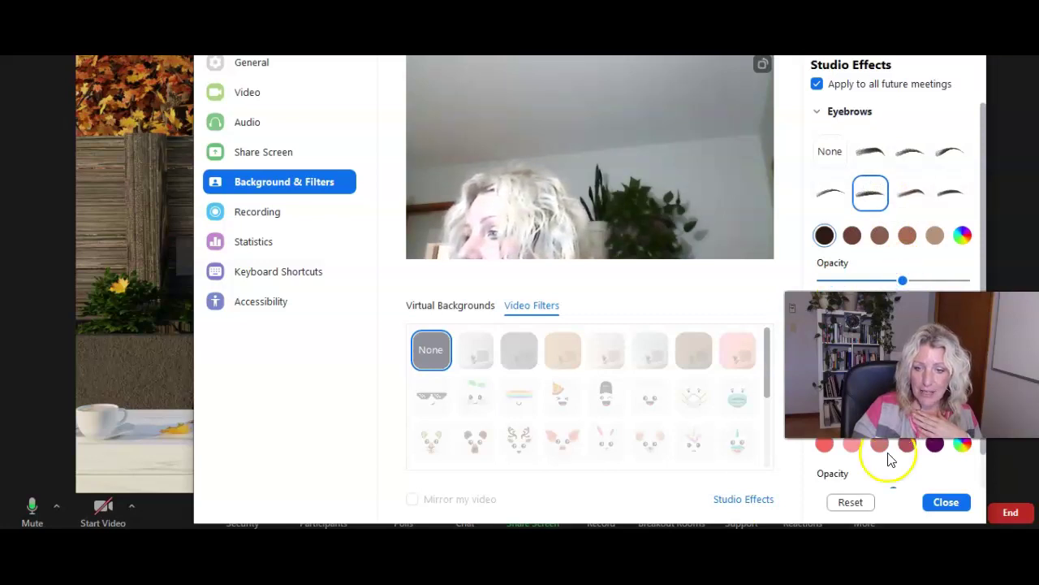
{"action": "left_click", "coordinate": [852, 502]}
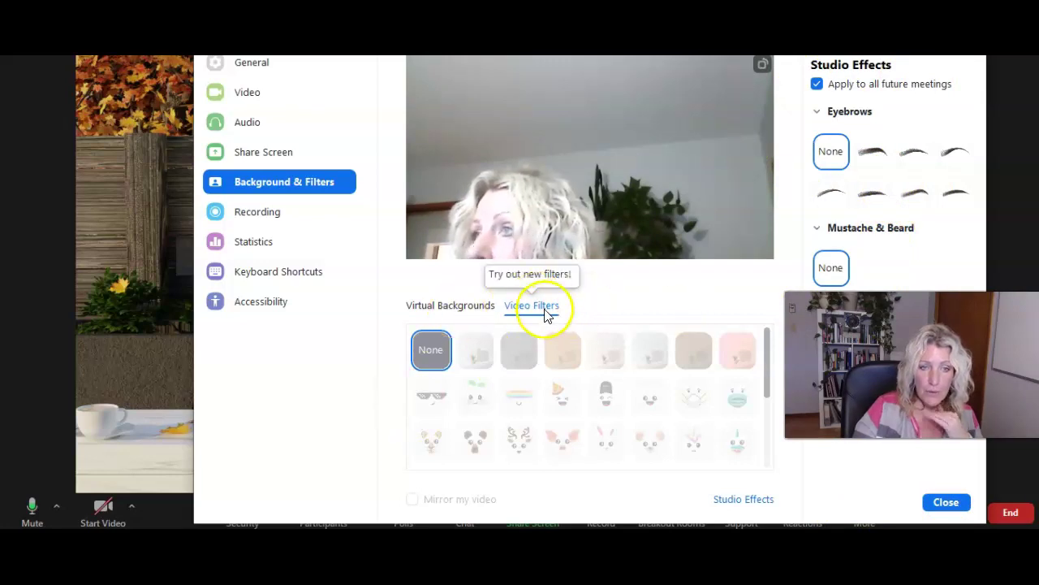
- Check the virtual backgrounds, close the settings and stop the immersive view for everyone in the meeting
{"action": "left_click", "coordinate": [463, 307]}
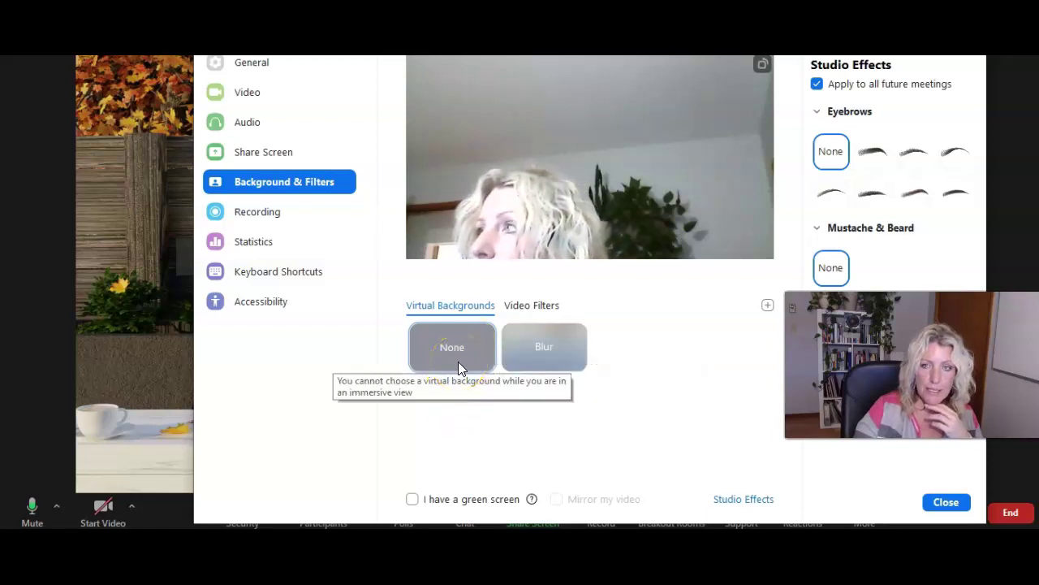
{"action": "left_click", "coordinate": [973, 31]}
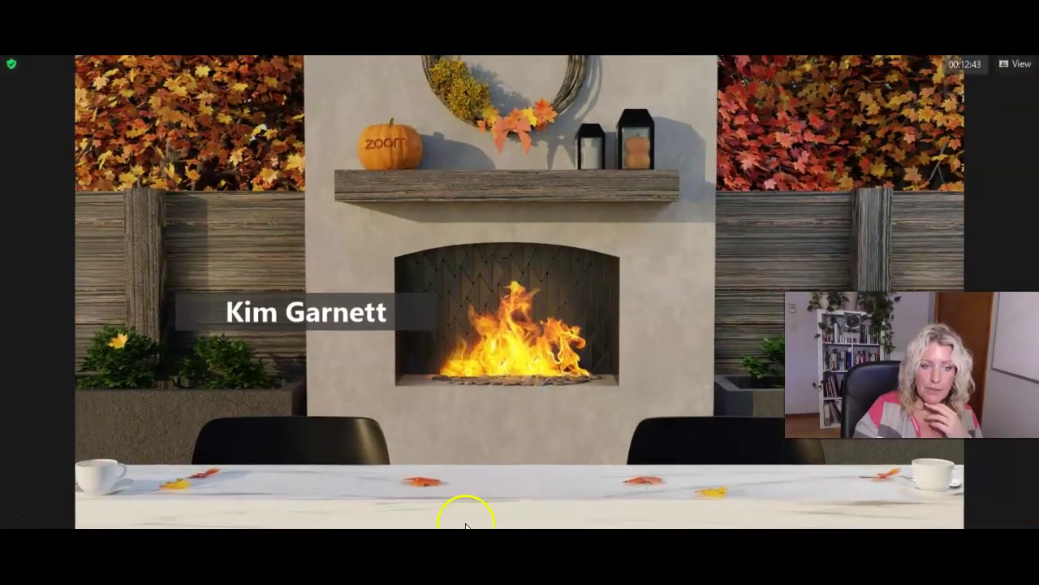
{"action": "left_click", "coordinate": [1017, 67]}
{"action": "left_click", "coordinate": [923, 122]}
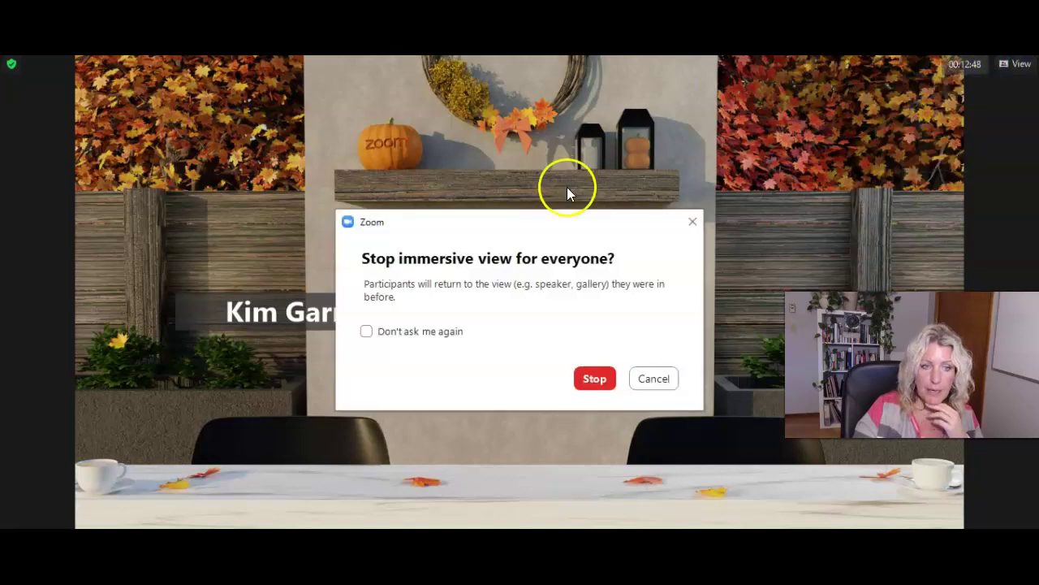
{"action": "left_click", "coordinate": [595, 378]}
- Reopen the Background & Filters settings, view the video filters, try the Blur virtual background and set it back to None
{"action": "left_click", "coordinate": [133, 502]}
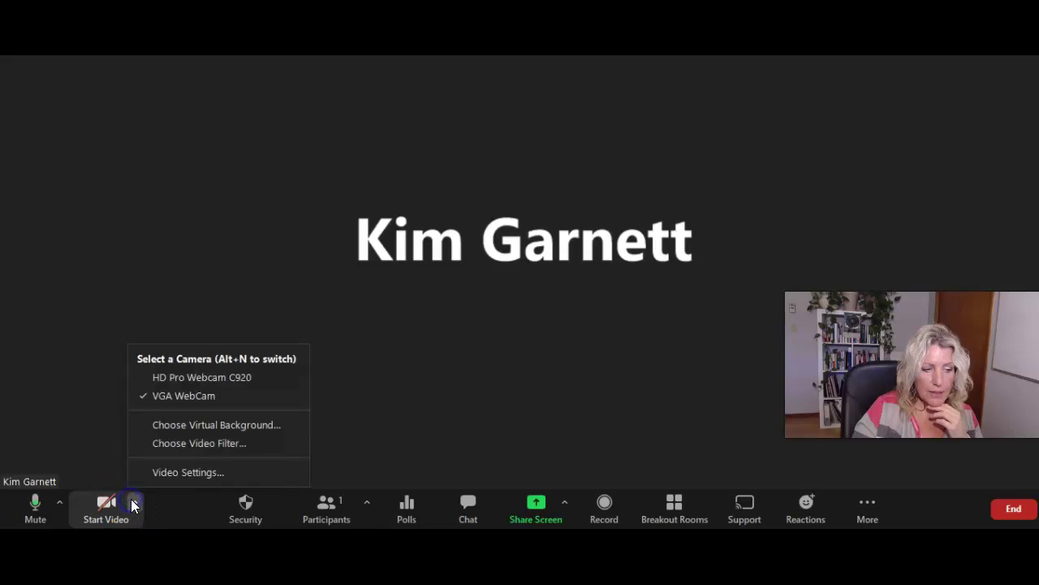
{"action": "left_click", "coordinate": [189, 472]}
{"action": "left_click", "coordinate": [335, 166]}
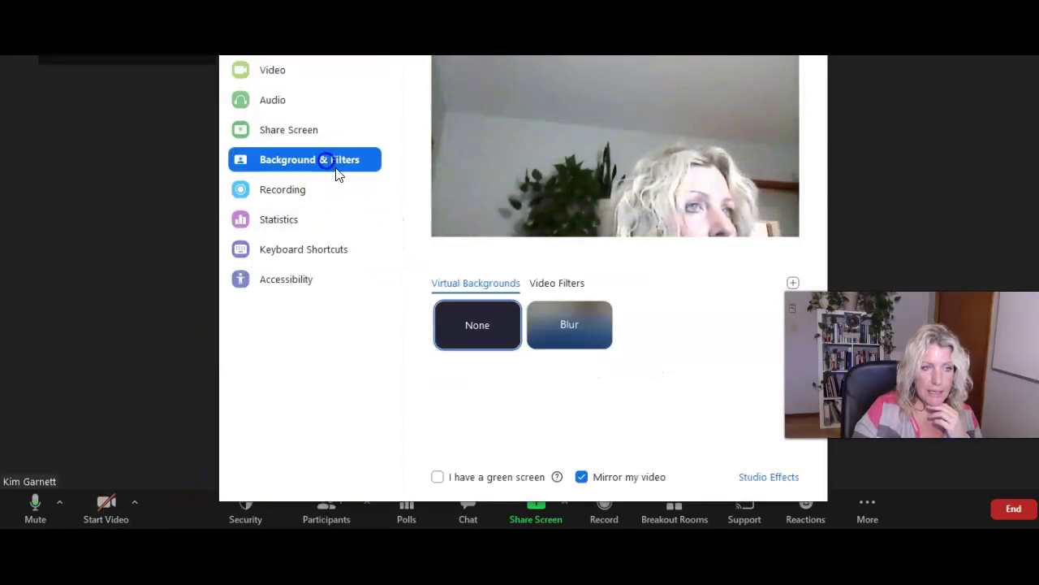
{"action": "left_click", "coordinate": [560, 284]}
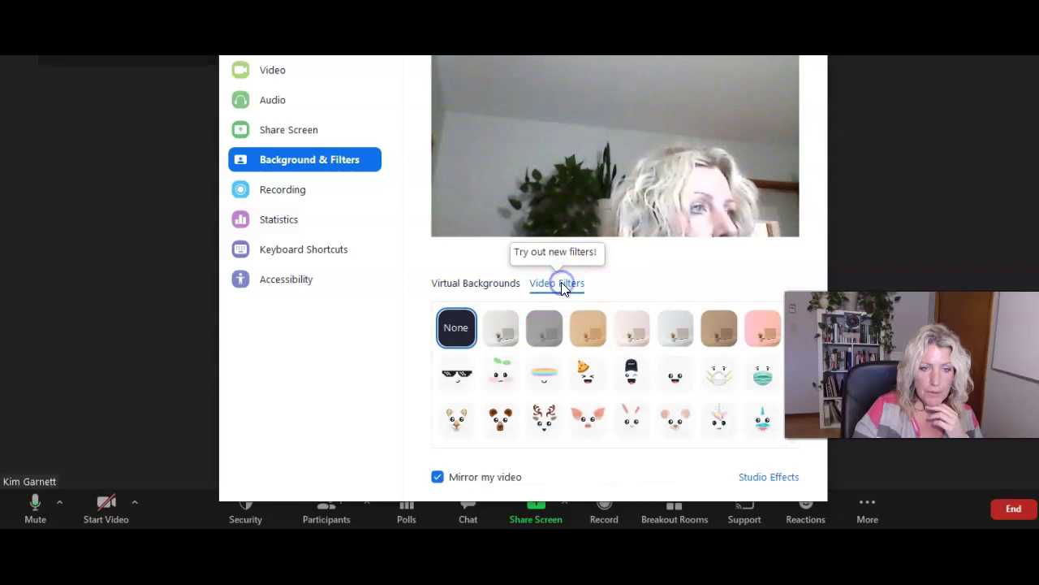
{"action": "left_click", "coordinate": [457, 285]}
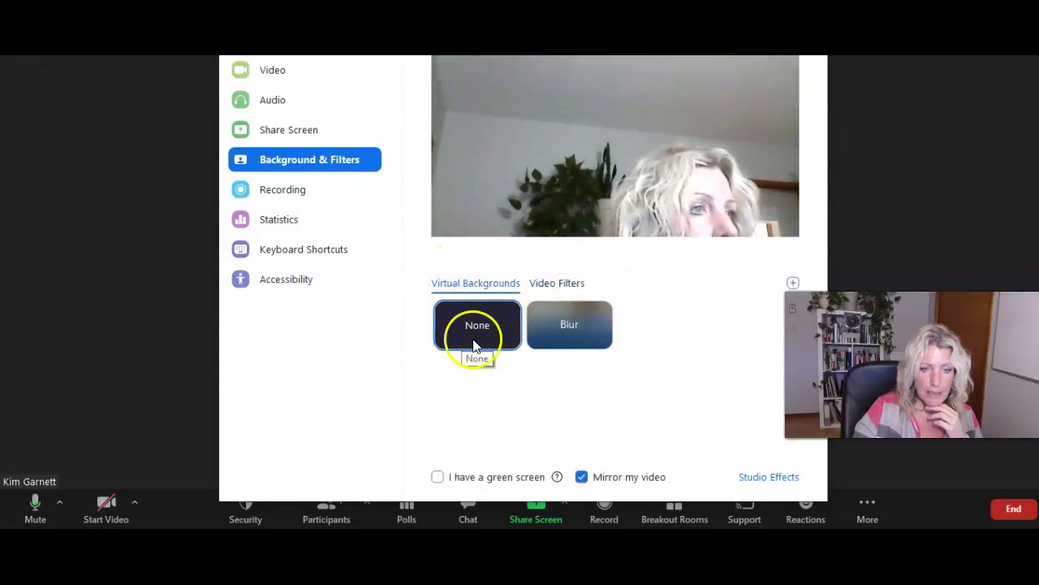
{"action": "left_click", "coordinate": [585, 327]}
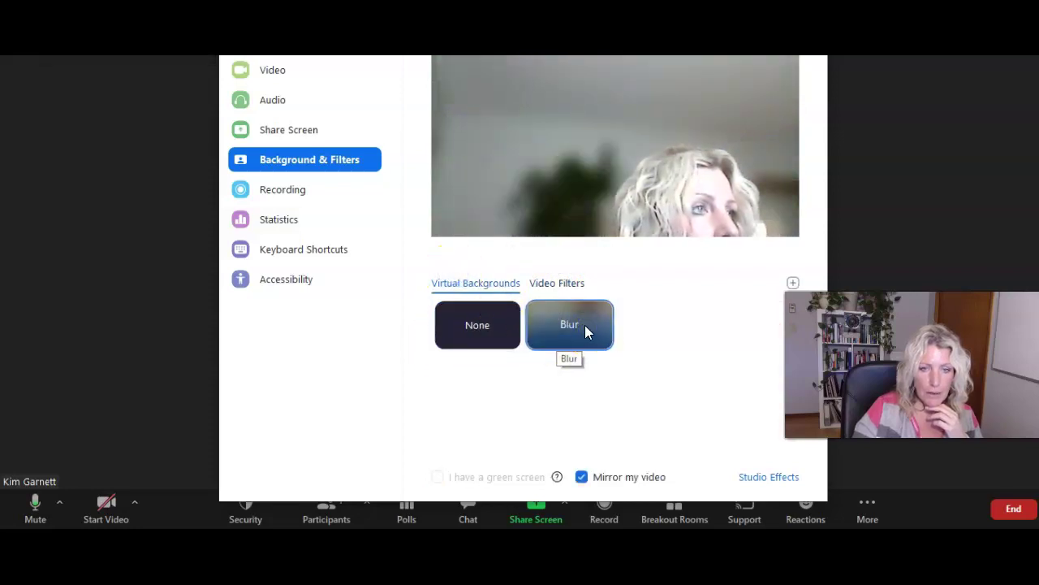
{"action": "left_click", "coordinate": [480, 332]}
- Add the conference room picture as the virtual background with the green screen option on, and turn that option off again
{"action": "left_click", "coordinate": [438, 476]}
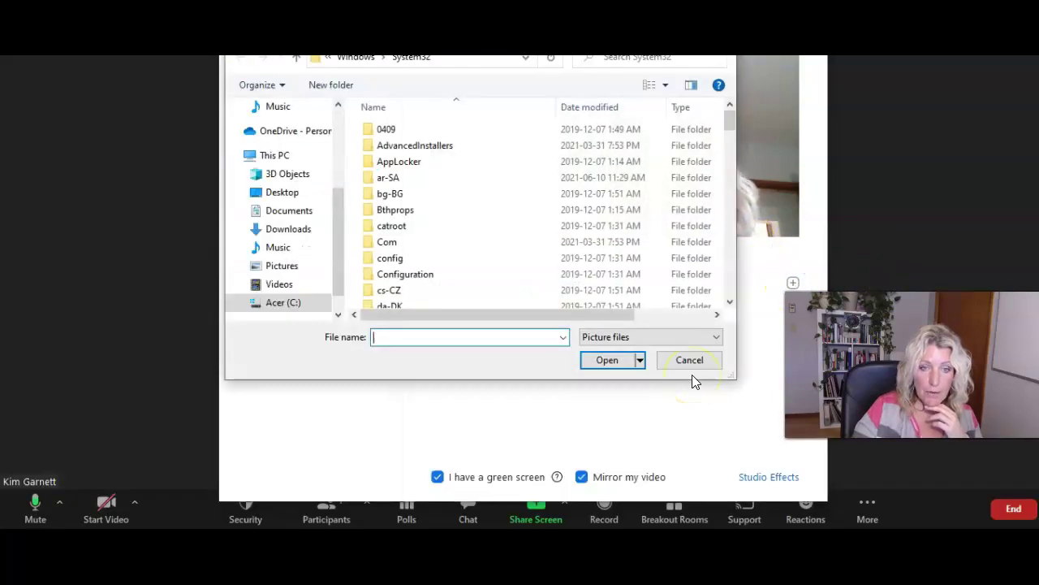
{"action": "double_click", "coordinate": [397, 191]}
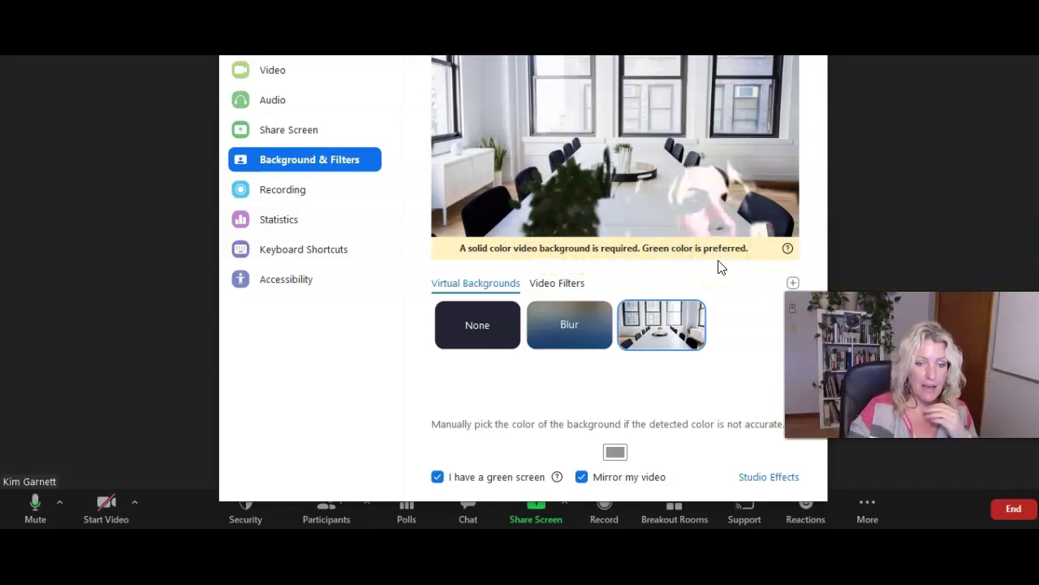
{"action": "left_click", "coordinate": [438, 478]}
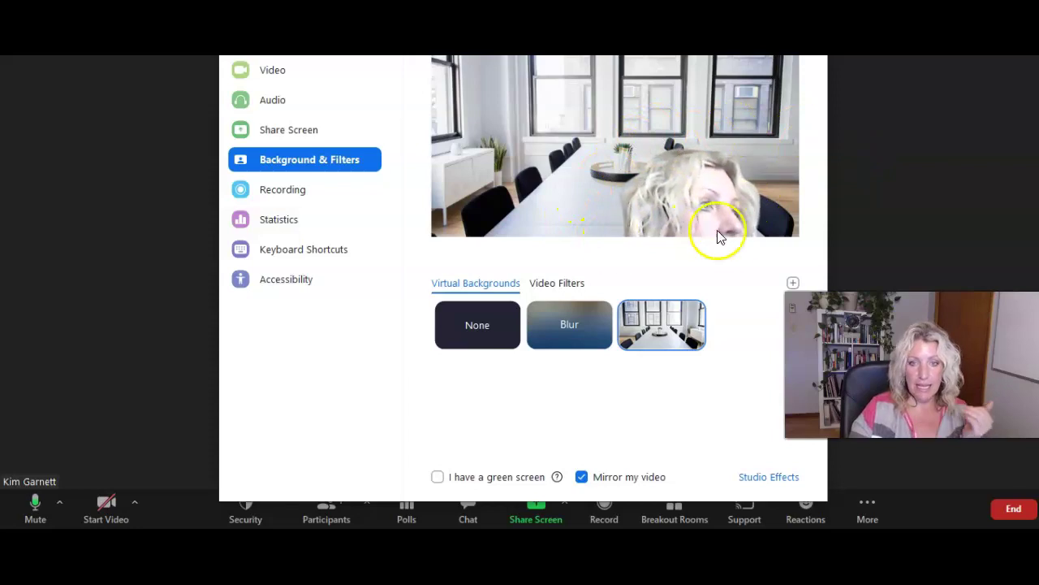
- Review the local Recording settings and the Statistics pages, including latency, jitter, packet loss and resolution
{"action": "left_click", "coordinate": [265, 192]}
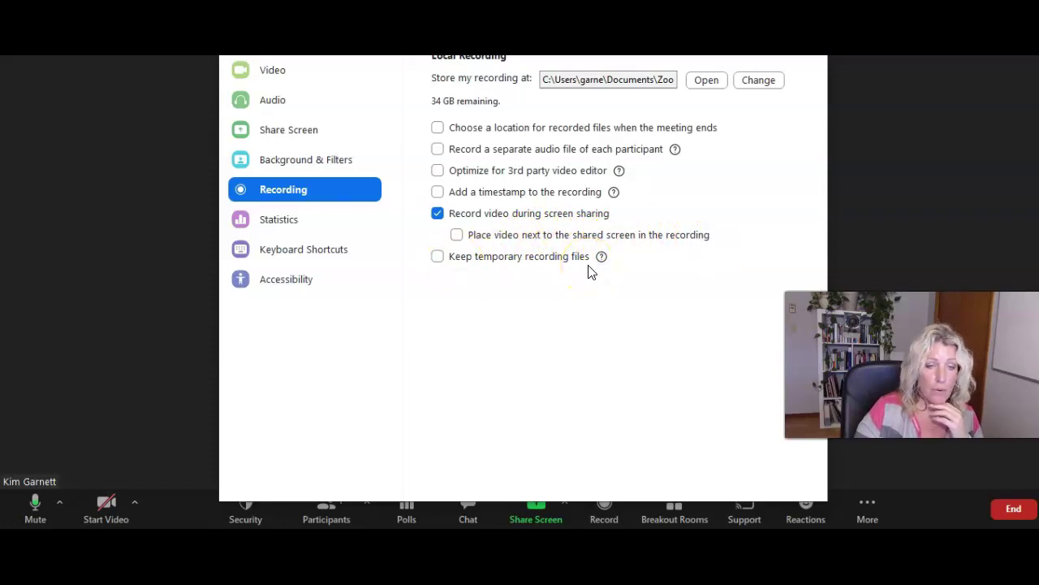
{"action": "left_click", "coordinate": [341, 219]}
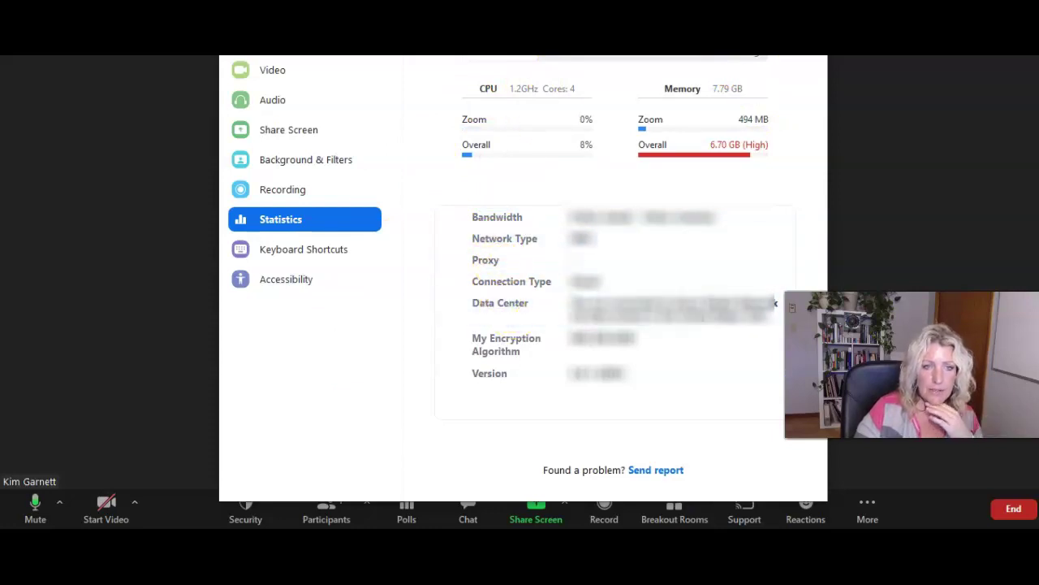
{"action": "left_click", "coordinate": [573, 57]}
{"action": "left_click", "coordinate": [644, 58]}
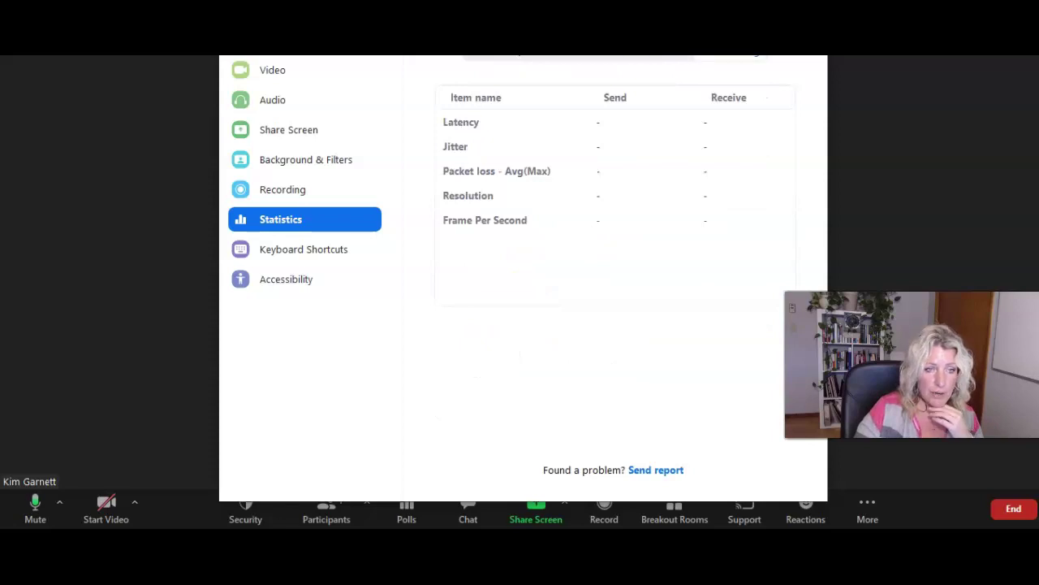
- Review the Keyboard Shortcuts, trying the global option for the Page Up and Page Down gallery shortcuts and turning it off again
{"action": "left_click", "coordinate": [329, 251]}
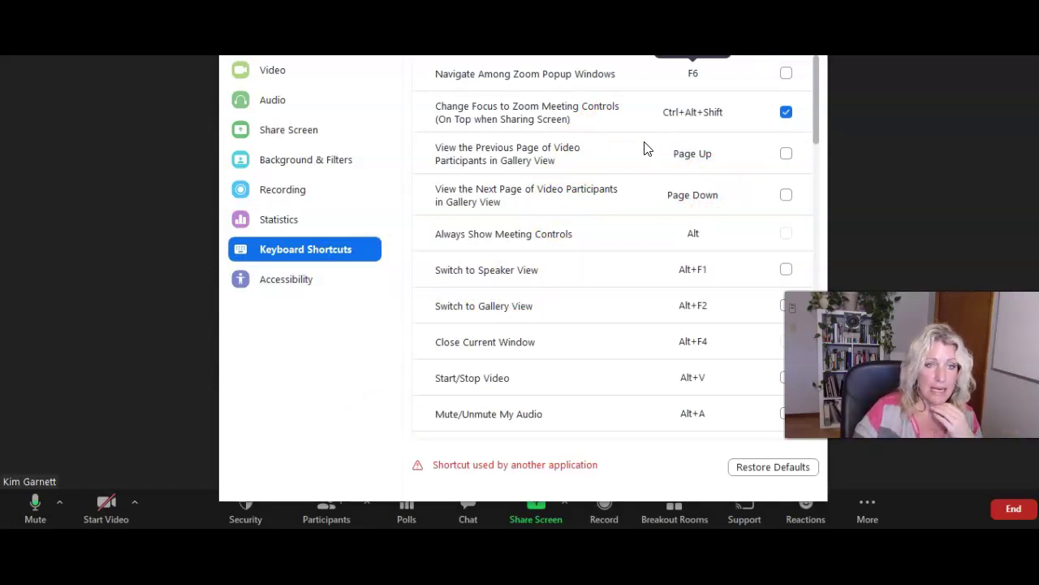
{"action": "left_click", "coordinate": [786, 112]}
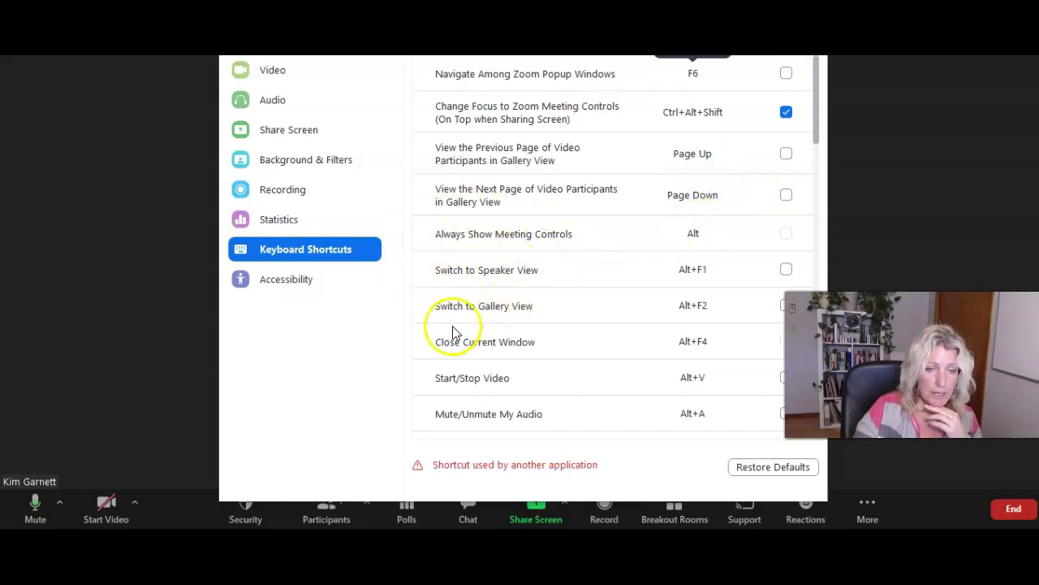
{"action": "left_click", "coordinate": [786, 154]}
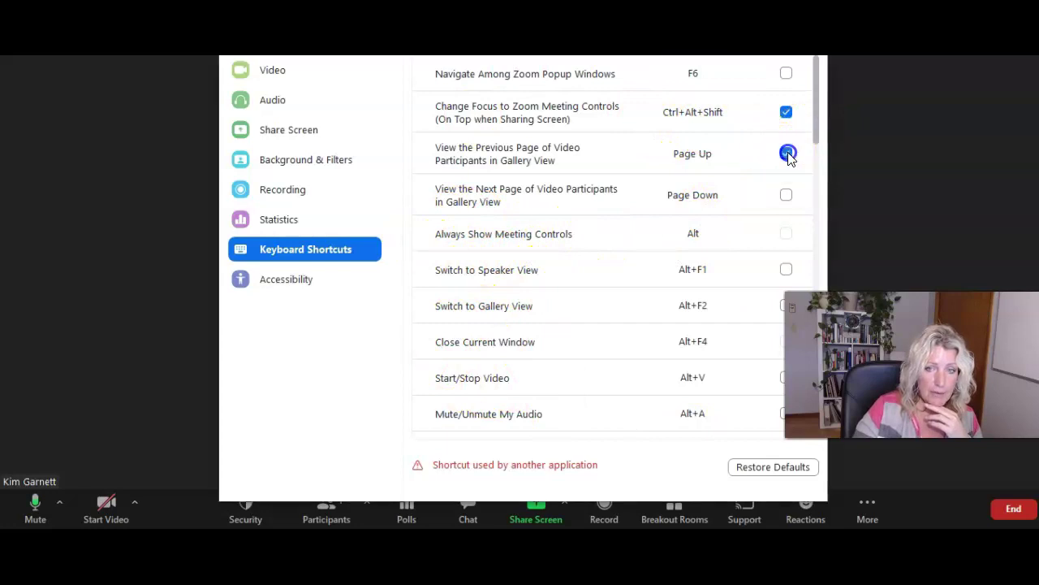
{"action": "left_click", "coordinate": [787, 198]}
{"action": "left_click", "coordinate": [787, 155]}
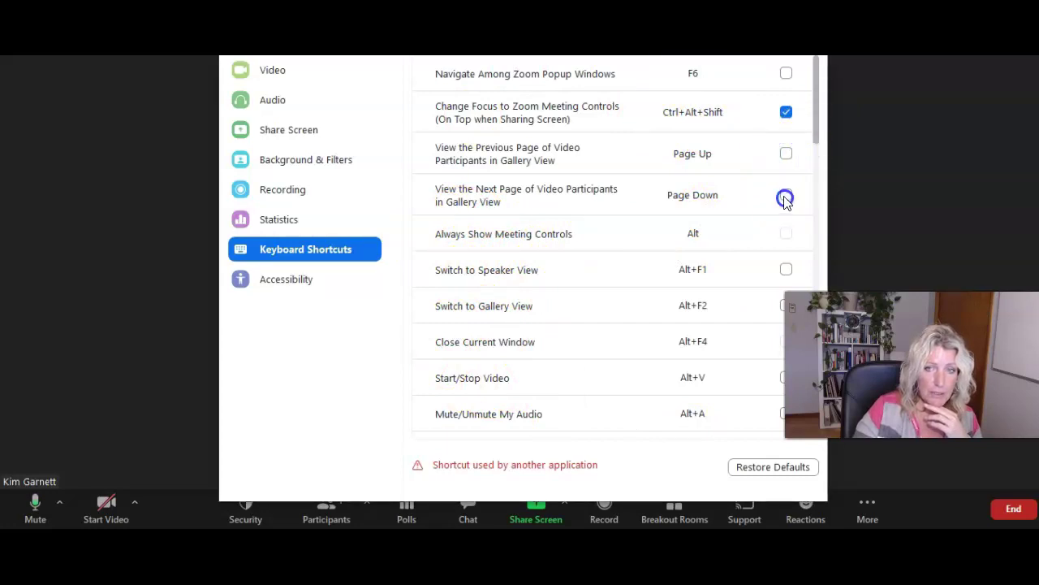
{"action": "scroll", "coordinate": [707, 260], "scroll_direction": "down", "scroll_amount": 5}
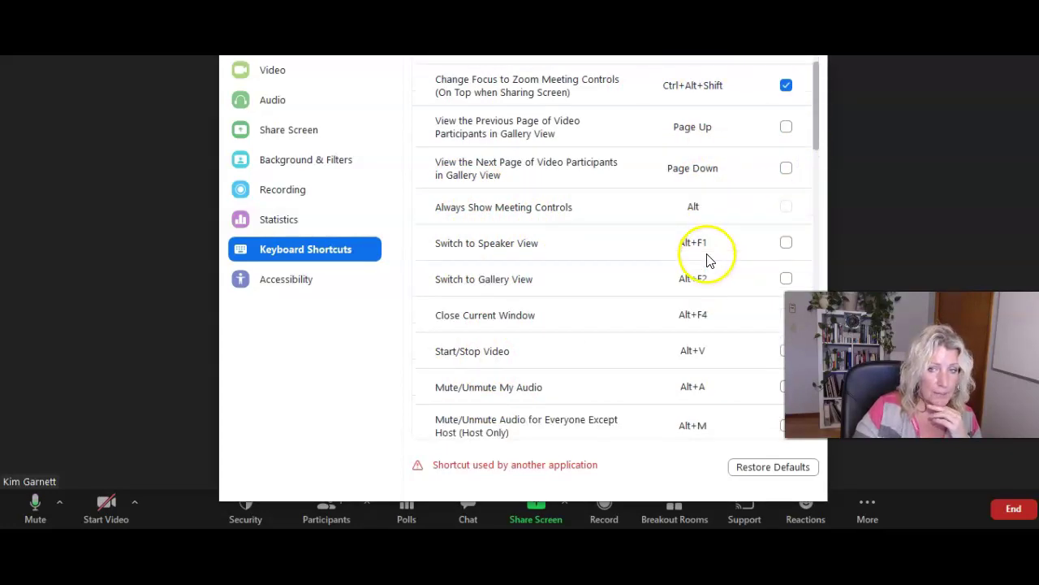
- Set the closed caption font size to 17 in the Accessibility settings and view the chat display size options
{"action": "scroll", "coordinate": [706, 244], "scroll_direction": "down", "scroll_amount": 8}
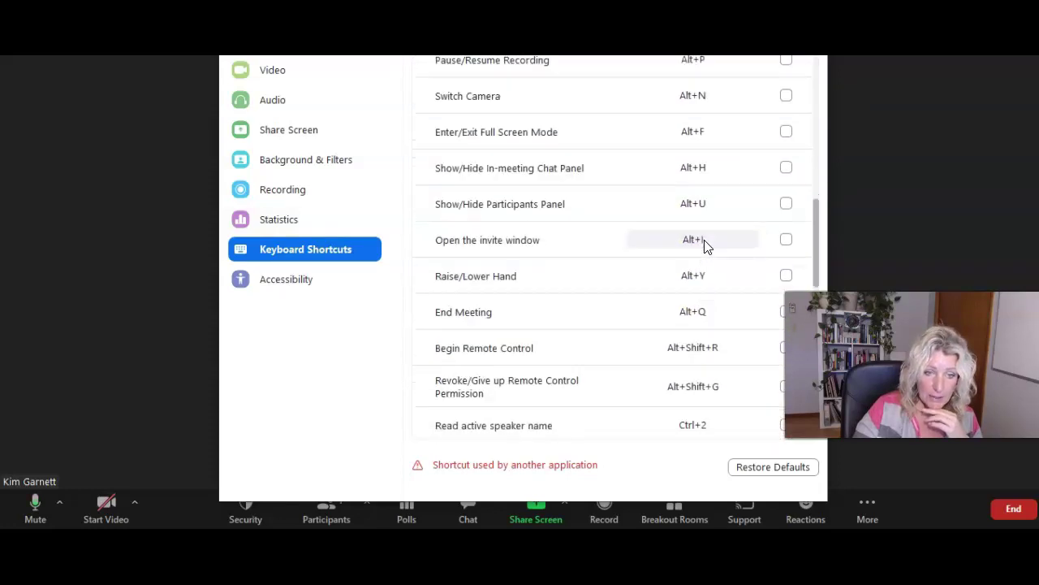
{"action": "left_click", "coordinate": [258, 286]}
{"action": "left_click", "coordinate": [497, 77]}
{"action": "left_click_drag", "start_coordinate": [503, 75], "coordinate": [556, 89]}
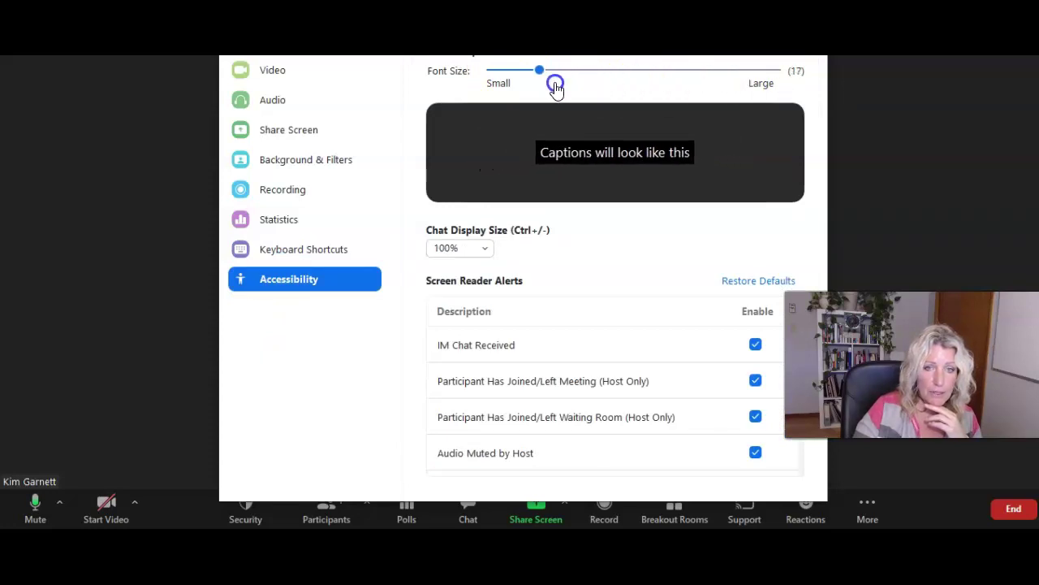
{"action": "left_click", "coordinate": [486, 250]}
{"action": "left_click", "coordinate": [485, 252]}
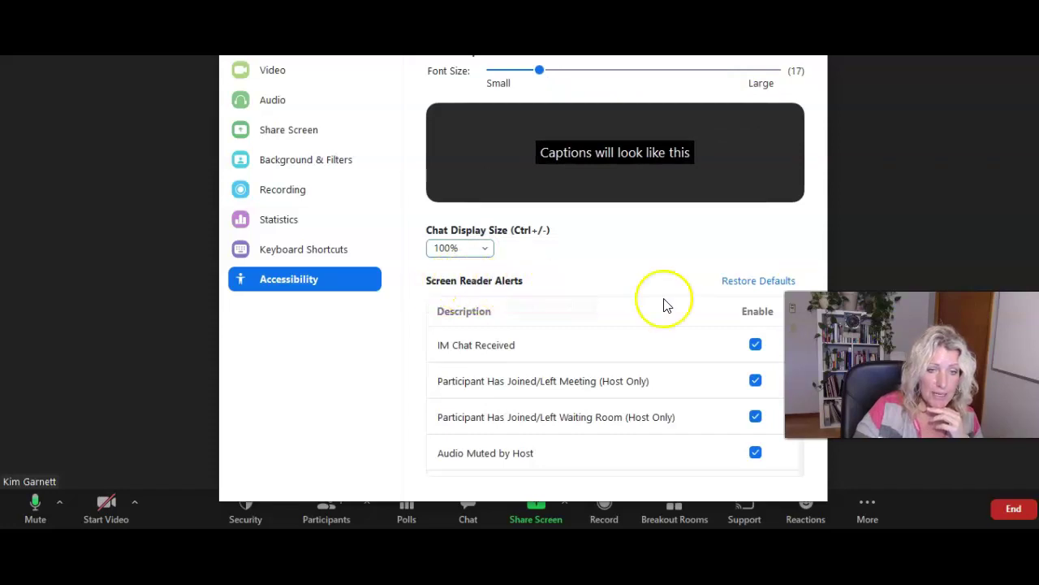
- Review the full list of Screen Reader Alerts and close the settings
{"action": "scroll", "coordinate": [676, 325], "scroll_direction": "down", "scroll_amount": 6}
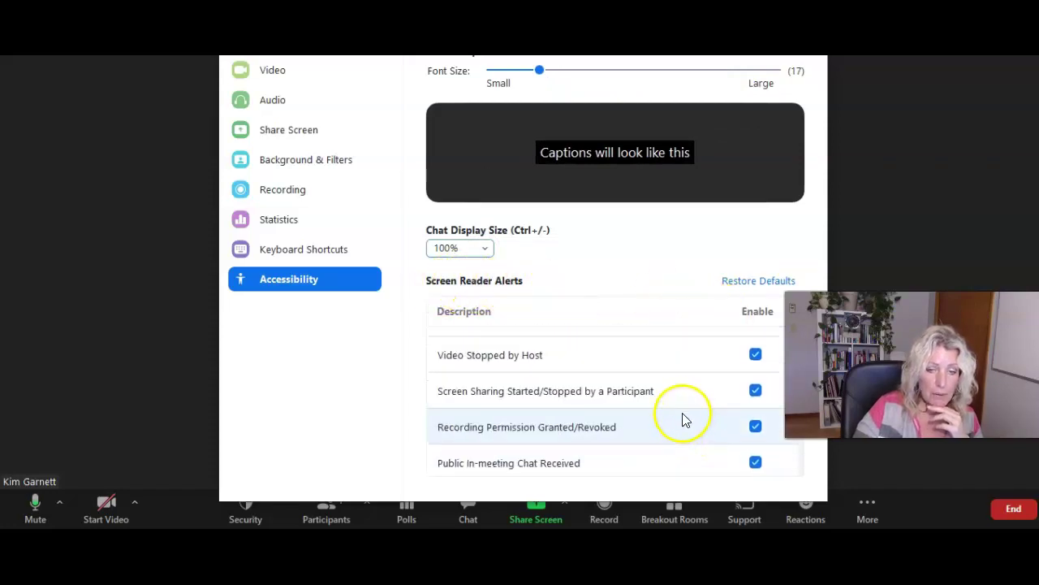
{"action": "scroll", "coordinate": [678, 412], "scroll_direction": "down", "scroll_amount": 9}
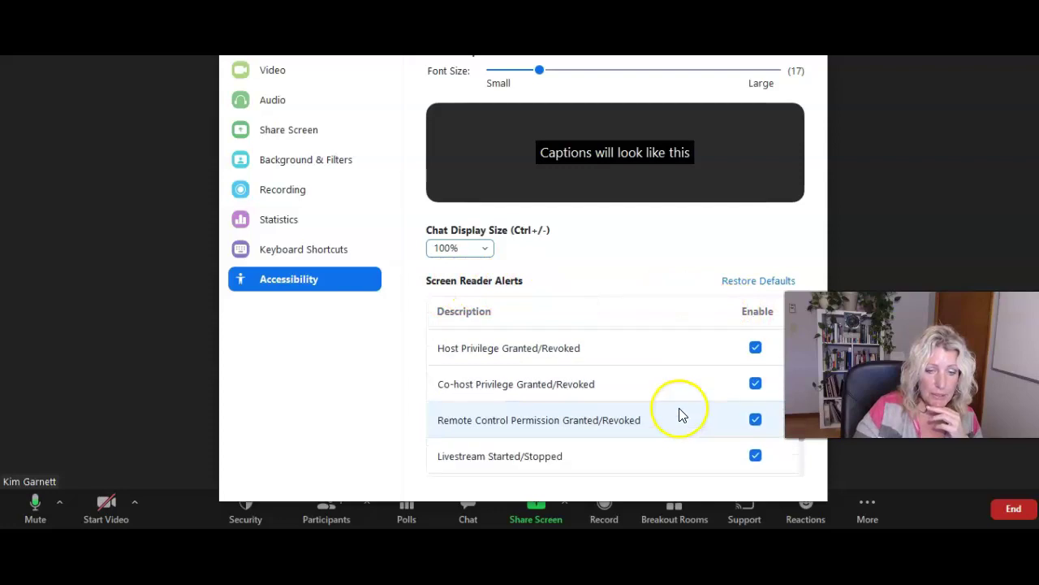
{"action": "scroll", "coordinate": [673, 408], "scroll_direction": "down", "scroll_amount": 2}
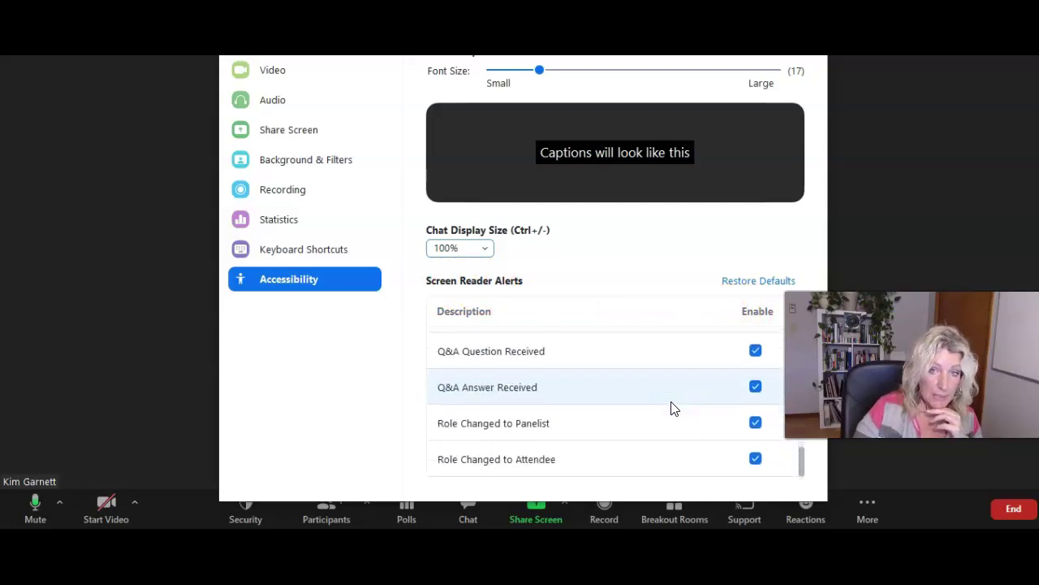
{"action": "left_click", "coordinate": [785, 85]}
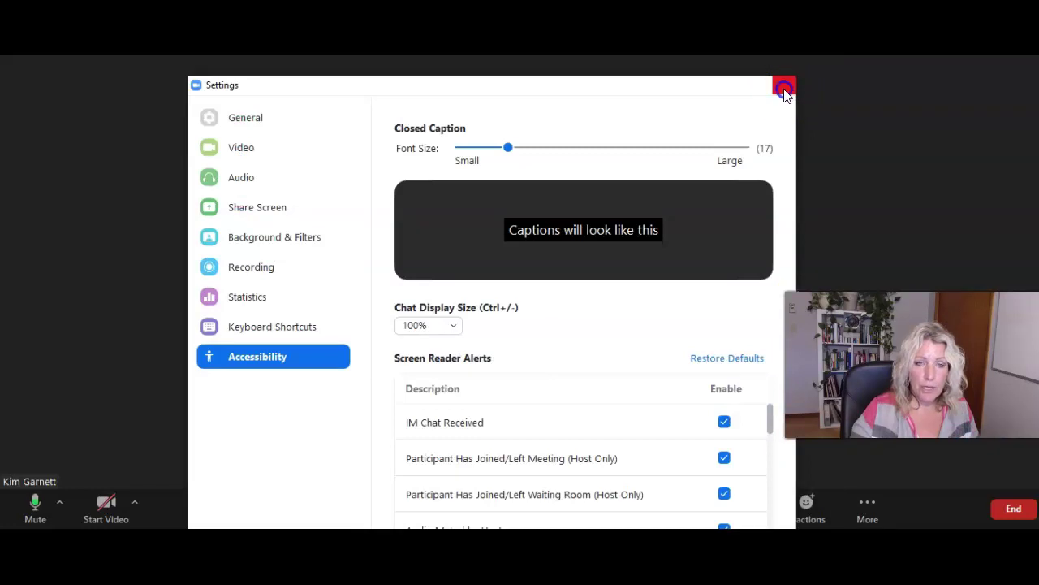
{"action": "left_click", "coordinate": [785, 86]}
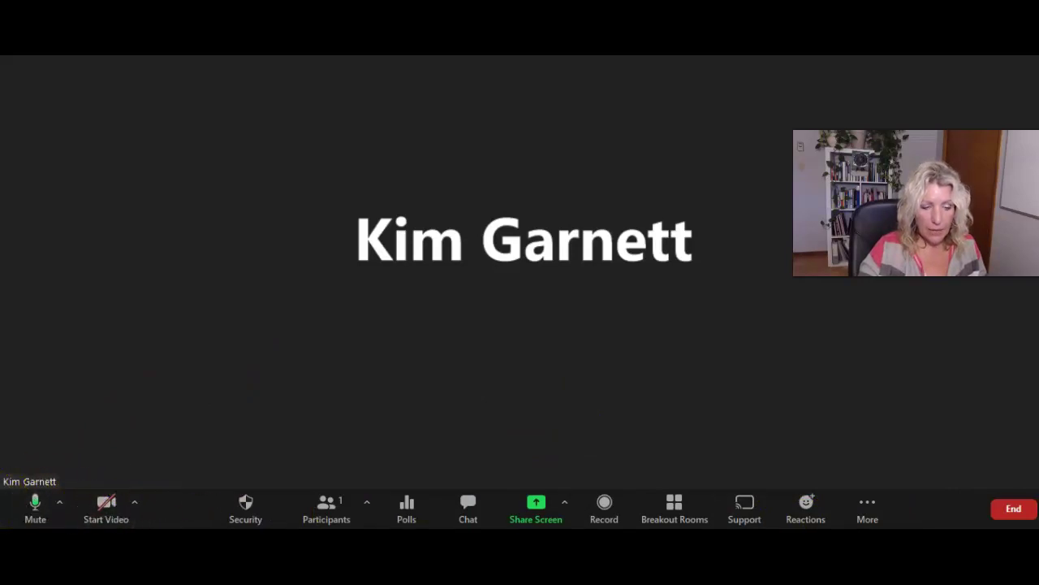
- Disable the Waiting Room in the meeting's security options and enable it again
{"action": "left_click", "coordinate": [247, 516]}
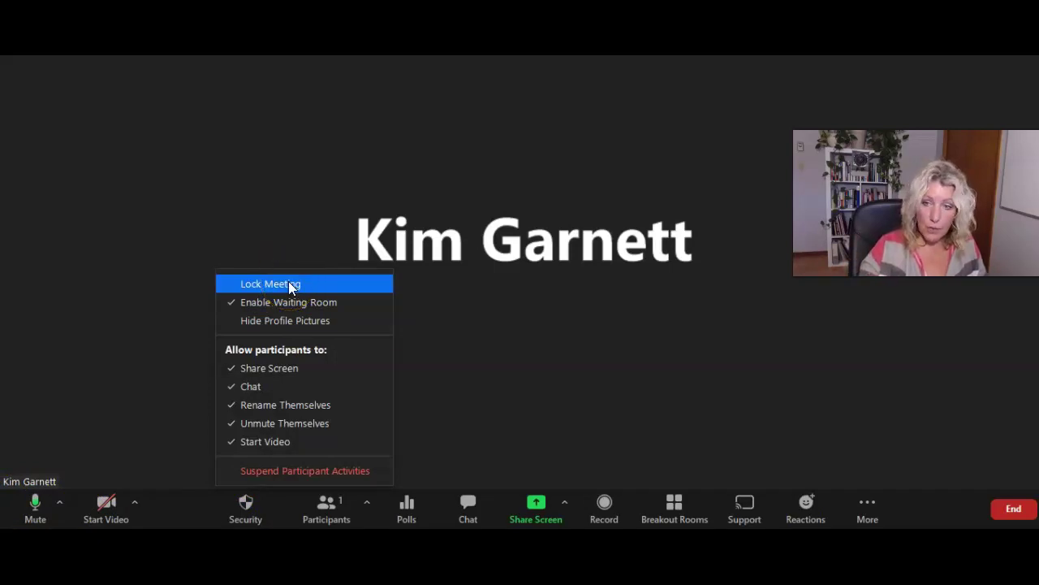
{"action": "left_click", "coordinate": [294, 304]}
{"action": "left_click", "coordinate": [252, 504]}
{"action": "left_click", "coordinate": [263, 304]}
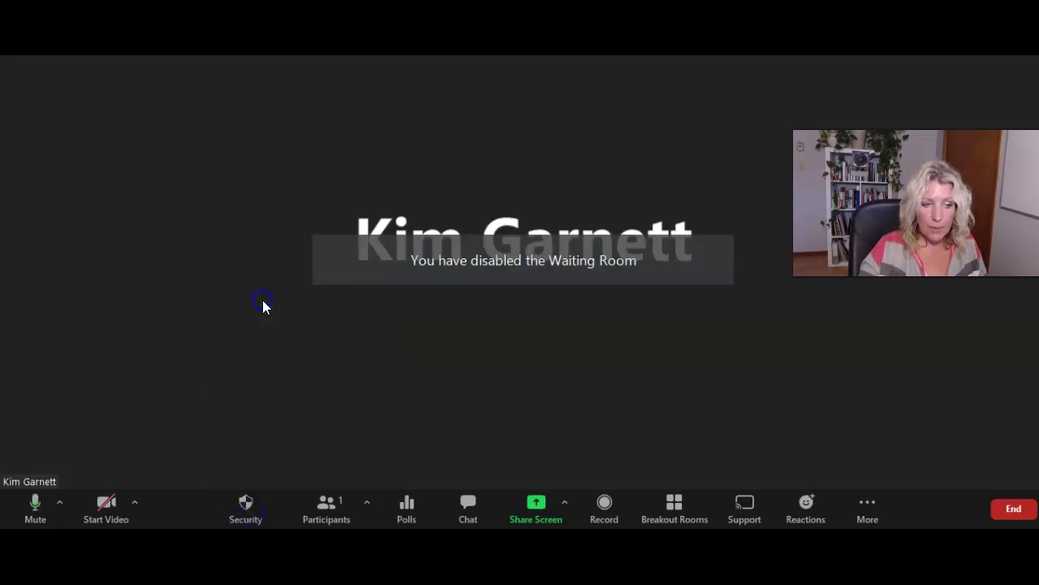
- Withdraw the participants' permission to start video in the security options and allow it again
{"action": "left_click", "coordinate": [246, 512]}
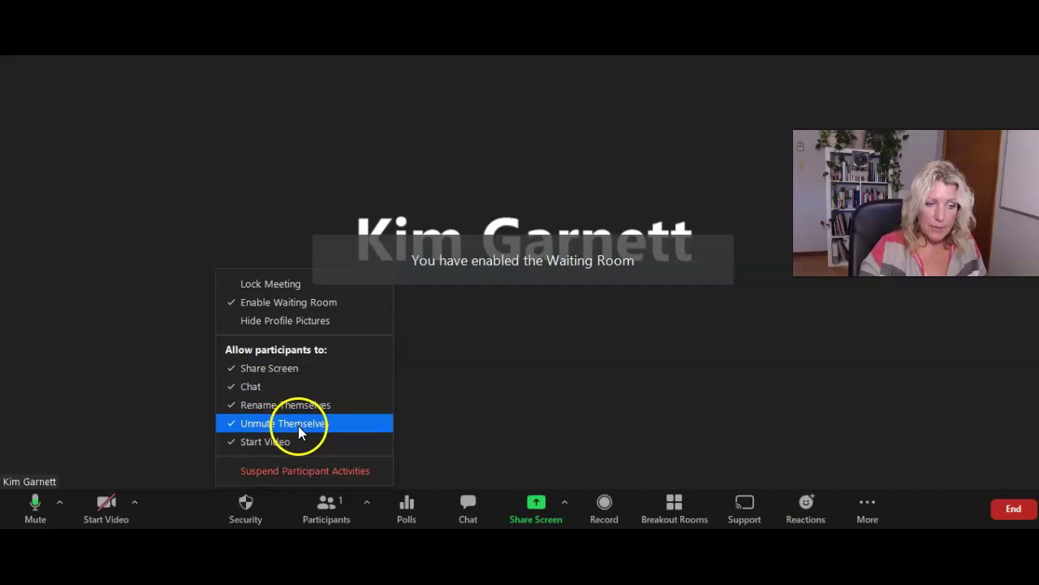
{"action": "left_click", "coordinate": [266, 442]}
{"action": "left_click", "coordinate": [245, 503]}
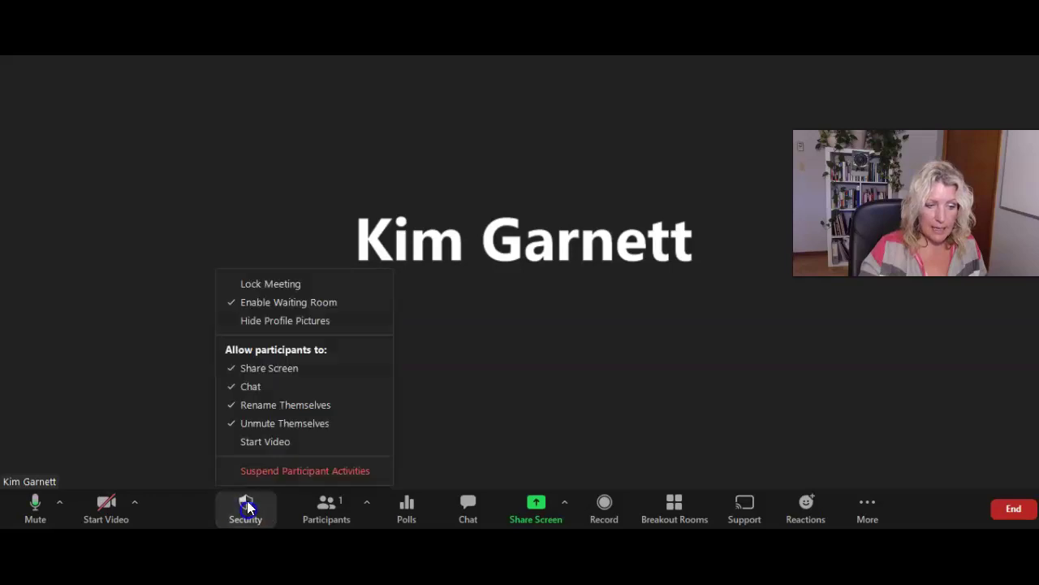
{"action": "left_click", "coordinate": [240, 442]}
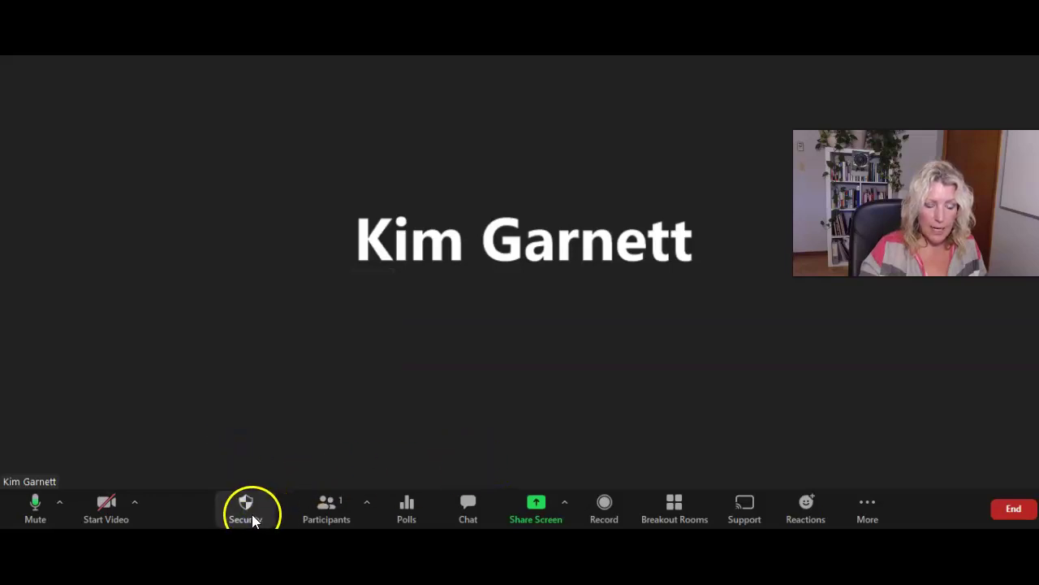
- Show the participant list, confirm the host's existing screen name in the Rename dialog, and close the list again
{"action": "left_click", "coordinate": [323, 514]}
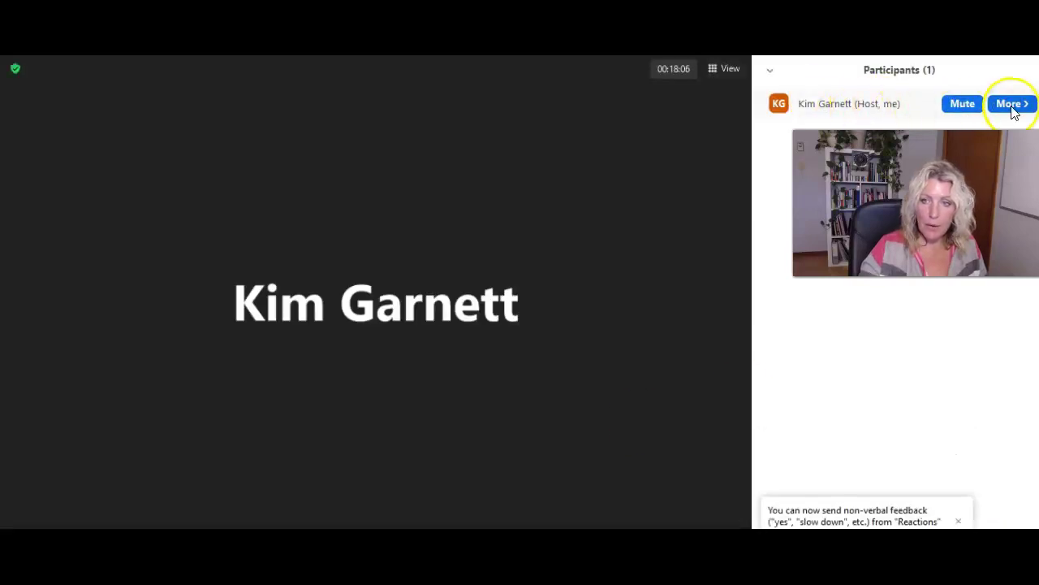
{"action": "left_click", "coordinate": [1011, 104]}
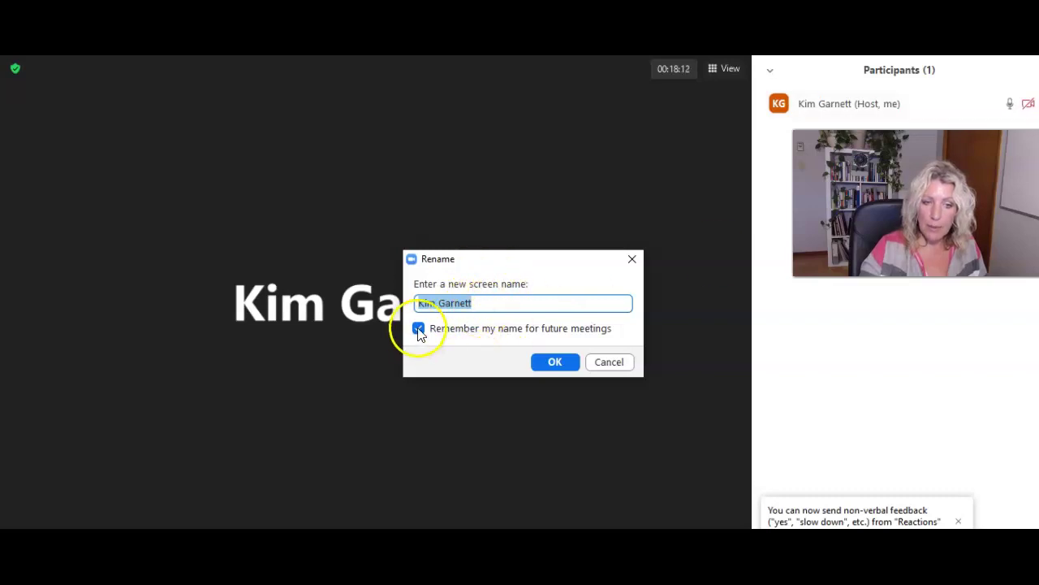
{"action": "left_click", "coordinate": [557, 364]}
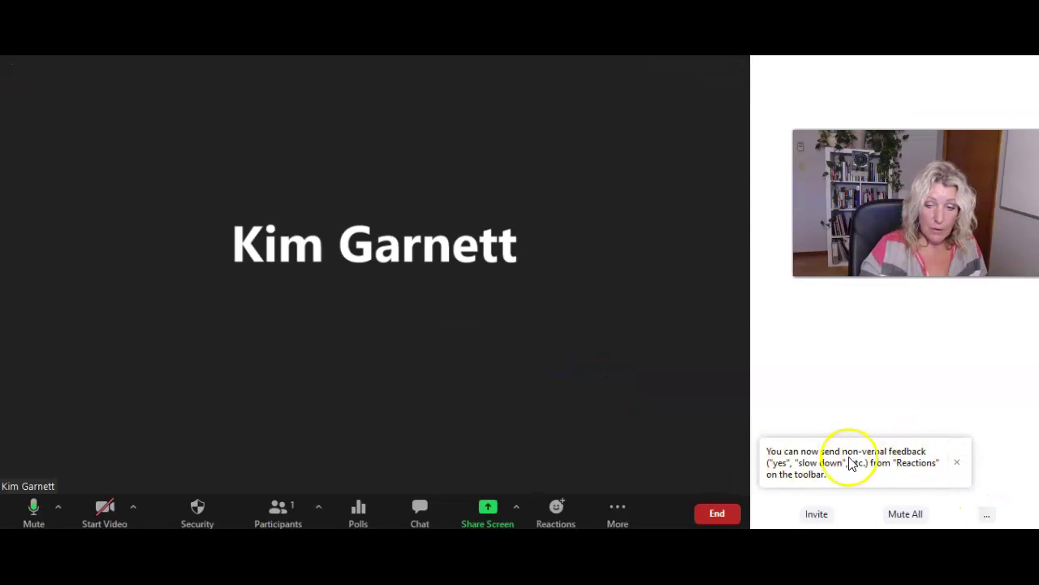
{"action": "left_click", "coordinate": [956, 462]}
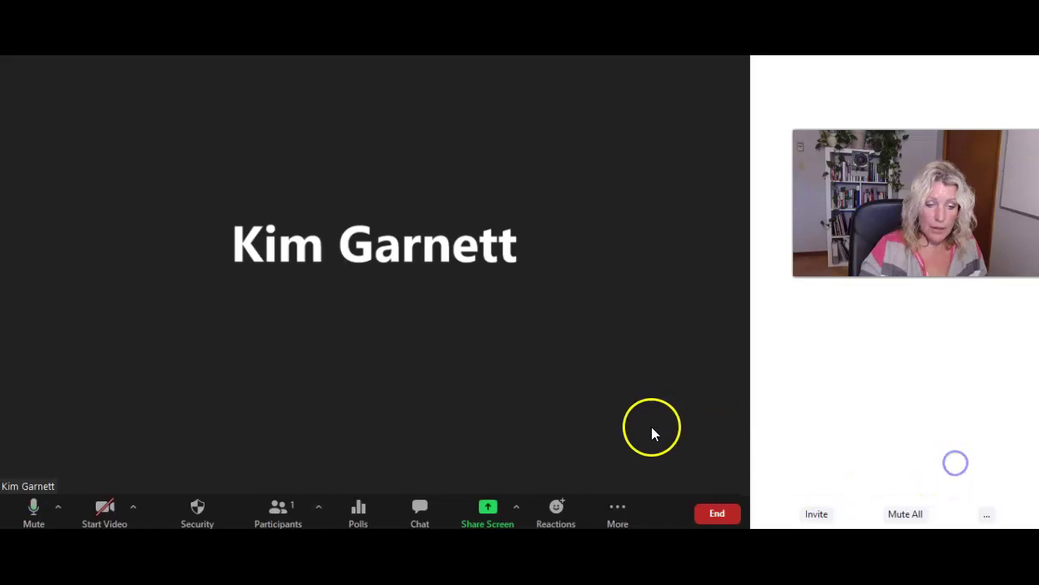
{"action": "left_click", "coordinate": [274, 510]}
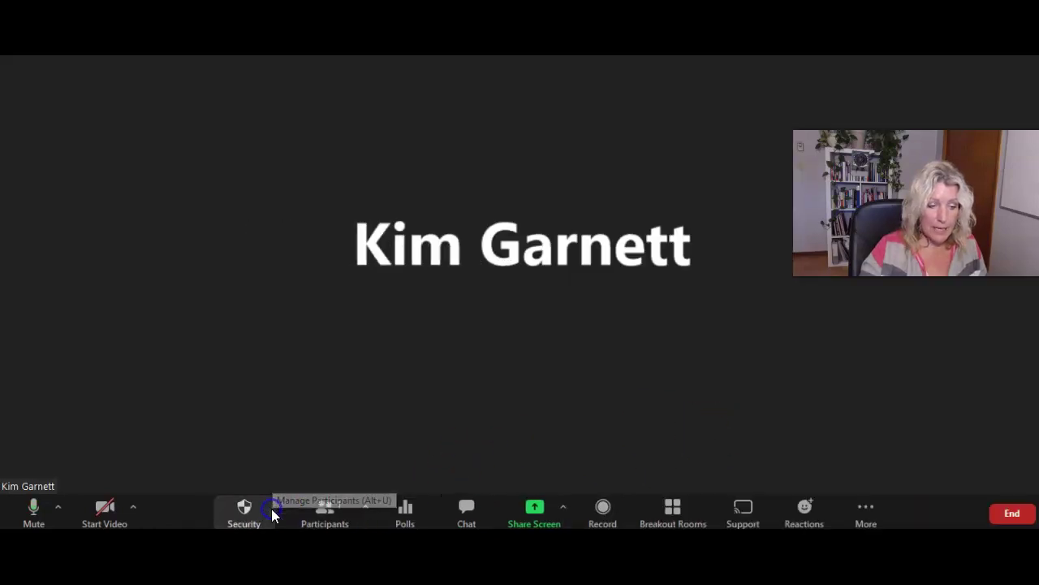
- Start creating a poll to view its title, question type and anonymous answer options, and cancel it without saving
{"action": "left_click", "coordinate": [405, 513]}
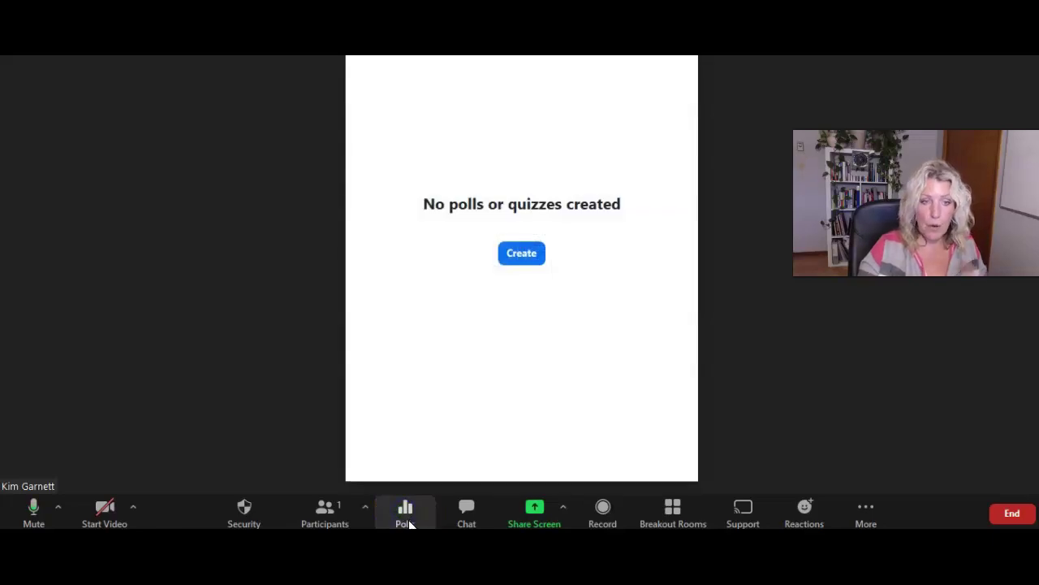
{"action": "left_click", "coordinate": [520, 267]}
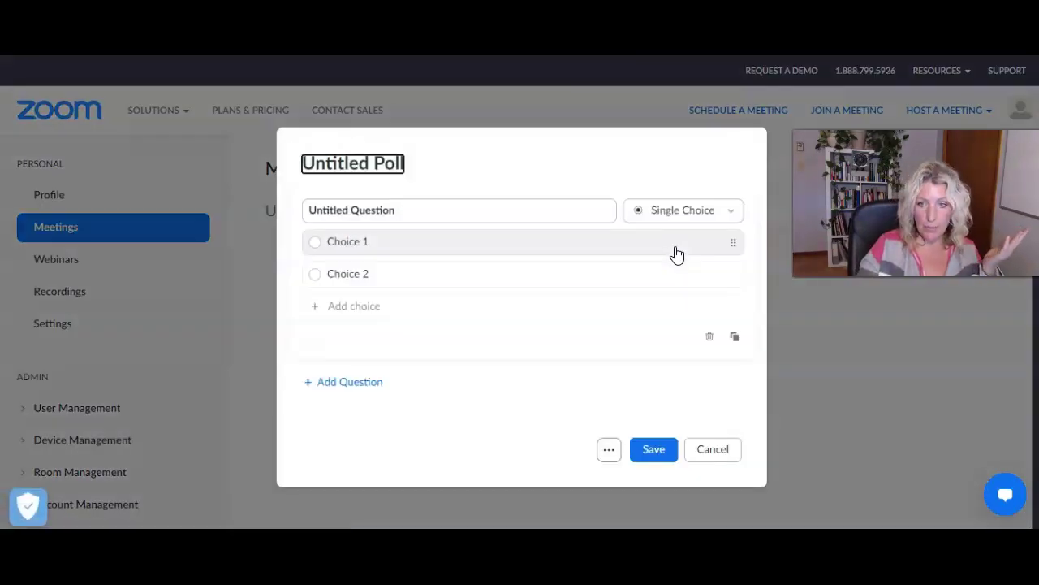
{"action": "left_click", "coordinate": [333, 165]}
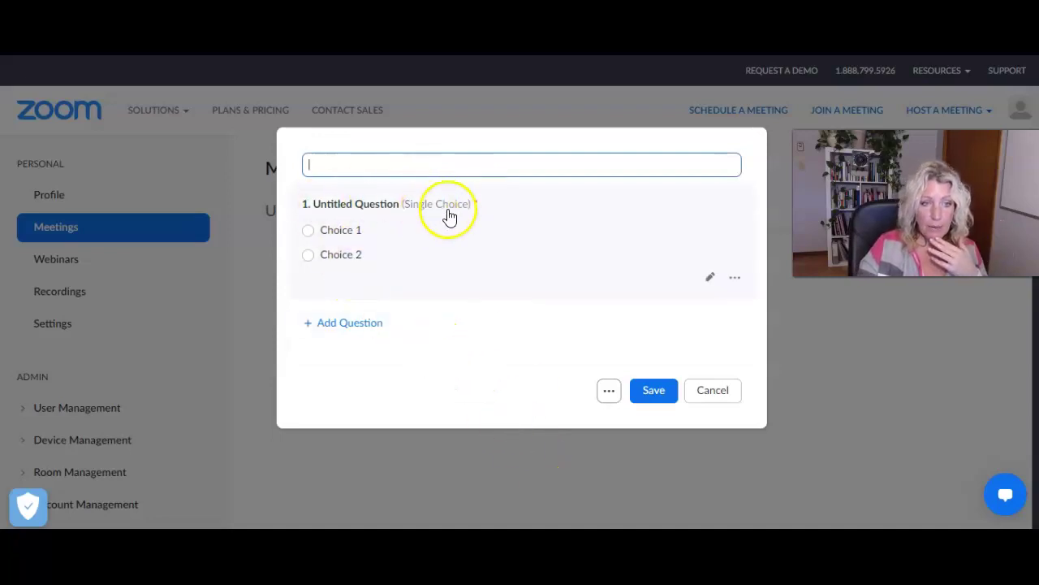
{"action": "left_click", "coordinate": [447, 209]}
{"action": "left_click", "coordinate": [702, 212]}
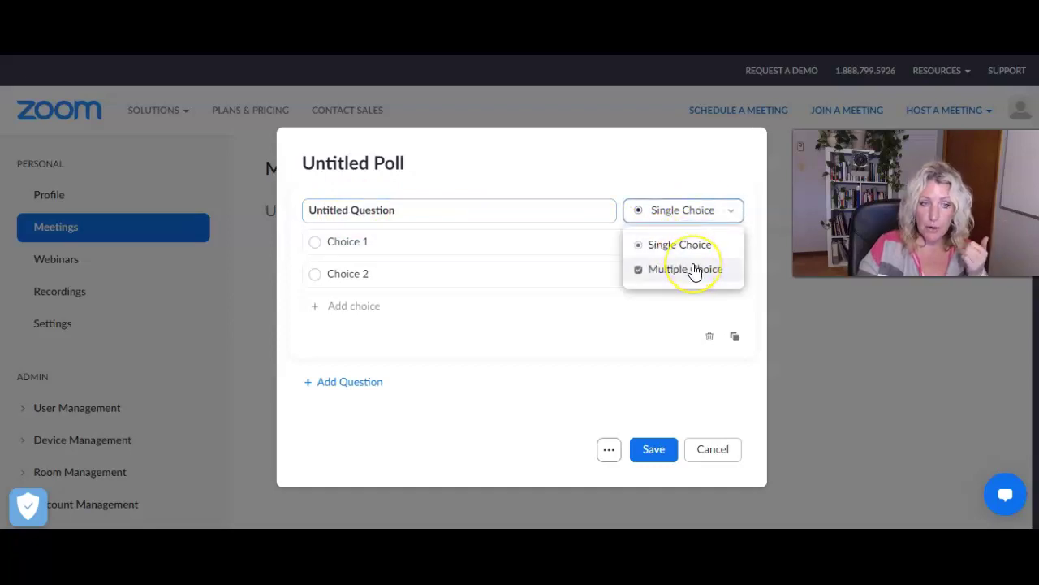
{"action": "left_click_drag", "start_coordinate": [733, 275], "coordinate": [735, 246]}
{"action": "left_click", "coordinate": [602, 467]}
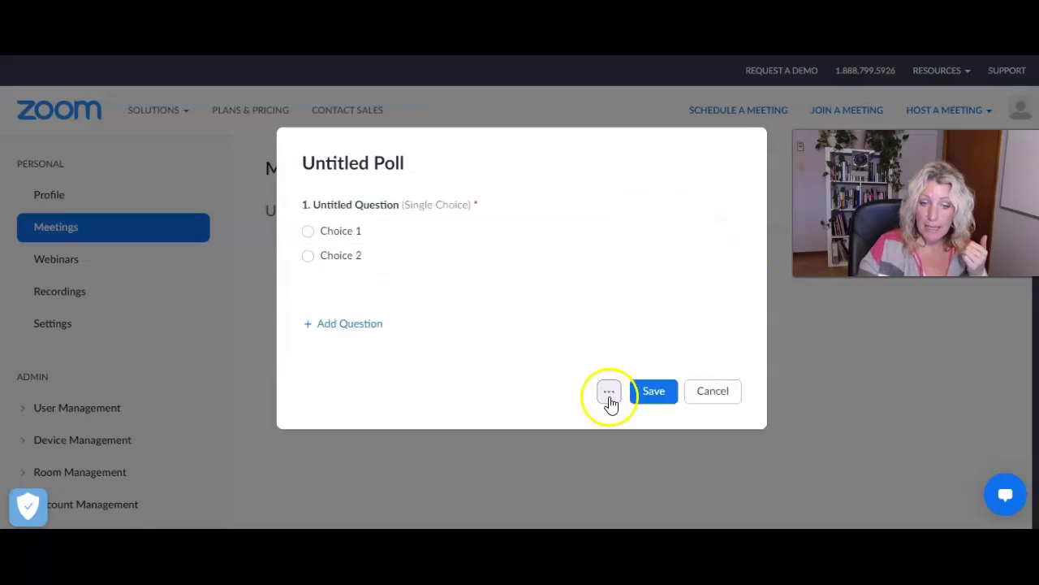
{"action": "left_click", "coordinate": [609, 395]}
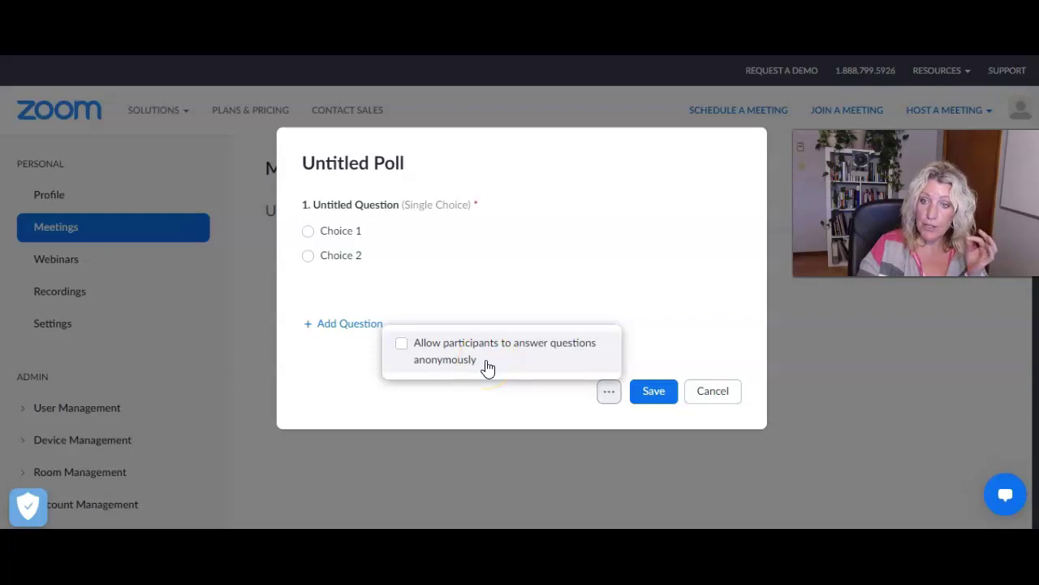
{"action": "left_click", "coordinate": [713, 391]}
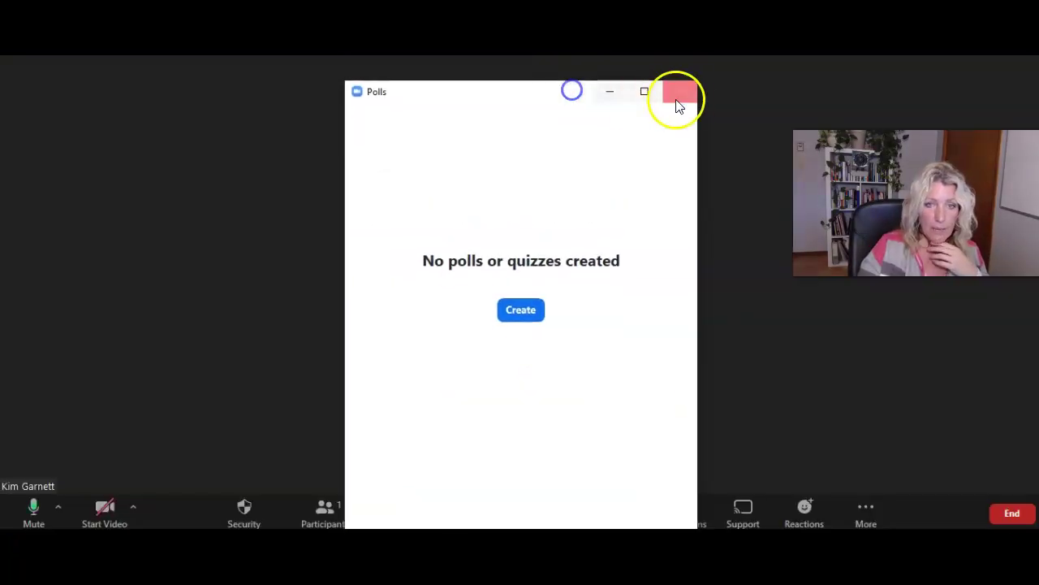
{"action": "left_click", "coordinate": [677, 95]}
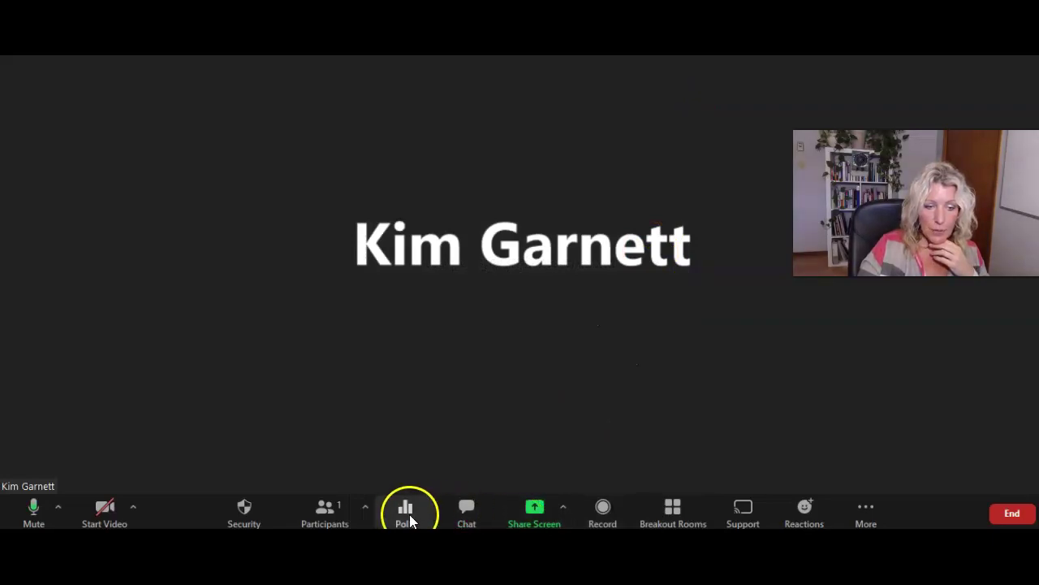
- Check the recipient choices in the meeting chat and send the red angry face emoji to Everyone, closing the chat after sending
{"action": "left_click", "coordinate": [458, 513]}
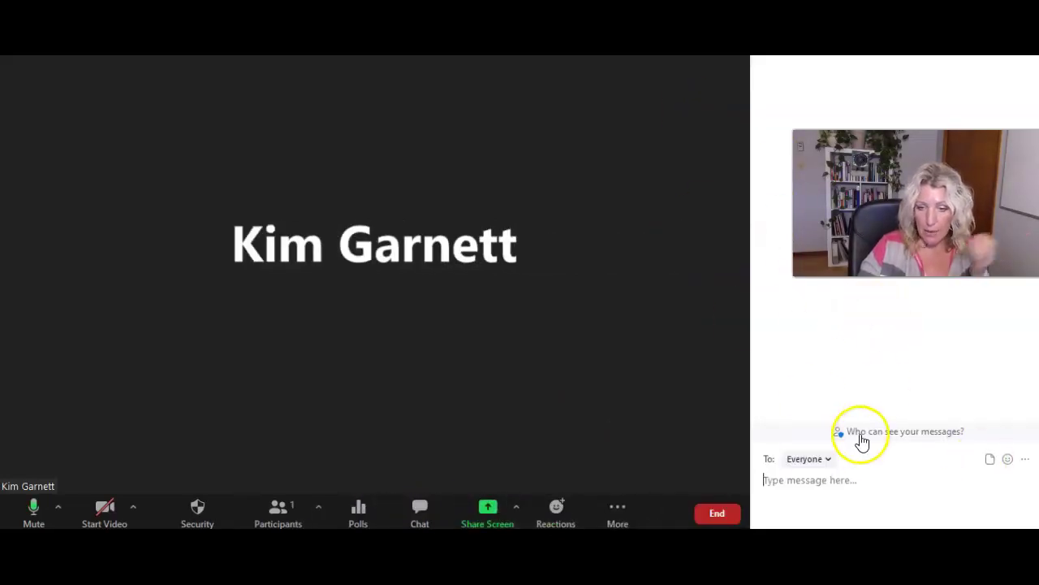
{"action": "left_click", "coordinate": [822, 461]}
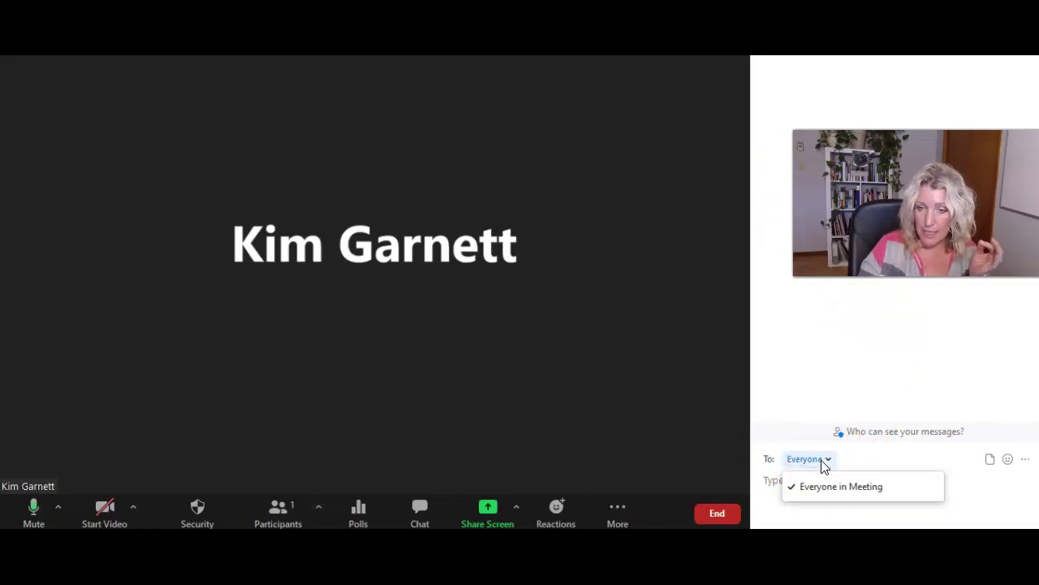
{"action": "left_click", "coordinate": [821, 461]}
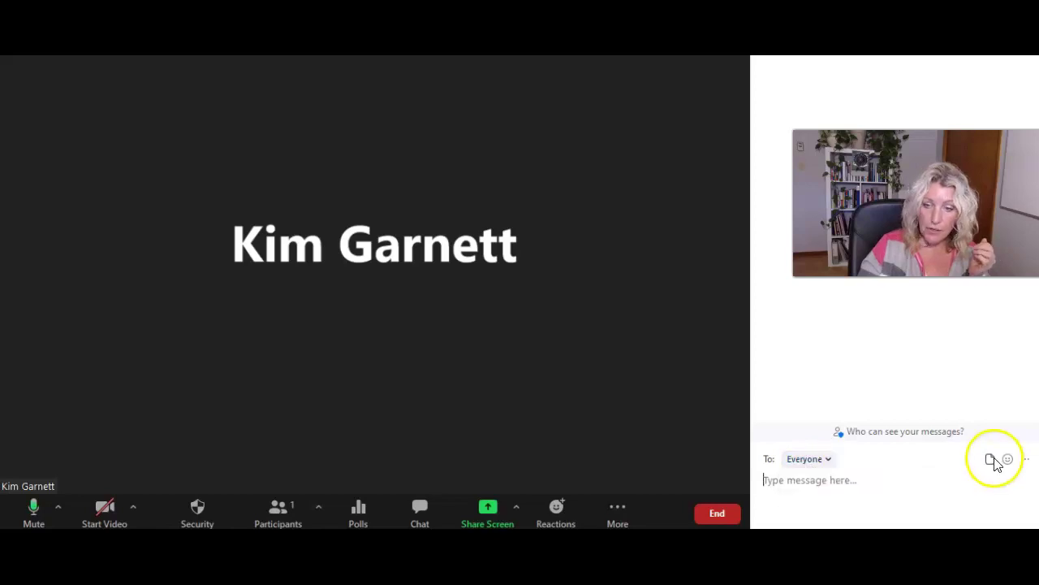
{"action": "left_click", "coordinate": [1008, 459]}
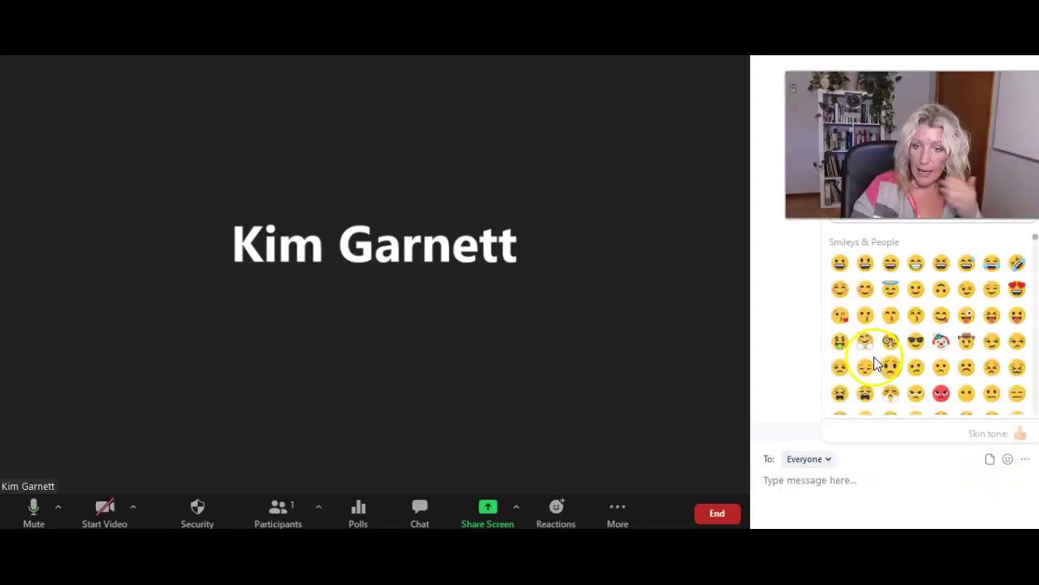
{"action": "left_click", "coordinate": [940, 394]}
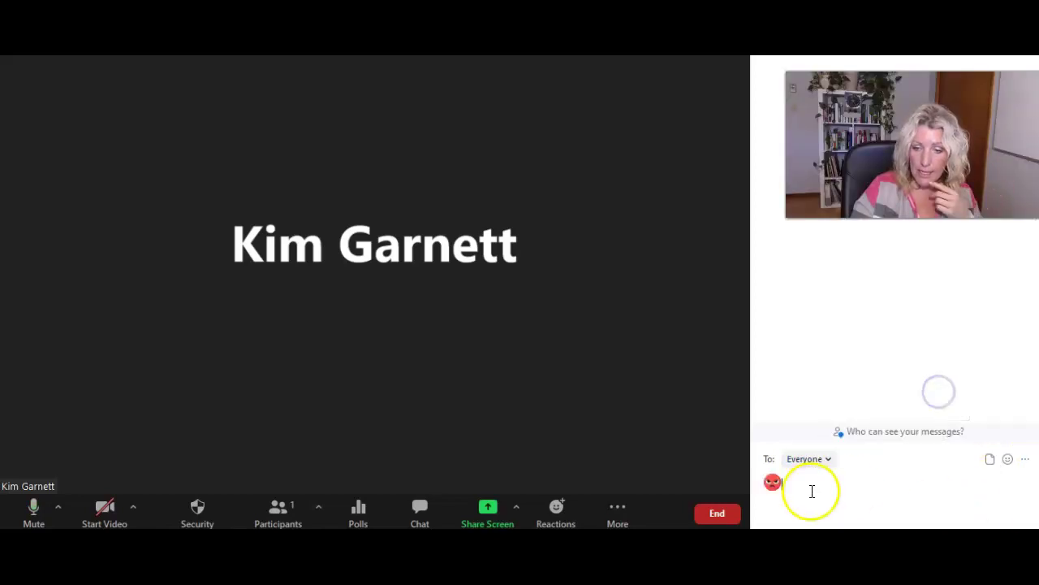
{"action": "key", "text": "Return"}
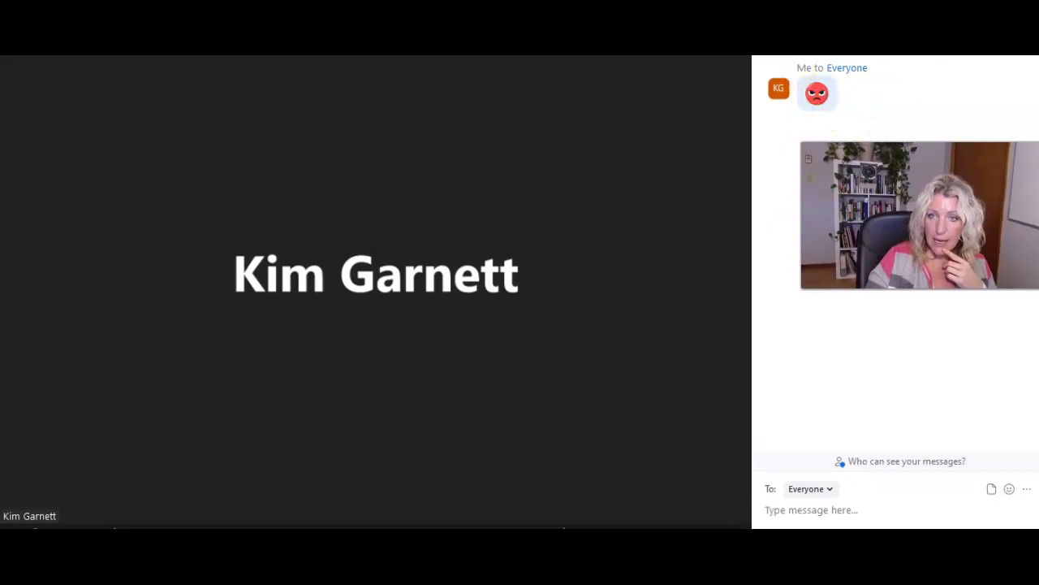
{"action": "left_click", "coordinate": [422, 514]}
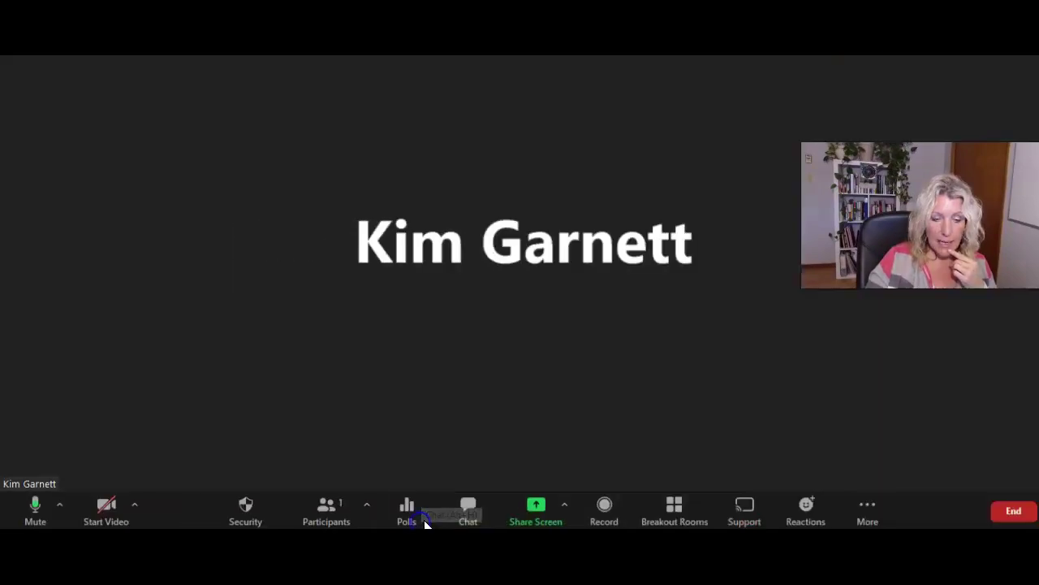
- Examine the advanced and file sources available for screen sharing, and leave the selection without sharing anything
{"action": "left_click", "coordinate": [528, 521]}
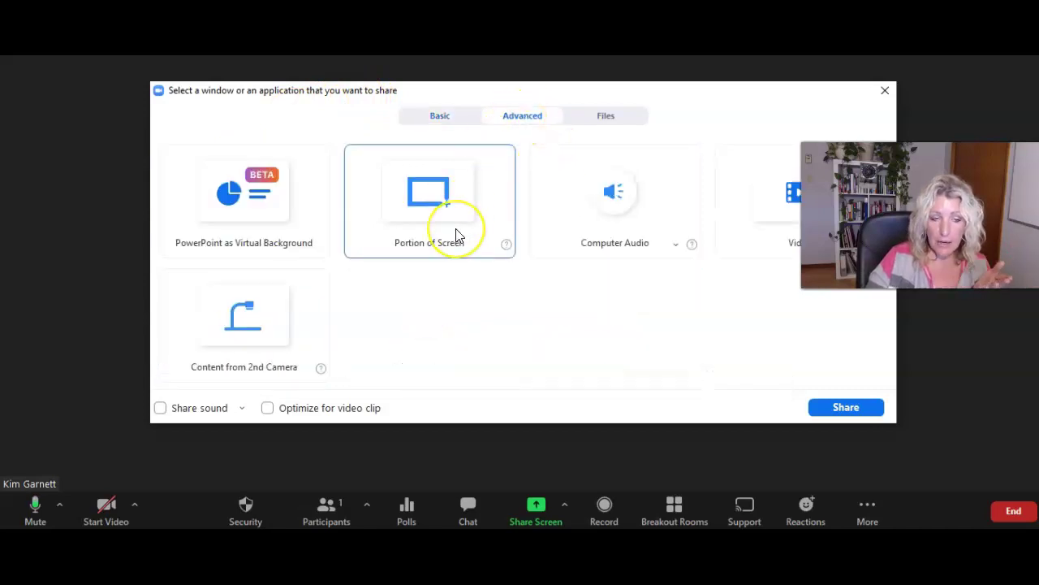
{"action": "left_click", "coordinate": [785, 226]}
{"action": "left_click", "coordinate": [601, 233]}
{"action": "left_click", "coordinate": [233, 204]}
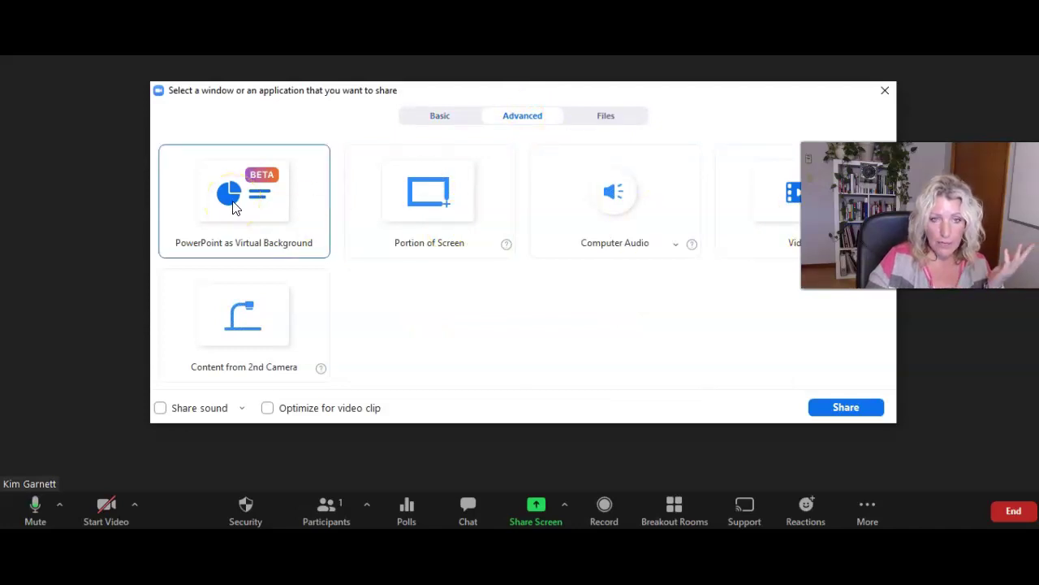
{"action": "left_click", "coordinate": [650, 176]}
{"action": "left_click", "coordinate": [601, 119]}
{"action": "left_click", "coordinate": [172, 210]}
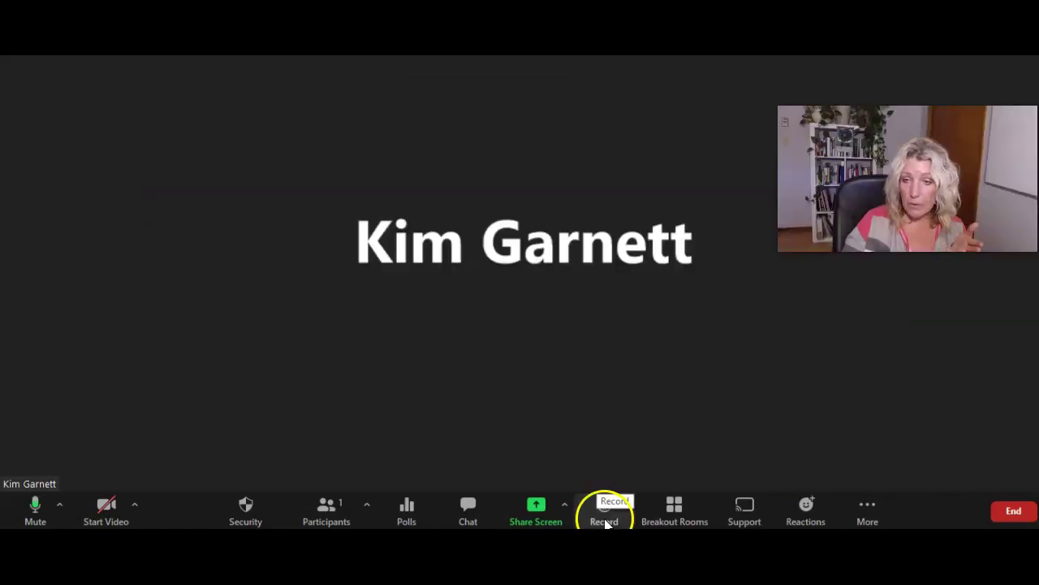
- Check the choices for recording the meeting on this computer or to the cloud
{"action": "left_click", "coordinate": [605, 519]}
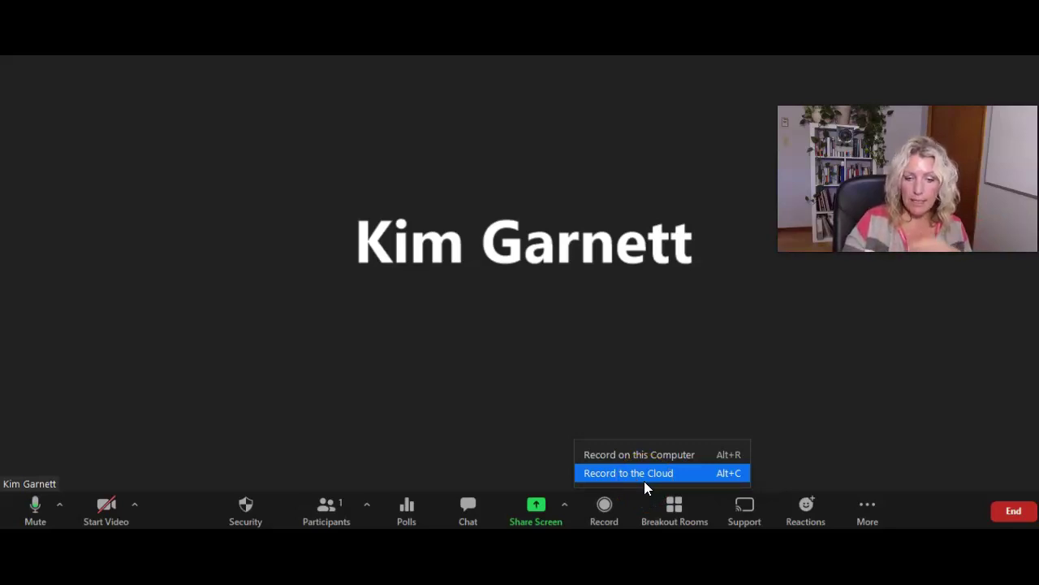
{"action": "left_click", "coordinate": [656, 455]}
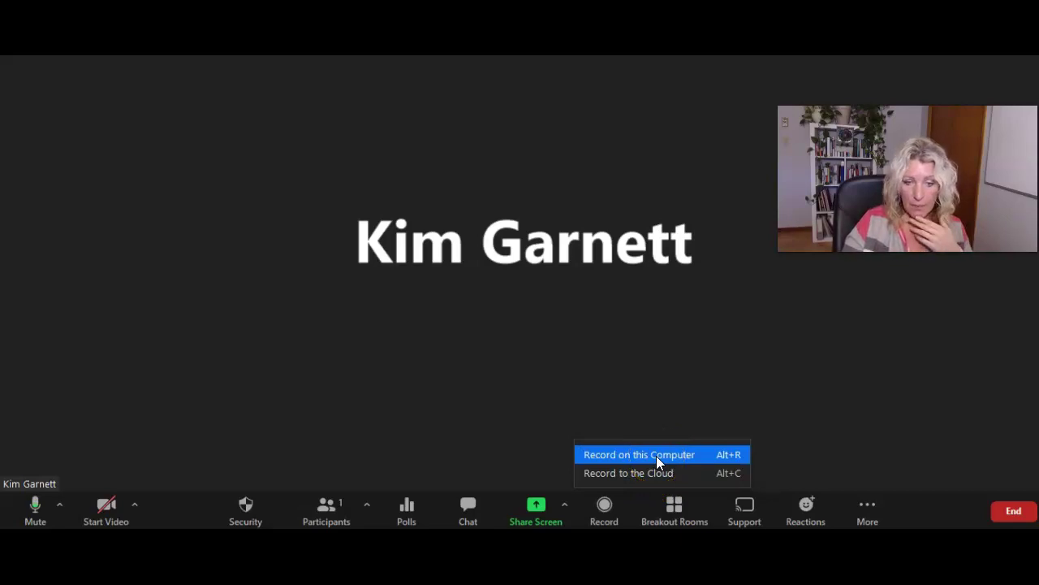
- Create 2 breakout rooms with participants assigned automatically, after trying the manual and participant-choice assignment options
{"action": "left_click", "coordinate": [673, 511]}
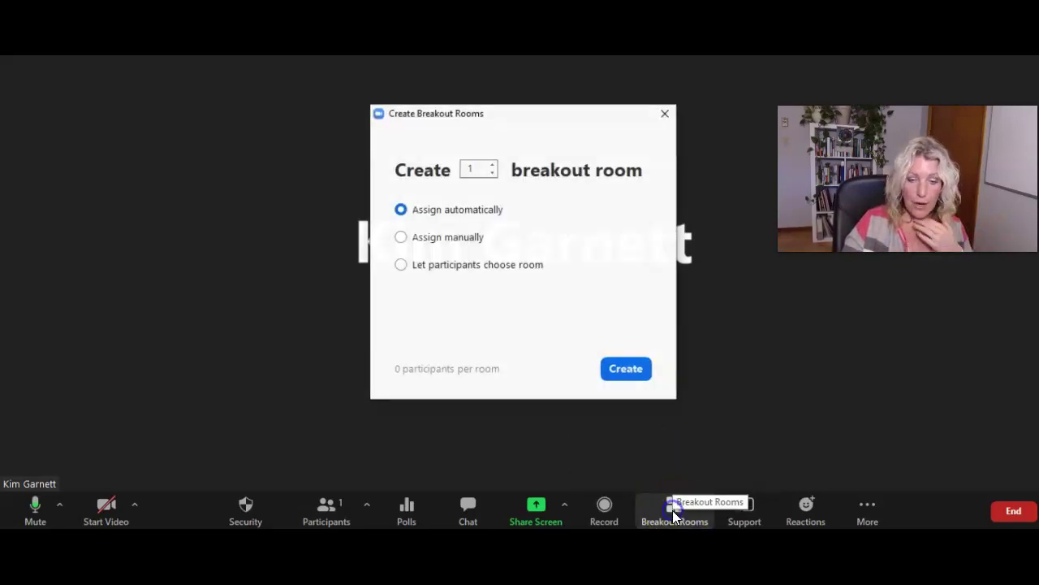
{"action": "left_click", "coordinate": [492, 168]}
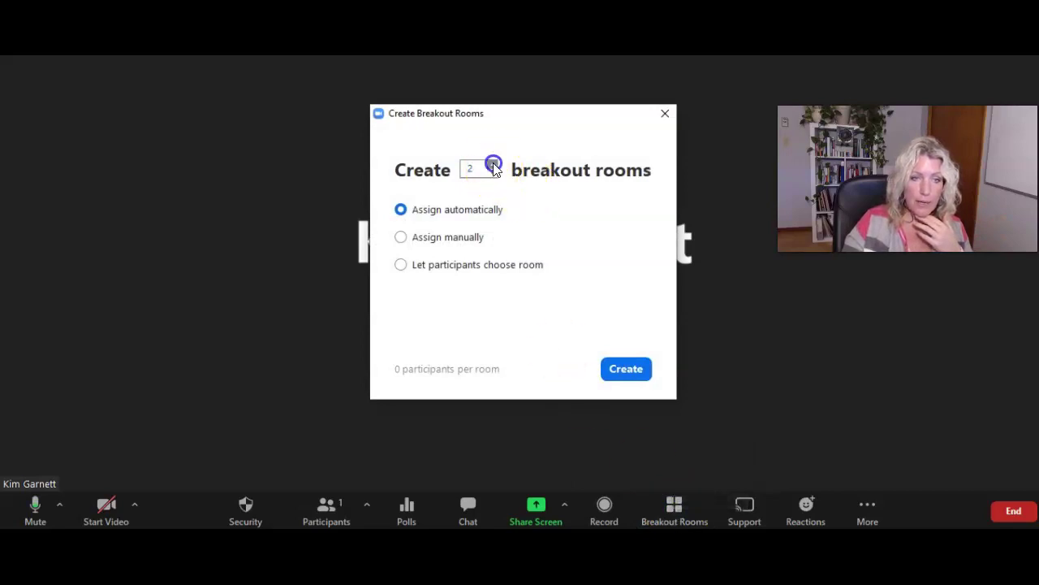
{"action": "left_click", "coordinate": [401, 237]}
{"action": "left_click", "coordinate": [402, 209]}
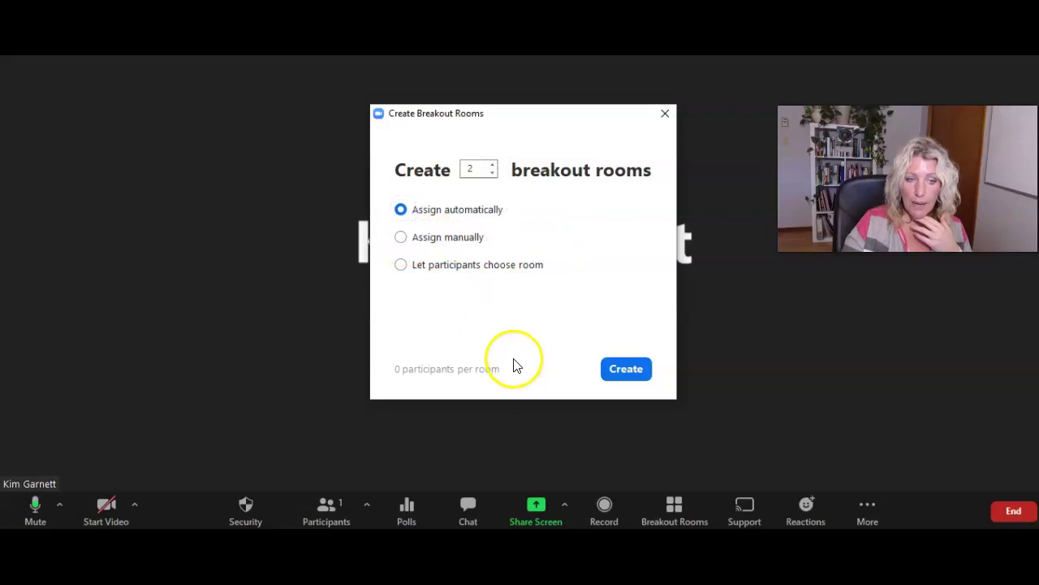
{"action": "left_click", "coordinate": [400, 264]}
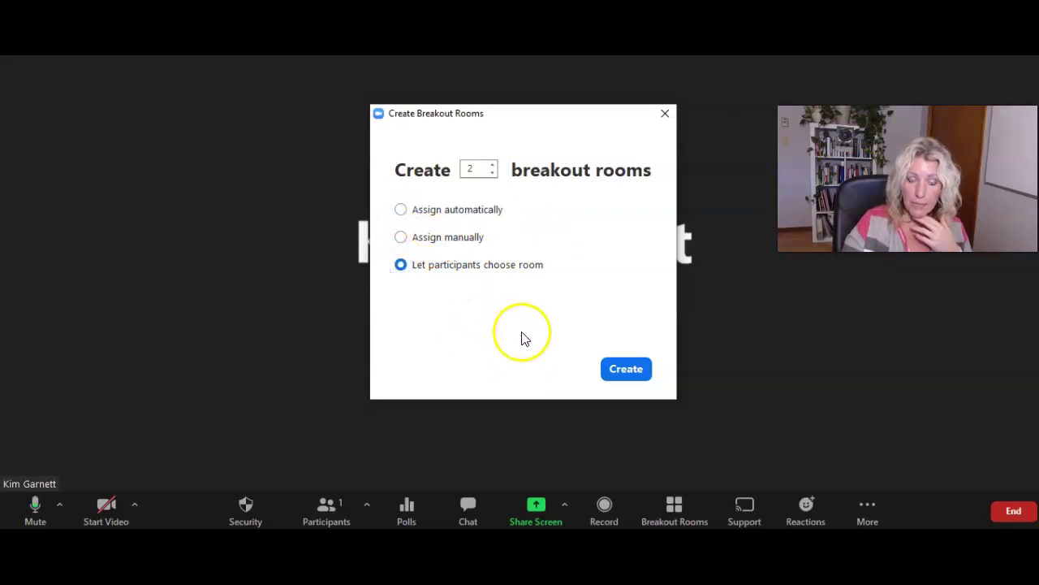
{"action": "left_click", "coordinate": [401, 209]}
{"action": "left_click", "coordinate": [630, 367]}
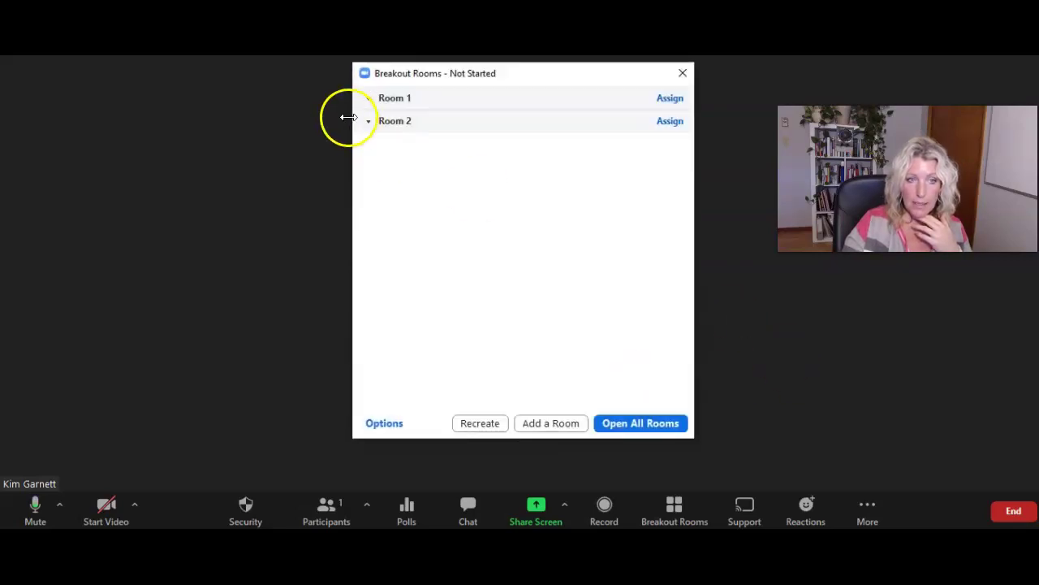
- Open the name of breakout Room 1 for editing, leave it as is, and check the room's participant assignment
{"action": "left_click", "coordinate": [495, 97]}
{"action": "left_click", "coordinate": [494, 139]}
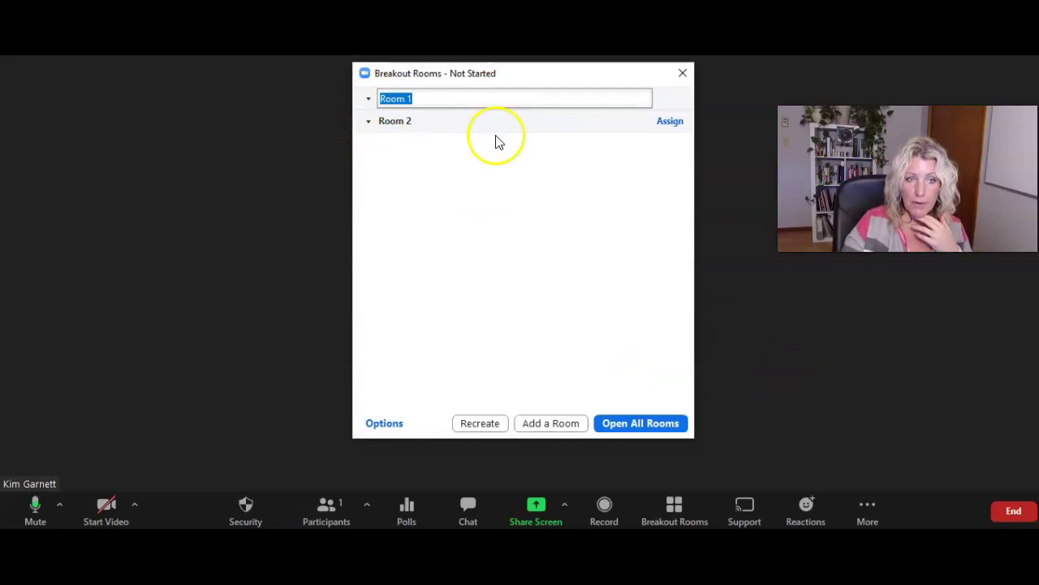
{"action": "left_click", "coordinate": [675, 97]}
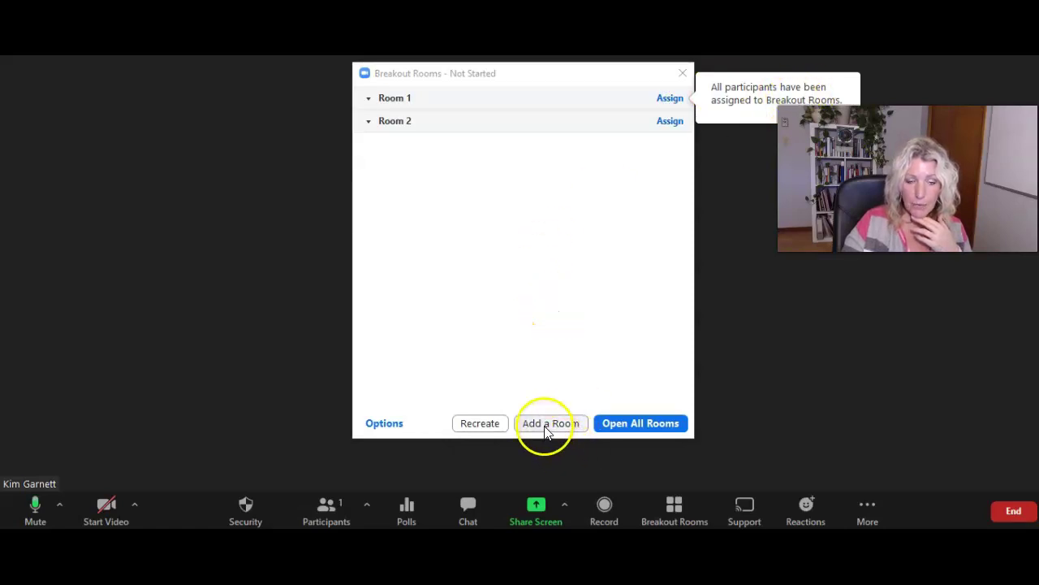
- Set the breakout rooms to close automatically after 5 minutes and to notify the host when the time is up
{"action": "left_click", "coordinate": [386, 426]}
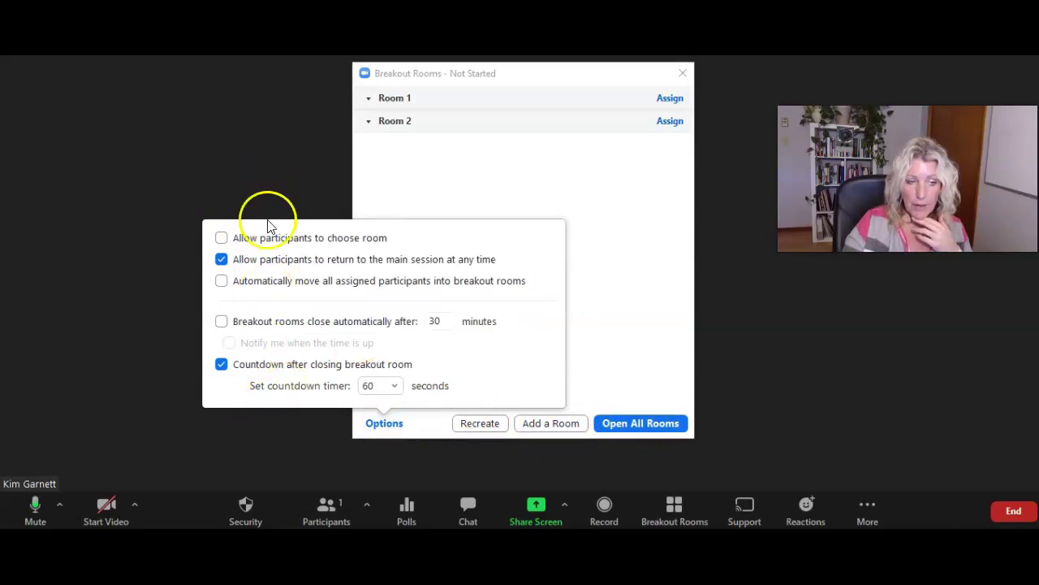
{"action": "left_click", "coordinate": [220, 321]}
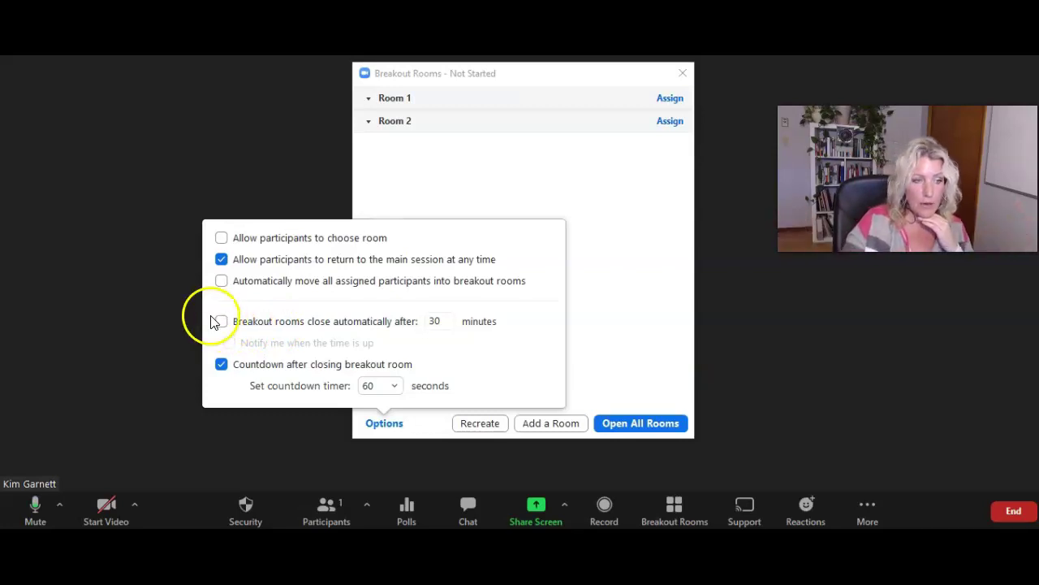
{"action": "left_click", "coordinate": [435, 321]}
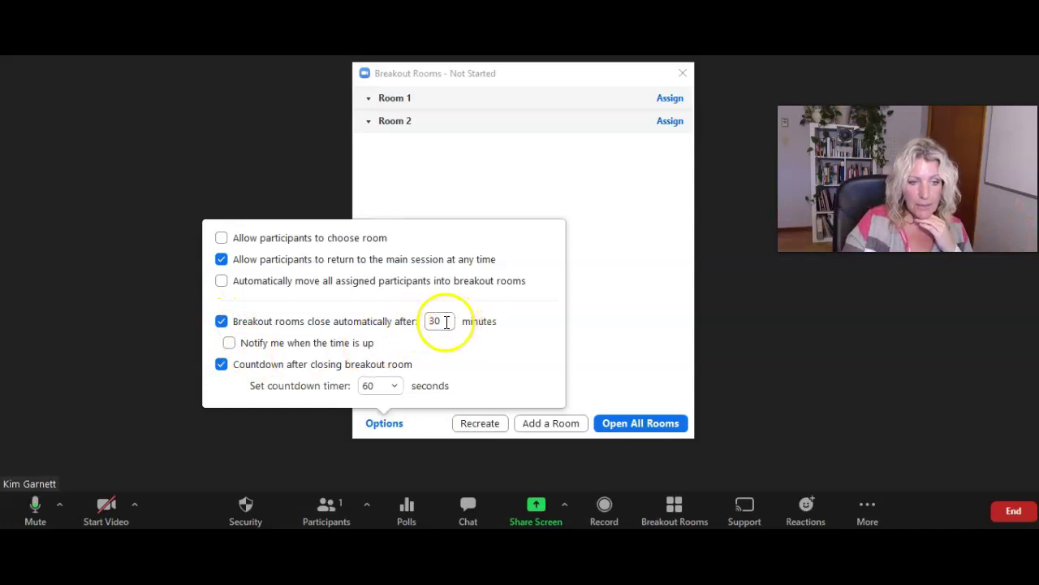
{"action": "key", "text": "BackSpace"}
{"action": "key", "text": "BackSpace"}
{"action": "type", "text": "5"}
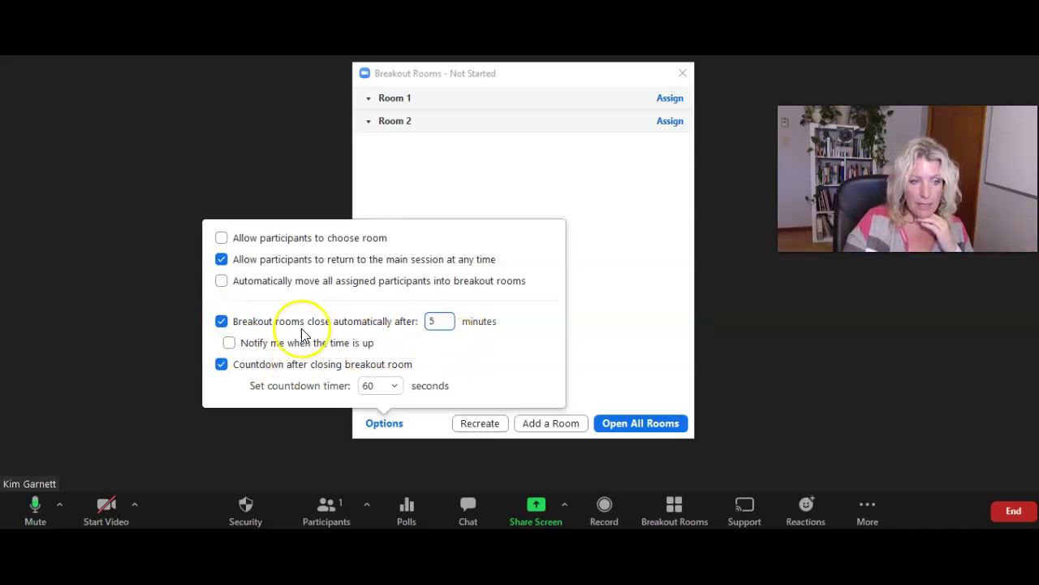
{"action": "left_click", "coordinate": [229, 343]}
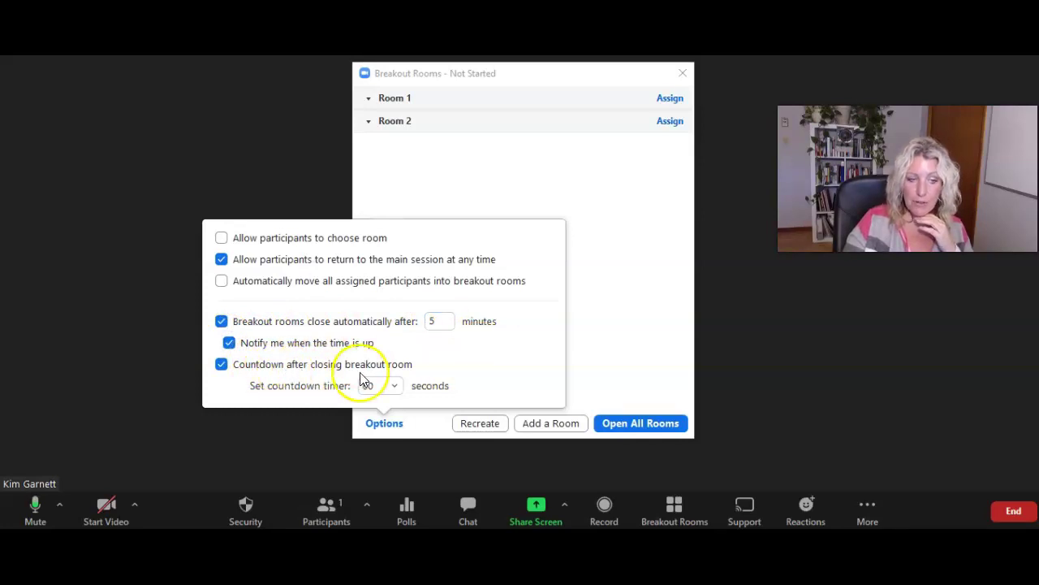
{"action": "left_click", "coordinate": [373, 427]}
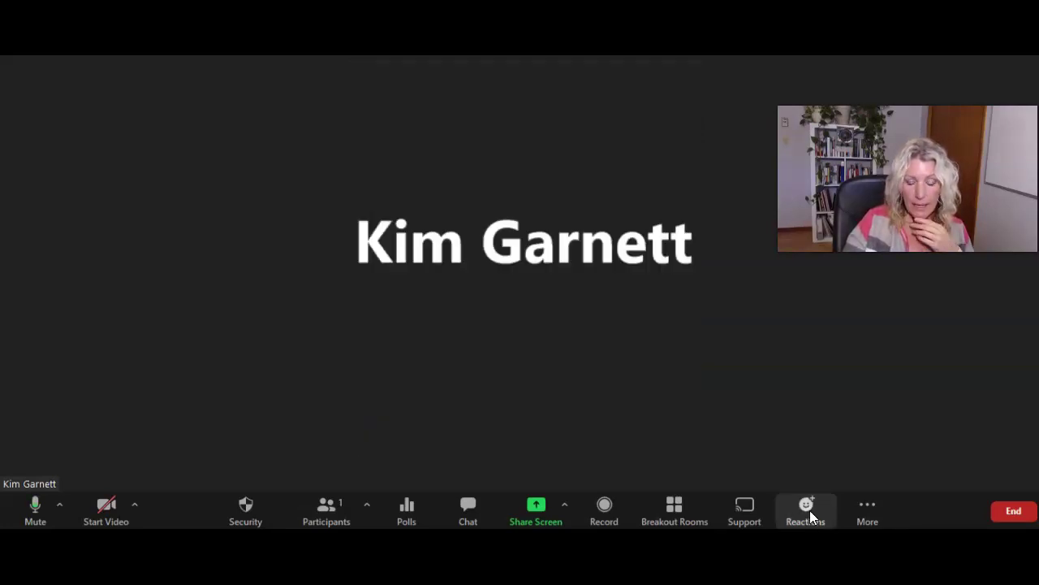
- View the available meeting reactions and expand the additional emoji choices
{"action": "left_click", "coordinate": [807, 512]}
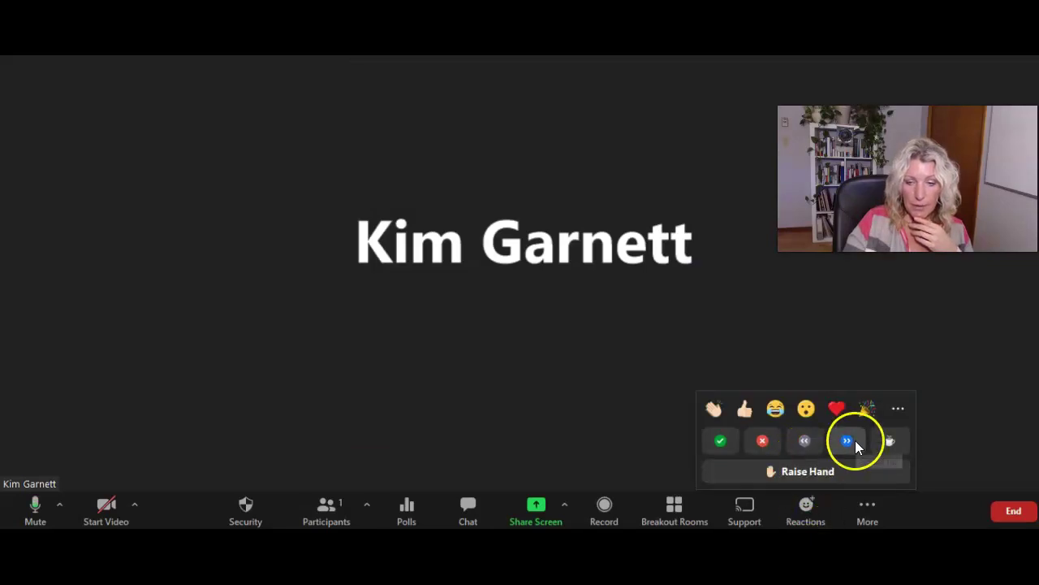
{"action": "left_click", "coordinate": [899, 409]}
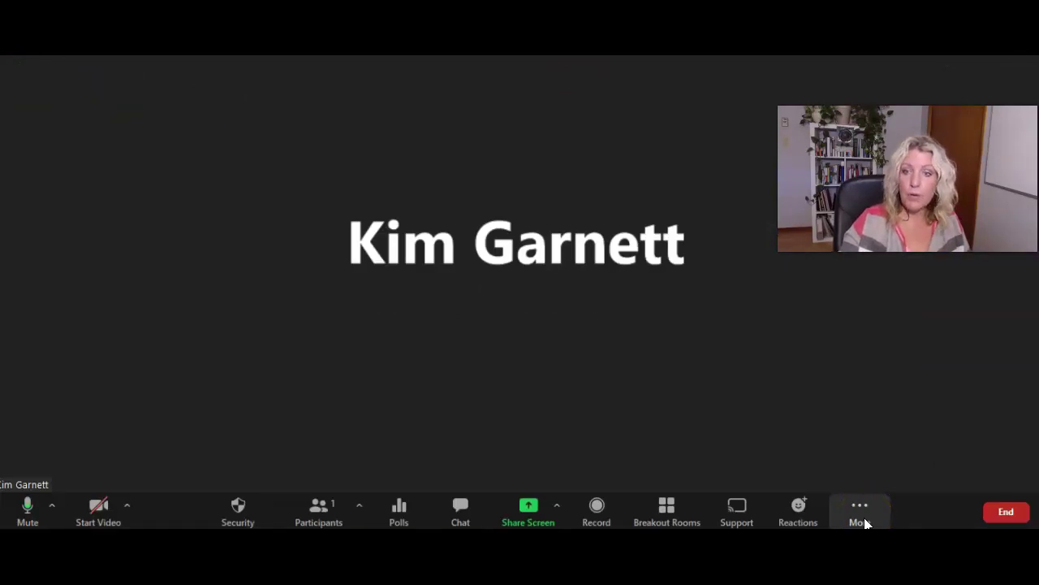
- Start setting up a live stream of the meeting on Facebook
{"action": "left_click", "coordinate": [863, 519]}
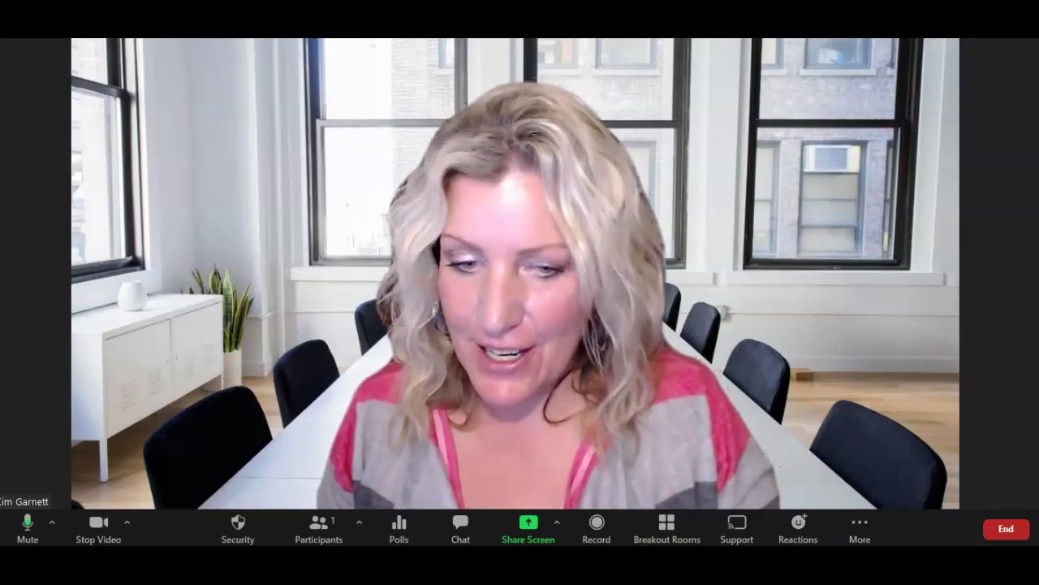
{"action": "left_click", "coordinate": [859, 532]}
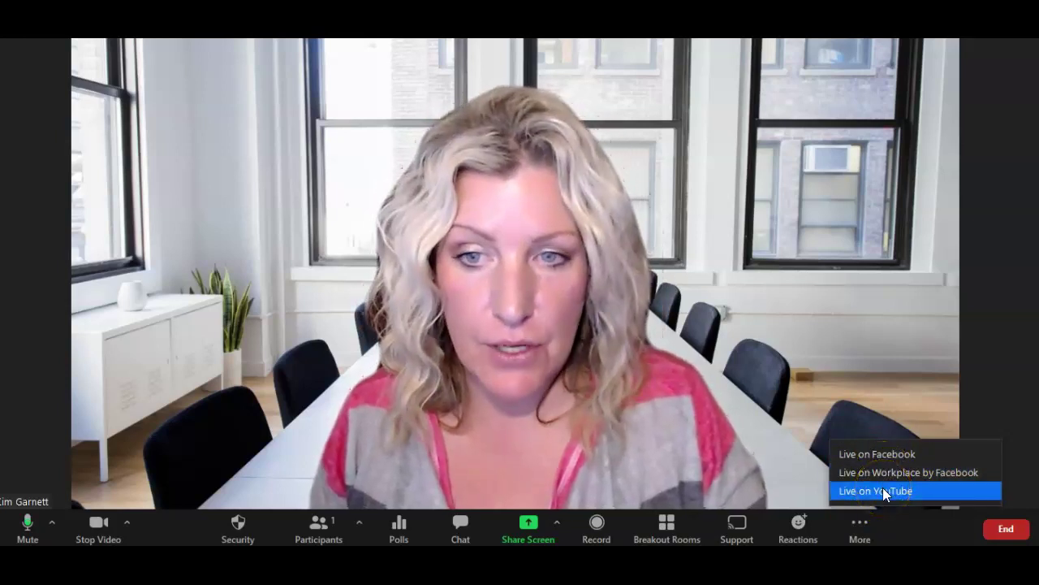
{"action": "left_click", "coordinate": [888, 455]}
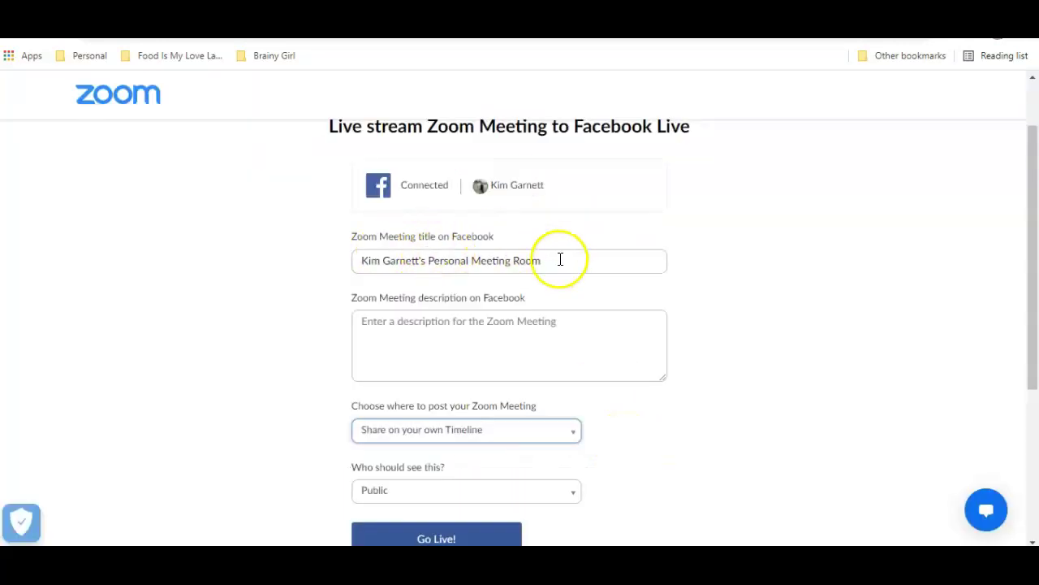
- Replace the meeting title on Facebook with "Filming all of the crazy settings on Zoom!"
{"action": "left_click_drag", "start_coordinate": [559, 260], "coordinate": [361, 260]}
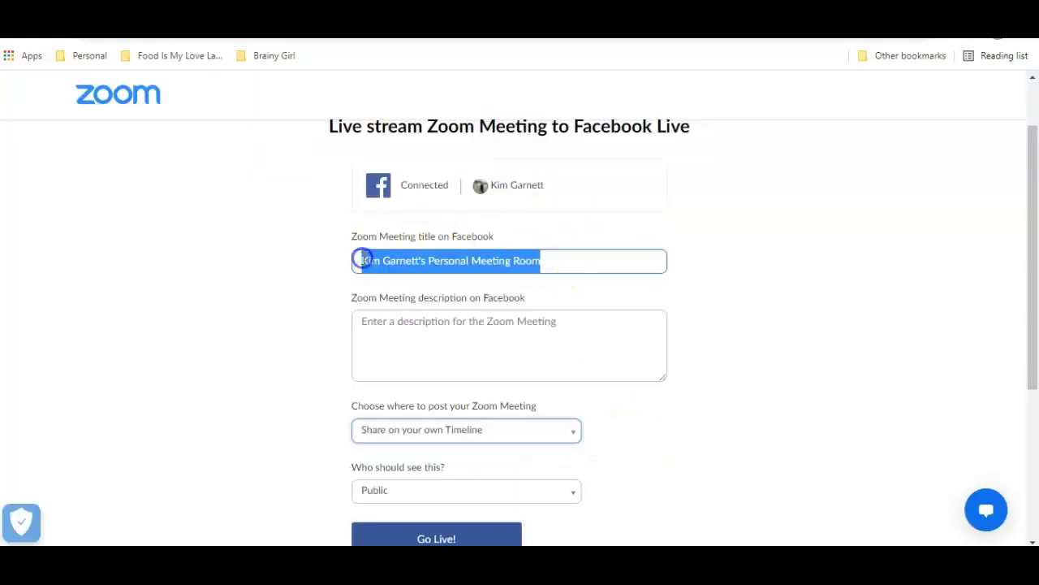
{"action": "key", "text": "BackSpace"}
{"action": "type", "text": "Filming all of the crazy settings on Zoom!"}
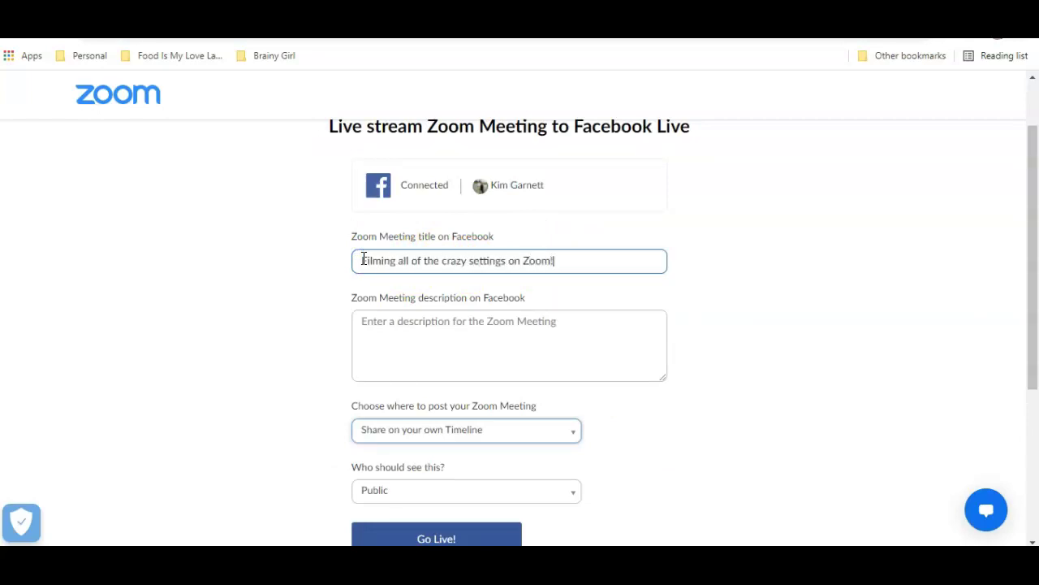
- Describe the Facebook stream as going live to show all the Zoom settings needed for a great experience, plus crazy options viewers didn't know existed
{"action": "left_click", "coordinate": [404, 331]}
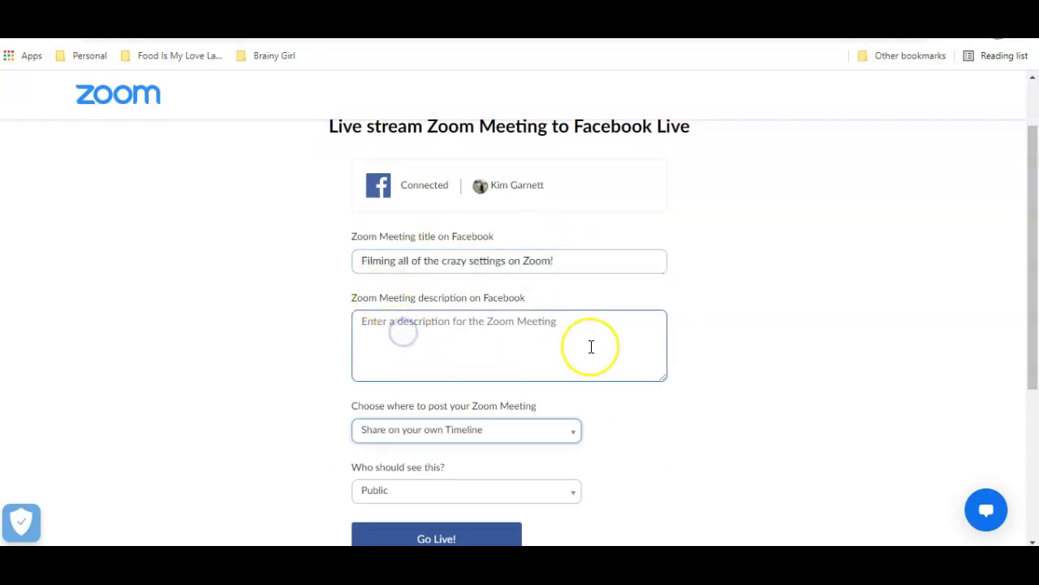
{"action": "type", "text": "Just going live on Facebook to show you all of the settings"}
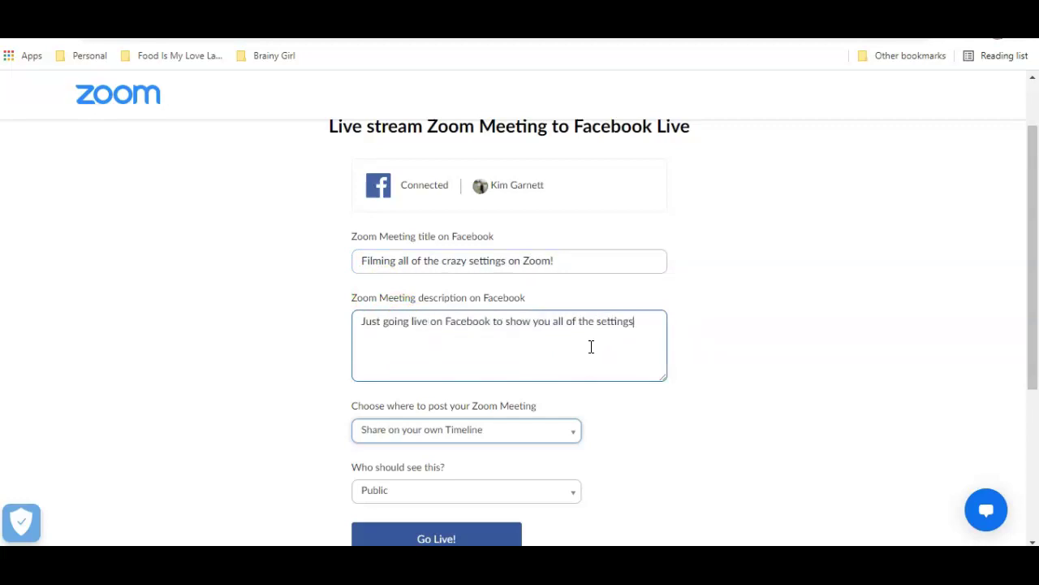
{"action": "type", "text": " in Zoom that you need in order to have a great experience, as well"}
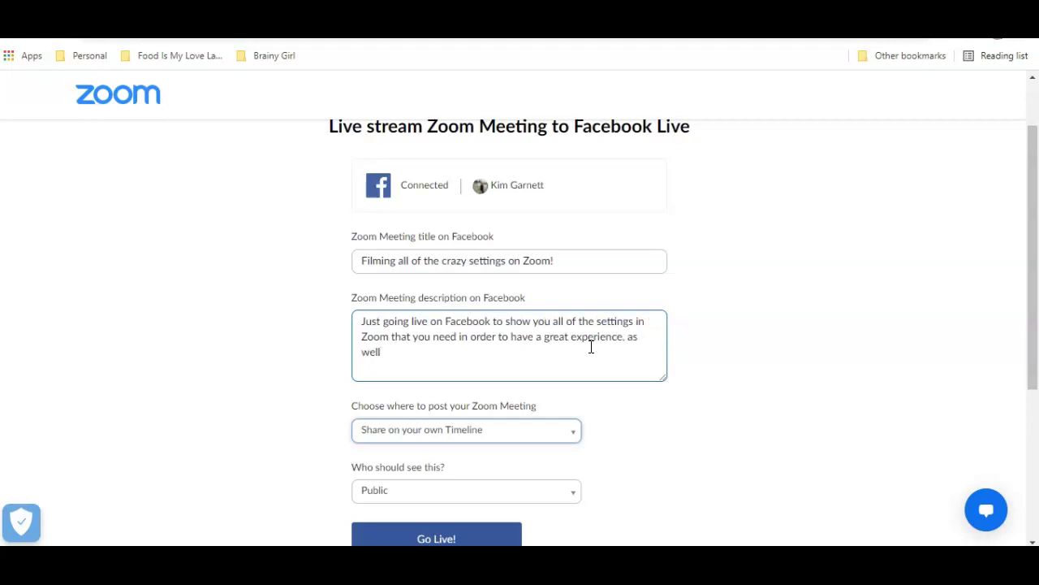
{"action": "type", "text": " as some crazy options you didn't know existed!"}
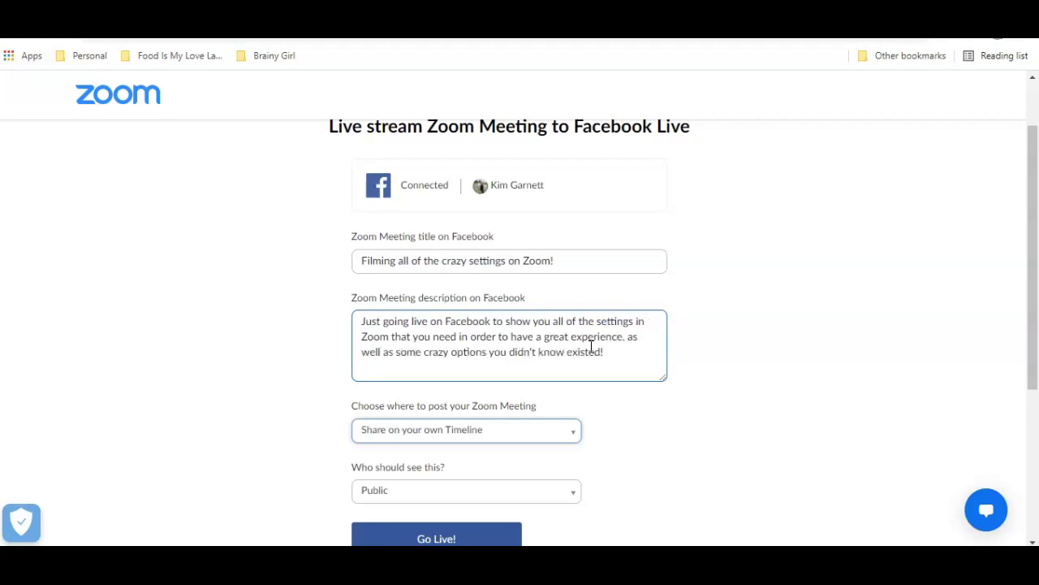
- Set the live stream to be shared to a Facebook page and select the Brainy Girl page
{"action": "scroll", "coordinate": [580, 341], "scroll_direction": "down", "scroll_amount": 2}
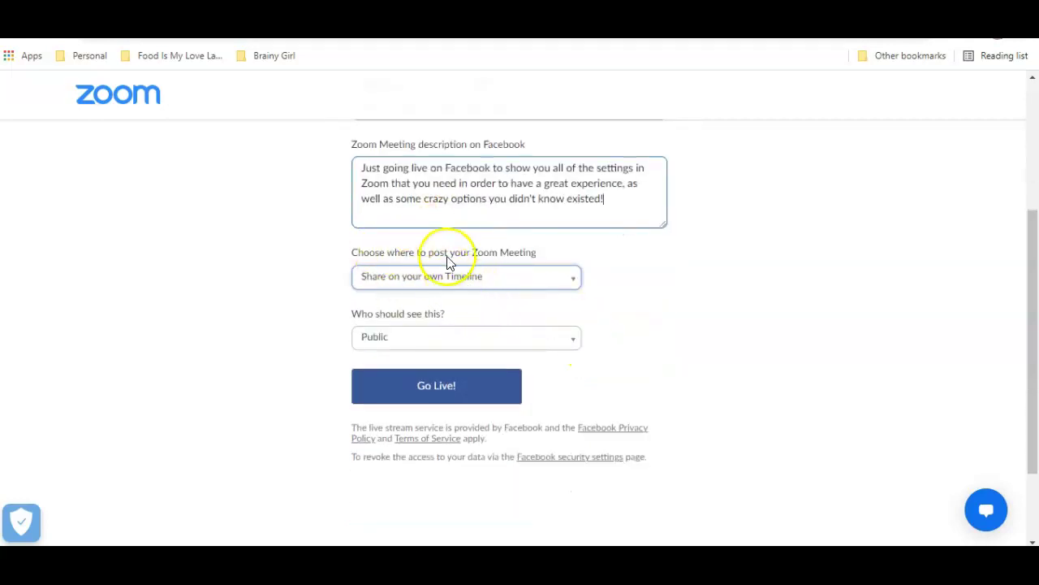
{"action": "left_click", "coordinate": [555, 278]}
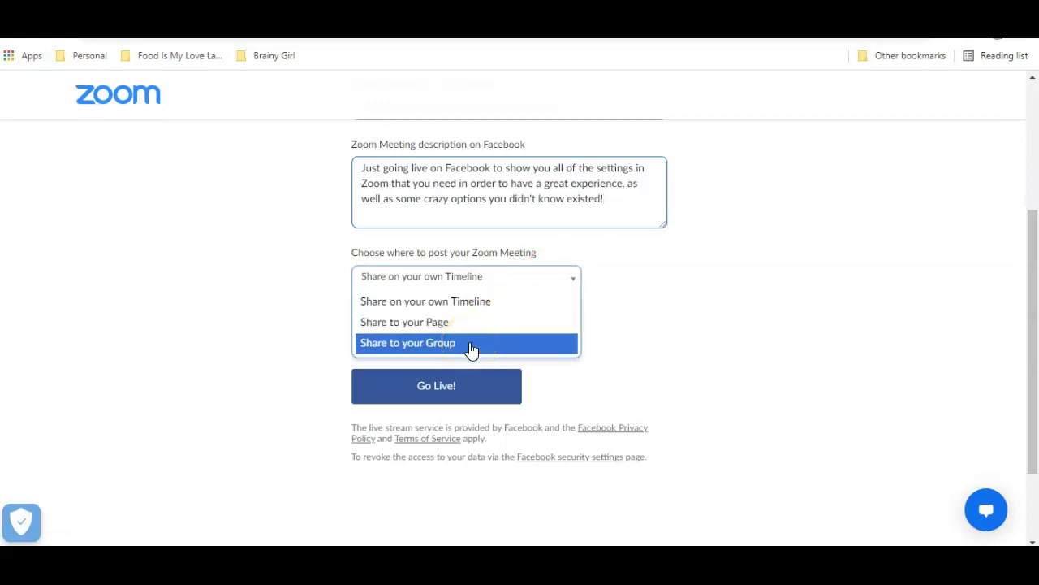
{"action": "left_click", "coordinate": [443, 321]}
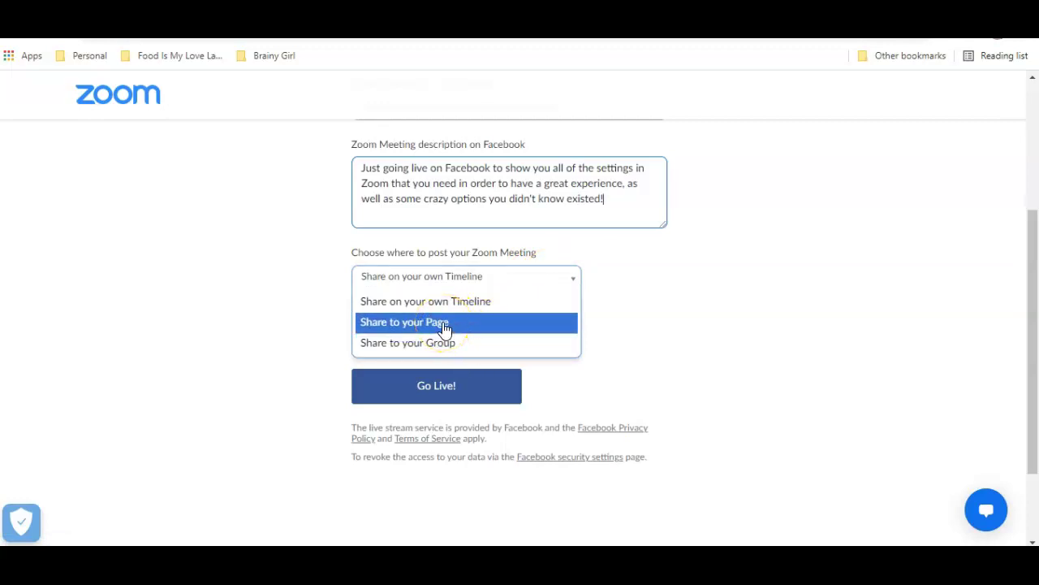
{"action": "left_click", "coordinate": [498, 338]}
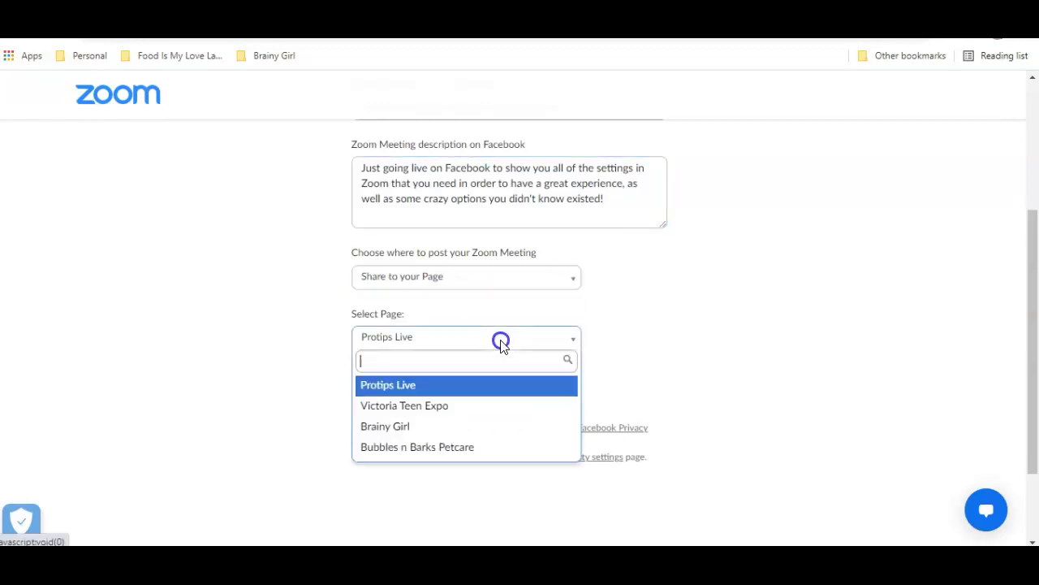
{"action": "left_click", "coordinate": [404, 431]}
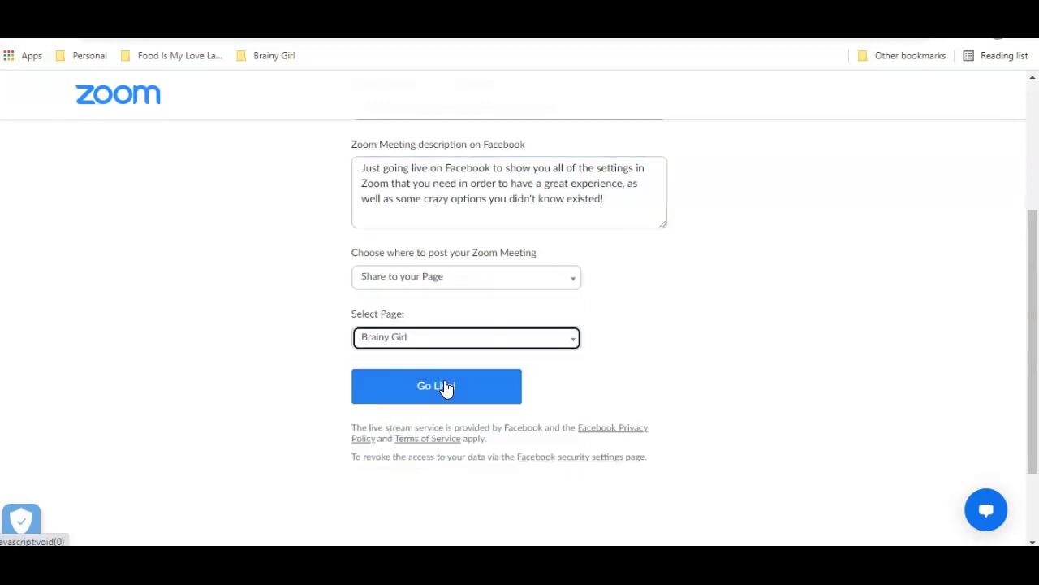
- Go live with the Zoom meeting and play the live broadcast on Facebook
{"action": "left_click", "coordinate": [446, 388]}
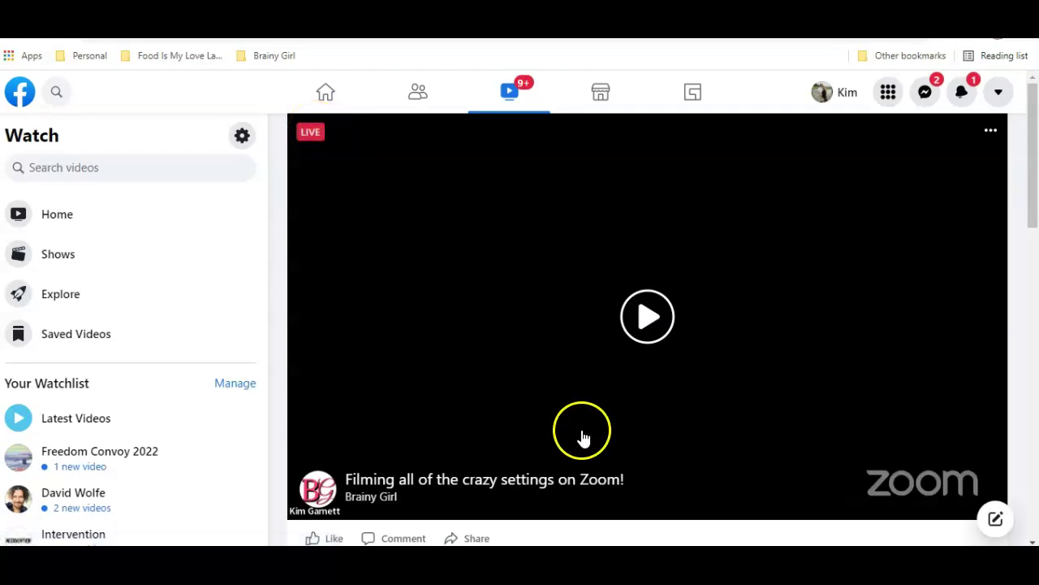
{"action": "left_click", "coordinate": [650, 321]}
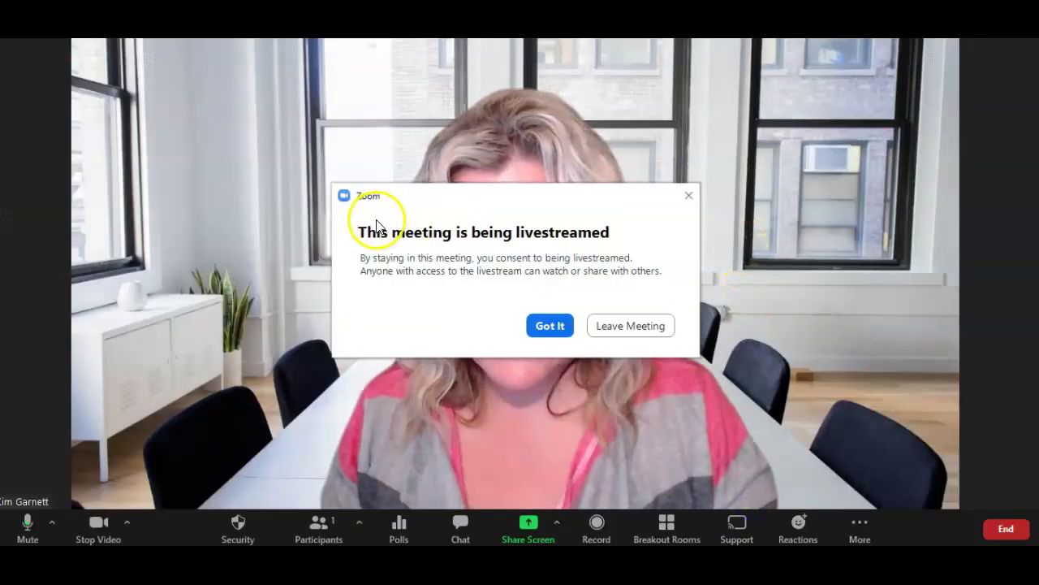
- Acknowledge the livestream consent notice in the Zoom meeting and stop the live stream
{"action": "left_click", "coordinate": [550, 326]}
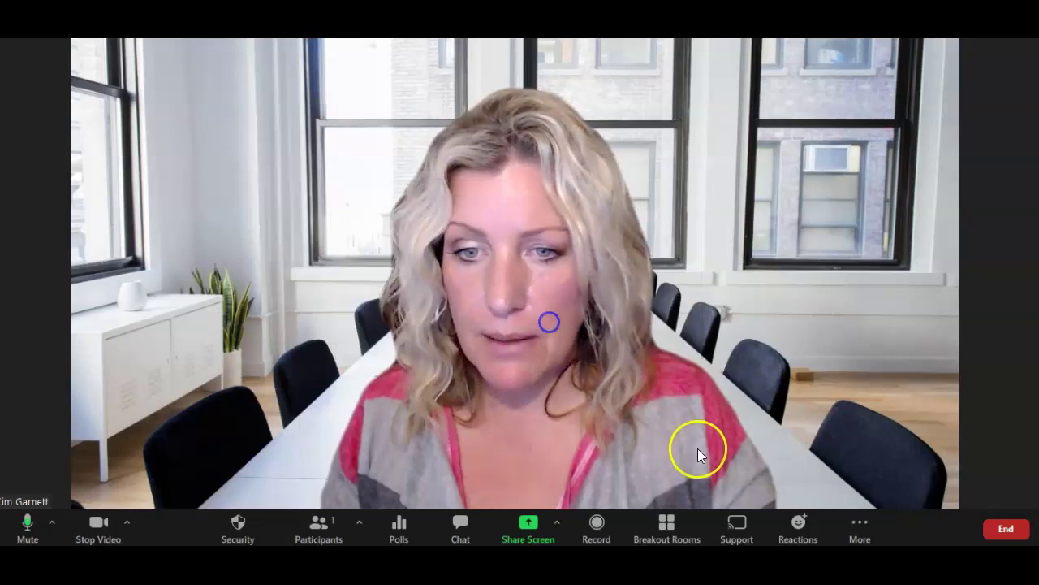
{"action": "left_click", "coordinate": [860, 528]}
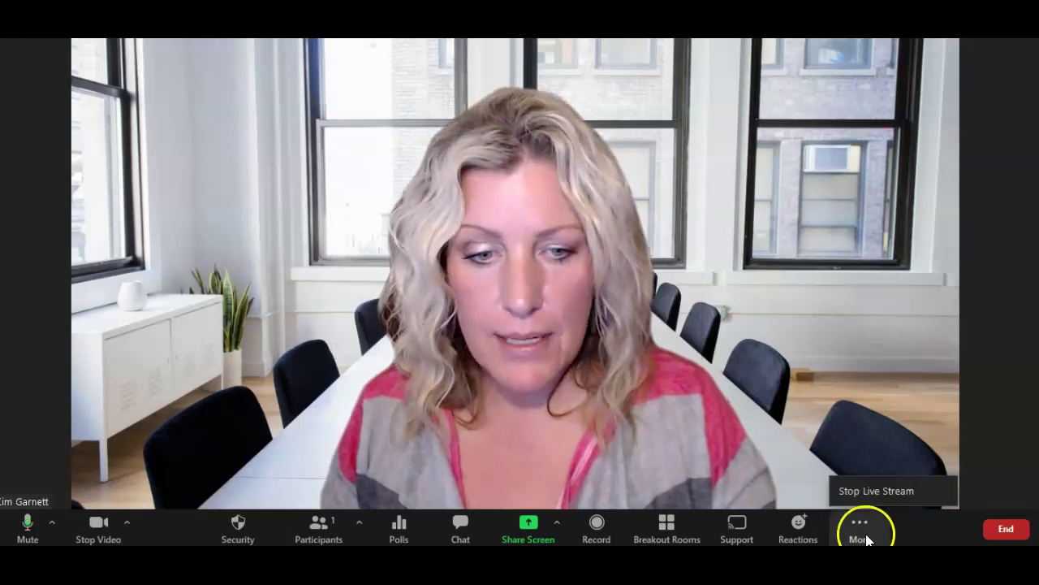
{"action": "left_click", "coordinate": [884, 490]}
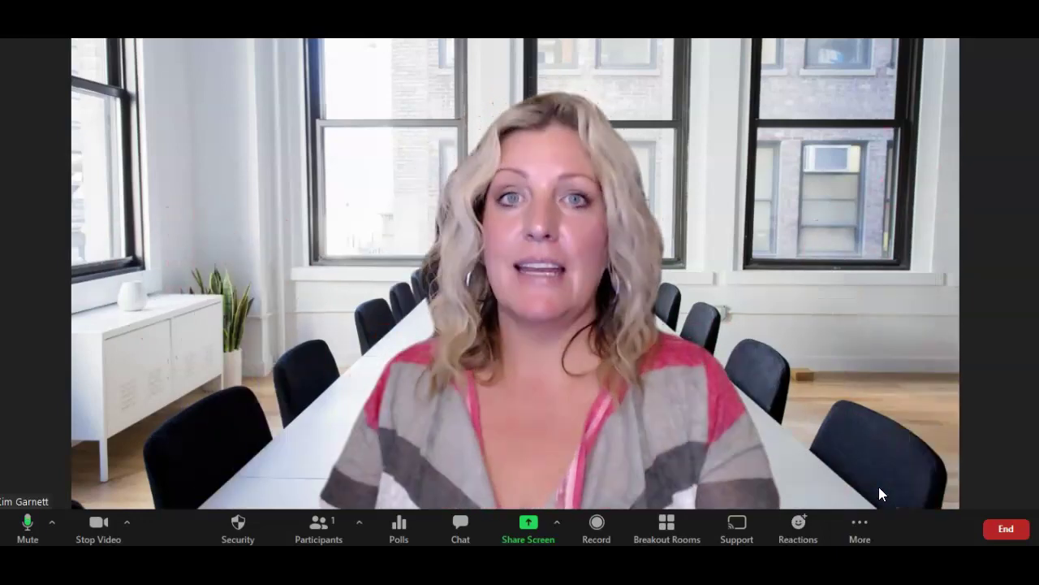